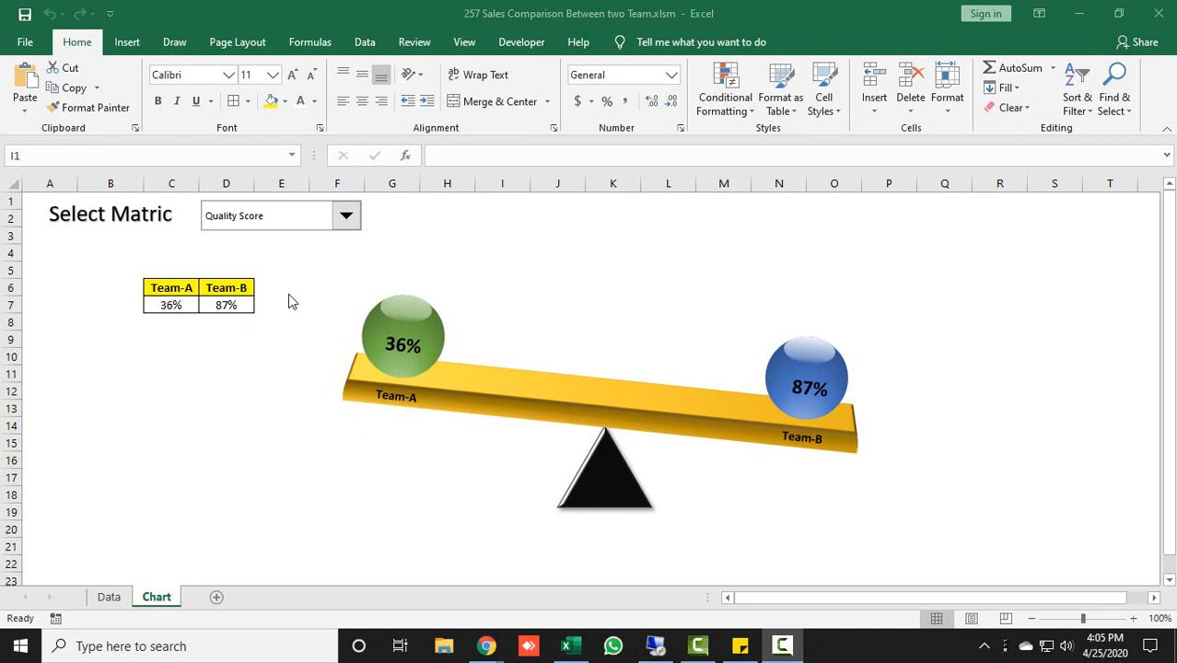
- Check how the balance chart reacts to the AHT, Quality Score, Escalation and Sales Conversion metrics
{"action": "left_click", "coordinate": [344, 219]}
{"action": "left_click", "coordinate": [344, 217]}
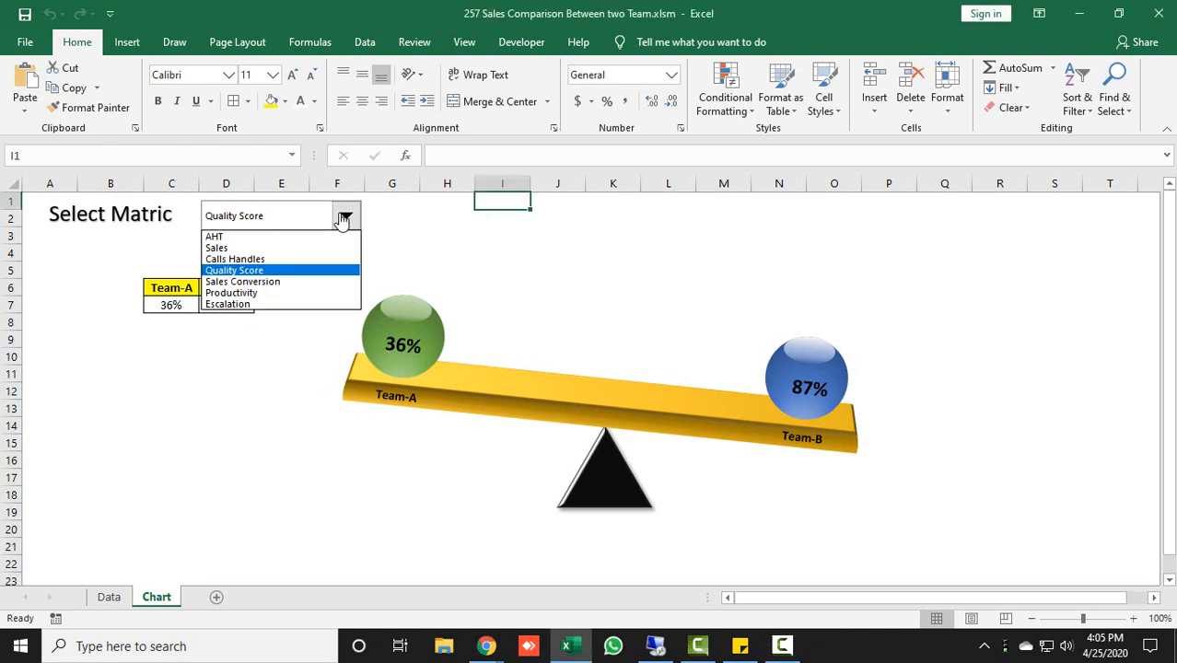
{"action": "left_click", "coordinate": [277, 240]}
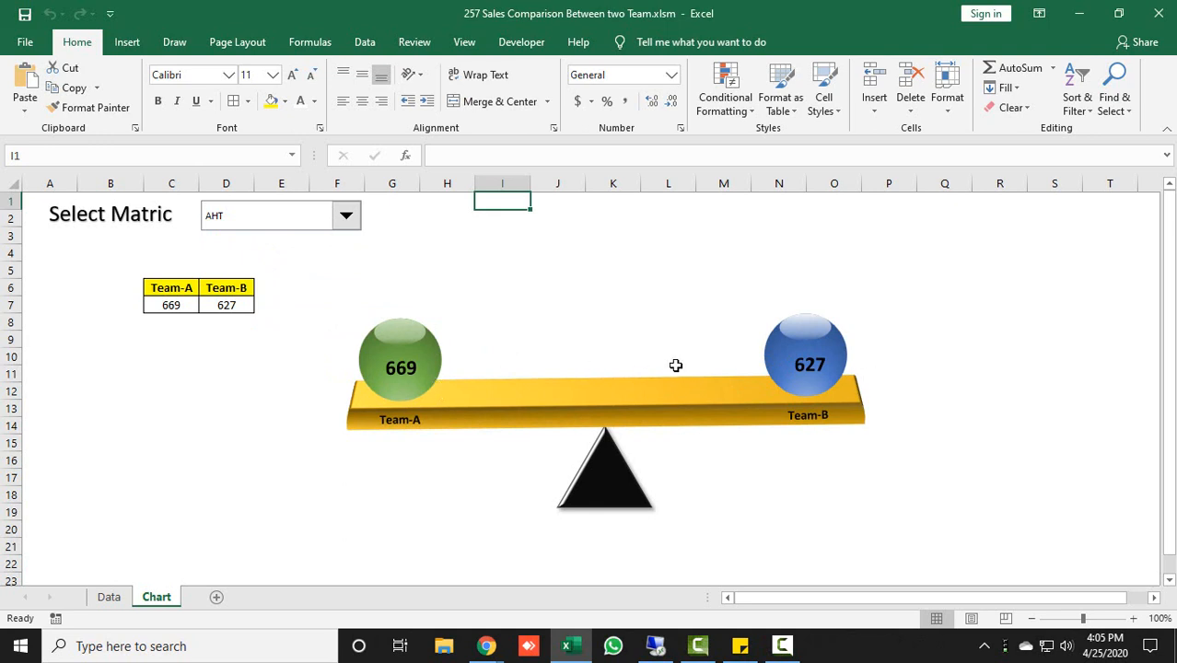
{"action": "left_click", "coordinate": [356, 216]}
{"action": "left_click", "coordinate": [277, 267]}
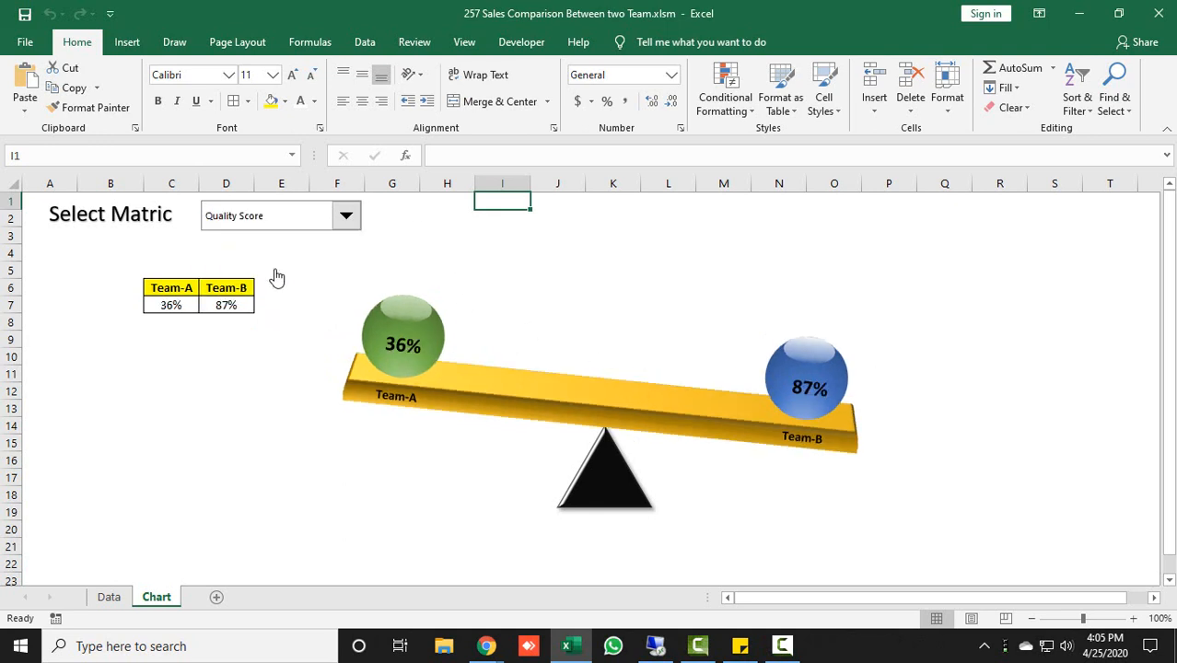
{"action": "left_click", "coordinate": [347, 219]}
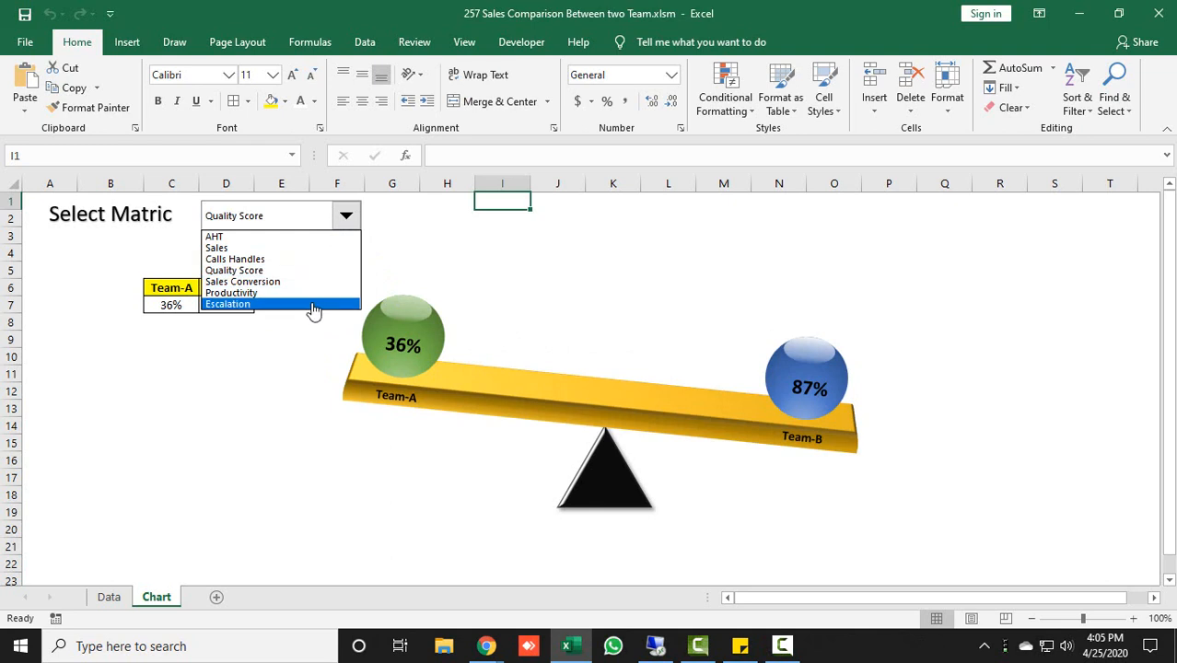
{"action": "left_click", "coordinate": [315, 304]}
{"action": "left_click", "coordinate": [347, 218]}
{"action": "left_click", "coordinate": [281, 259]}
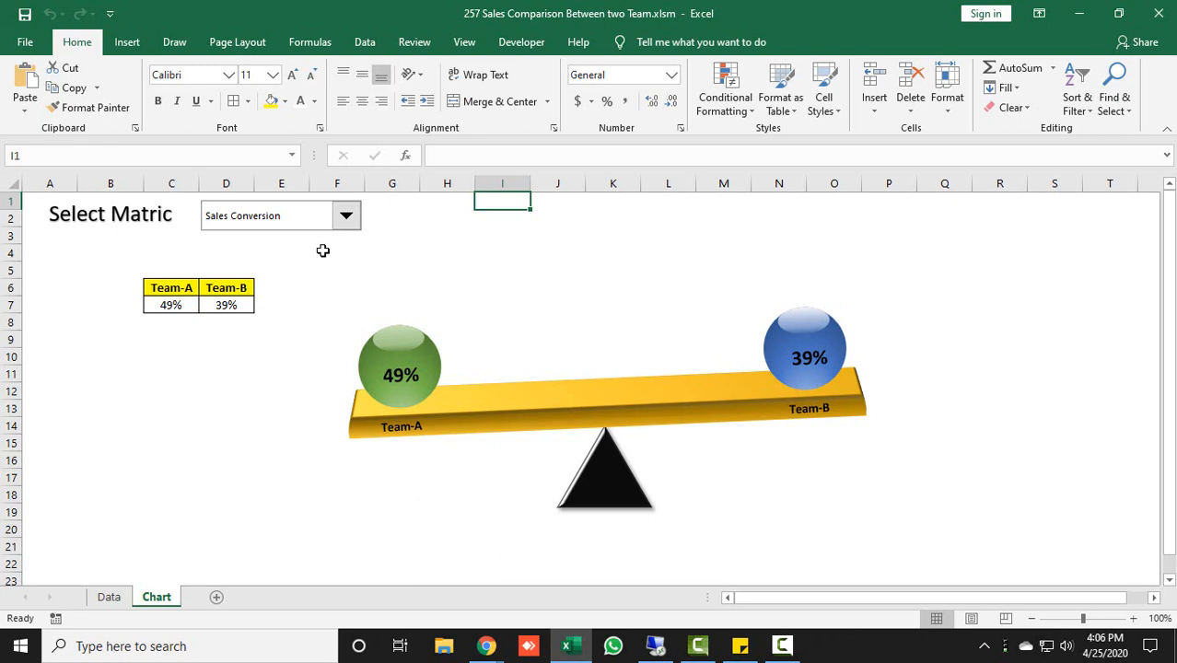
- Examine the Data sheet's metrics, the two teams' AHT values and the percentage values for Quality Score, Sales Conversion and Productivity
{"action": "left_click", "coordinate": [109, 597]}
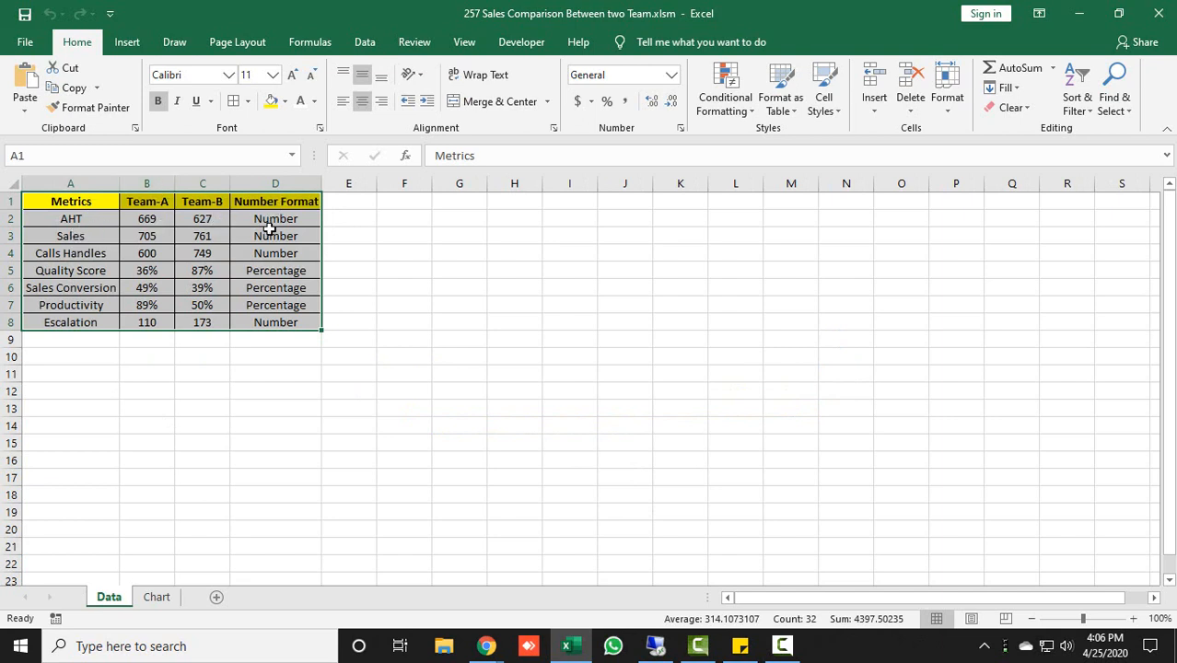
{"action": "left_click", "coordinate": [93, 221]}
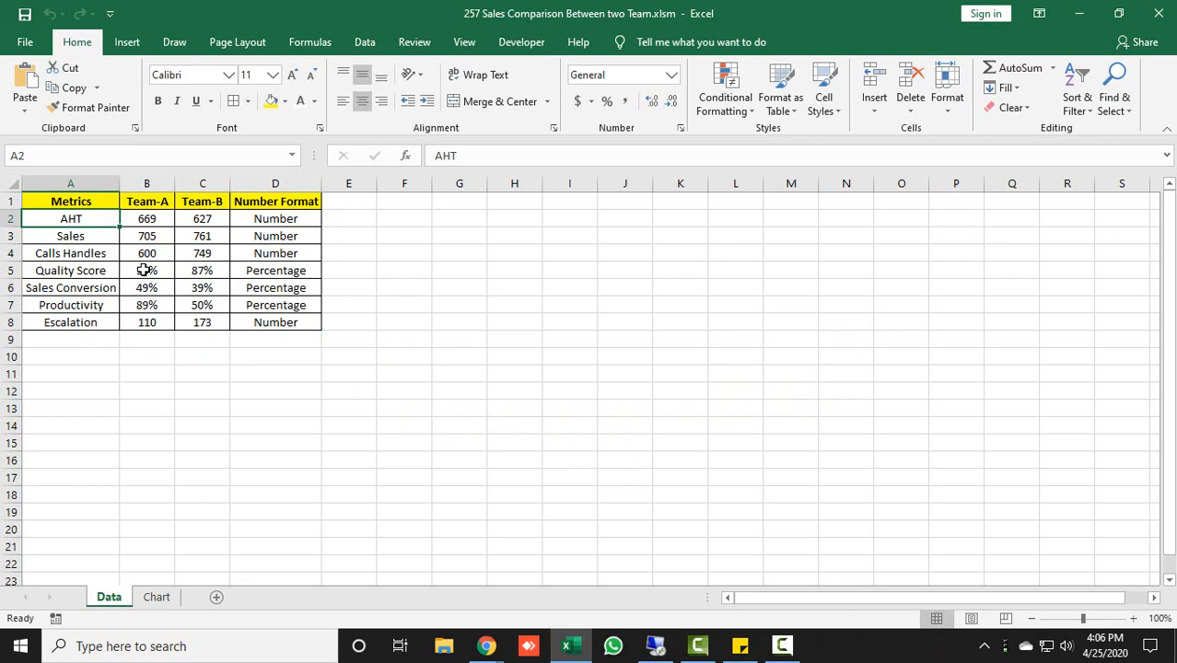
{"action": "left_click_drag", "start_coordinate": [133, 221], "coordinate": [219, 221]}
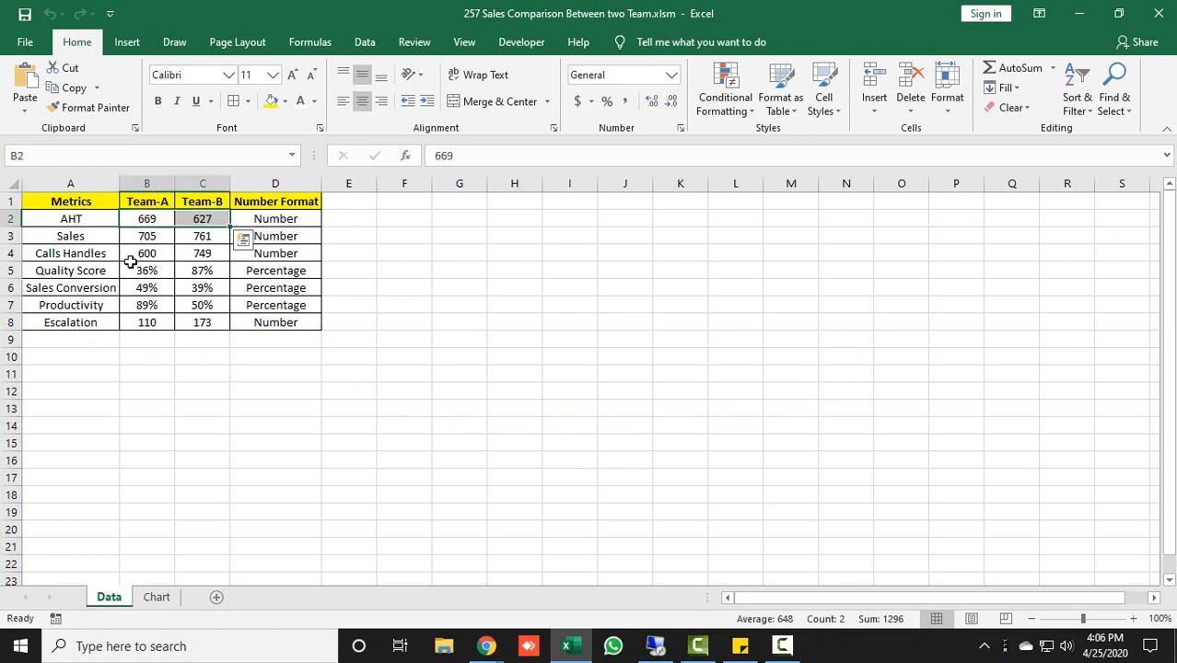
{"action": "left_click", "coordinate": [89, 268]}
{"action": "left_click", "coordinate": [82, 289]}
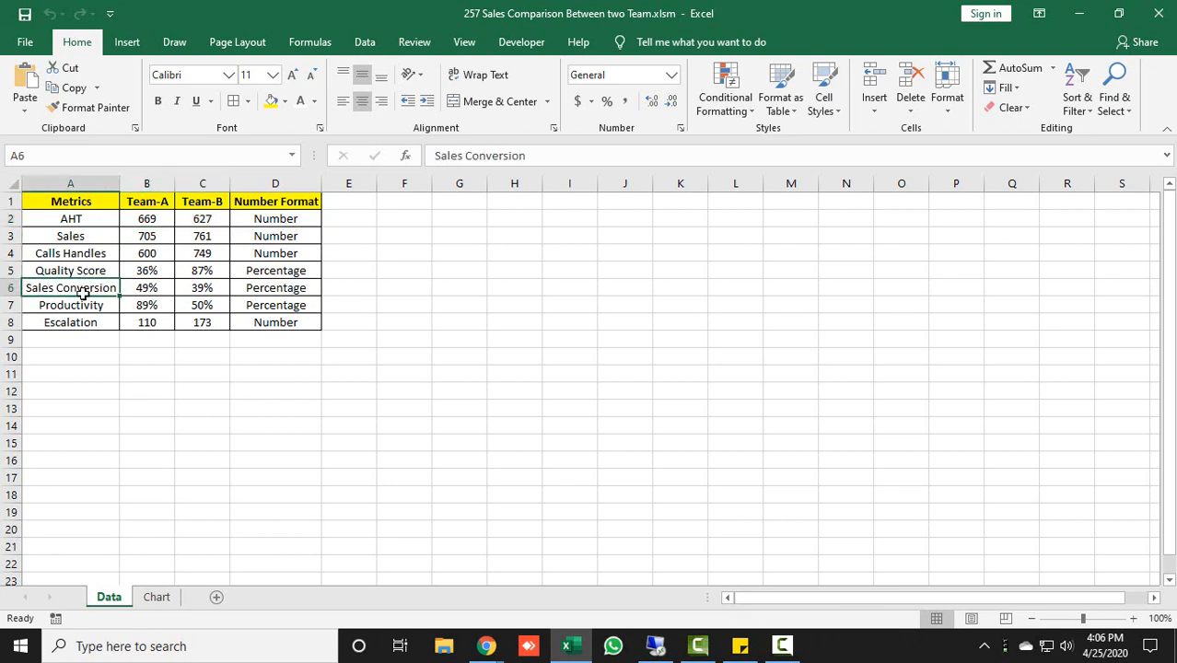
{"action": "left_click", "coordinate": [81, 302]}
{"action": "left_click_drag", "start_coordinate": [160, 269], "coordinate": [201, 293]}
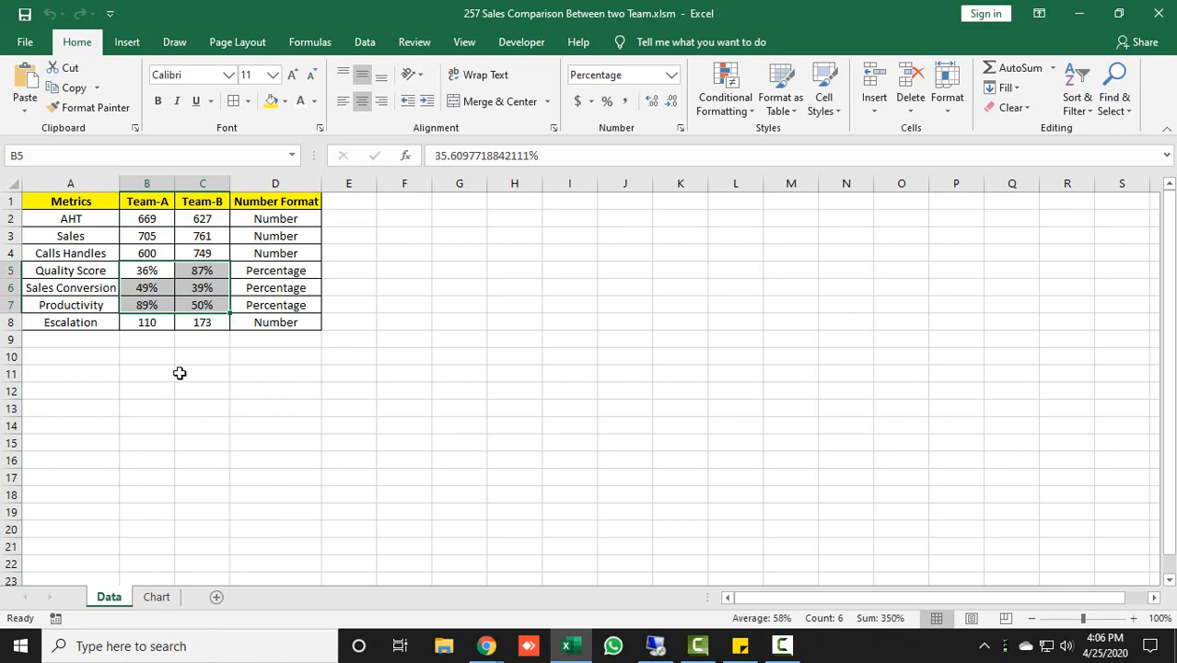
- Copy the metrics table A1:D8 from the Data sheet into A1 of a new sheet and autofit columns A and D
{"action": "left_click_drag", "start_coordinate": [74, 202], "coordinate": [270, 324]}
{"action": "key", "text": "ctrl+c"}
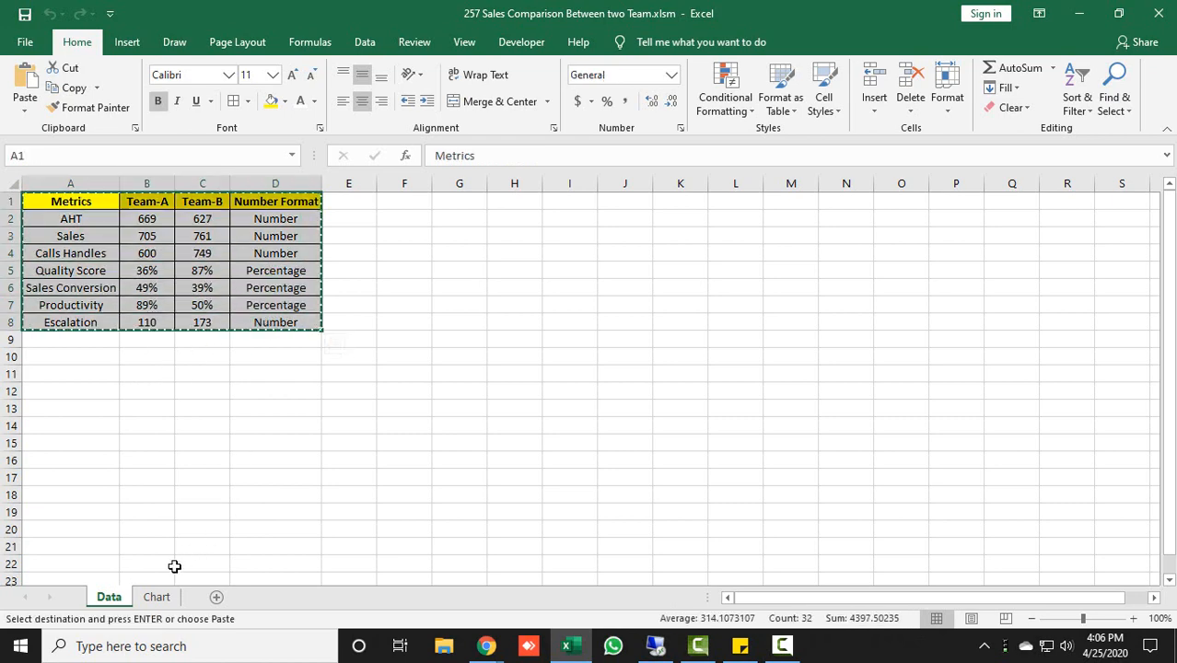
{"action": "left_click", "coordinate": [162, 596]}
{"action": "left_click", "coordinate": [217, 597]}
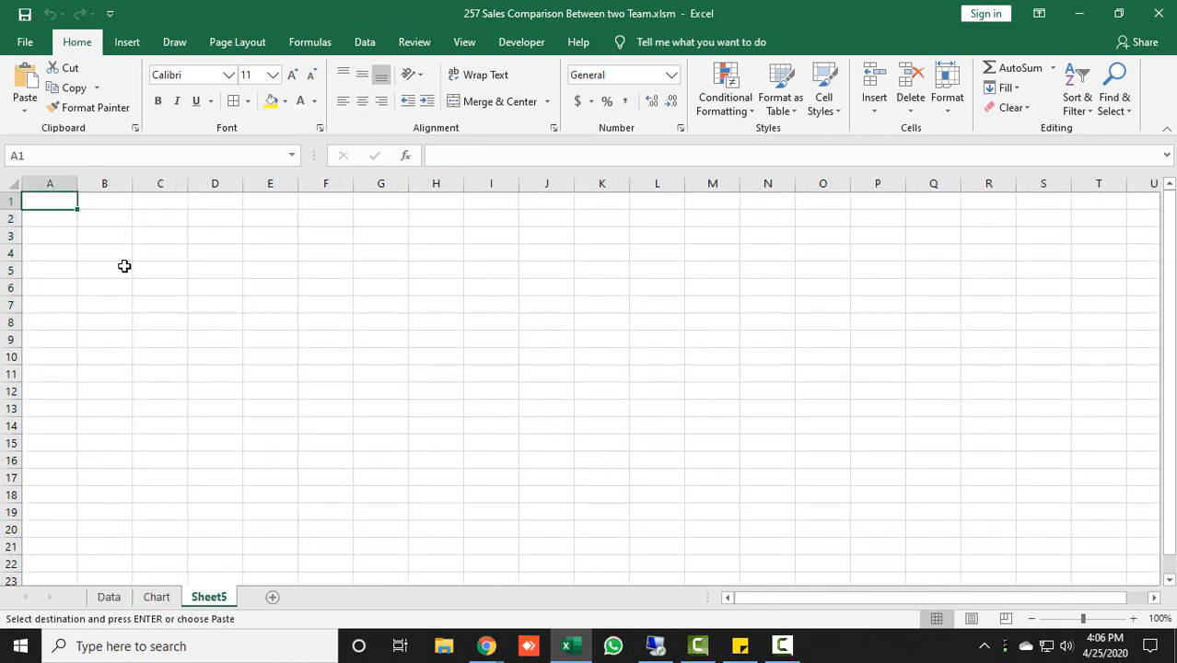
{"action": "key", "text": "ctrl+v"}
{"action": "double_click", "coordinate": [77, 183]}
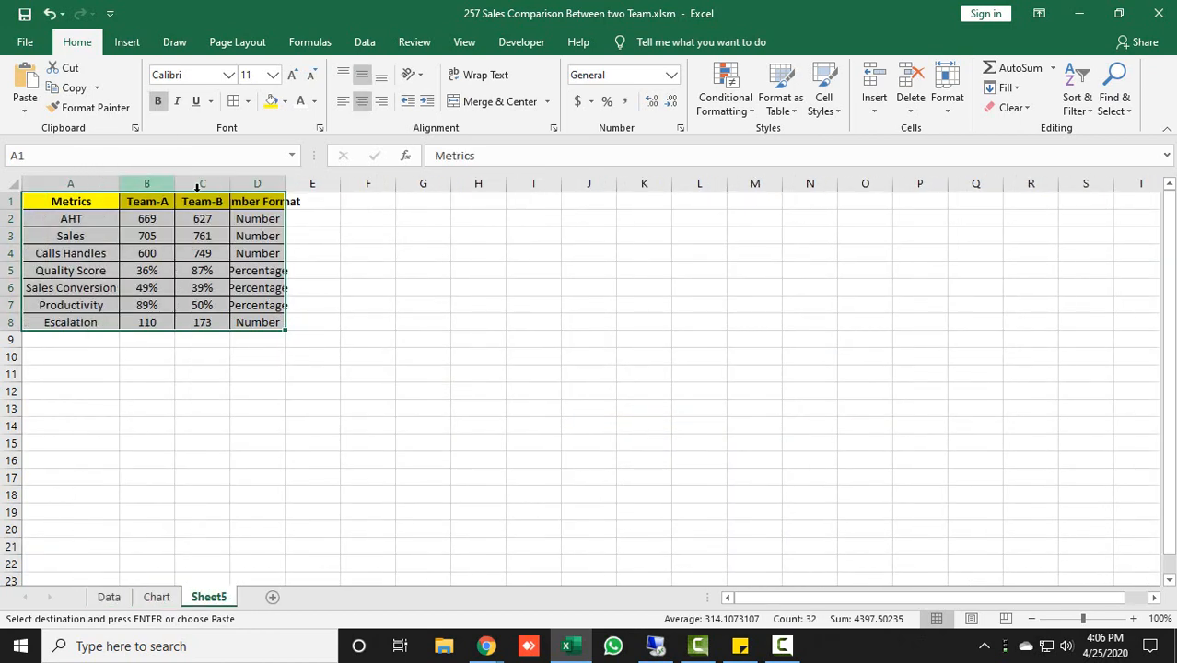
{"action": "double_click", "coordinate": [288, 184]}
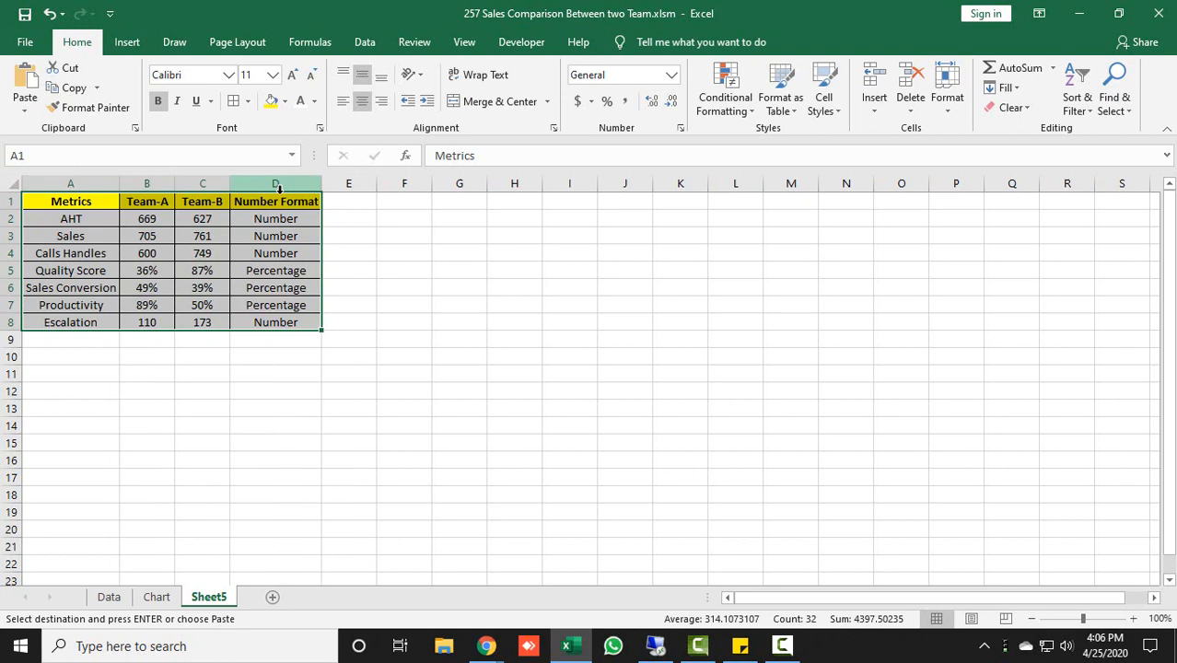
- Rename the new sheet holding the copied metrics table as Data1
{"action": "left_click", "coordinate": [156, 596]}
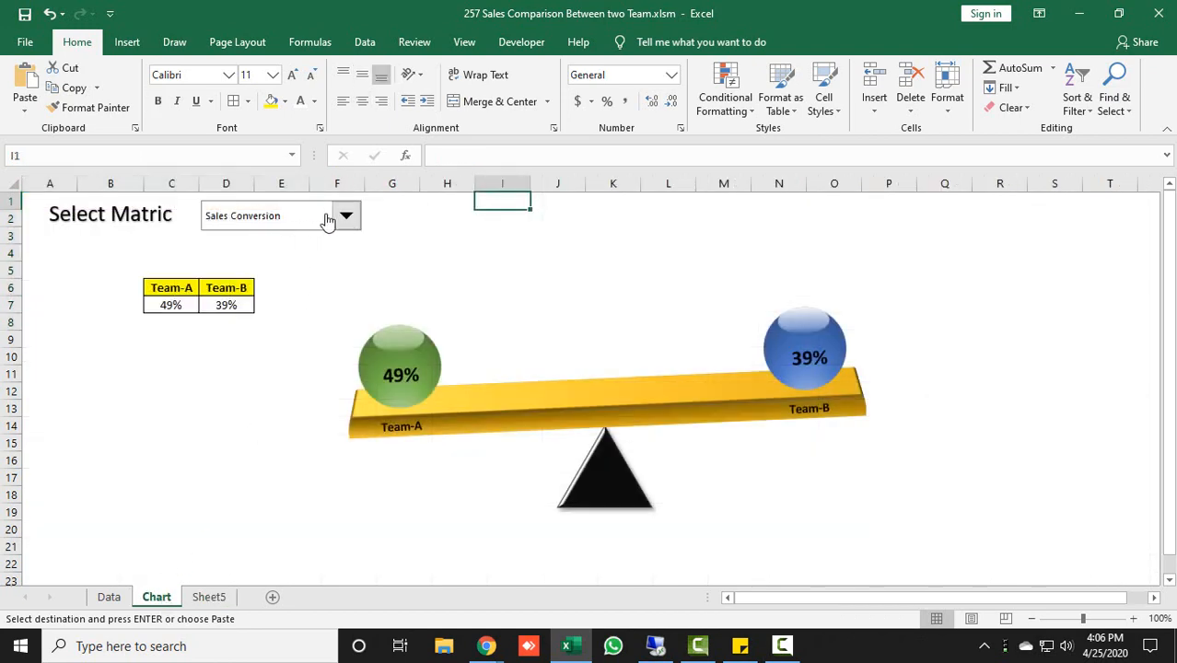
{"action": "left_click", "coordinate": [210, 596]}
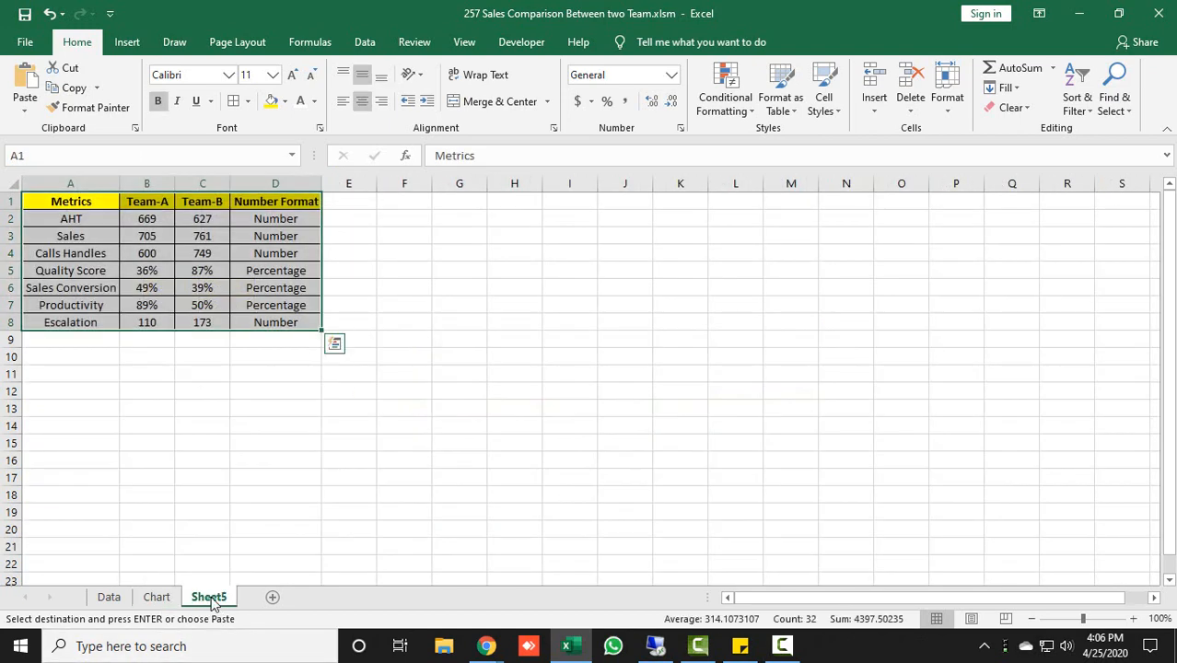
{"action": "double_click", "coordinate": [210, 598]}
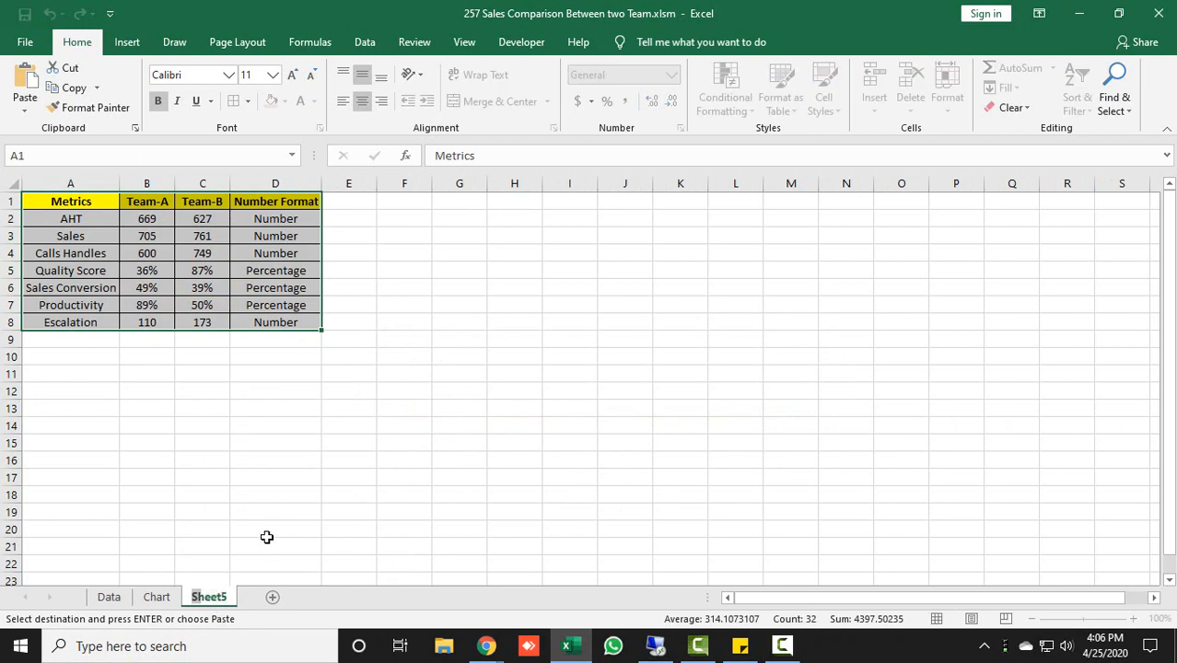
{"action": "type", "text": "Data1"}
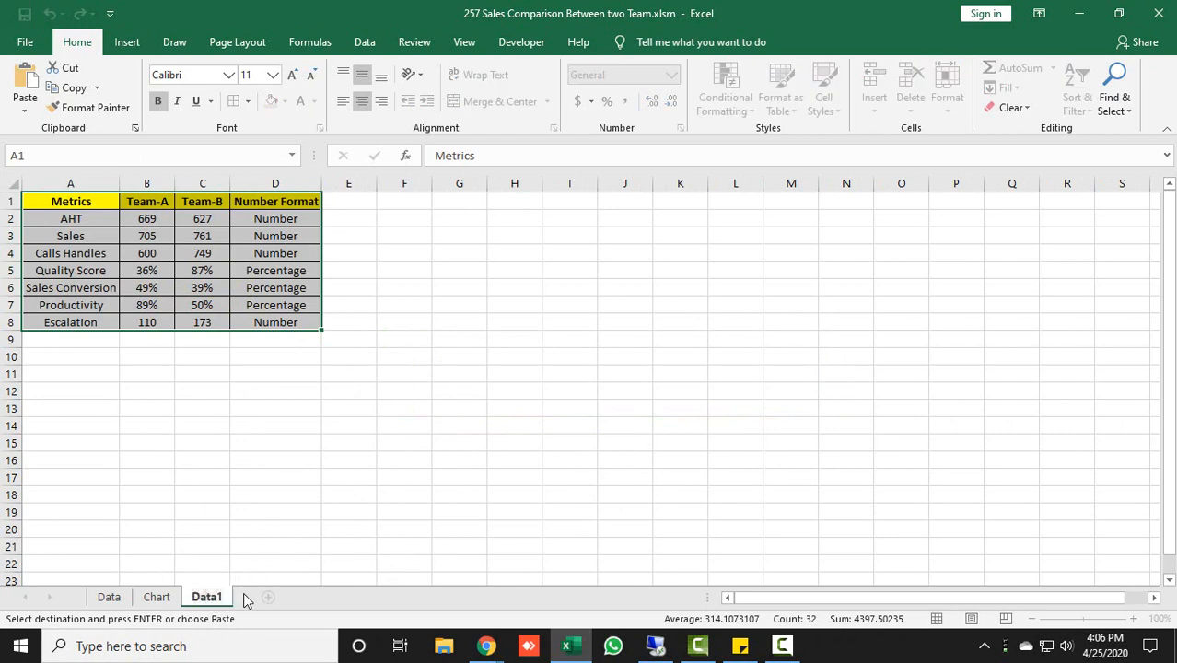
{"action": "left_click", "coordinate": [268, 509]}
- Add another blank worksheet after Data1 and name it Chart1
{"action": "left_click", "coordinate": [267, 597]}
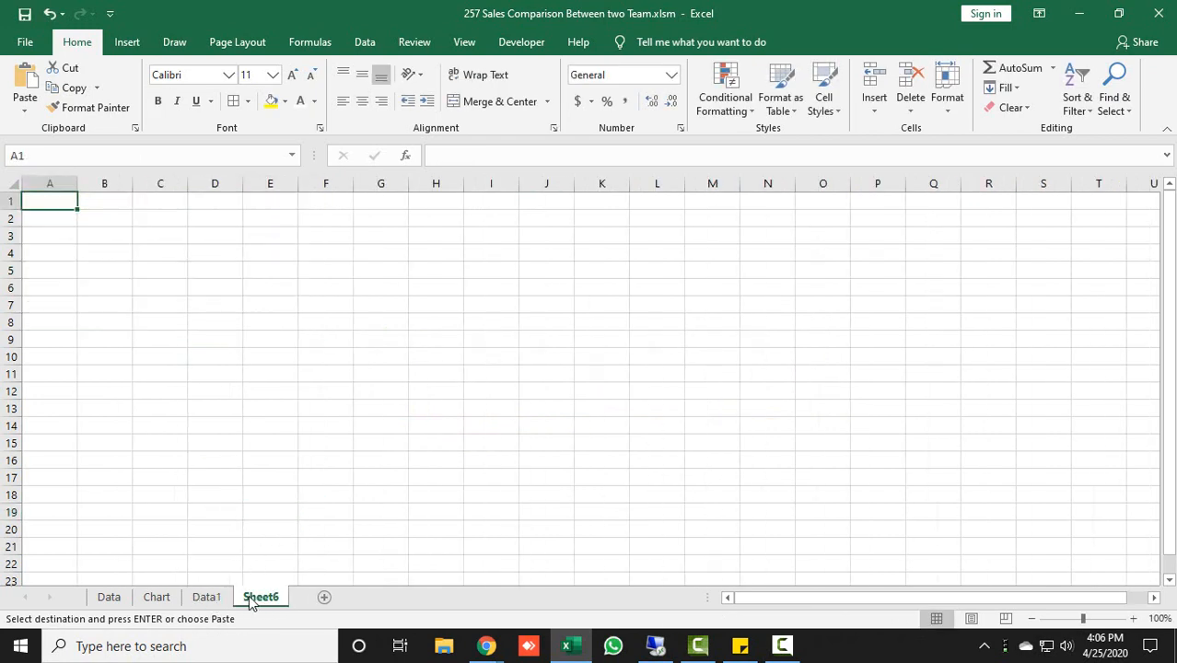
{"action": "double_click", "coordinate": [262, 597]}
{"action": "type", "text": "Chart1"}
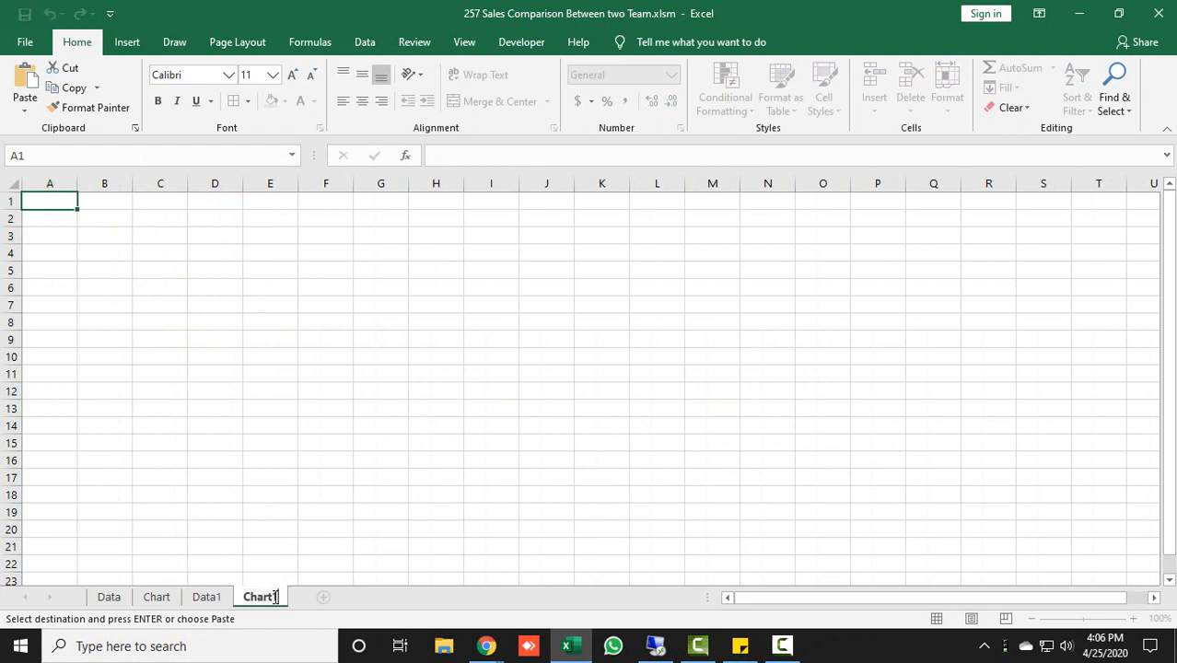
{"action": "key", "text": "Return"}
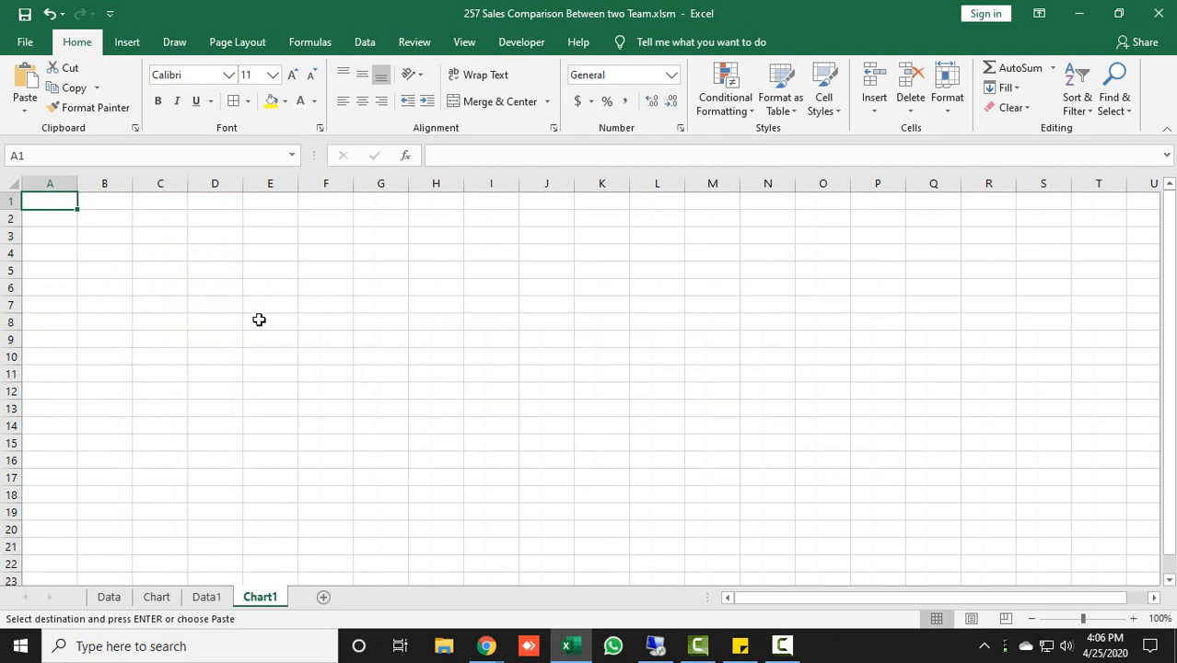
- Insert a combo box form control on the Chart1 sheet, covering roughly cells D2 to E3
{"action": "left_click", "coordinate": [207, 597]}
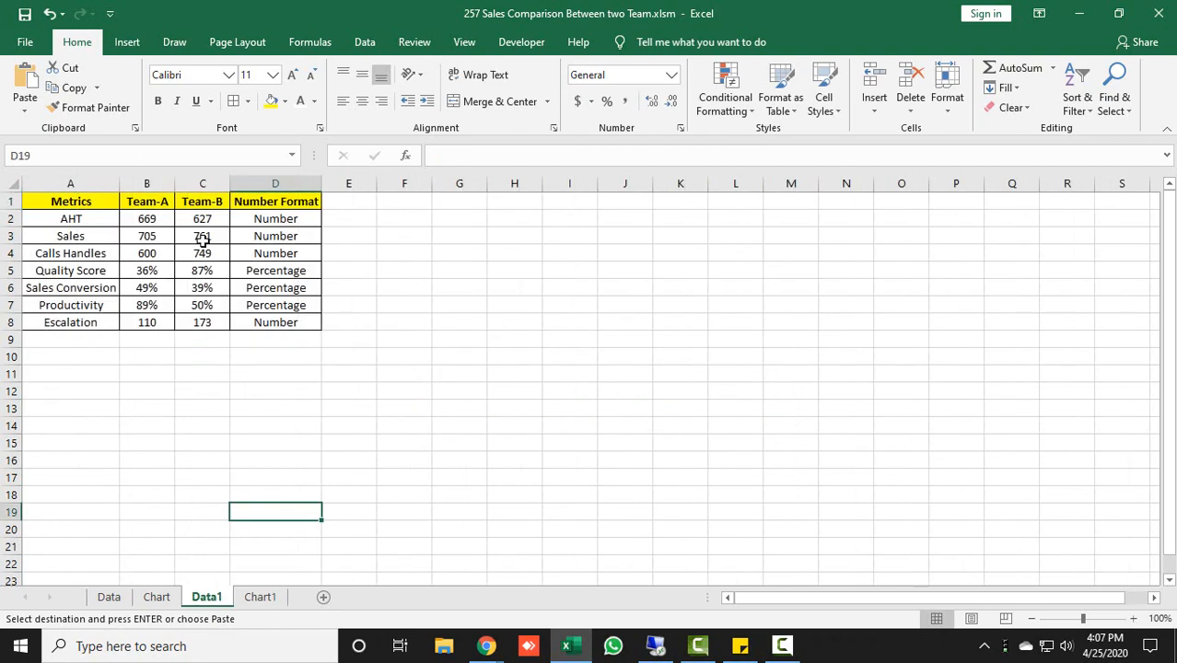
{"action": "left_click", "coordinate": [173, 598]}
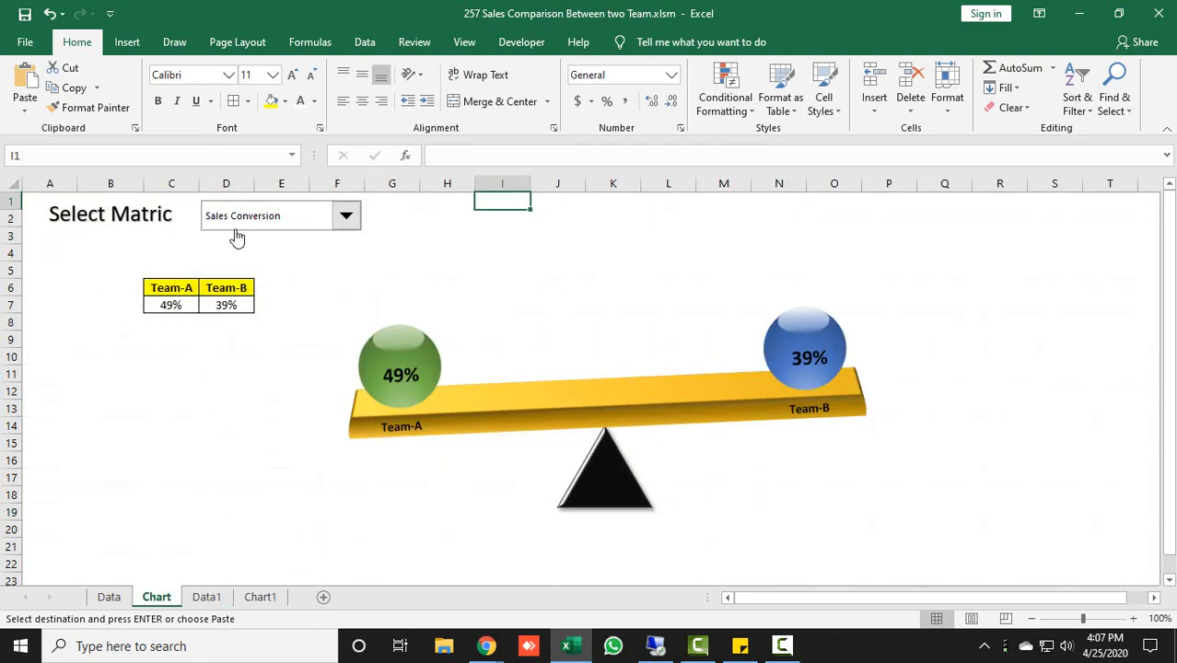
{"action": "left_click", "coordinate": [274, 598]}
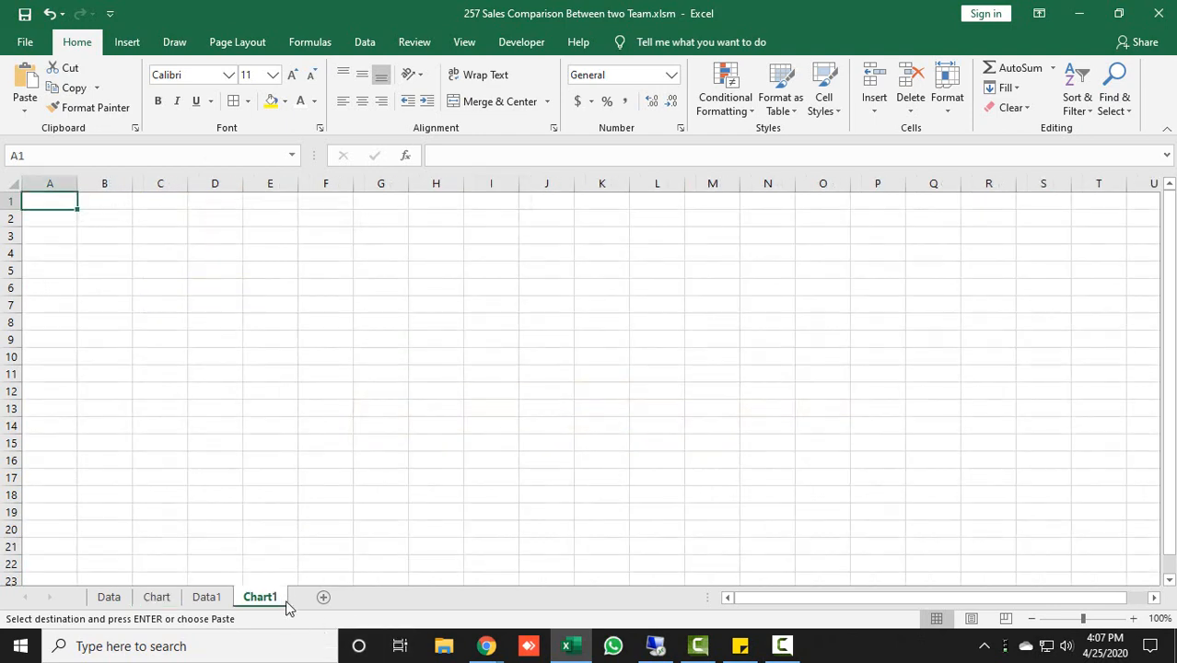
{"action": "left_click", "coordinate": [521, 42]}
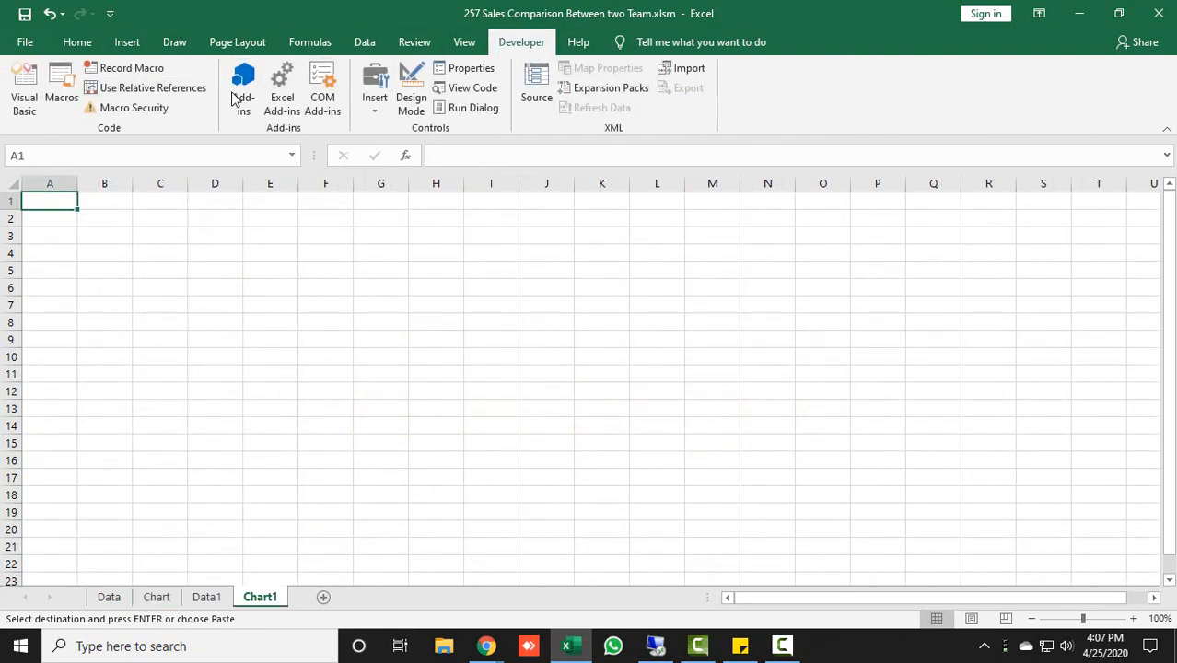
{"action": "left_click", "coordinate": [380, 111]}
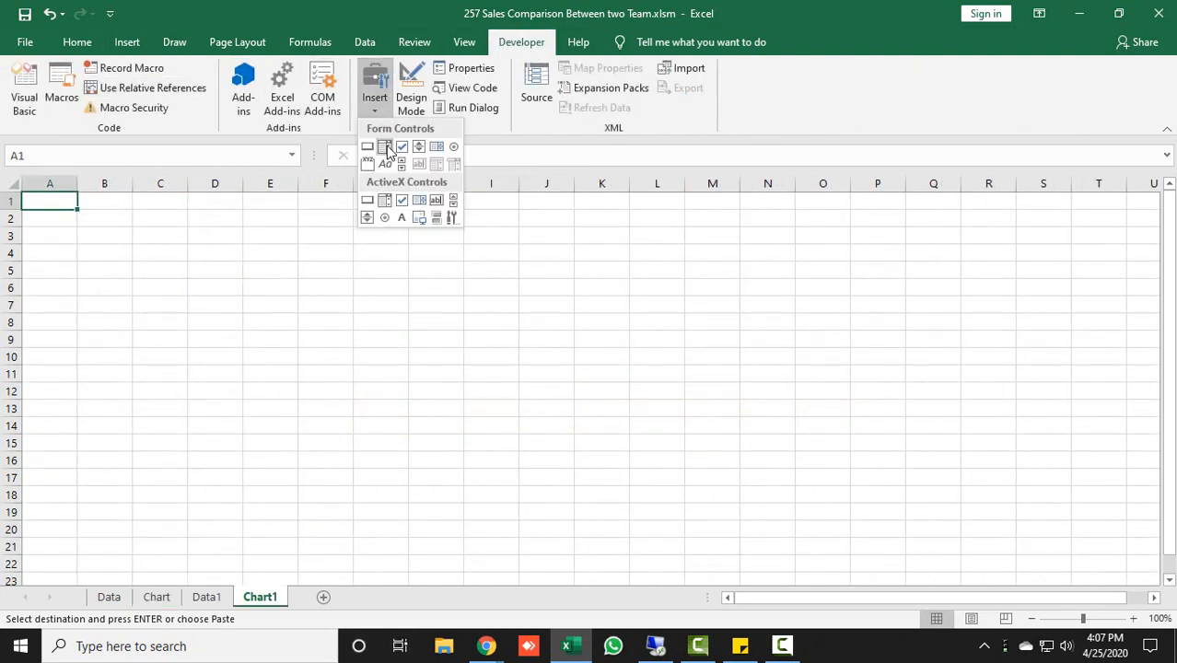
{"action": "left_click", "coordinate": [386, 148]}
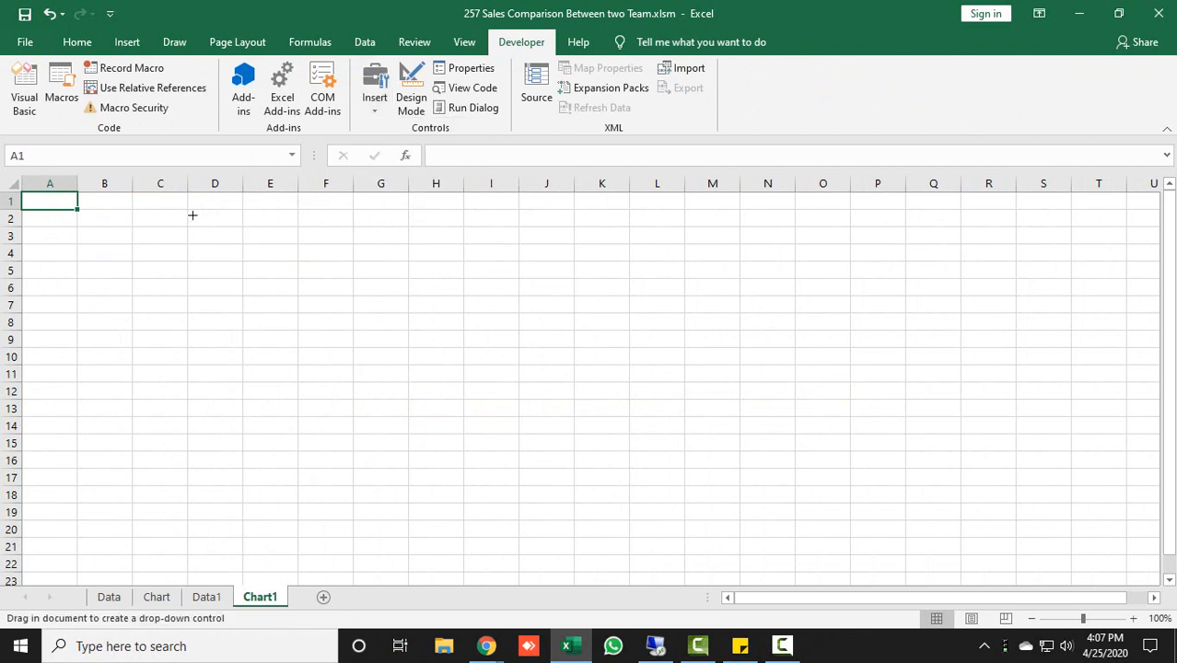
{"action": "mouse_move", "coordinate": [187, 210]}
{"action": "left_mouse_down"}
{"action": "mouse_move", "coordinate": [199, 223]}
{"action": "mouse_move", "coordinate": [294, 235]}
{"action": "left_mouse_up"}
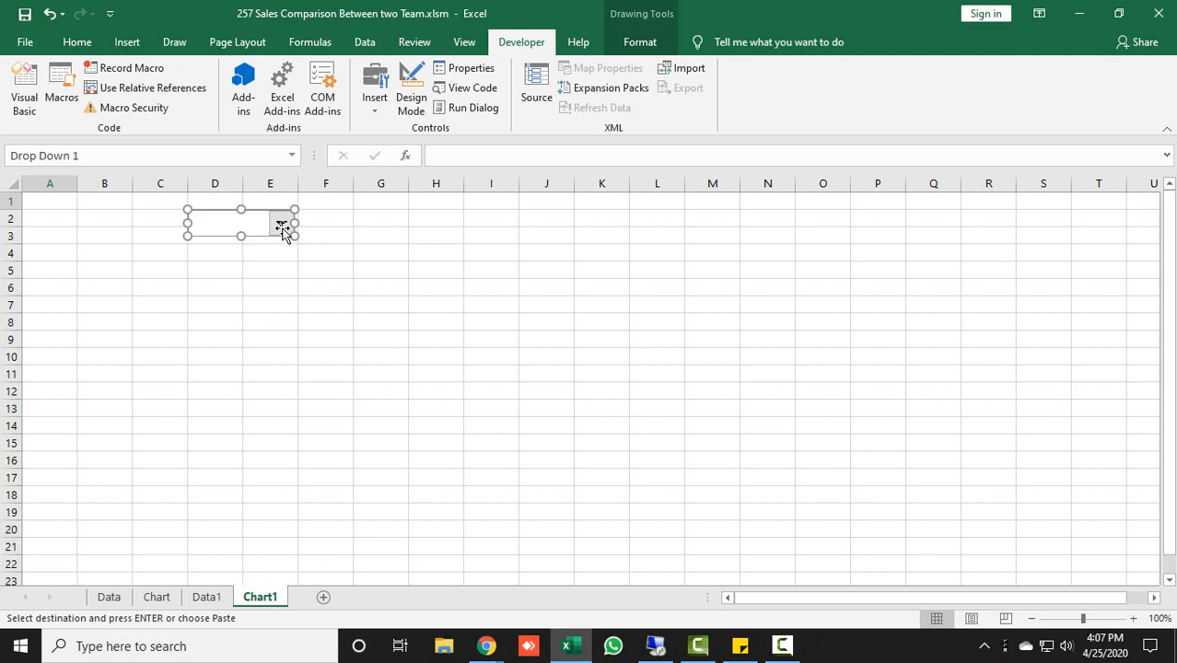
- Set the combo box's input range to the metric names in Data1!$A$2:$A$8 through its Format Control settings
{"action": "right_click", "coordinate": [281, 228]}
{"action": "left_click", "coordinate": [341, 367]}
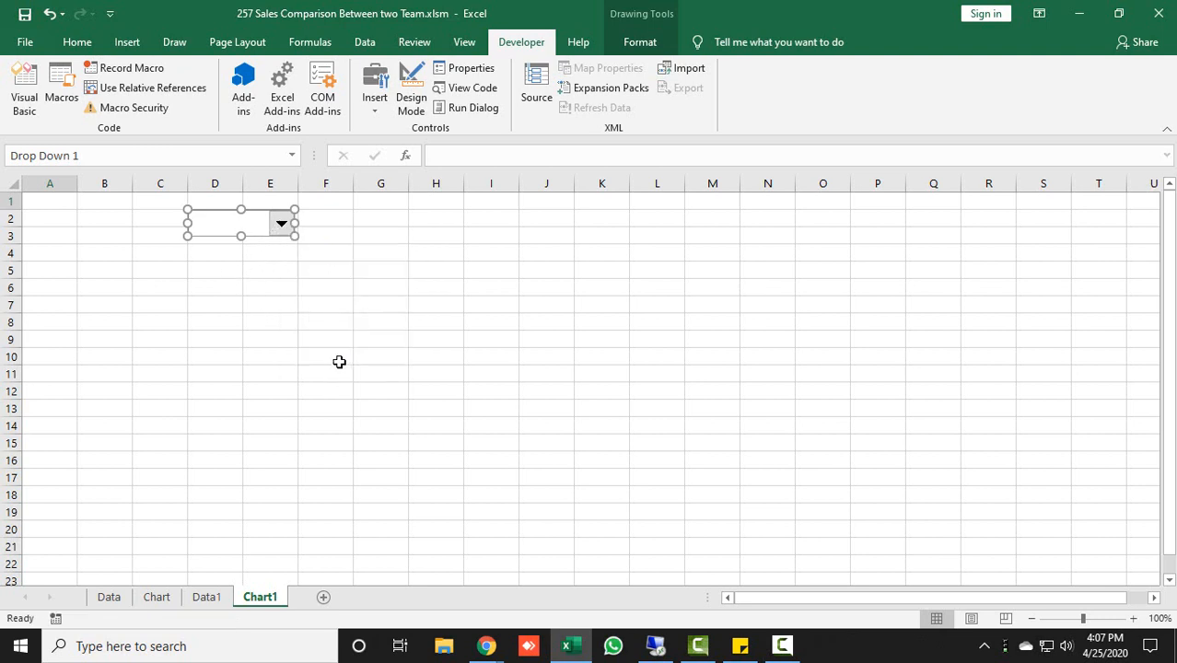
{"action": "left_click_drag", "start_coordinate": [756, 132], "coordinate": [606, 195]}
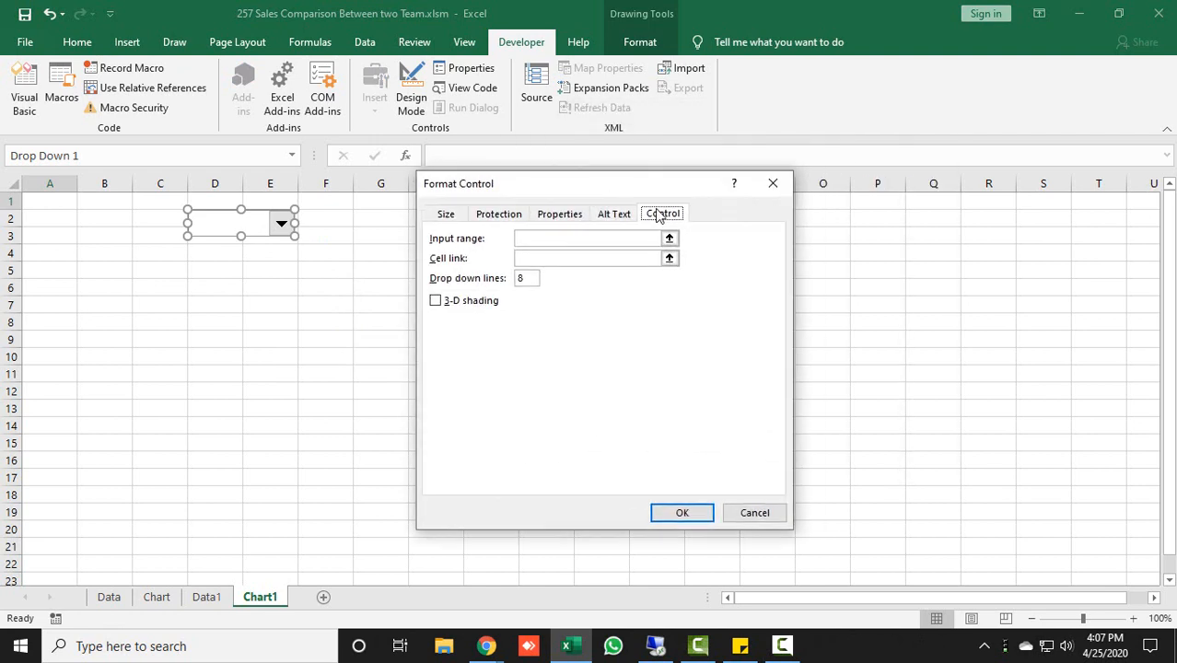
{"action": "left_click", "coordinate": [550, 242]}
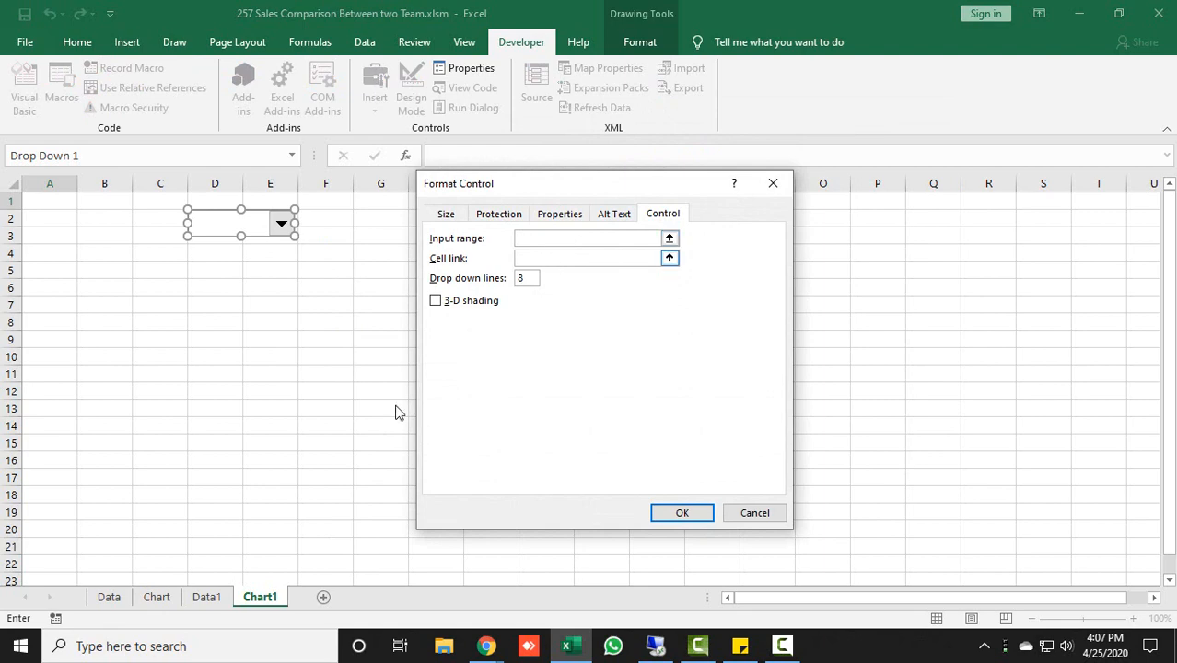
{"action": "left_click", "coordinate": [205, 596]}
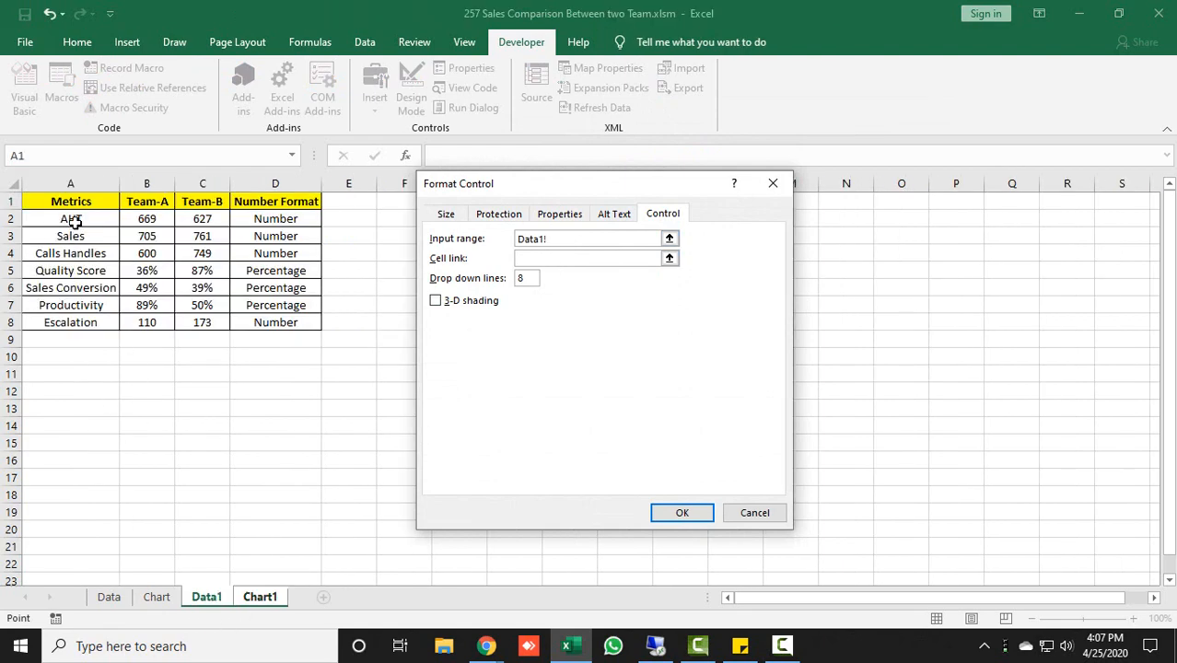
{"action": "left_click_drag", "start_coordinate": [74, 226], "coordinate": [81, 323]}
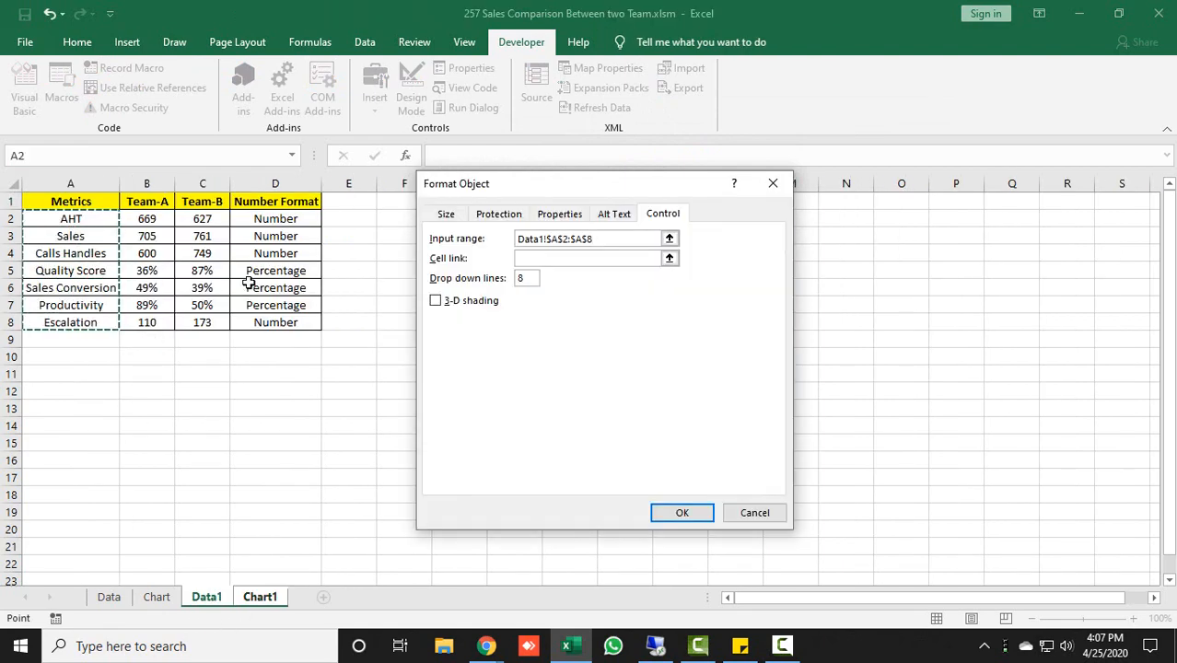
- Link the combo box to cell $H$1 on the Chart1 sheet and apply the control settings
{"action": "left_click", "coordinate": [577, 257]}
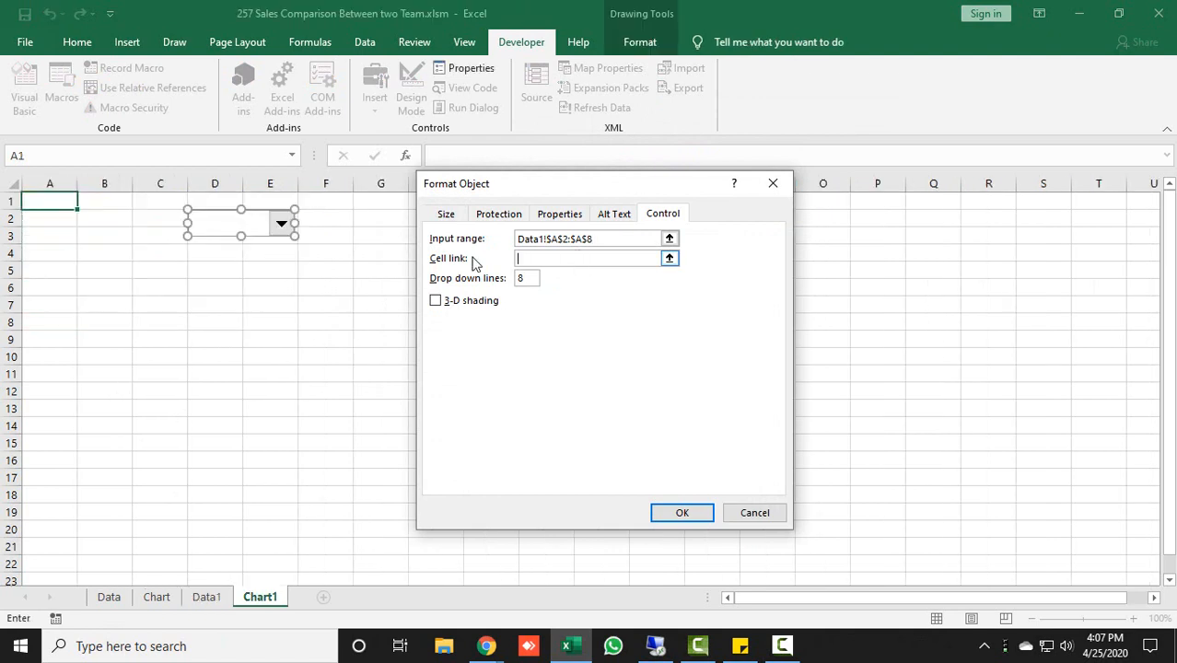
{"action": "left_click_drag", "start_coordinate": [553, 196], "coordinate": [660, 215]}
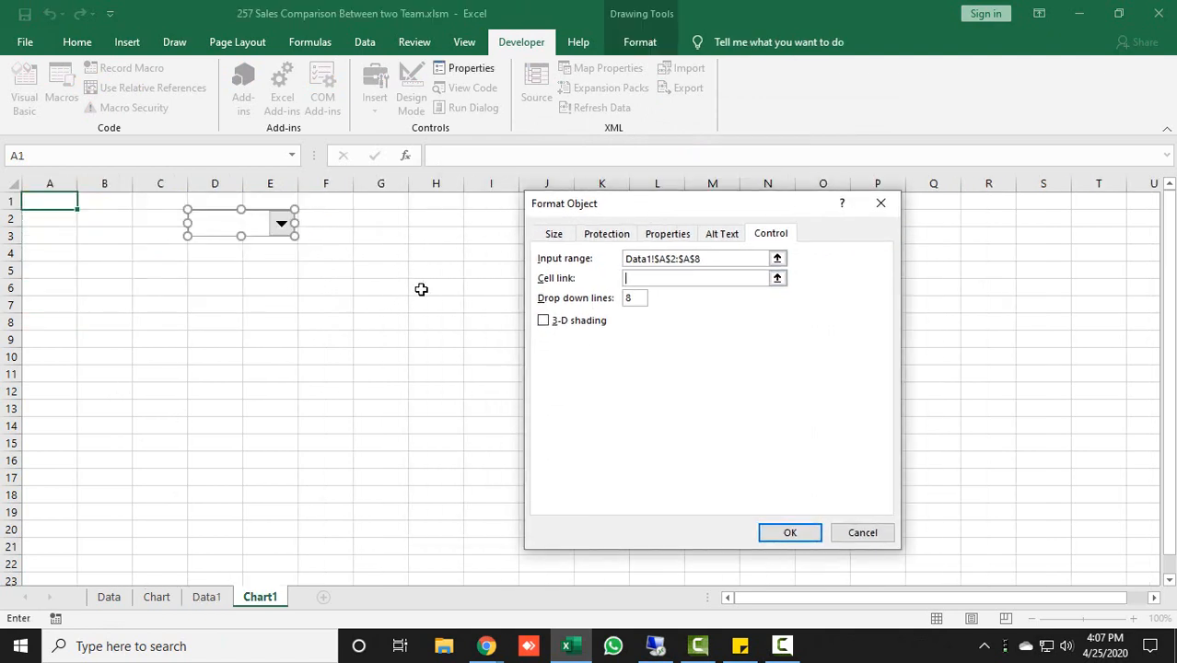
{"action": "left_click", "coordinate": [434, 201]}
{"action": "left_click", "coordinate": [789, 534]}
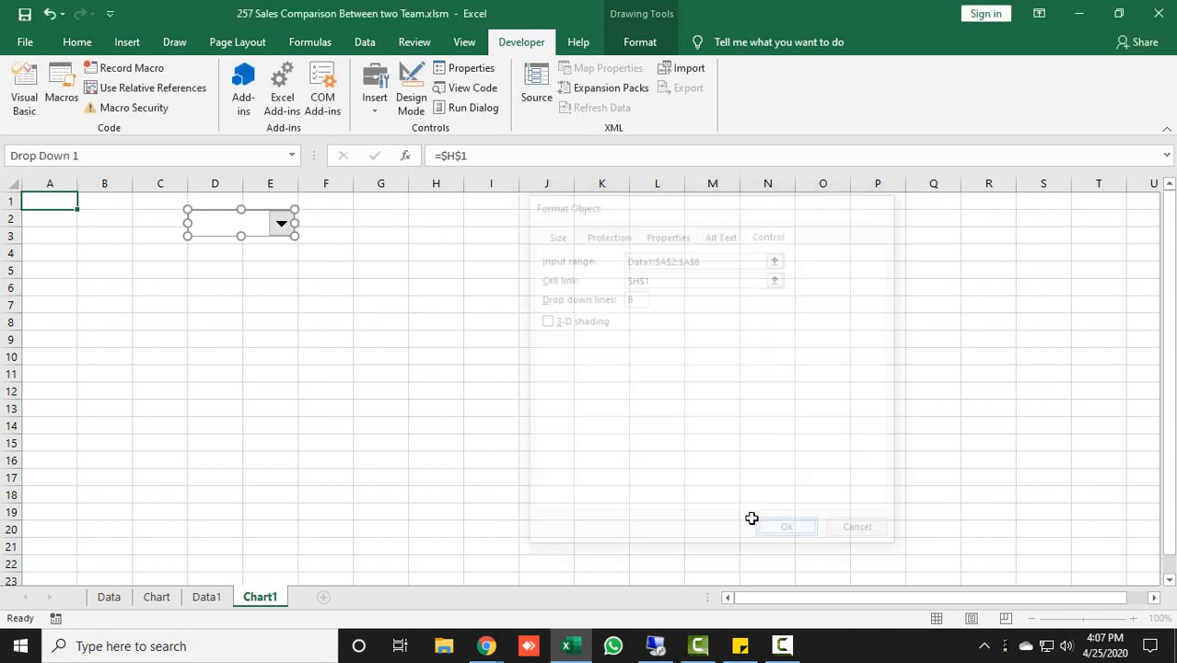
{"action": "left_click", "coordinate": [292, 285]}
- Choose AHT in the combo box and compare the linked cell's index with the metric order on the Data1 sheet
{"action": "left_click", "coordinate": [281, 227]}
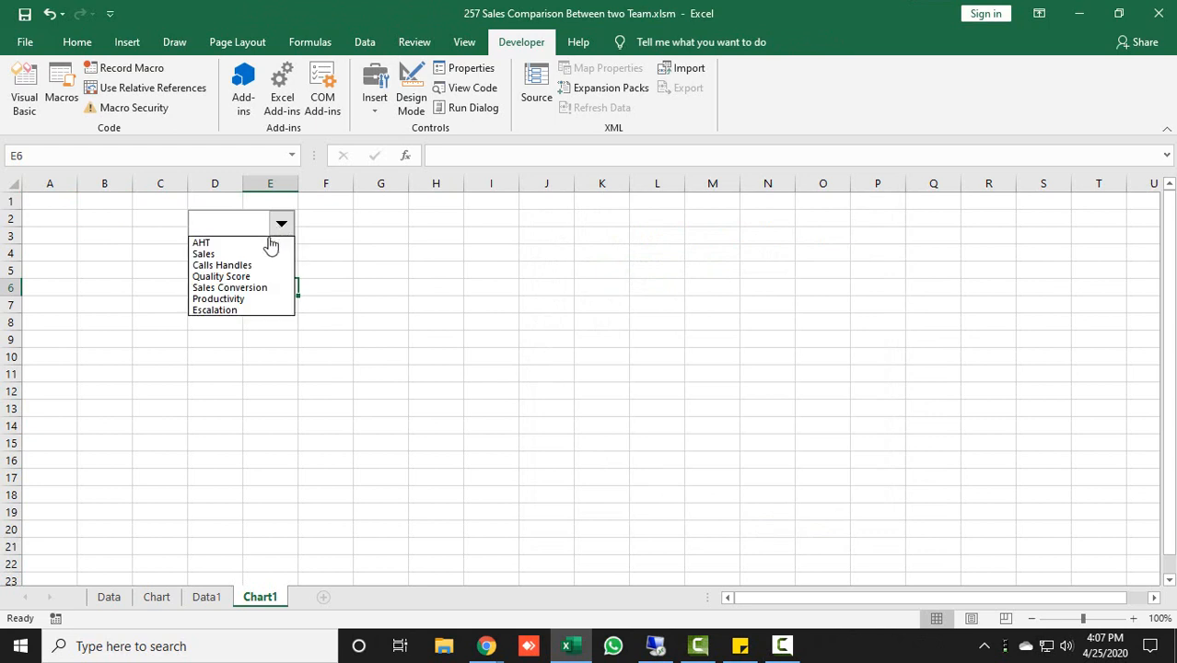
{"action": "left_click", "coordinate": [261, 240]}
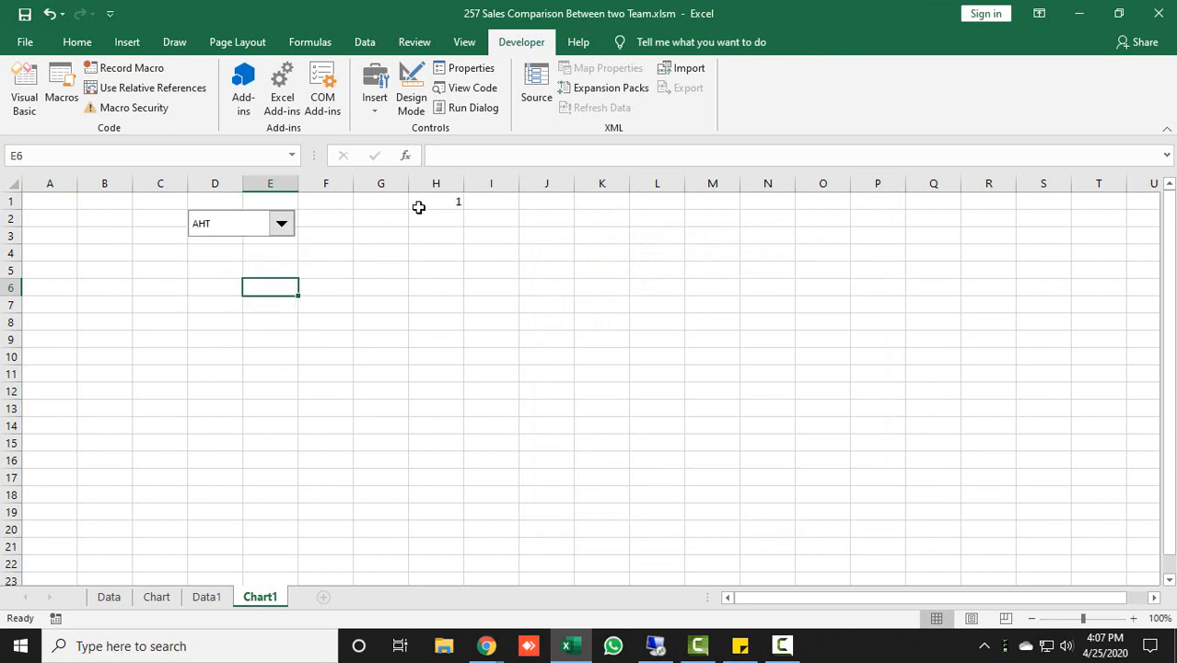
{"action": "left_click", "coordinate": [203, 598]}
{"action": "left_click", "coordinate": [83, 220]}
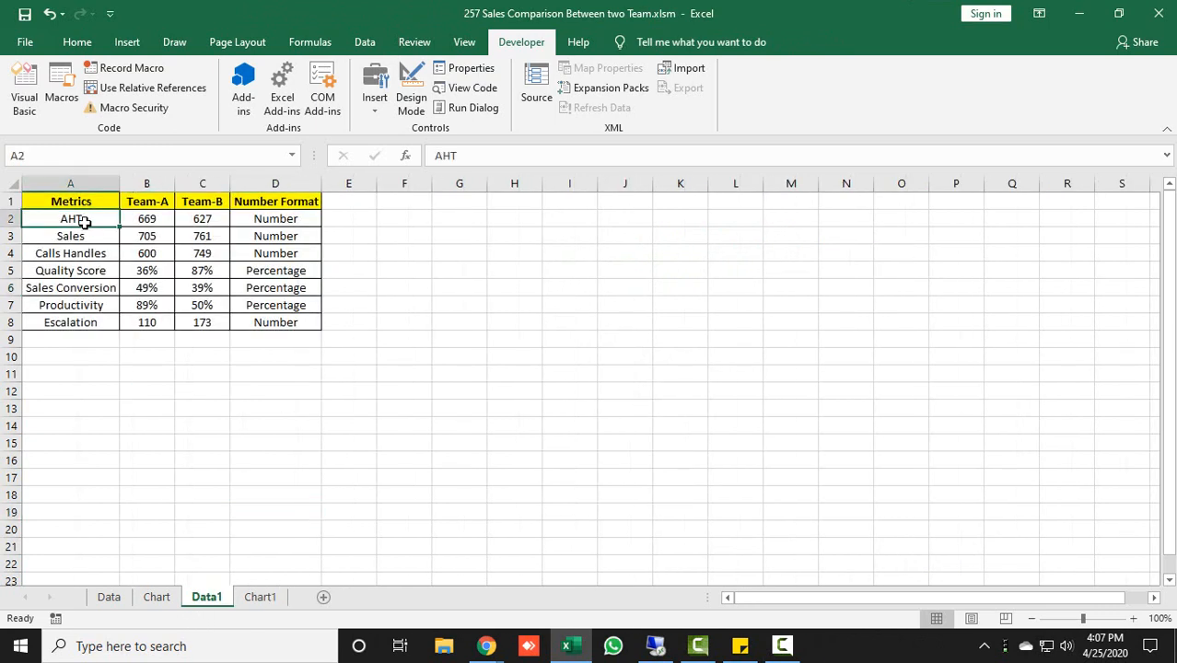
{"action": "left_click", "coordinate": [87, 235]}
{"action": "left_click", "coordinate": [89, 255]}
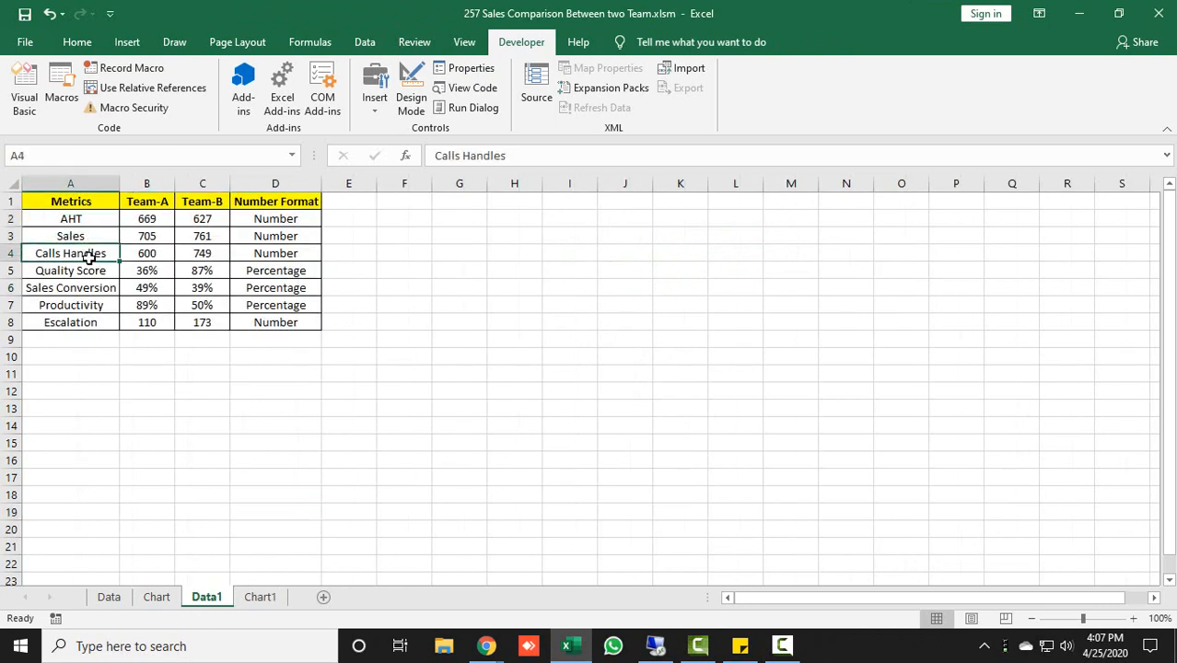
- Select Quality Score in the Chart1 sheet's combo box
{"action": "left_click", "coordinate": [261, 598]}
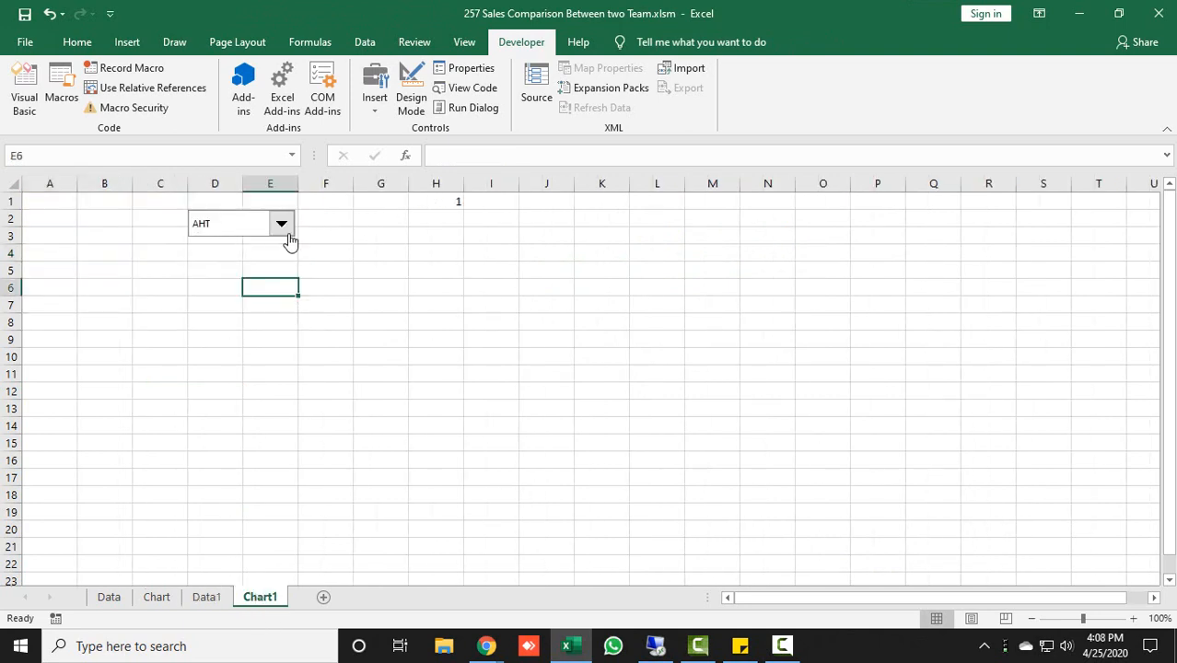
{"action": "left_click", "coordinate": [283, 230]}
{"action": "left_click", "coordinate": [249, 276]}
- Insert a black WordArt label reading "Select Metric" on the Chart1 sheet, modelled on the Chart sheet's heading
{"action": "left_click", "coordinate": [154, 600]}
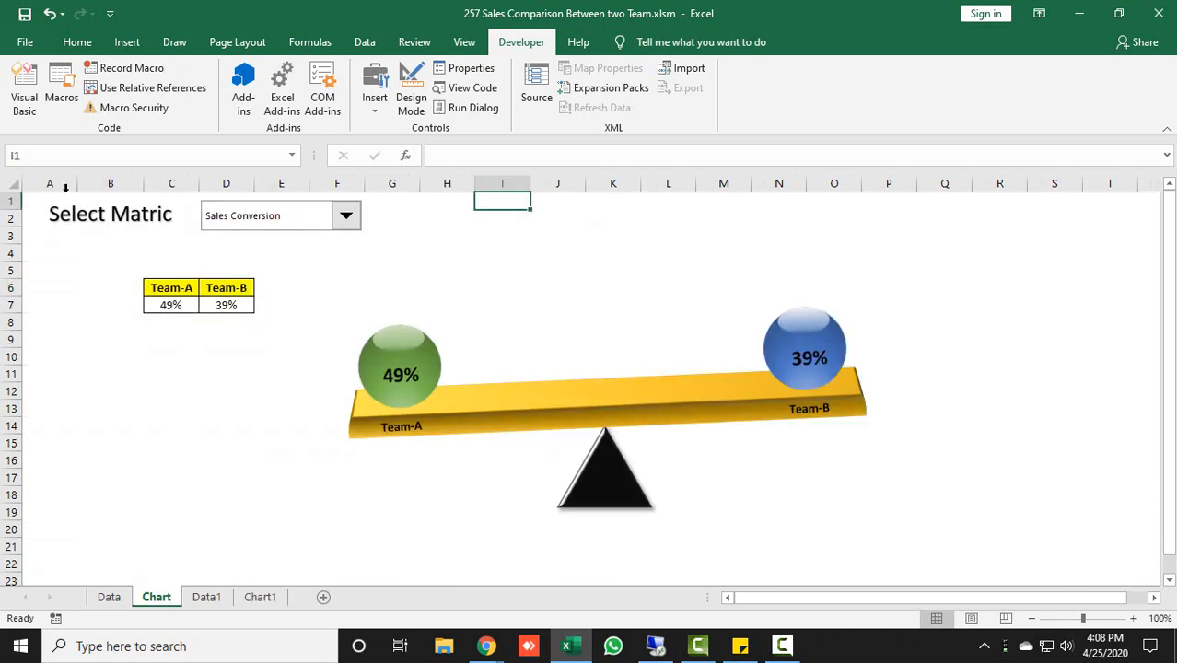
{"action": "left_click", "coordinate": [261, 597]}
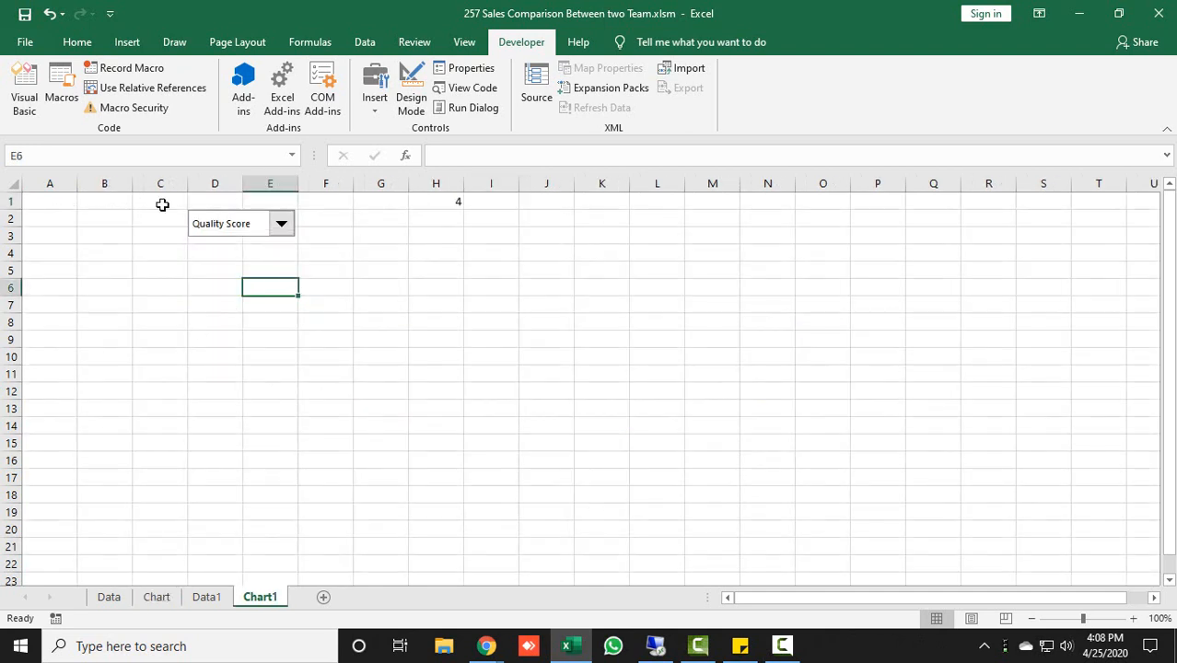
{"action": "left_click", "coordinate": [125, 42]}
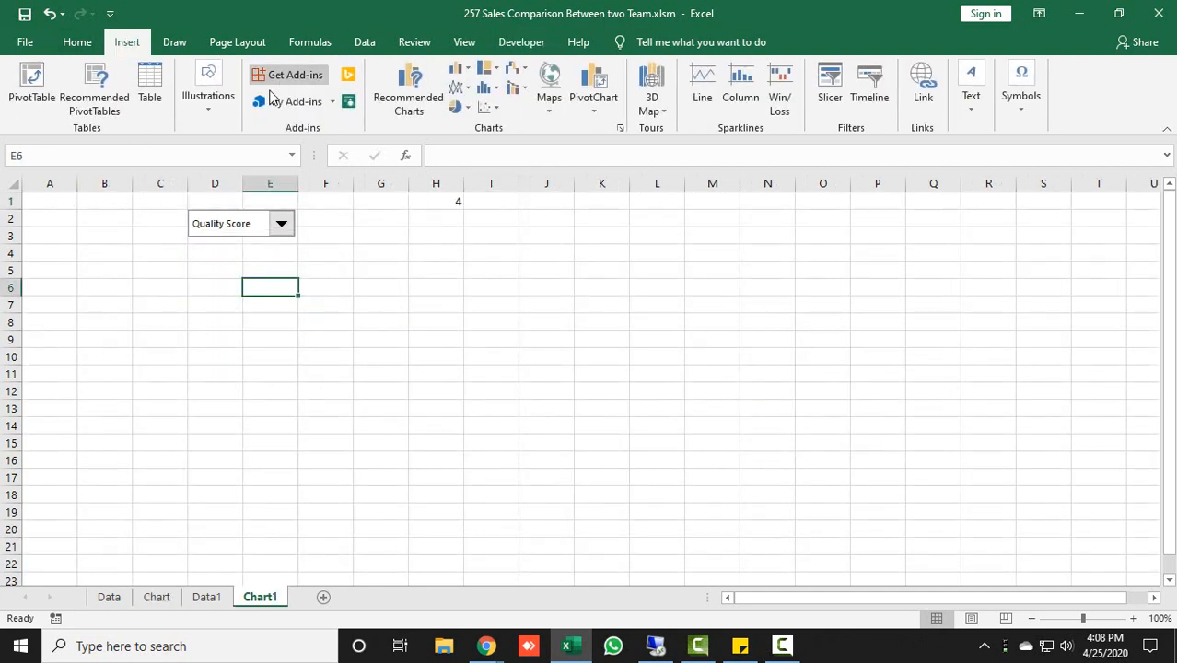
{"action": "left_click", "coordinate": [969, 102]}
{"action": "left_click", "coordinate": [1059, 180]}
{"action": "left_click", "coordinate": [939, 237]}
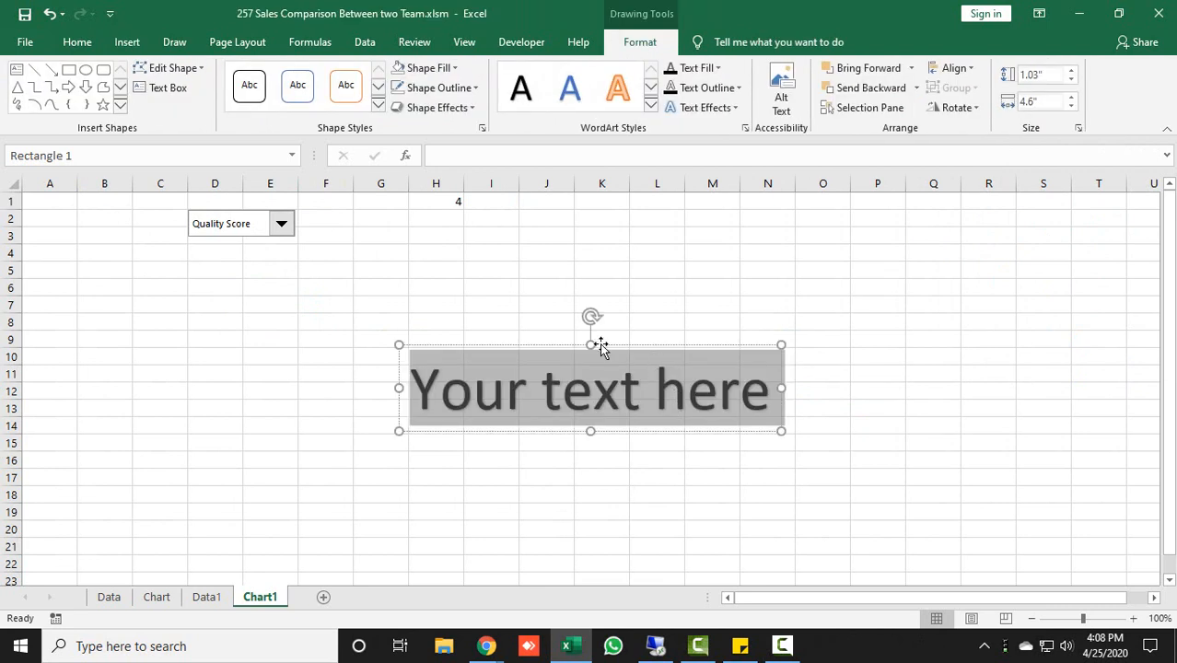
{"action": "type", "text": "Select Metri"}
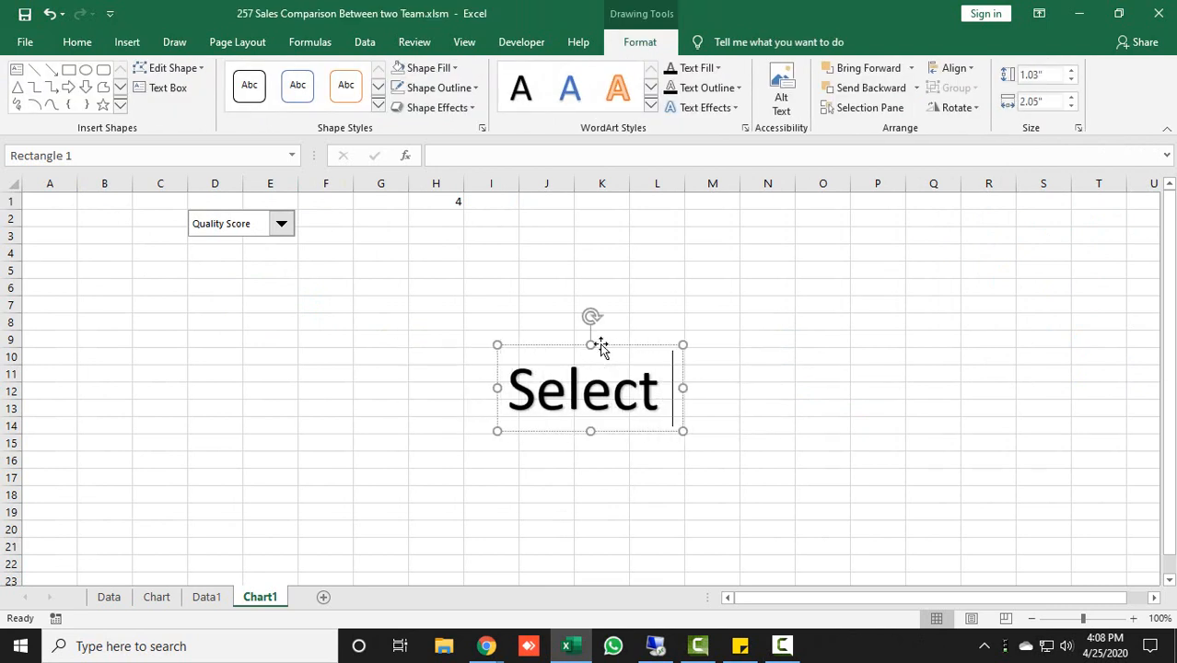
{"action": "type", "text": "c"}
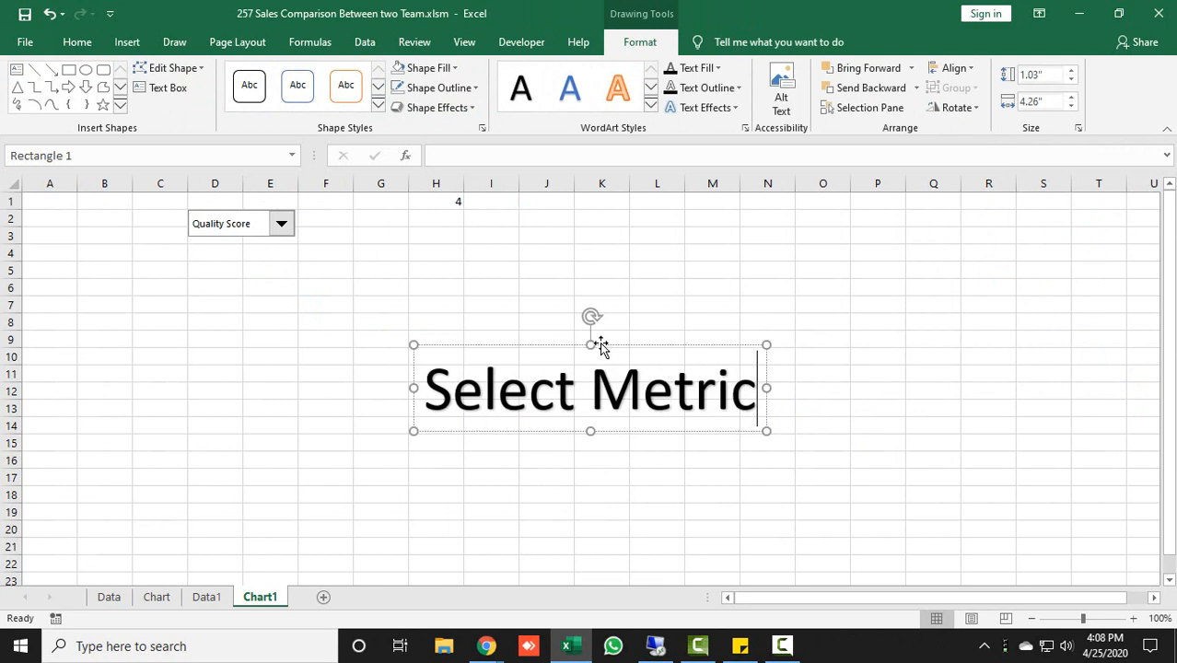
- Set the "Select Metric" label's font size to 15 and make its text bold
{"action": "left_click", "coordinate": [436, 346]}
{"action": "left_click", "coordinate": [77, 42]}
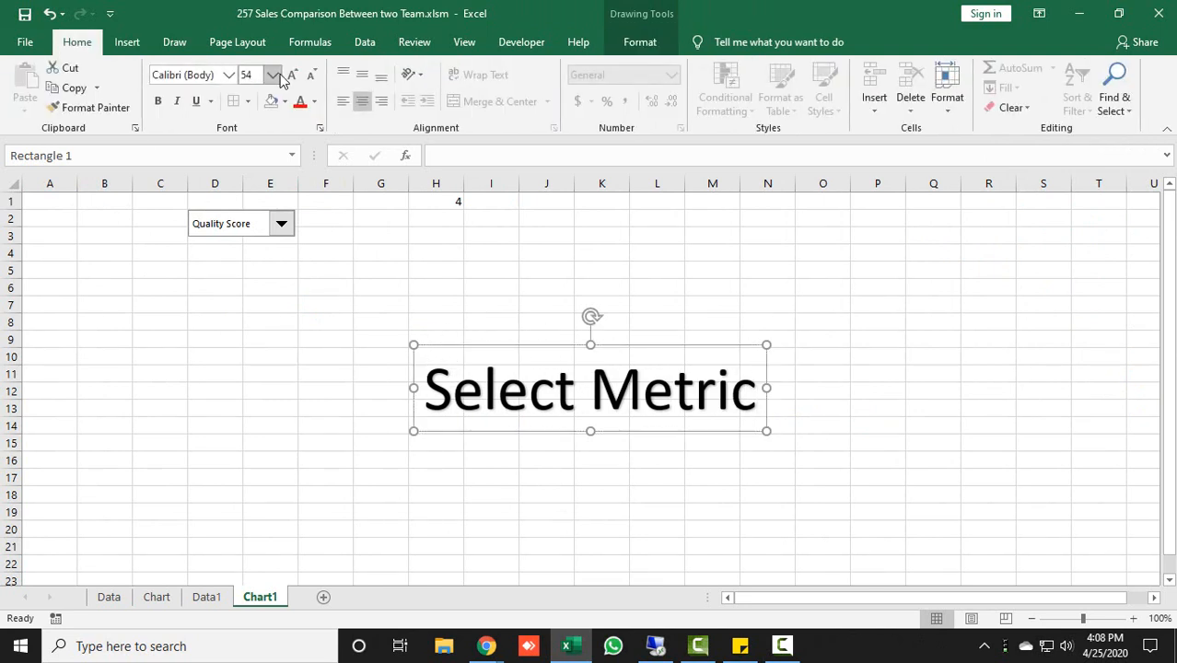
{"action": "left_click", "coordinate": [258, 76]}
{"action": "type", "text": "15"}
{"action": "key", "text": "Return"}
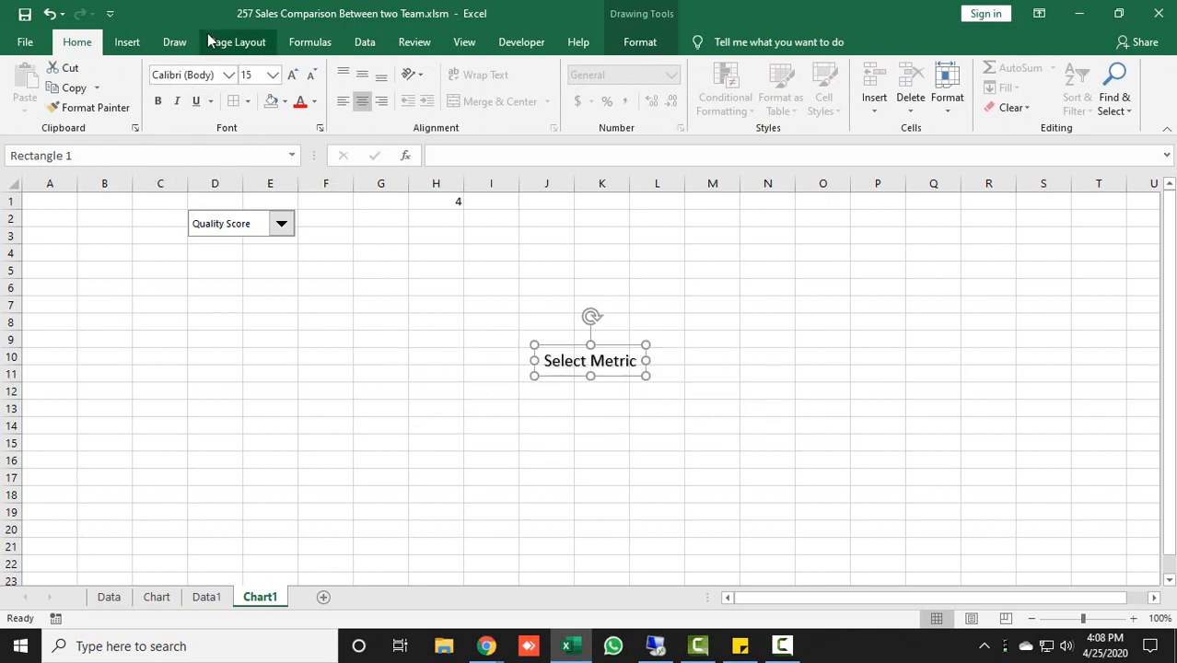
{"action": "left_click", "coordinate": [157, 102]}
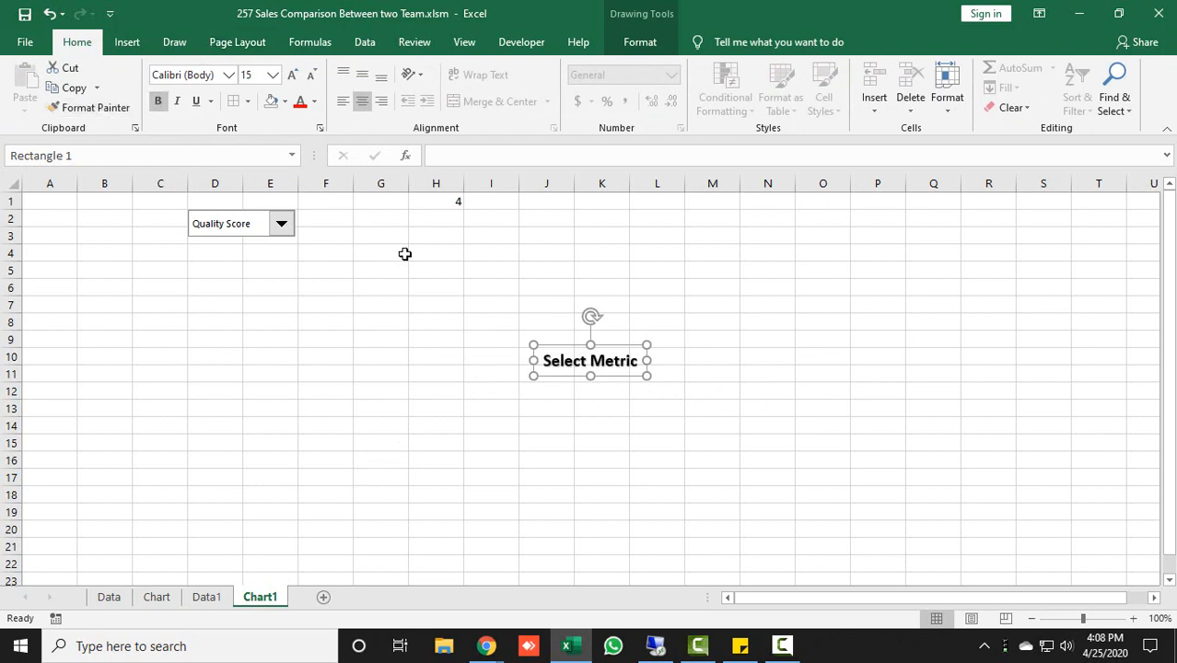
- Give the "Select Metric" label no fill and no outline, and place it beside the combo box over columns B and C
{"action": "left_click", "coordinate": [631, 43]}
{"action": "left_click", "coordinate": [431, 69]}
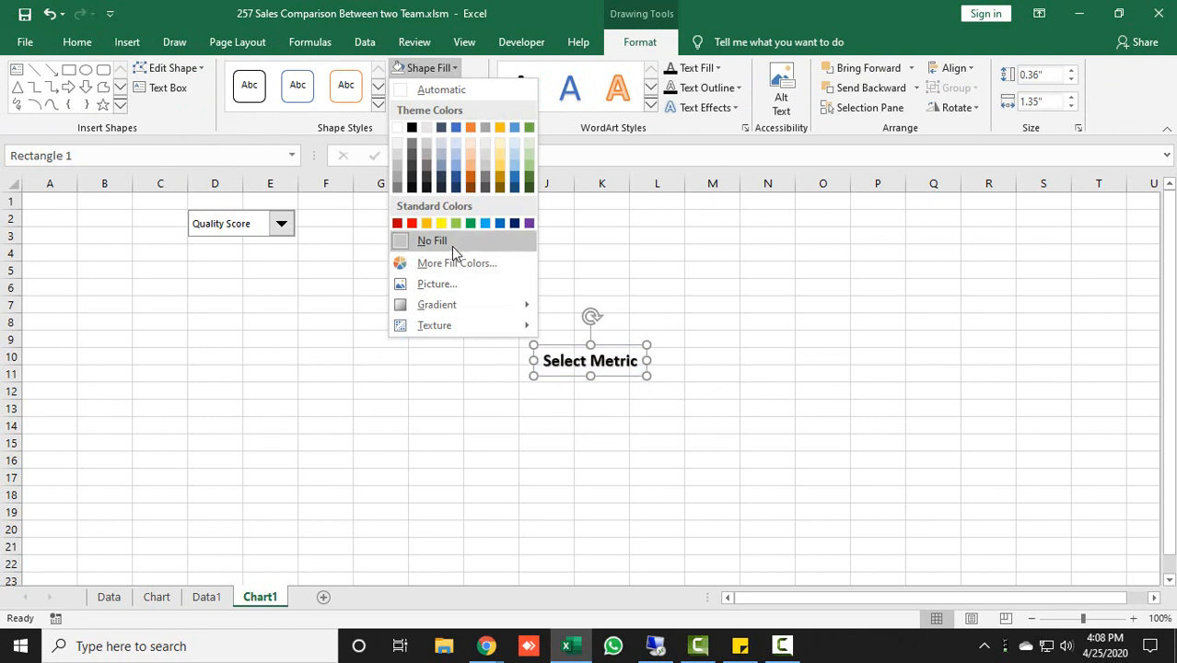
{"action": "left_click", "coordinate": [451, 246]}
{"action": "left_click", "coordinate": [439, 87]}
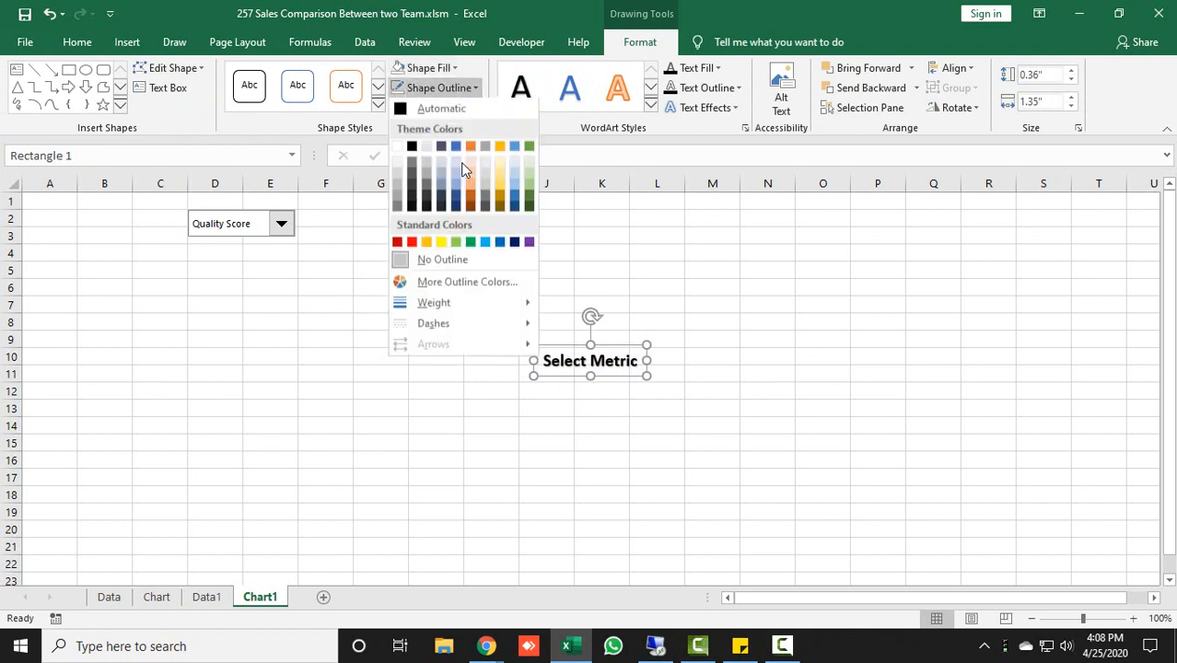
{"action": "left_click", "coordinate": [451, 260]}
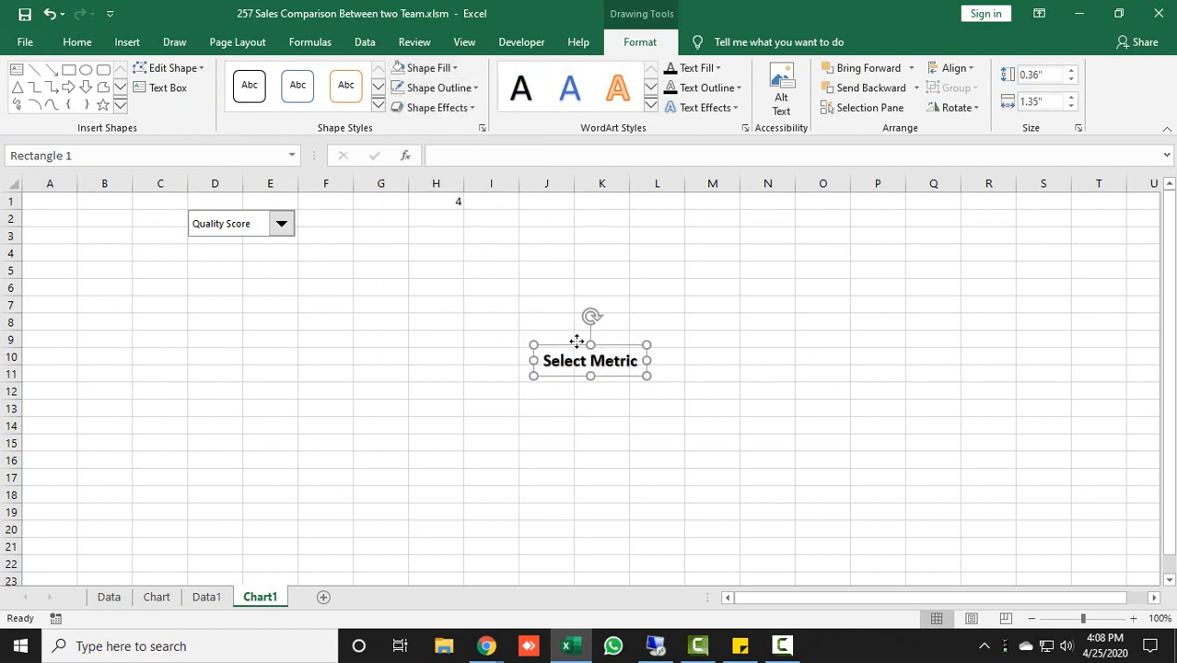
{"action": "left_click_drag", "start_coordinate": [580, 344], "coordinate": [160, 206]}
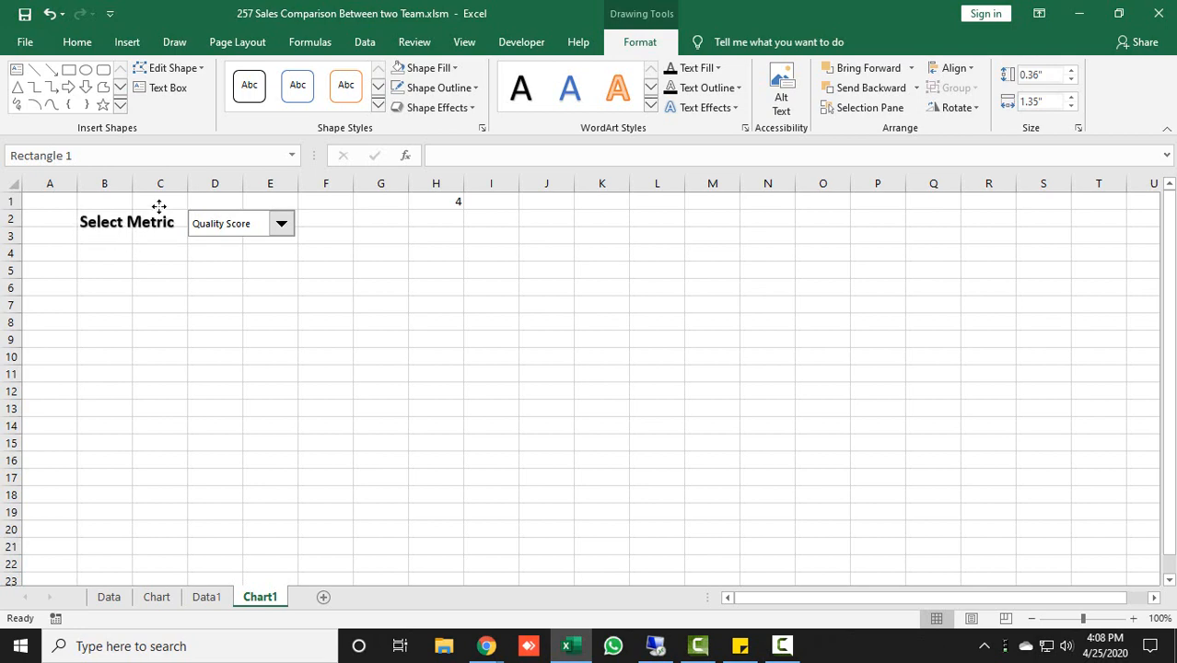
{"action": "left_click", "coordinate": [261, 322]}
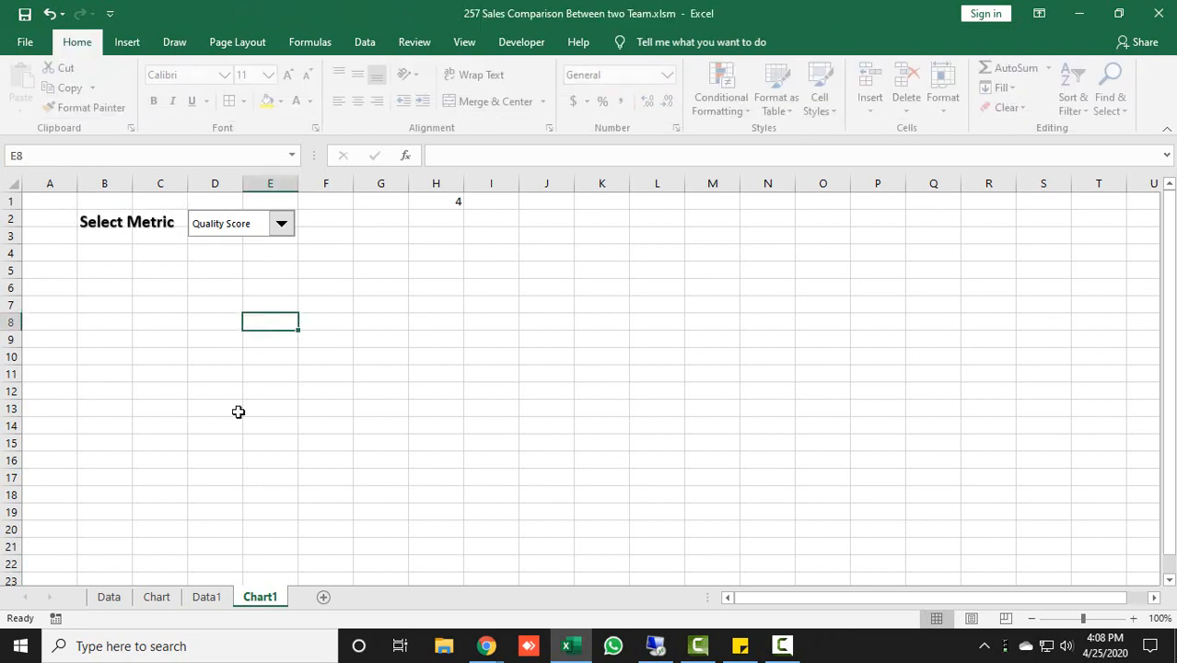
- Enter the headers Team A in D5 and Team B in E5 on Chart1, following the Chart sheet's small table
{"action": "left_click", "coordinate": [156, 598]}
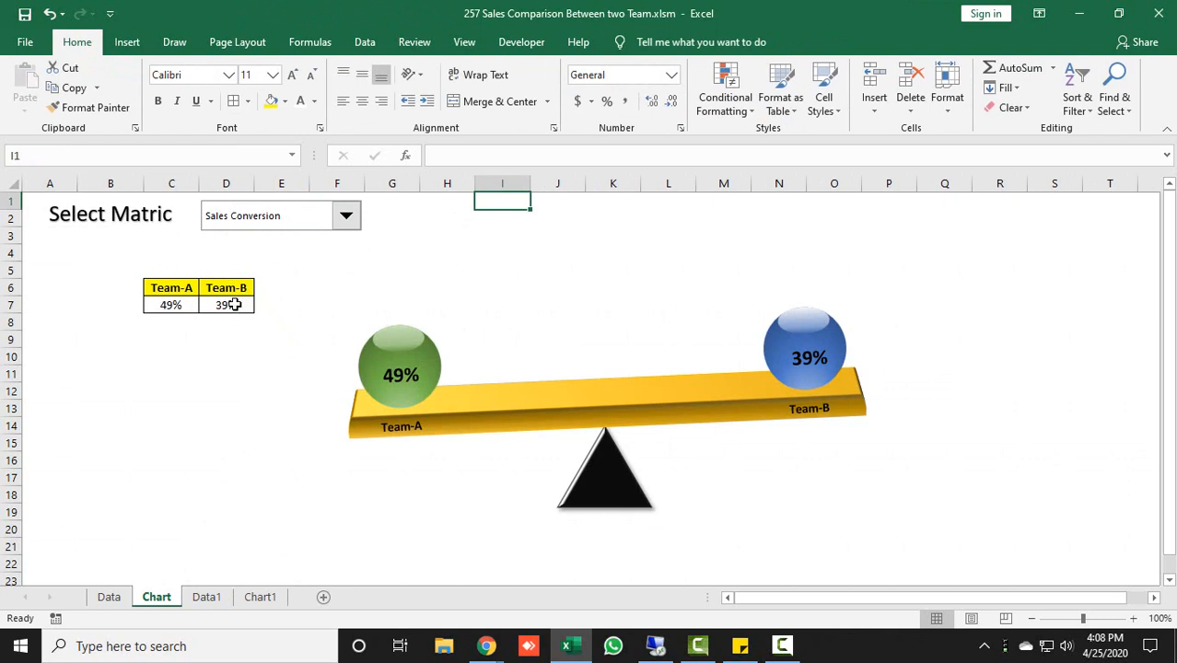
{"action": "left_click", "coordinate": [260, 598]}
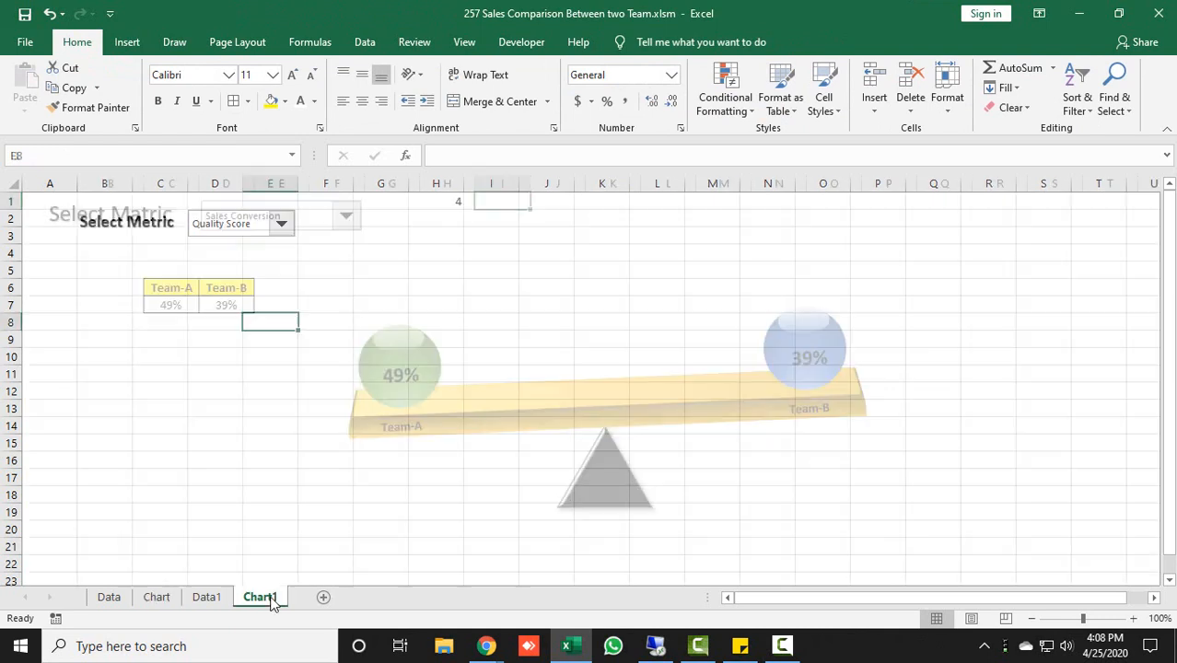
{"action": "left_click", "coordinate": [208, 271]}
{"action": "type", "text": "Tea"}
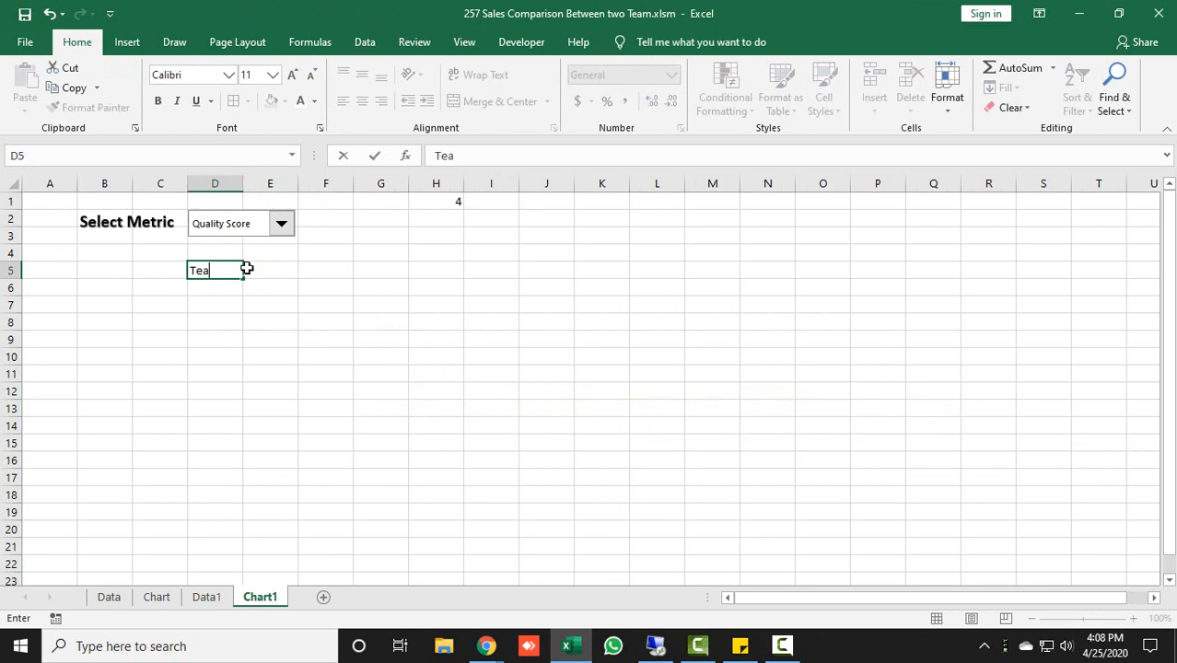
{"action": "type", "text": "m A"}
{"action": "key", "text": "Tab"}
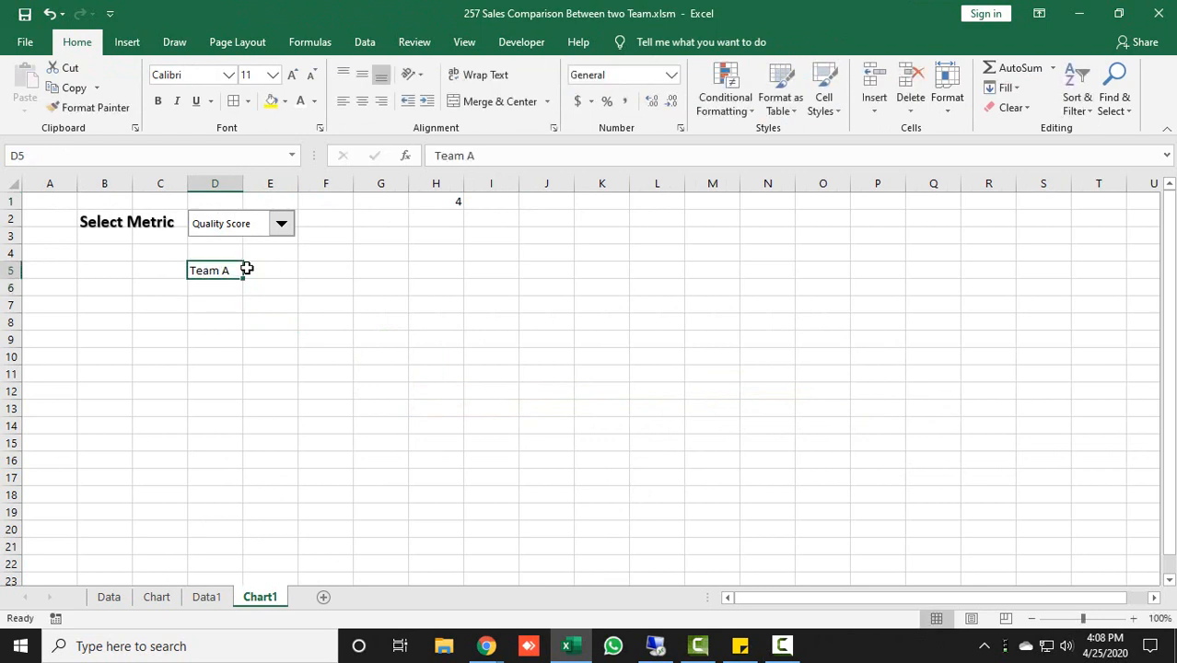
{"action": "type", "text": "Team B"}
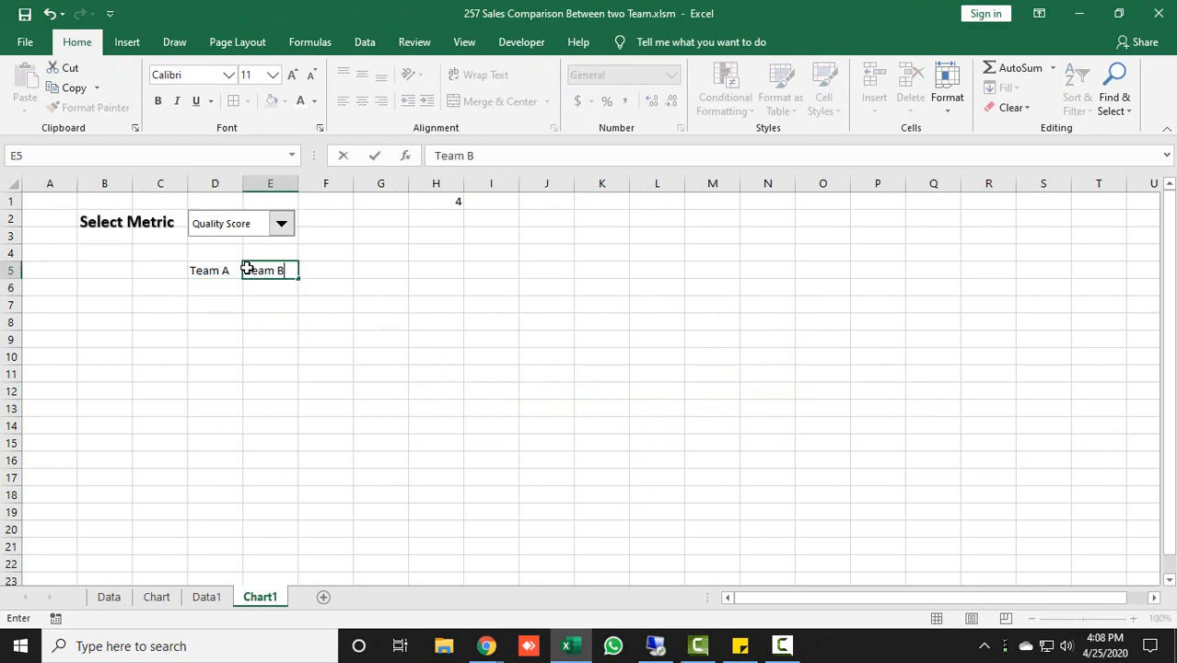
{"action": "key", "text": "Return"}
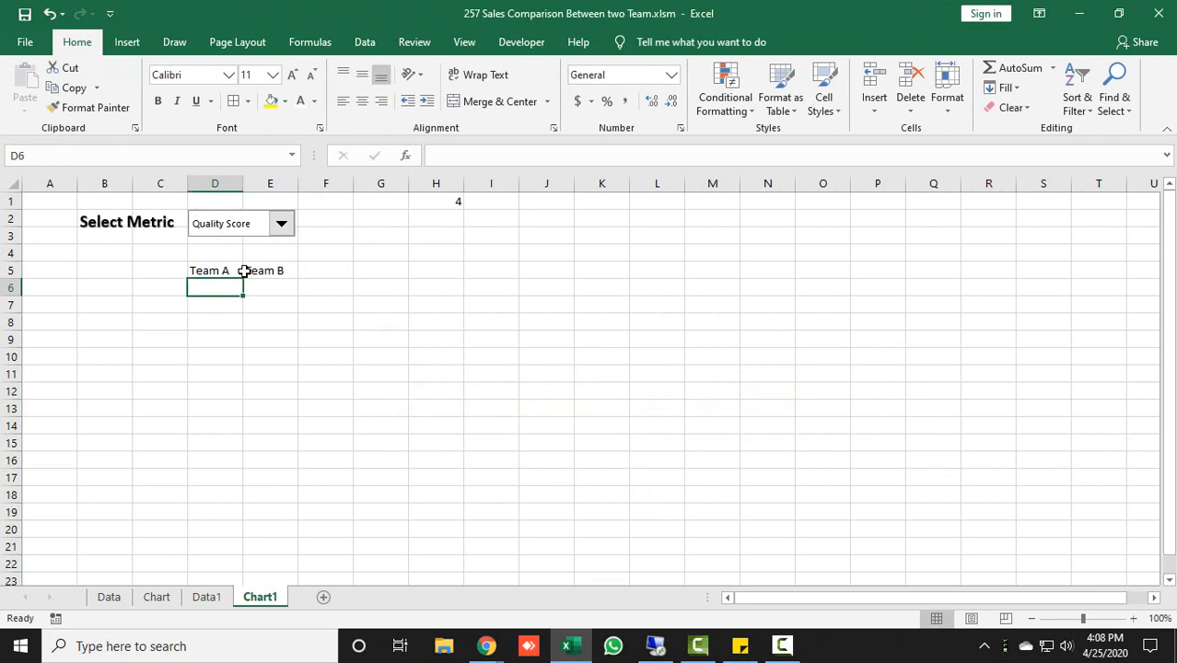
- Enter an INDEX formula in Chart1 cell D6 that returns the Team-A value from Data1!B2:B8 using the row number in H1
{"action": "left_click", "coordinate": [206, 597]}
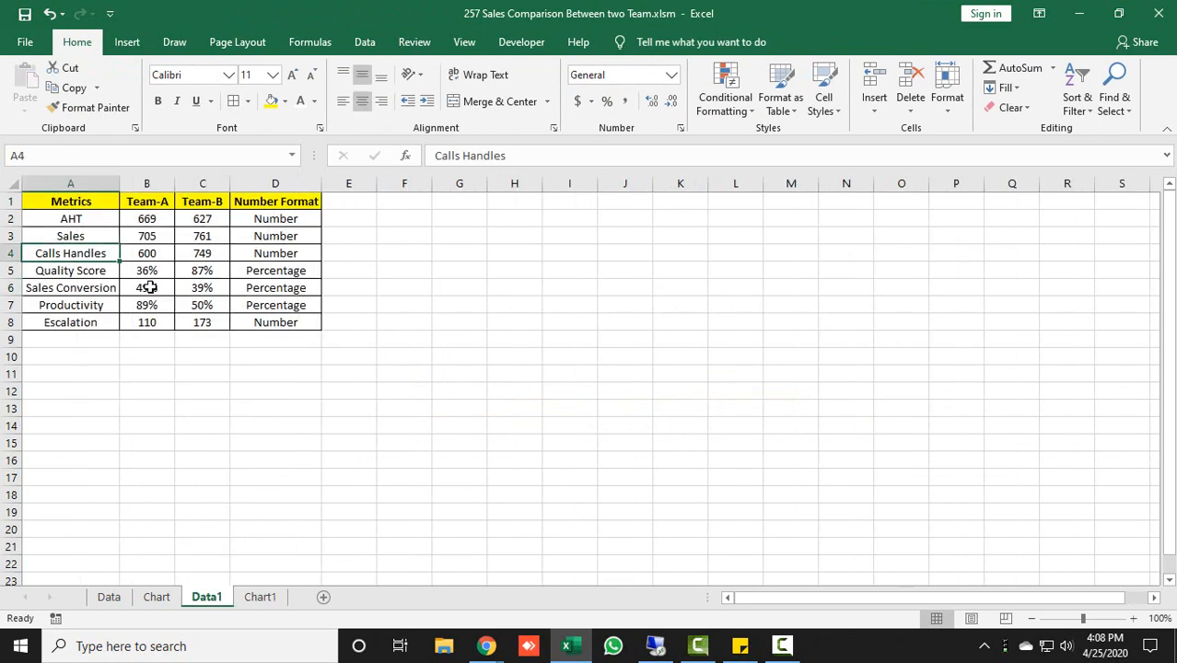
{"action": "left_click", "coordinate": [260, 598]}
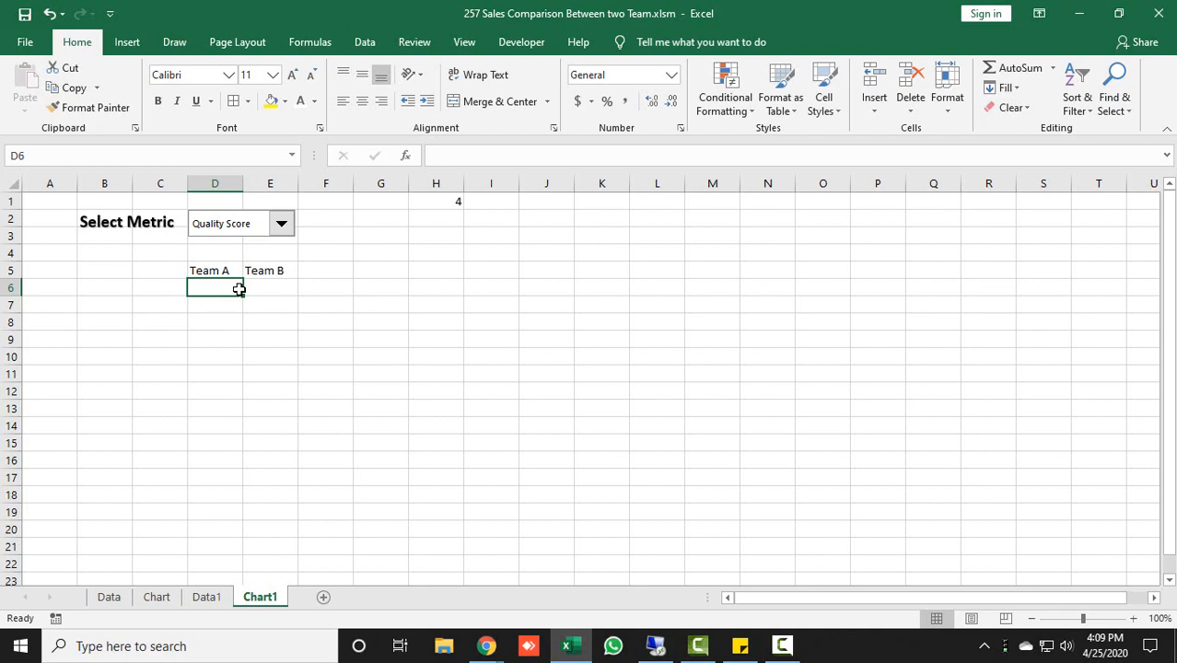
{"action": "type", "text": "=ind"}
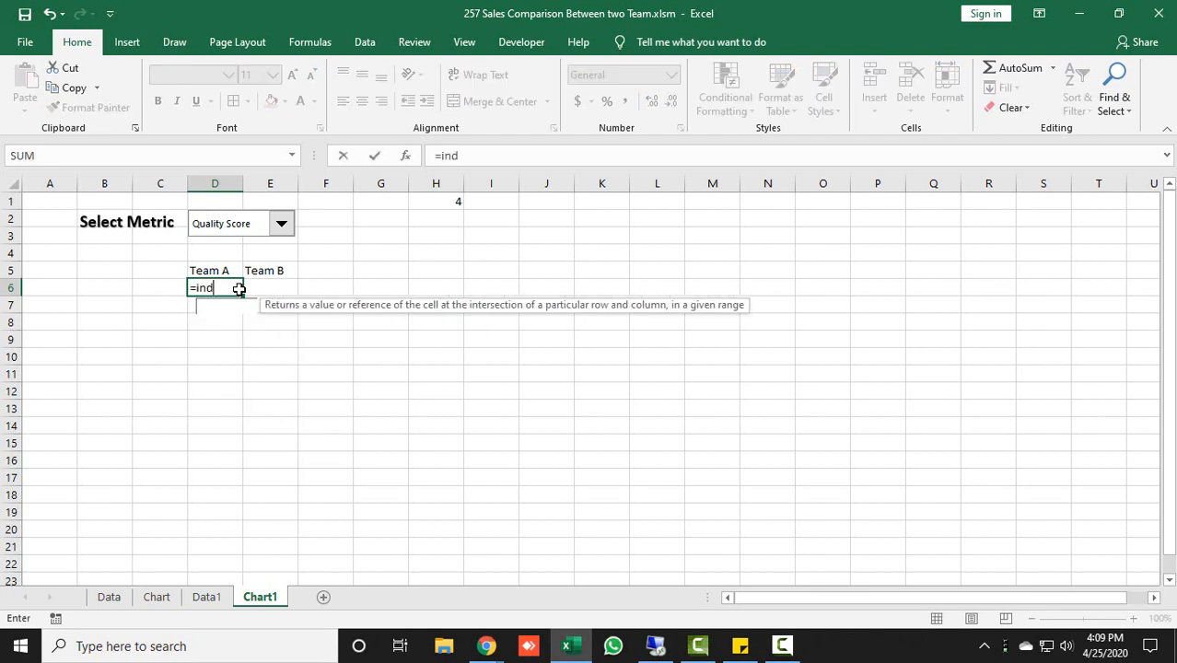
{"action": "key", "text": "Tab"}
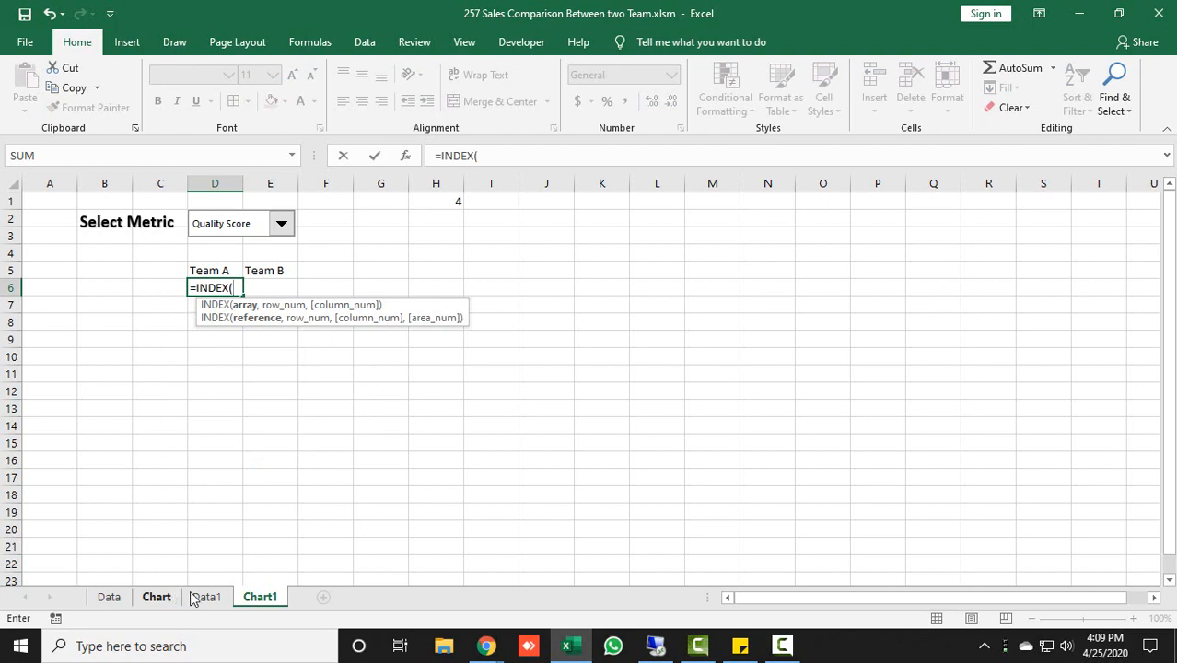
{"action": "left_click", "coordinate": [205, 598]}
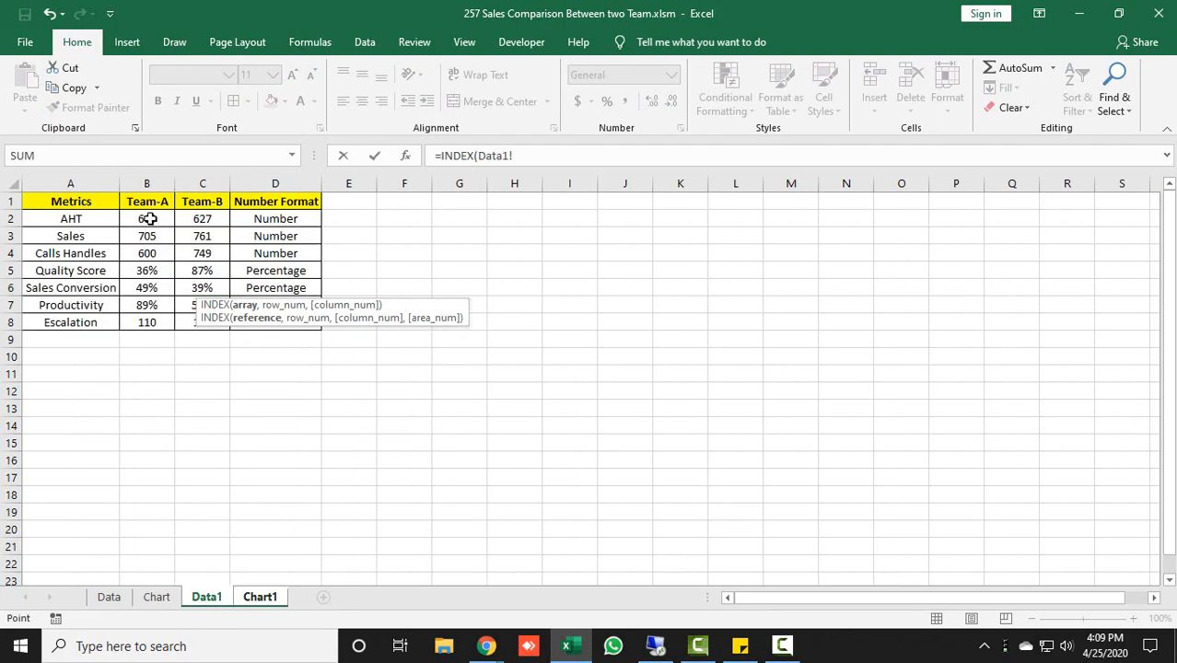
{"action": "left_click_drag", "start_coordinate": [147, 221], "coordinate": [154, 318]}
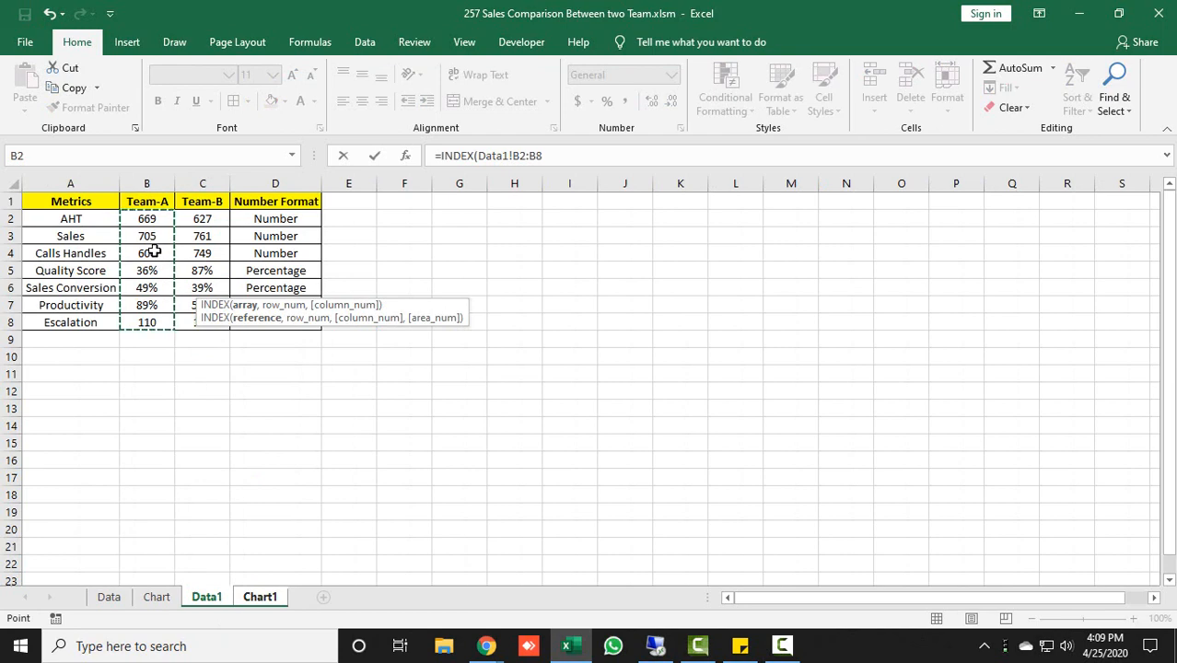
{"action": "type", "text": ","}
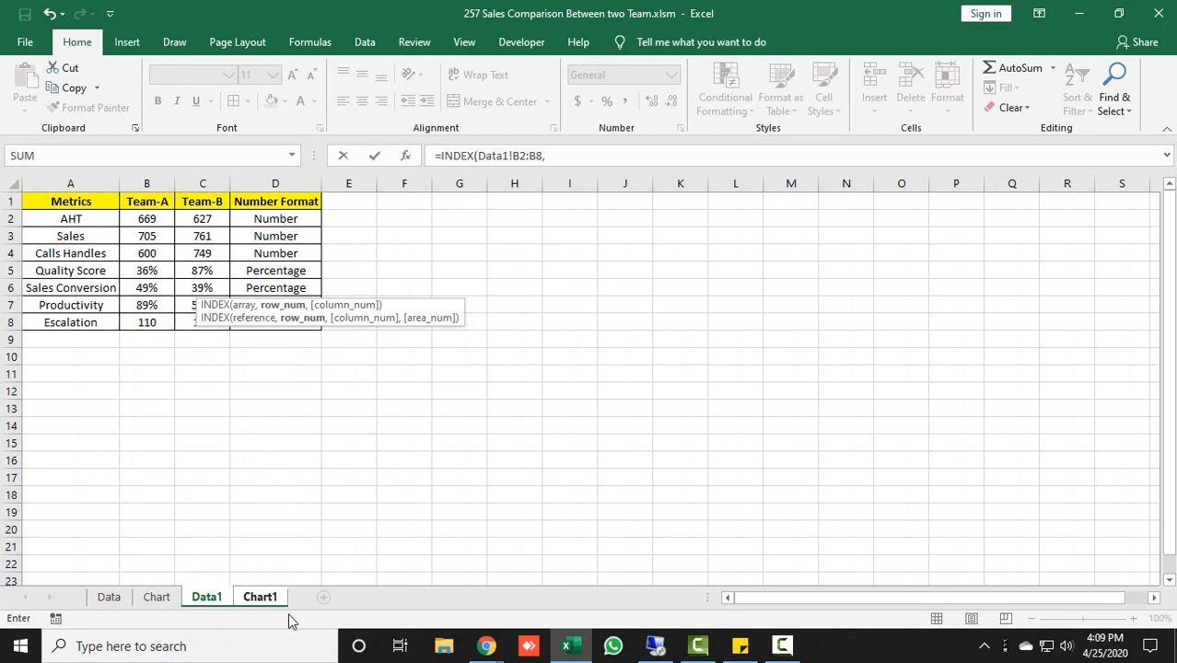
{"action": "left_click", "coordinate": [260, 597]}
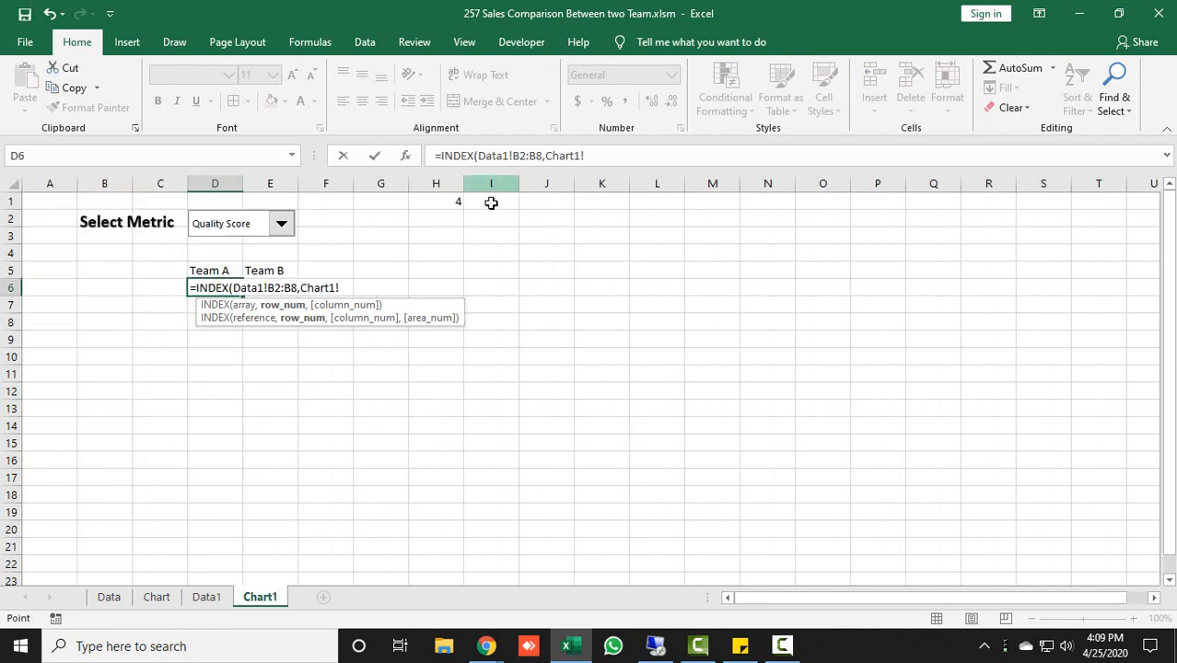
{"action": "left_click", "coordinate": [449, 201]}
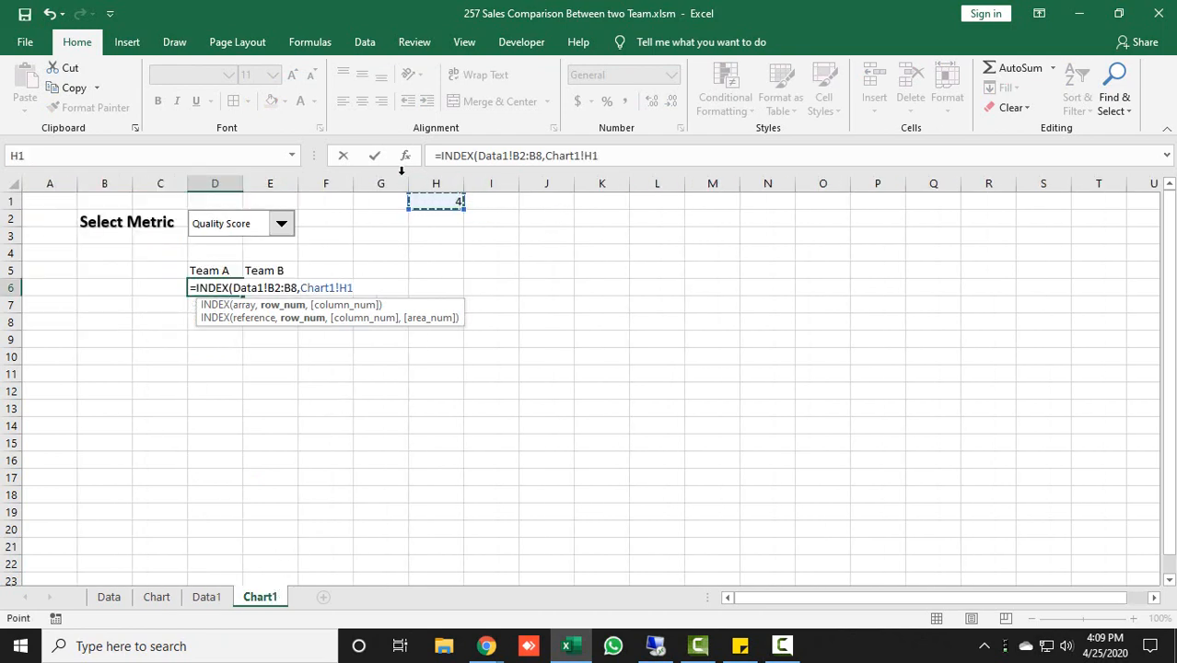
{"action": "key", "text": "Return"}
{"action": "key", "text": "Up"}
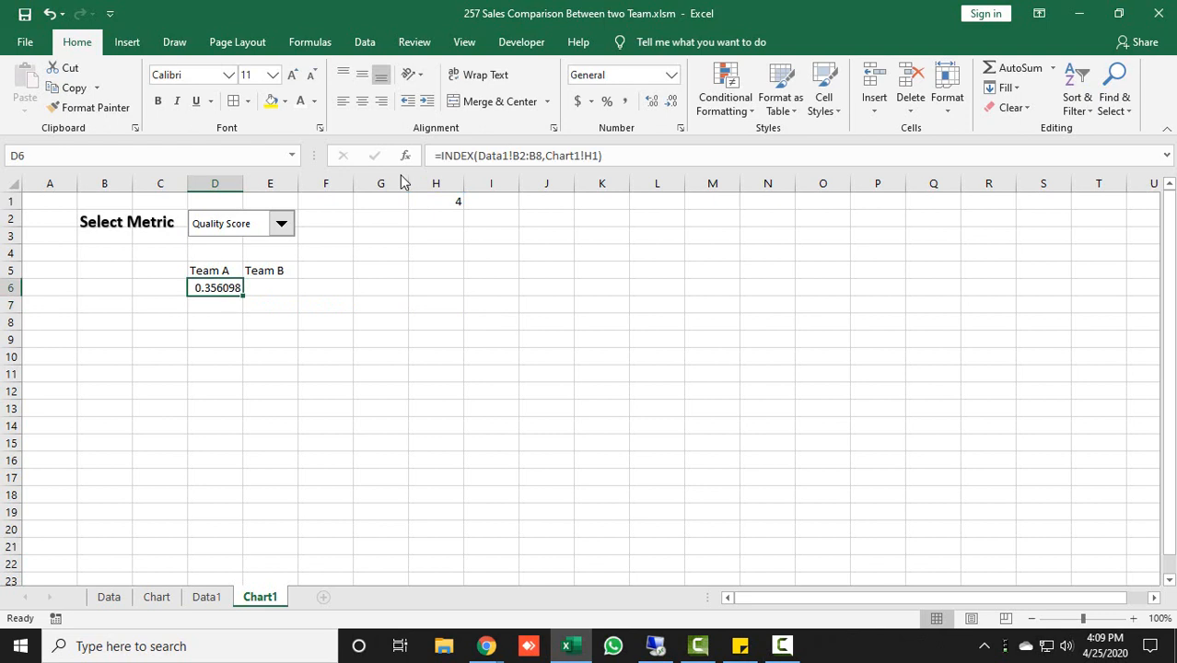
- Enter an INDEX formula in E6 that returns the Team-B value from Data1!C2:C8 using the row number in H1
{"action": "key", "text": "Right"}
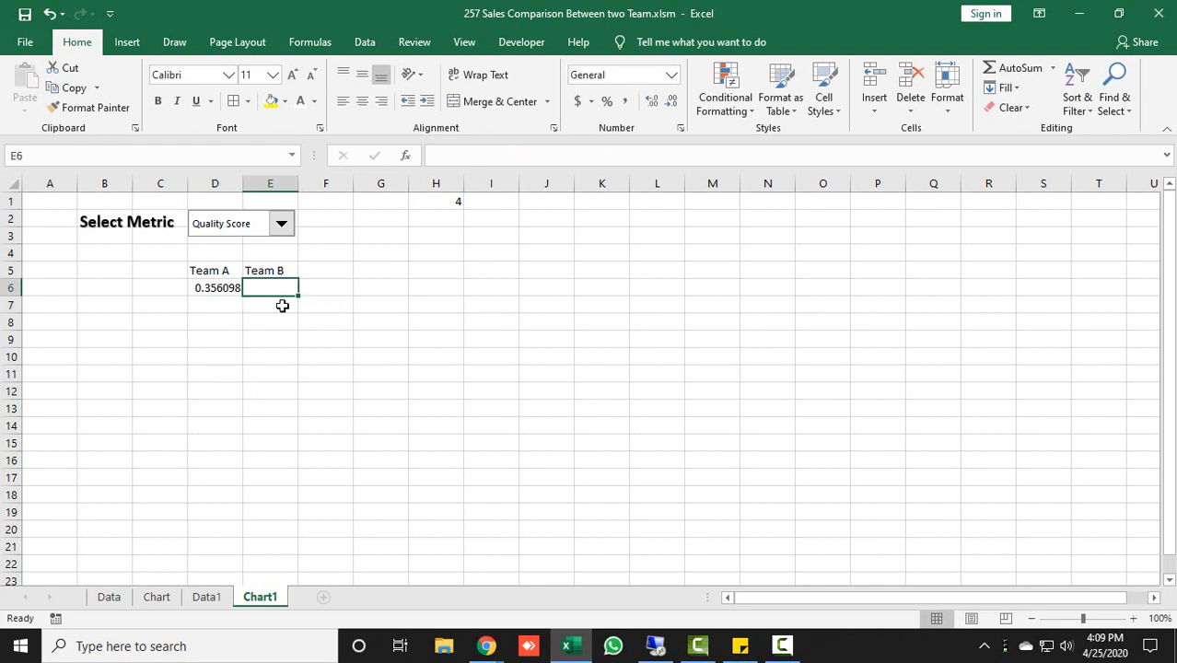
{"action": "type", "text": "=INDEX("}
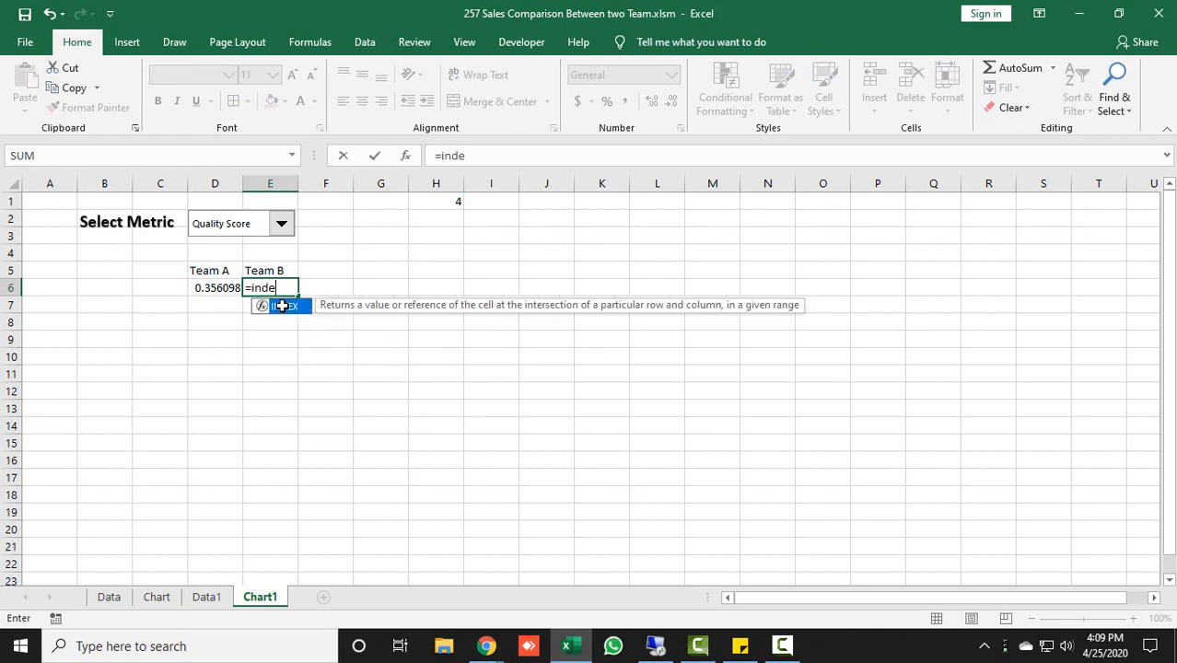
{"action": "left_click", "coordinate": [206, 598]}
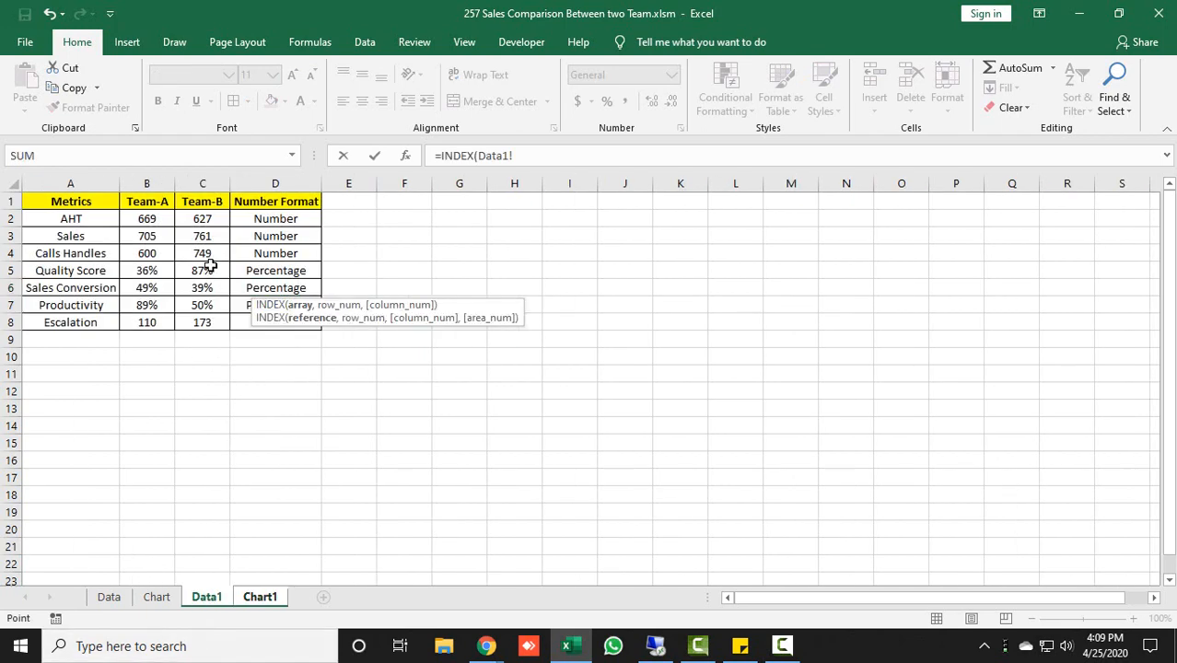
{"action": "left_click_drag", "start_coordinate": [204, 219], "coordinate": [225, 329]}
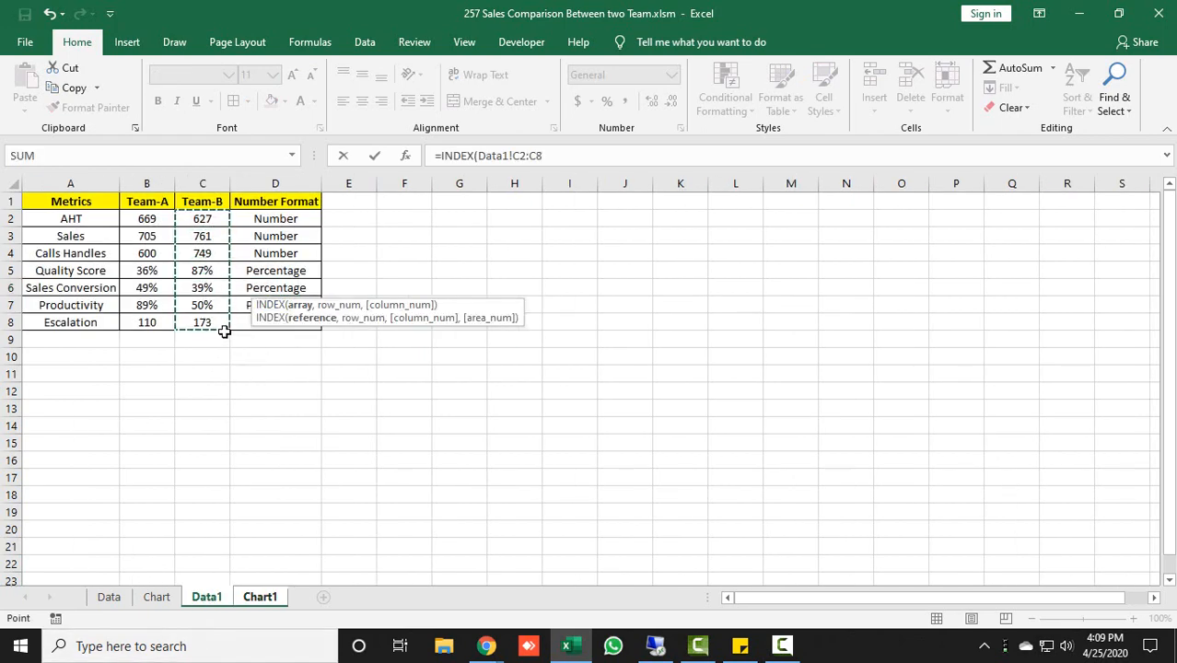
{"action": "type", "text": ","}
{"action": "left_click", "coordinate": [261, 597]}
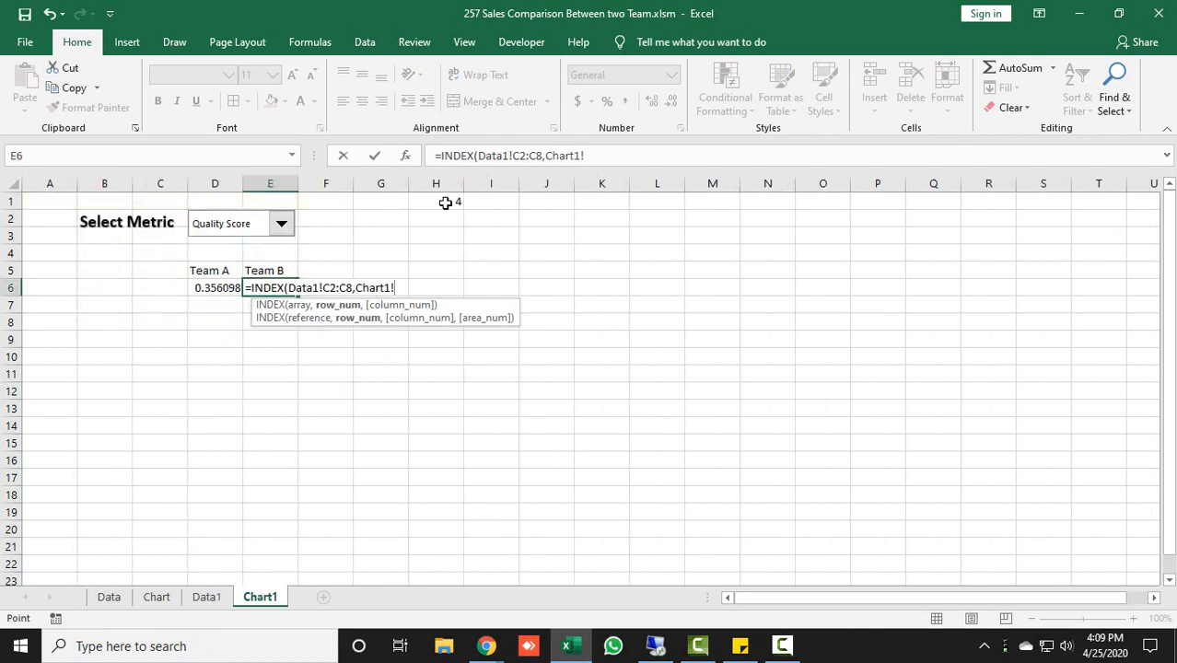
{"action": "left_click", "coordinate": [455, 200]}
{"action": "type", "text": ")"}
{"action": "key", "text": "Return"}
{"action": "key", "text": "Up"}
{"action": "key", "text": "Left"}
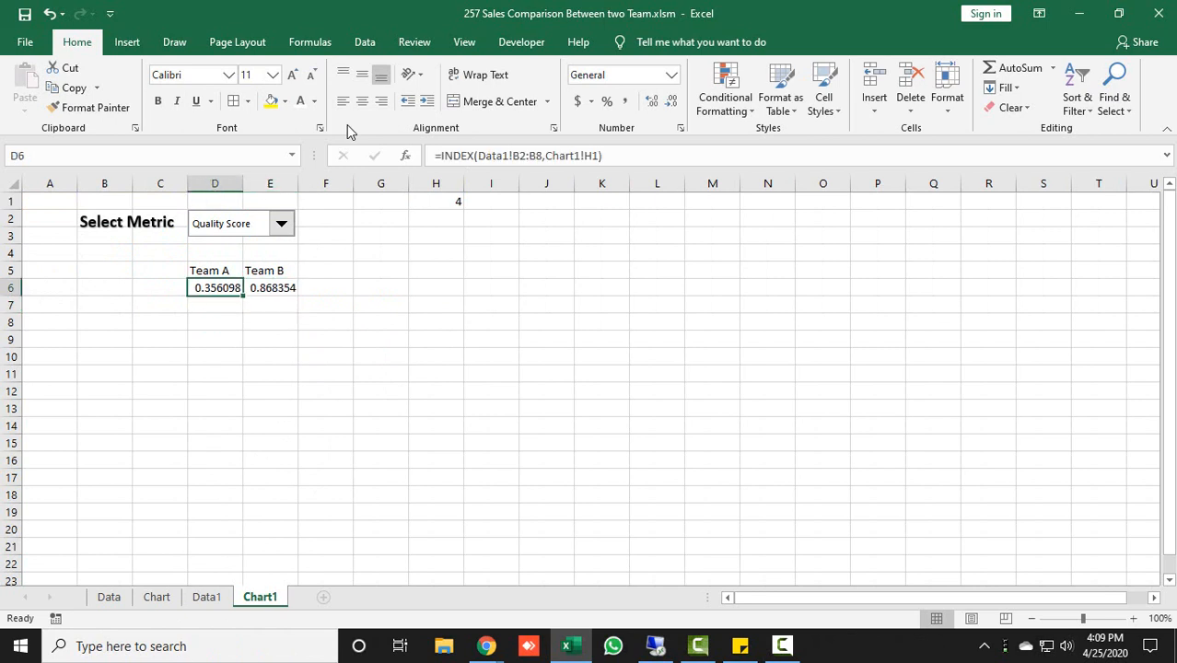
- Test the lookups by choosing AHT, Sales and Sales Conversion in the metric combo box, checking the AHT values against Data1
{"action": "left_click", "coordinate": [280, 226]}
{"action": "left_click", "coordinate": [260, 237]}
{"action": "left_click", "coordinate": [281, 224]}
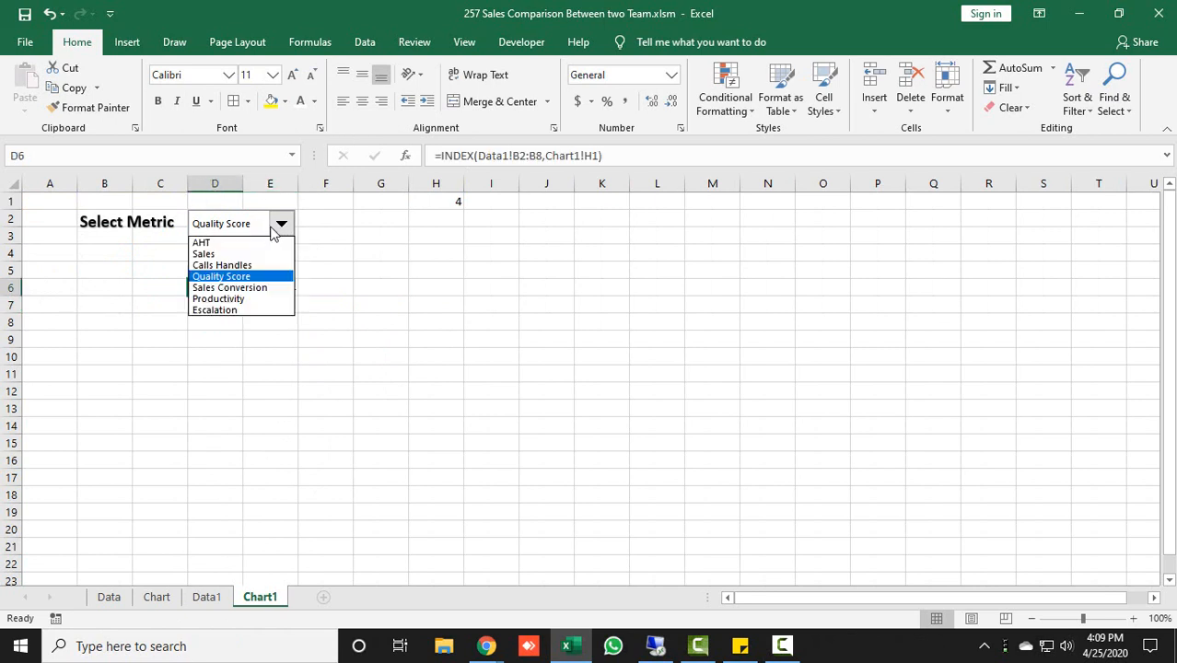
{"action": "left_click", "coordinate": [235, 243]}
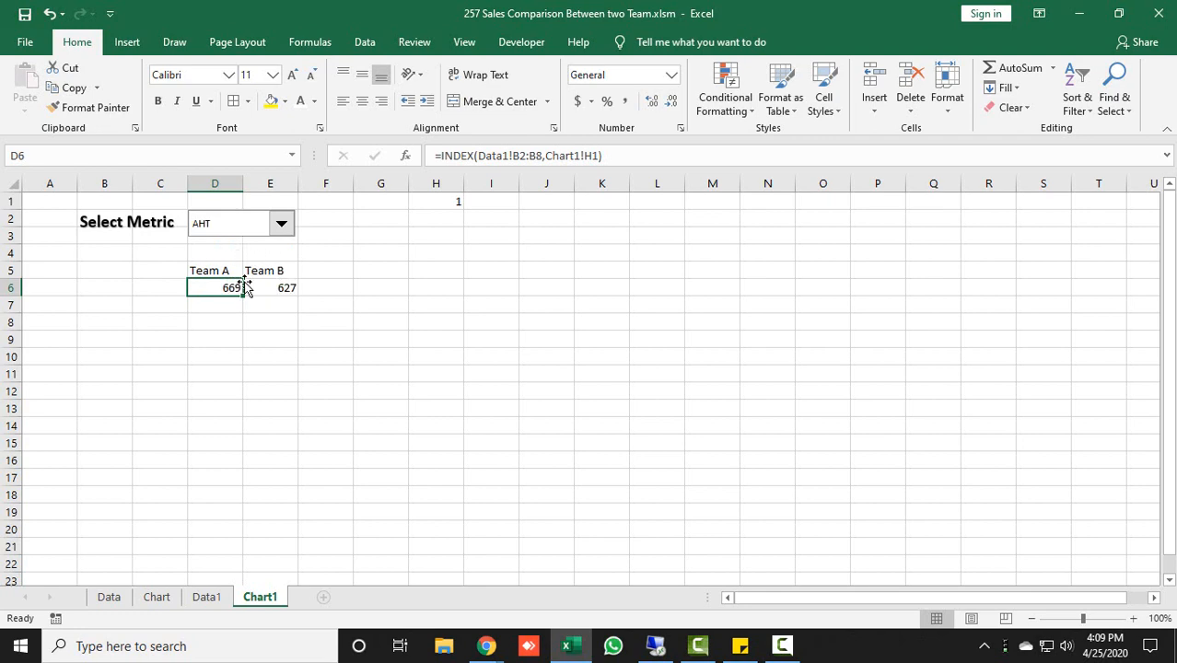
{"action": "left_click", "coordinate": [206, 597]}
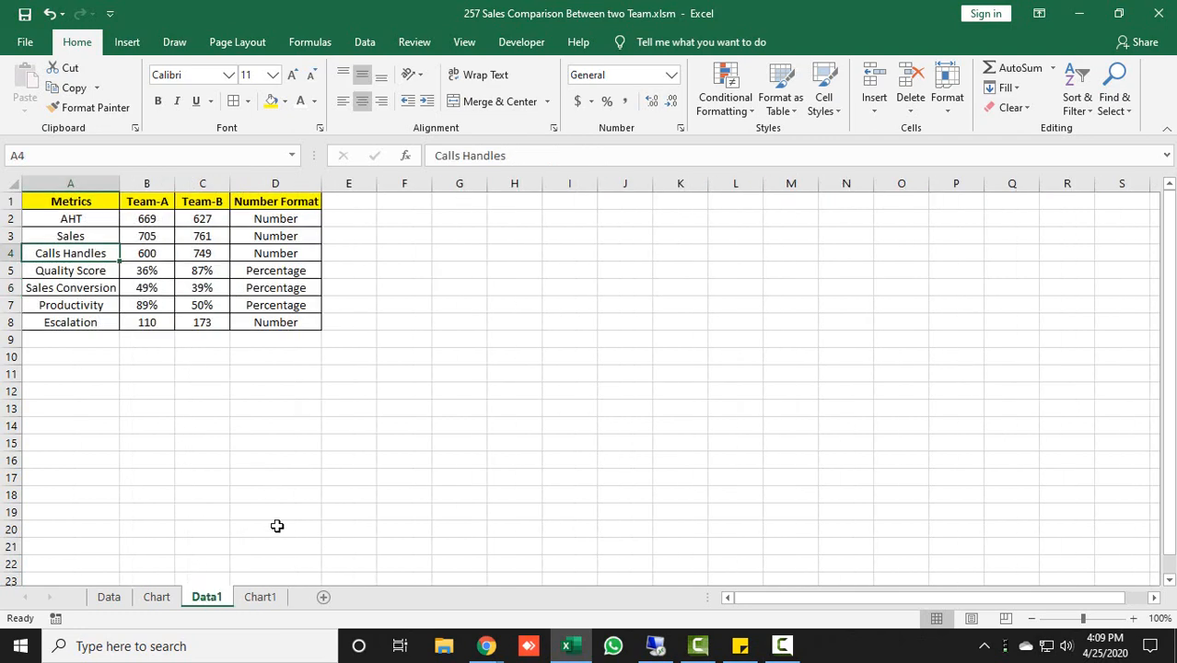
{"action": "left_click", "coordinate": [261, 599]}
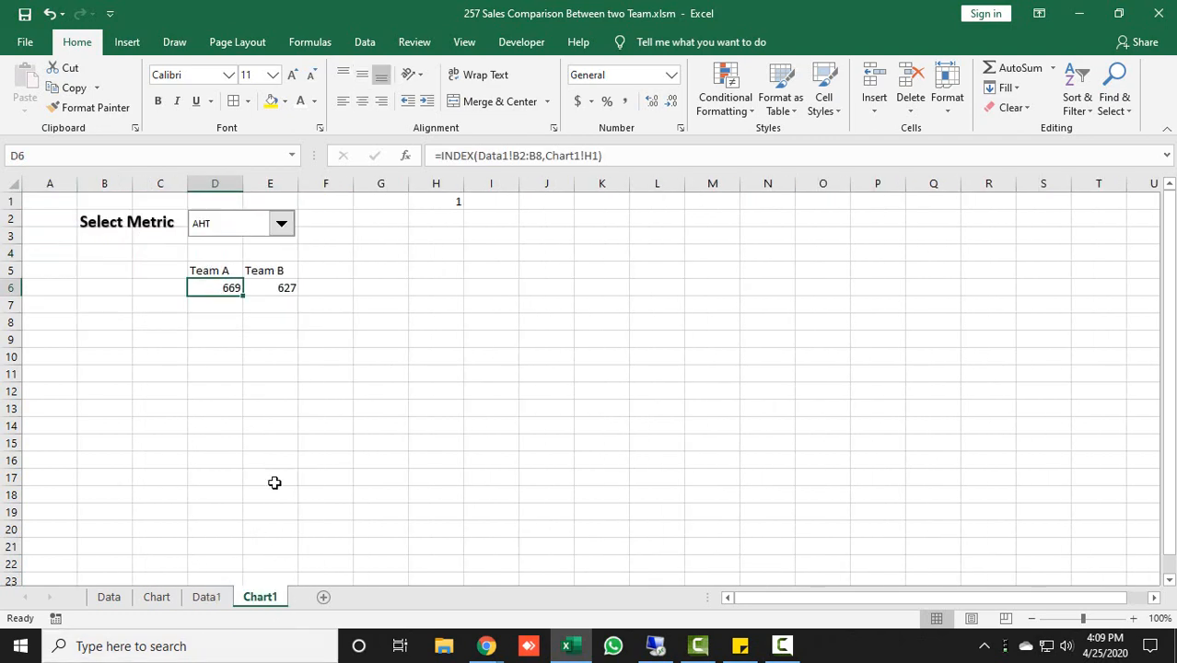
{"action": "left_click", "coordinate": [288, 232]}
{"action": "left_click", "coordinate": [241, 252]}
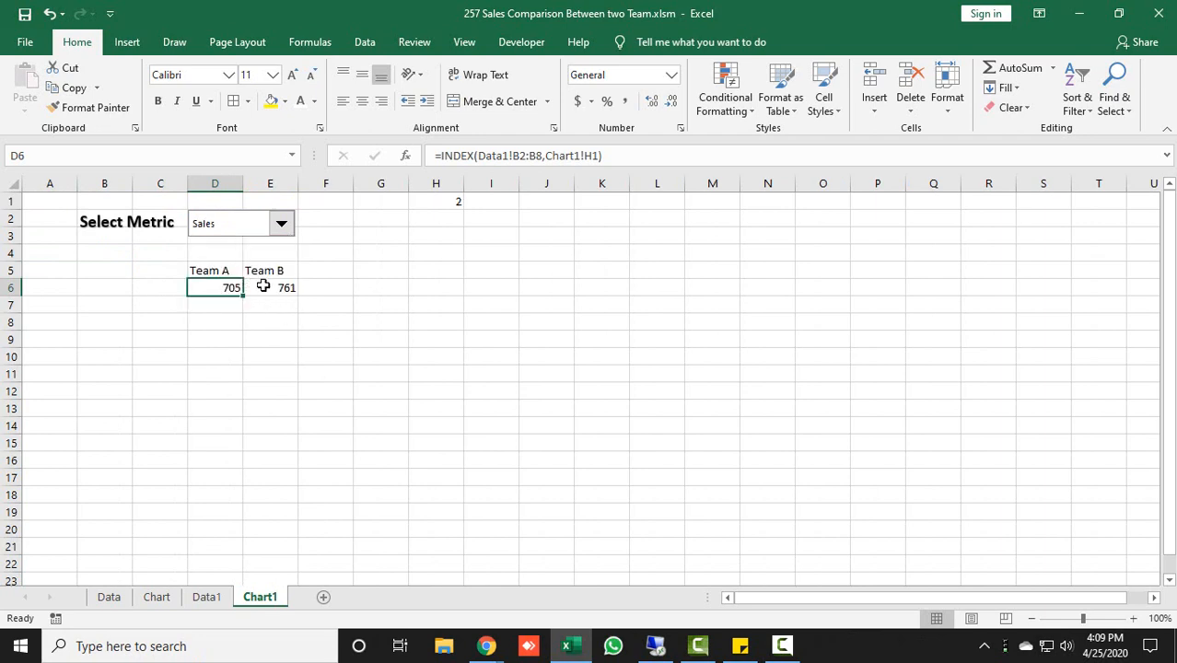
{"action": "left_click", "coordinate": [282, 226]}
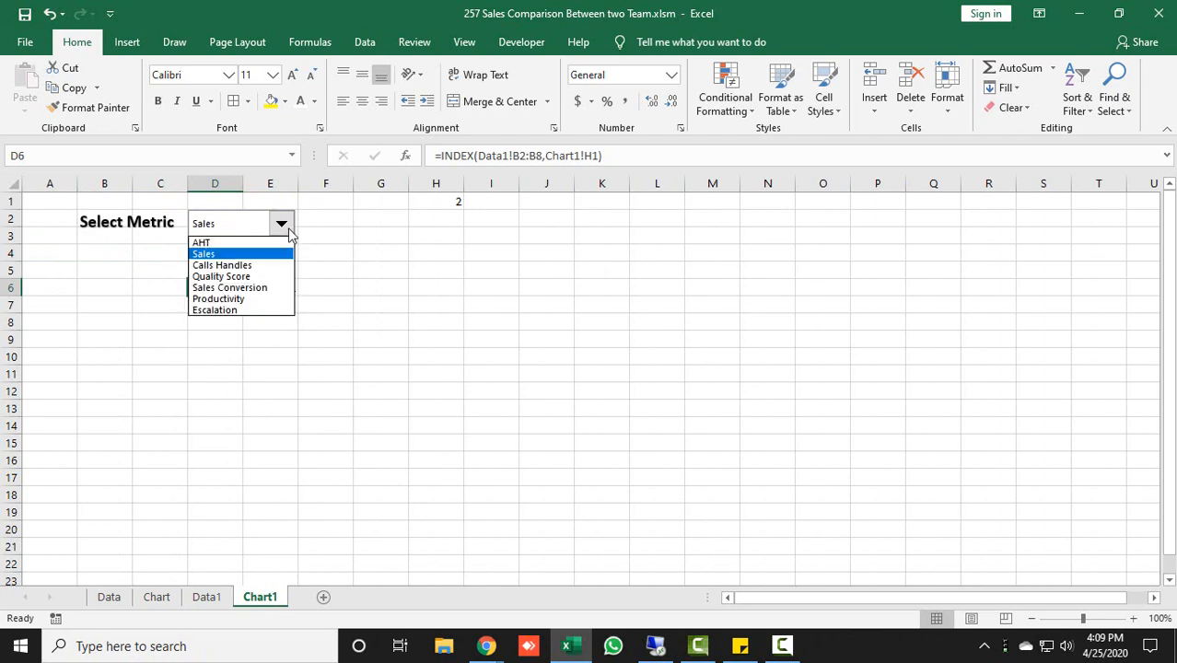
{"action": "left_click", "coordinate": [257, 288]}
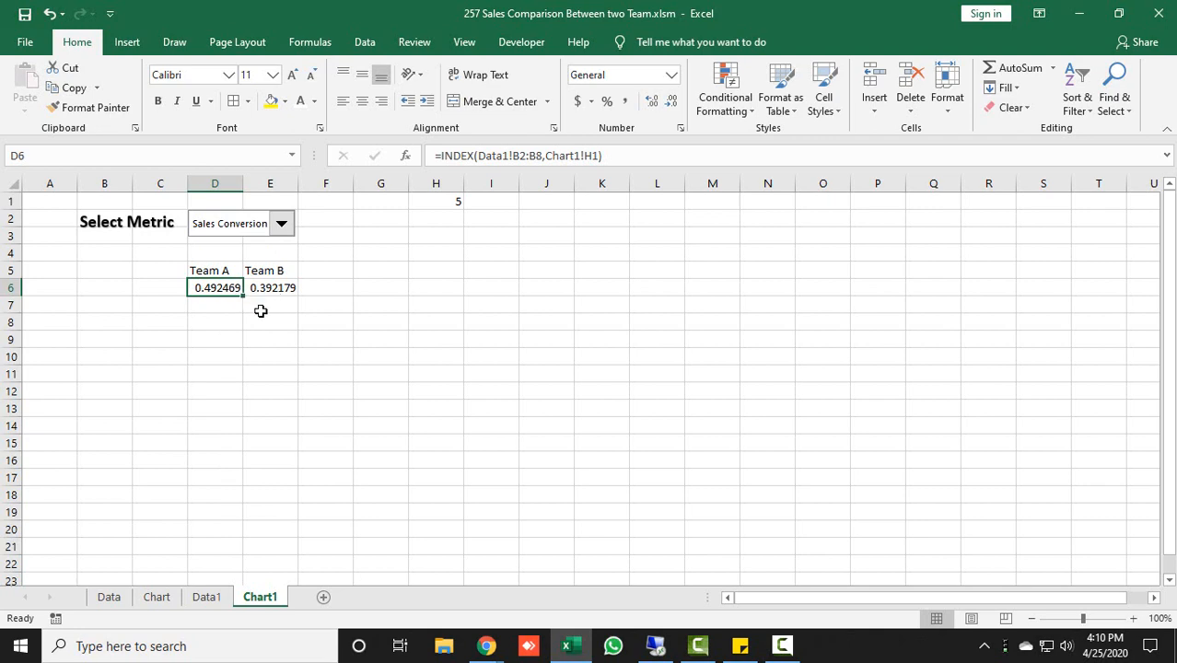
- Enter an INDEX formula in C6 returning the number format from Data1!D2:D8 by the row number in H1, and autofit column C
{"action": "left_click", "coordinate": [149, 283]}
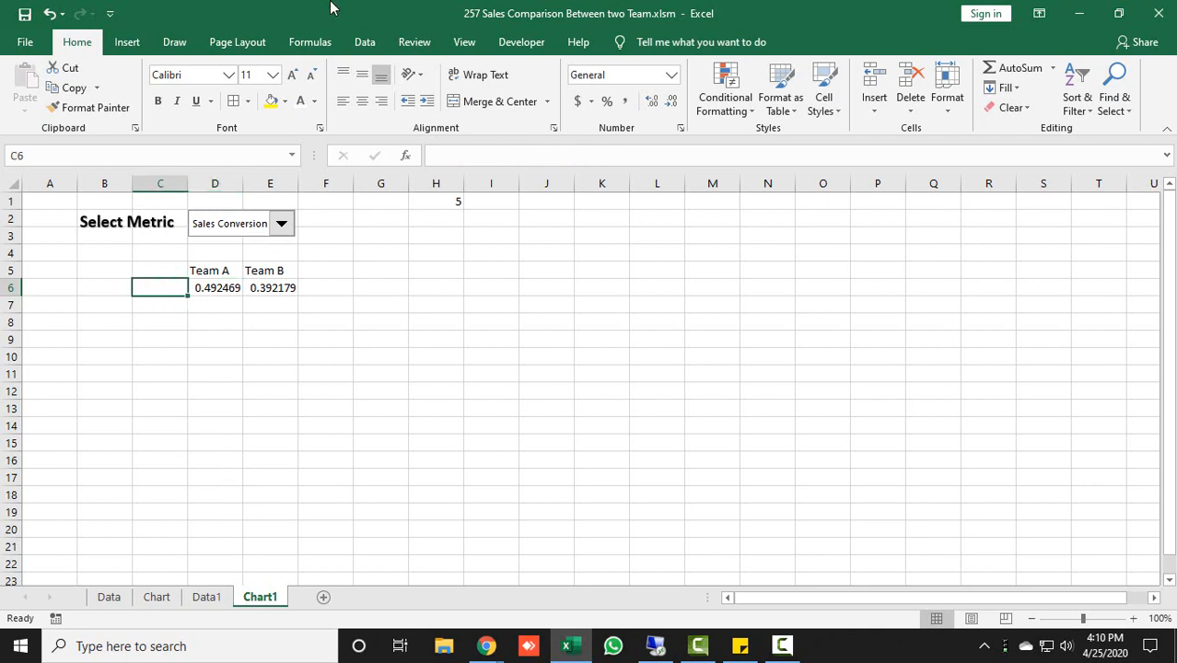
{"action": "type", "text": "=ind"}
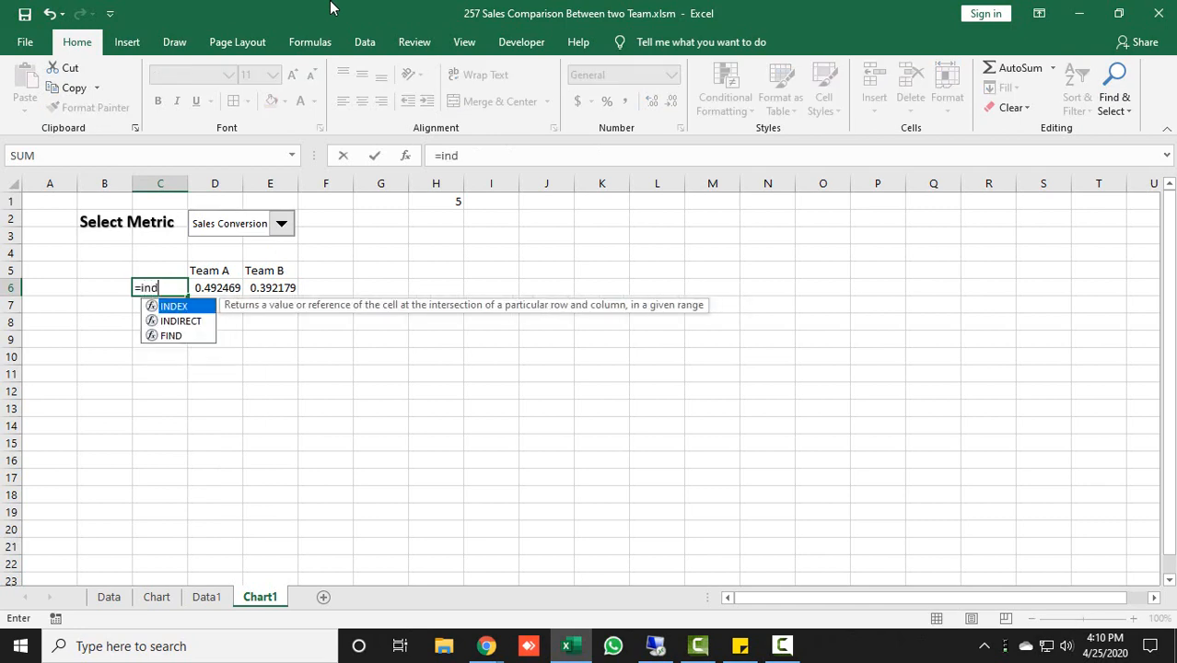
{"action": "key", "text": "Tab"}
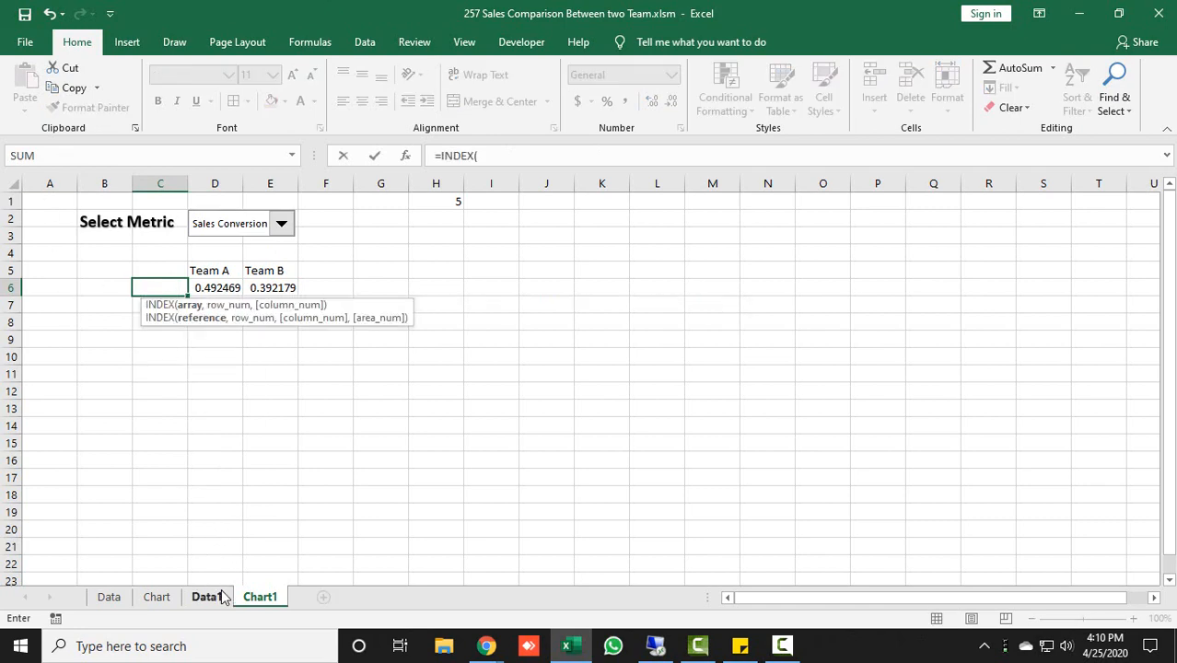
{"action": "left_click", "coordinate": [221, 597]}
{"action": "left_click_drag", "start_coordinate": [293, 221], "coordinate": [295, 321]}
{"action": "type", "text": ","}
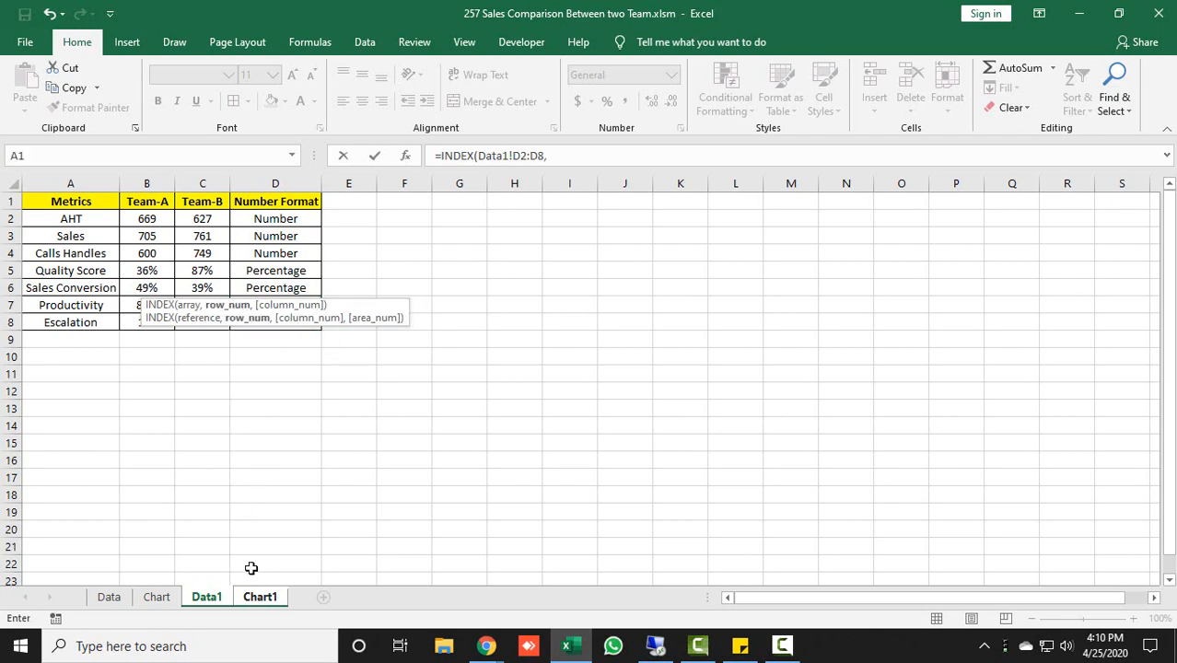
{"action": "left_click", "coordinate": [260, 598]}
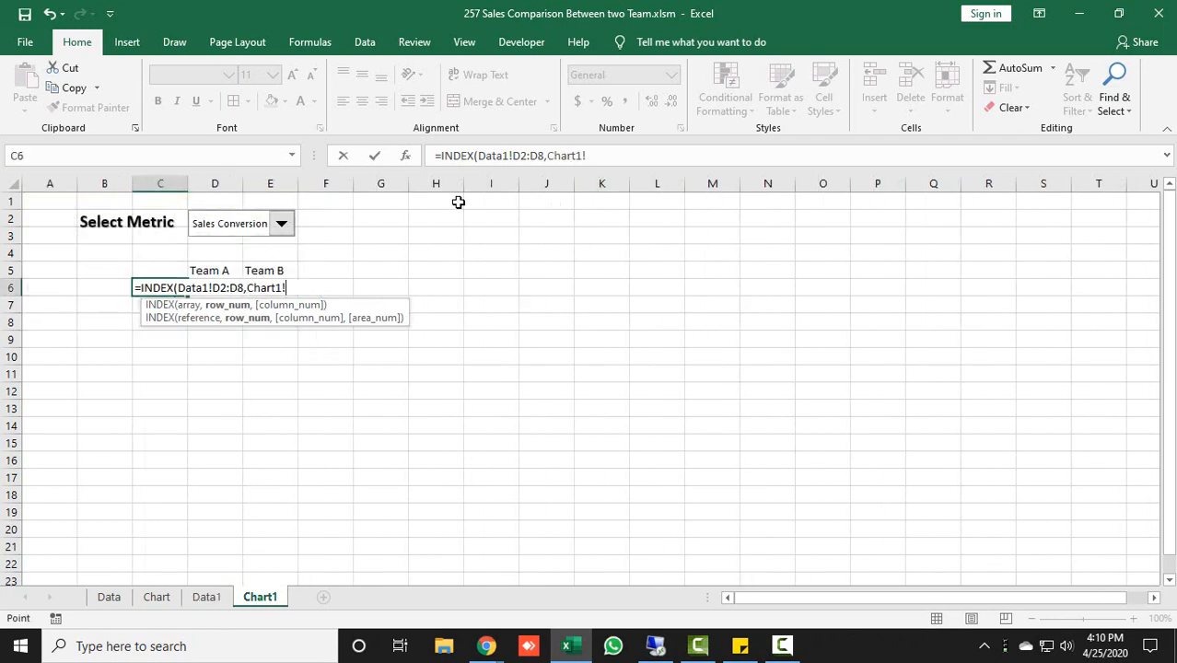
{"action": "left_click", "coordinate": [457, 202]}
{"action": "key", "text": "Return"}
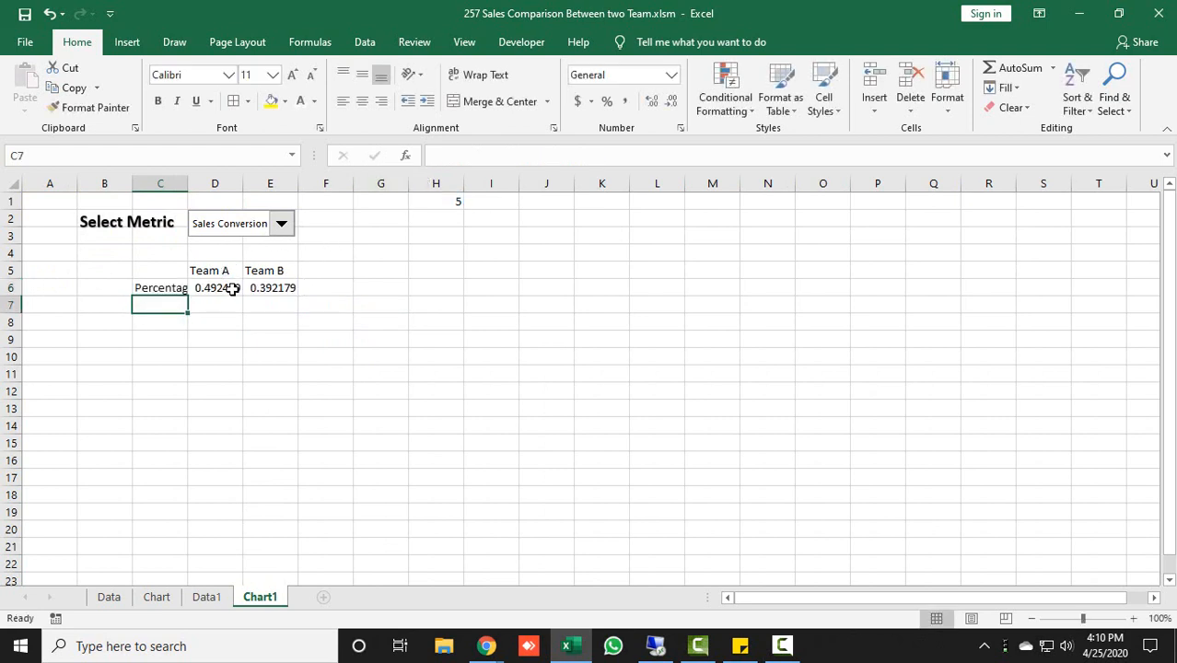
{"action": "double_click", "coordinate": [192, 178]}
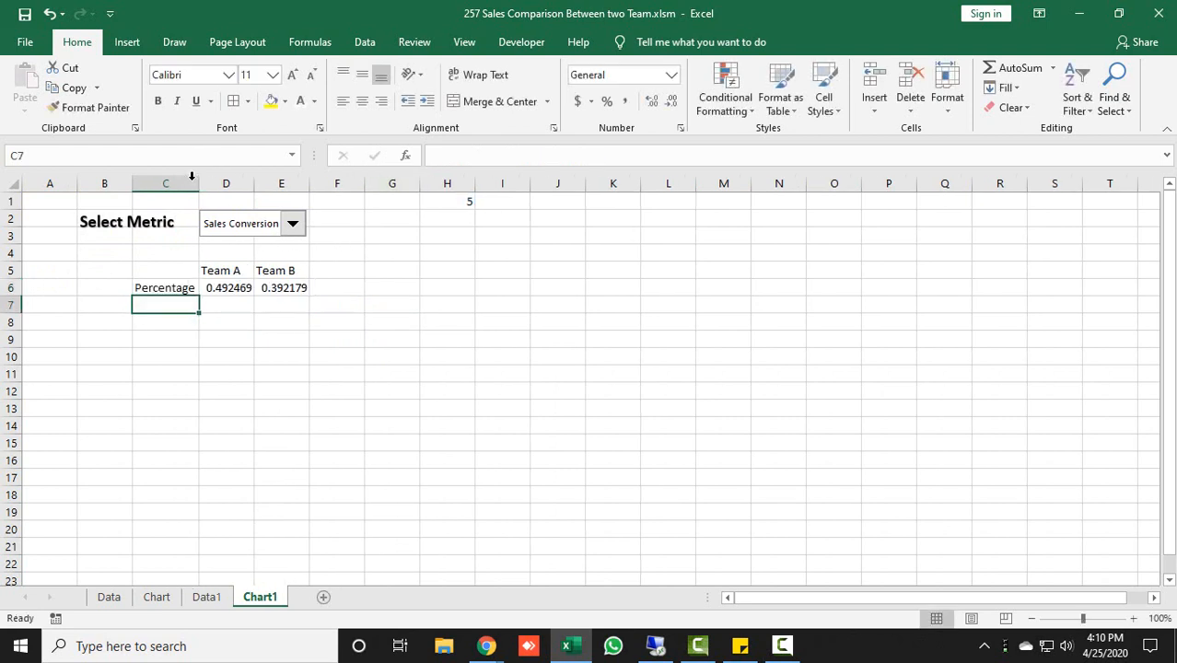
- Check the number format lookup by switching the metric combo box to AHT and to Quality Score
{"action": "left_click", "coordinate": [295, 223]}
{"action": "left_click", "coordinate": [257, 236]}
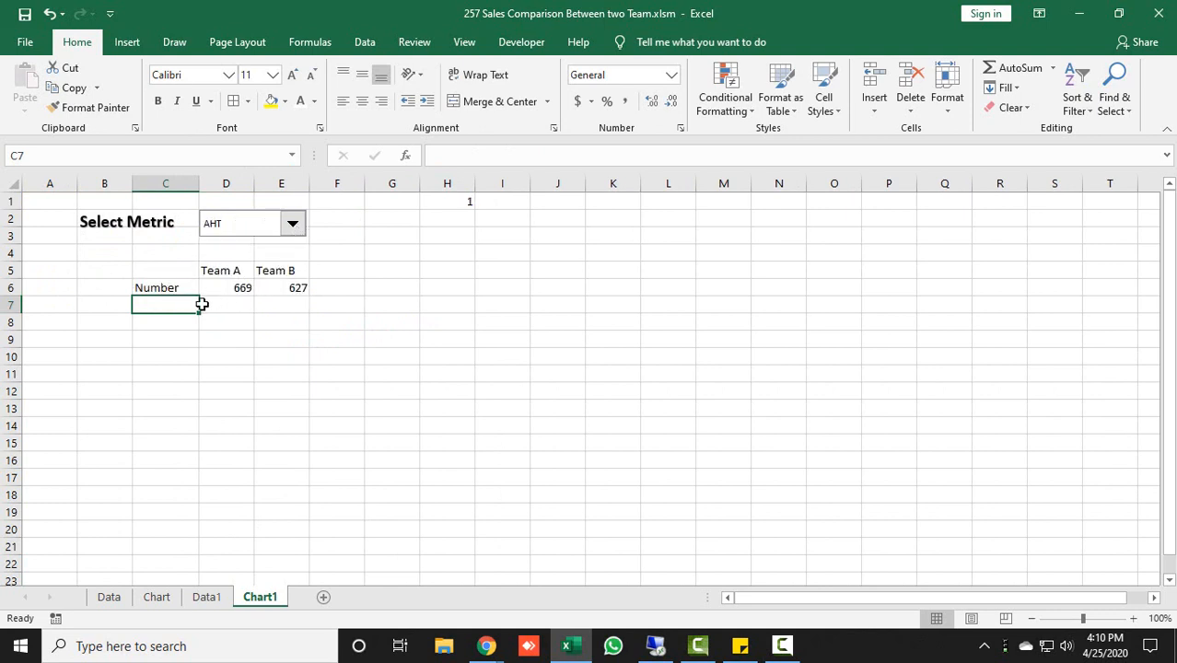
{"action": "left_click", "coordinate": [293, 230]}
{"action": "left_click", "coordinate": [274, 271]}
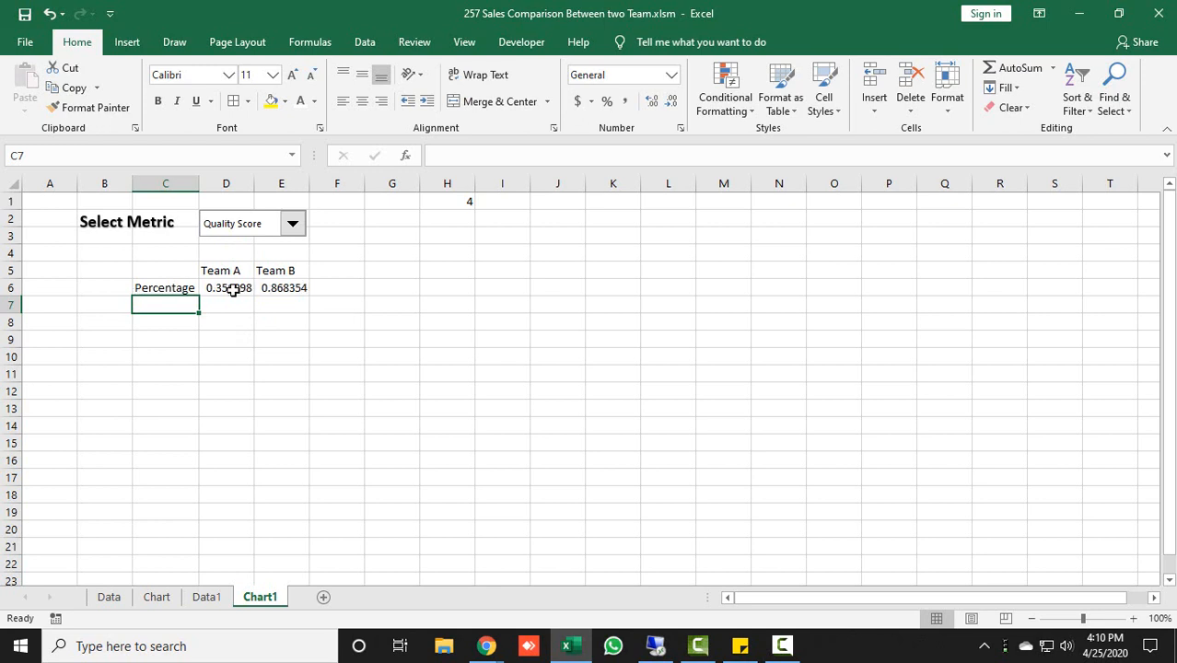
- Add a formula-based conditional formatting rule for D6:E6 with the condition =$C$6="Number"
{"action": "left_click_drag", "start_coordinate": [230, 287], "coordinate": [255, 291]}
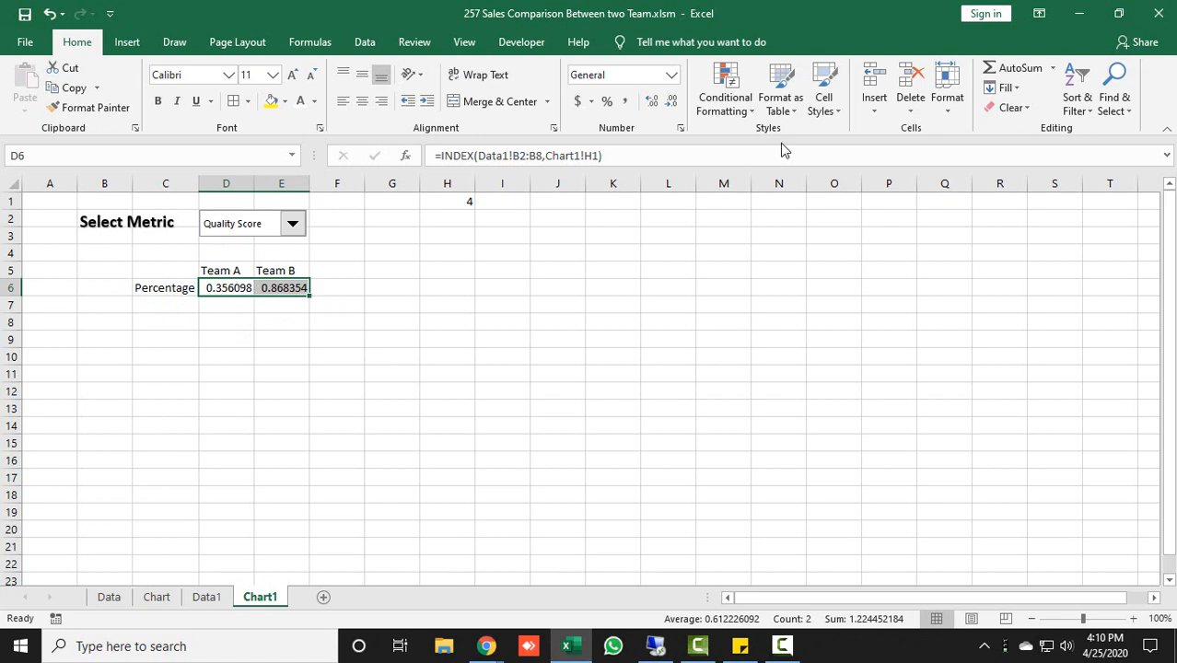
{"action": "left_click", "coordinate": [744, 113]}
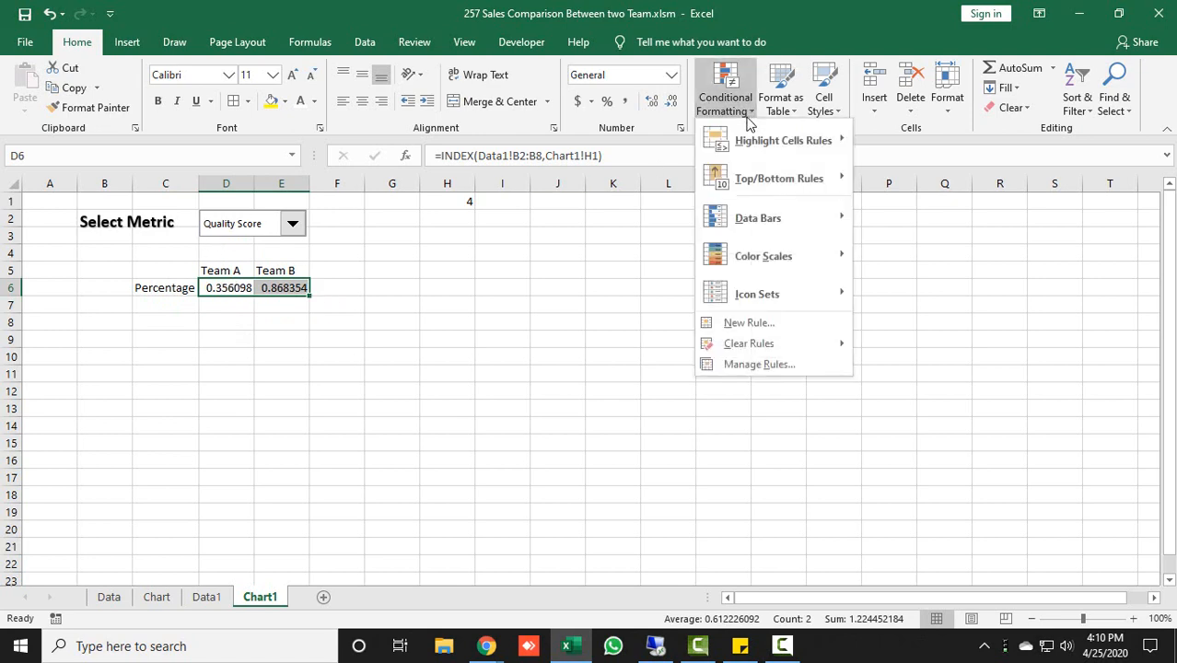
{"action": "left_click", "coordinate": [778, 365]}
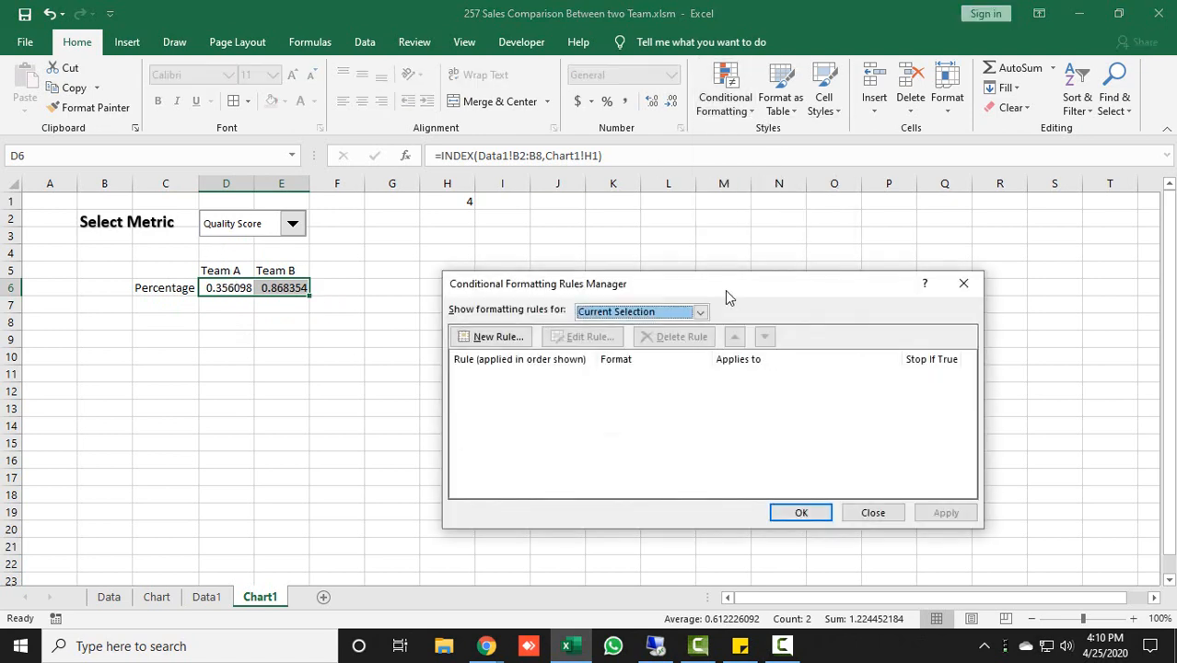
{"action": "left_click_drag", "start_coordinate": [725, 291], "coordinate": [725, 155]}
{"action": "left_click", "coordinate": [497, 202]}
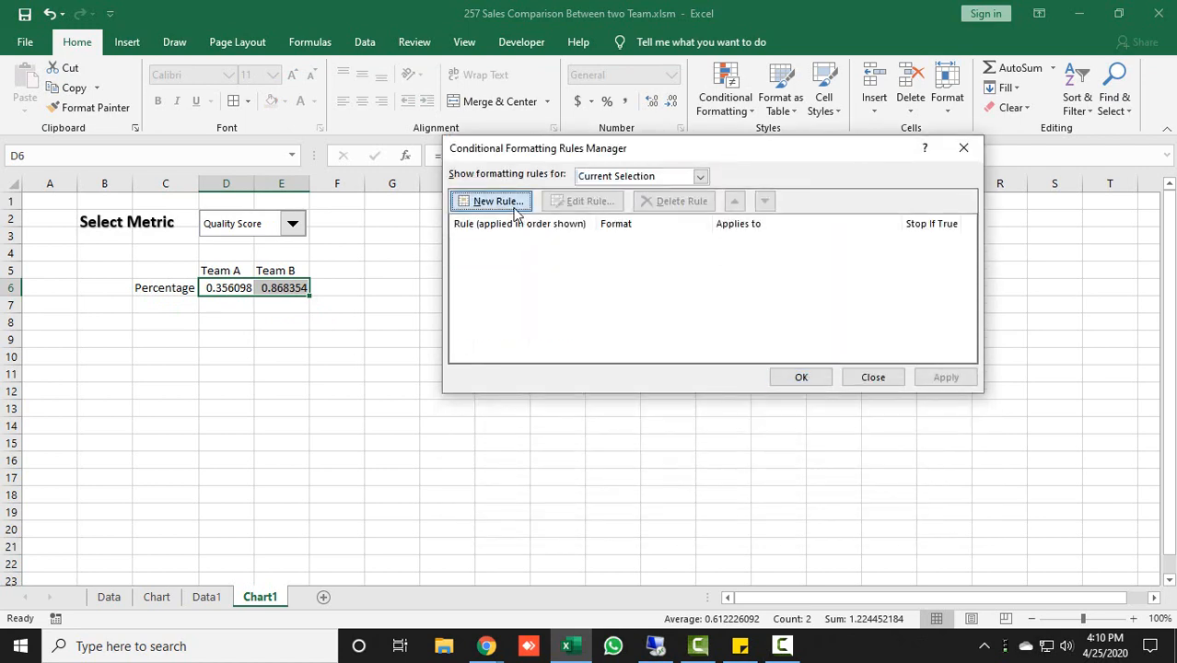
{"action": "left_click", "coordinate": [615, 226]}
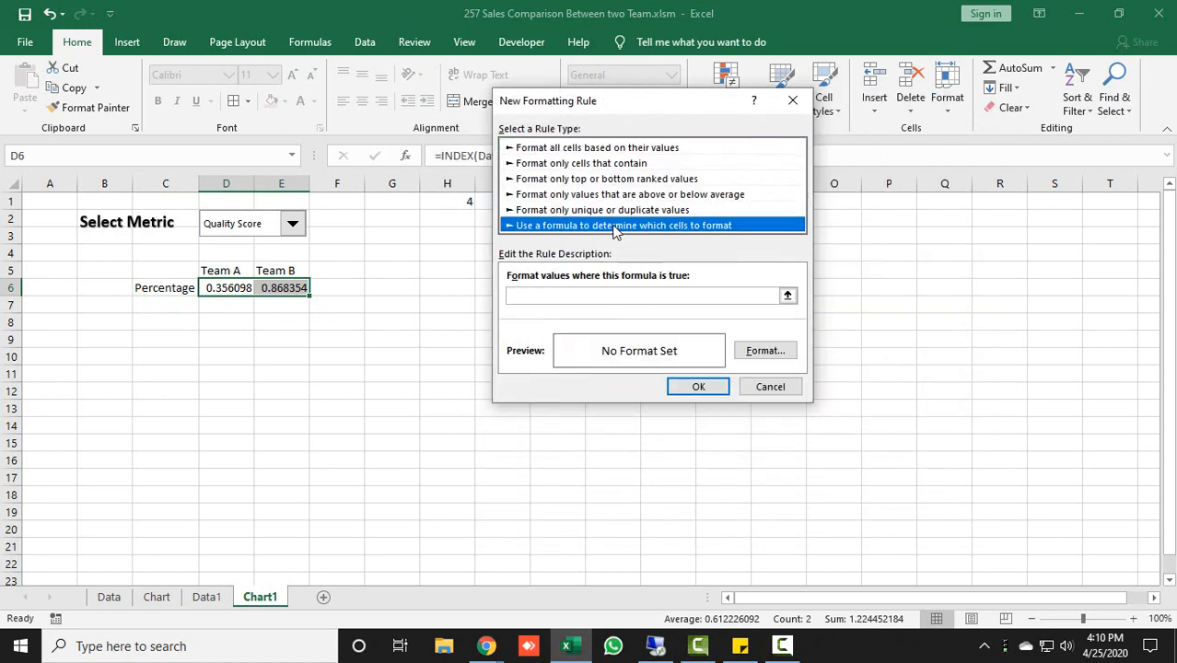
{"action": "left_click", "coordinate": [593, 296]}
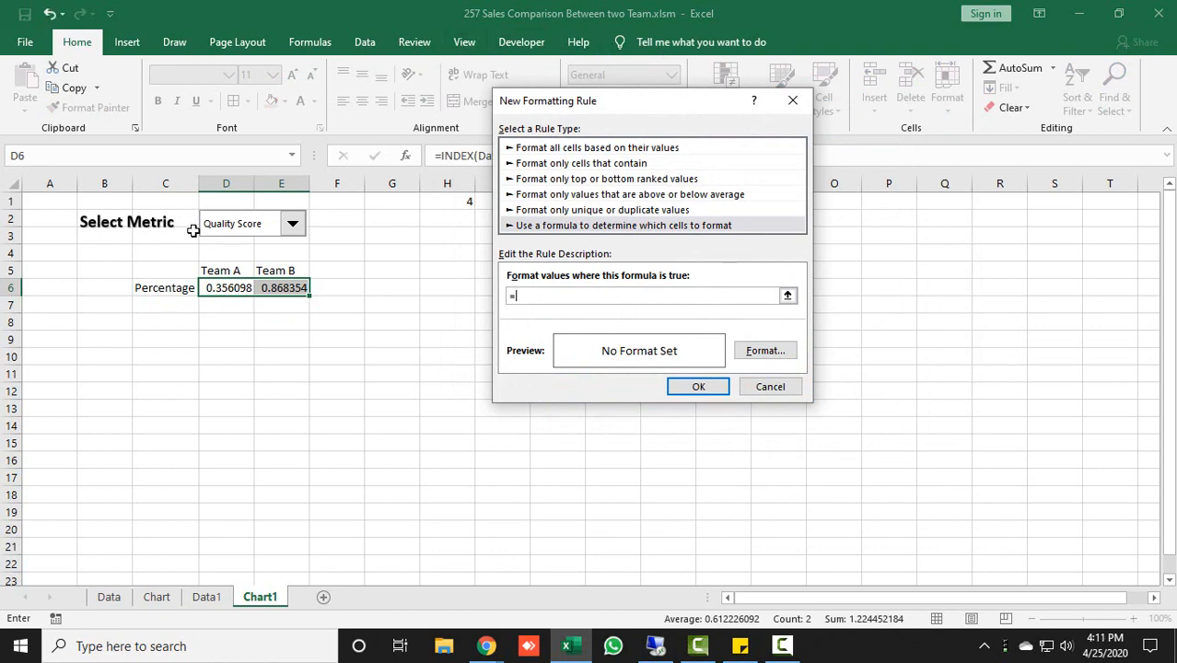
{"action": "left_click", "coordinate": [171, 287]}
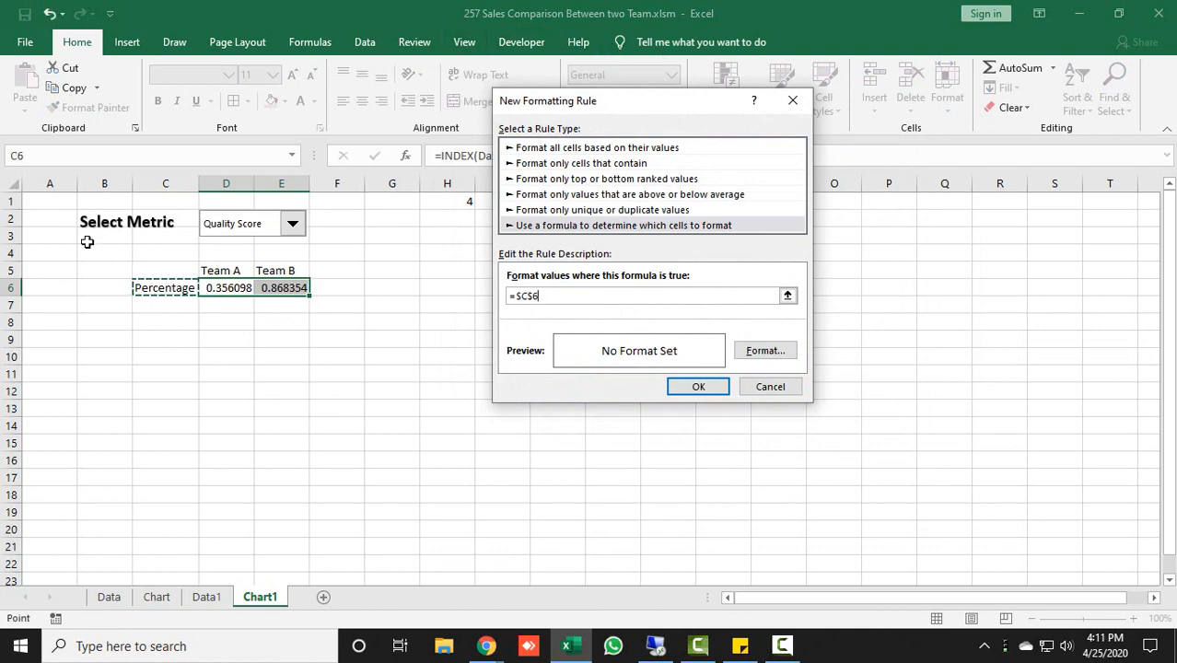
{"action": "type", "text": "=\"Number"}
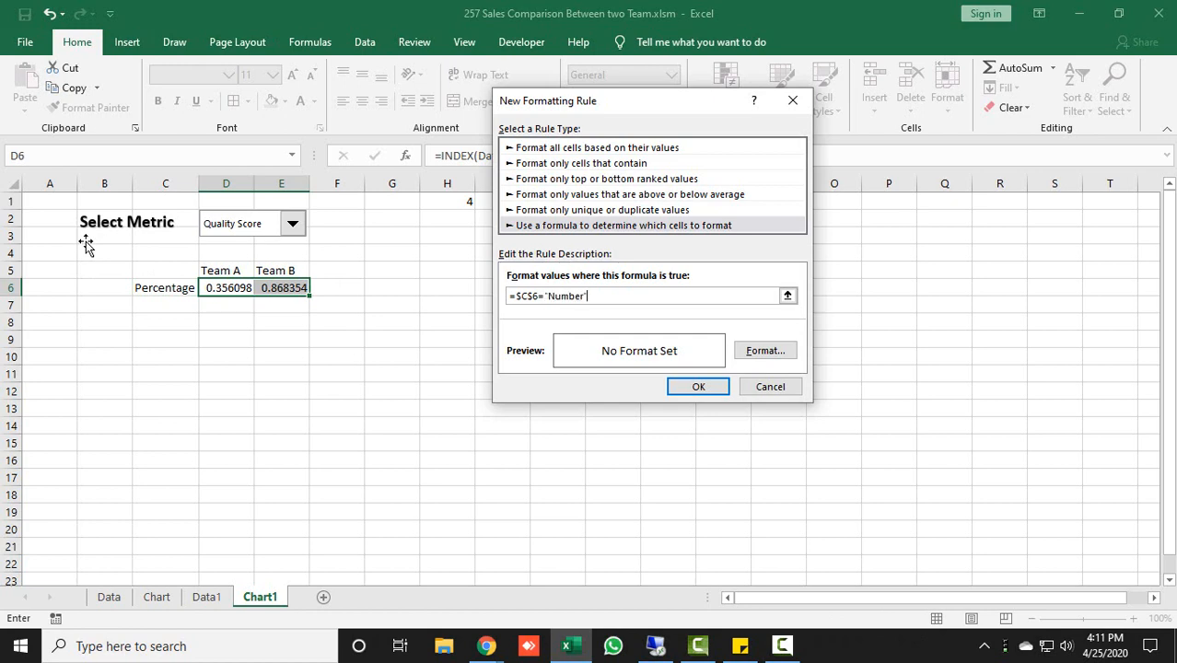
- Give the Number rule a Number format with 0 decimal places and save the rule
{"action": "left_click", "coordinate": [765, 355]}
{"action": "left_click", "coordinate": [541, 103]}
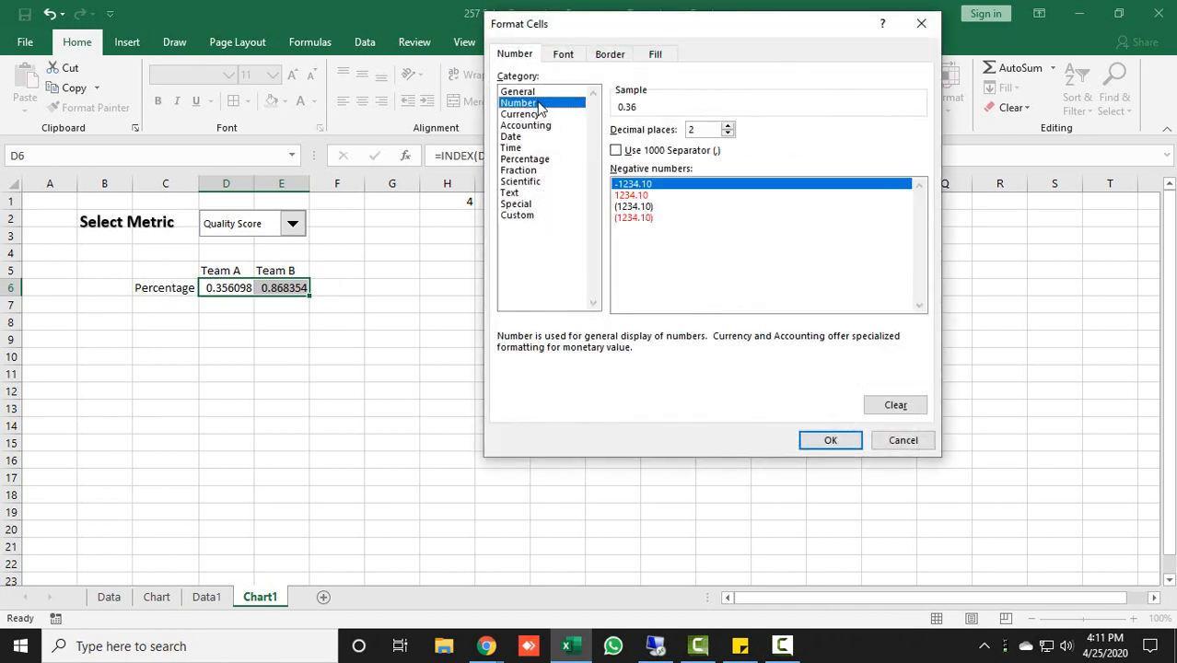
{"action": "left_click", "coordinate": [700, 129]}
{"action": "left_click", "coordinate": [843, 442]}
{"action": "left_click", "coordinate": [721, 388]}
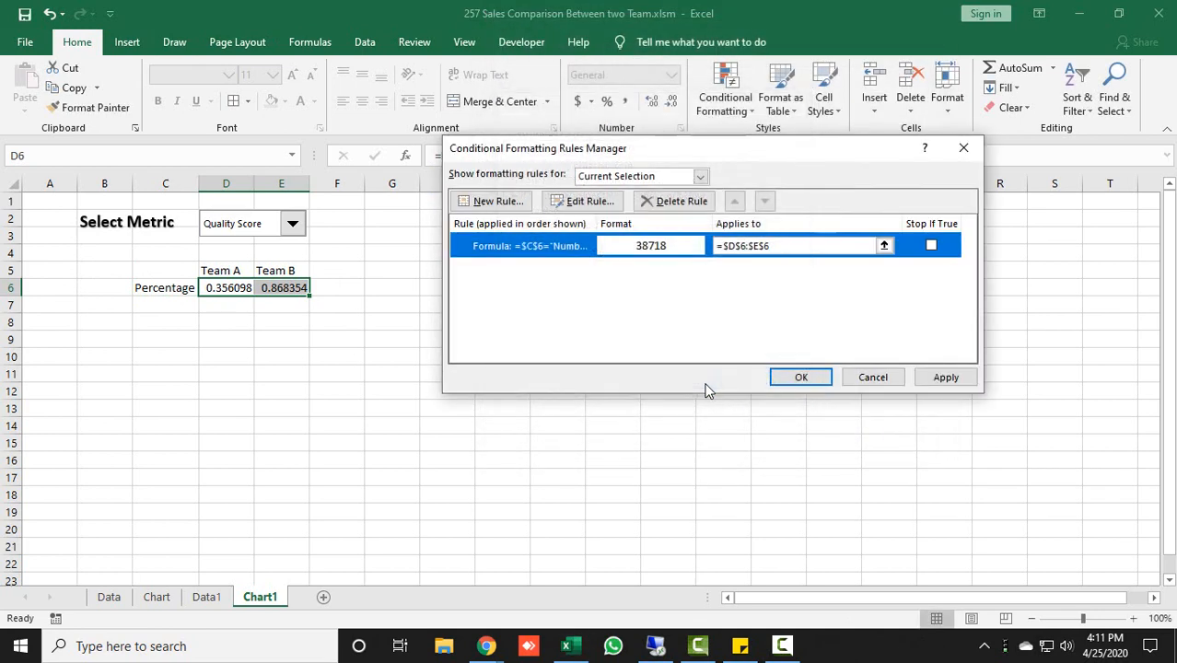
- Create a second formula-based rule for D6:E6 with the condition =$C$6="Percentage"
{"action": "left_click", "coordinate": [488, 200]}
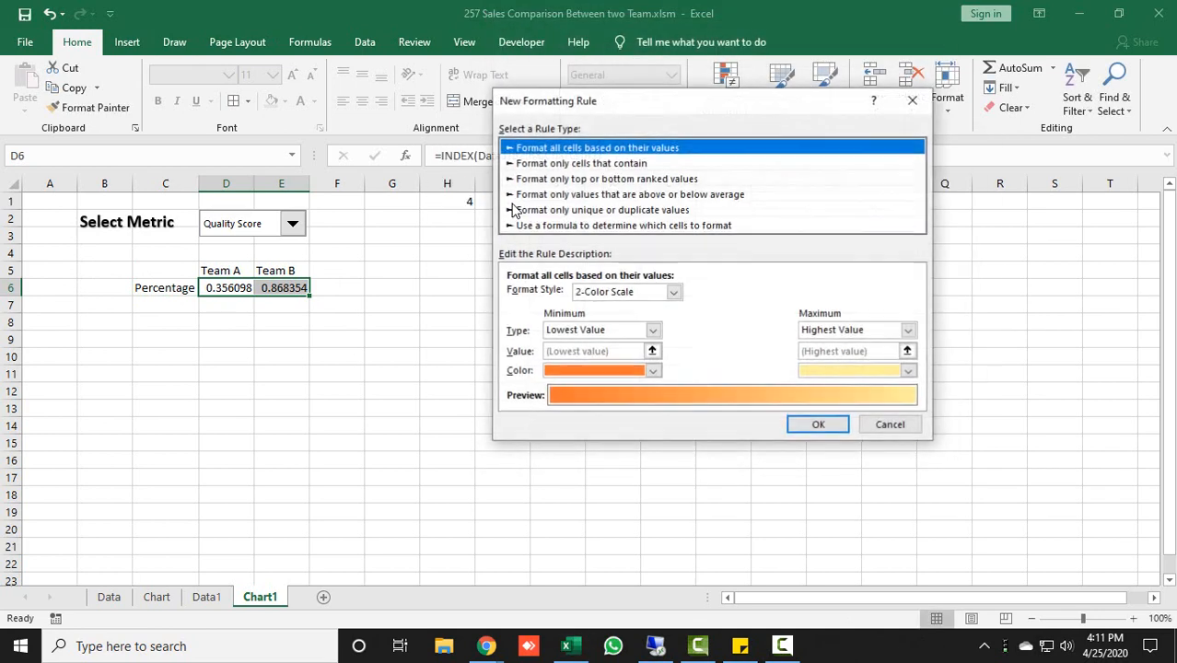
{"action": "left_click", "coordinate": [584, 226]}
{"action": "left_click", "coordinate": [599, 295]}
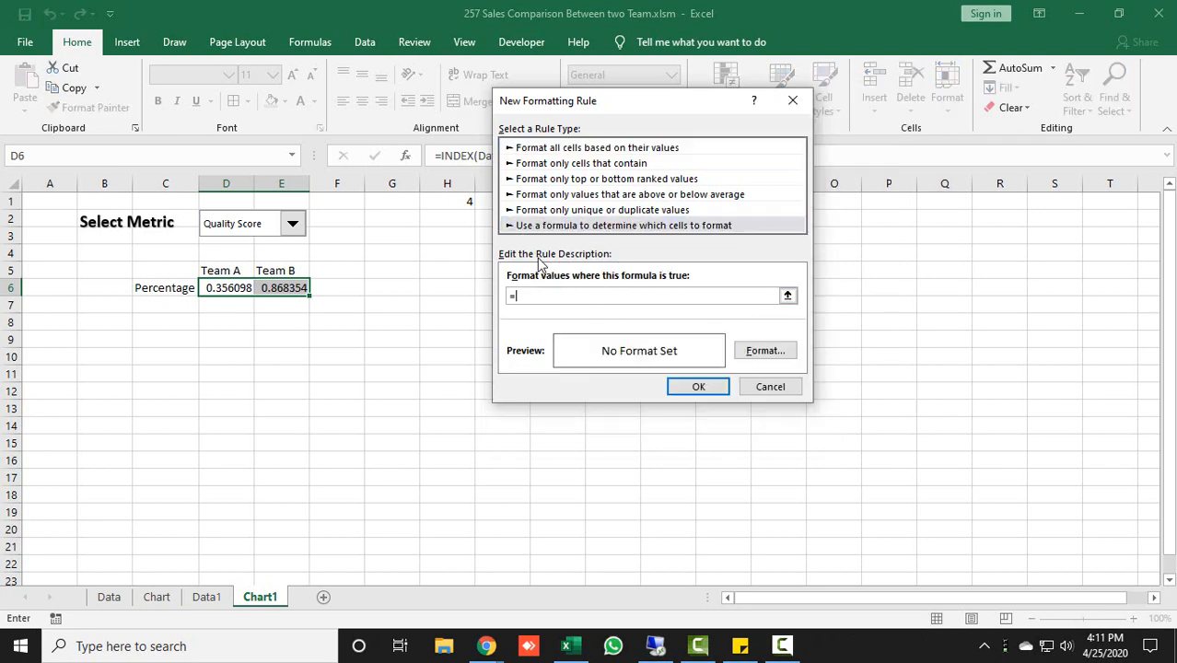
{"action": "left_click", "coordinate": [163, 283]}
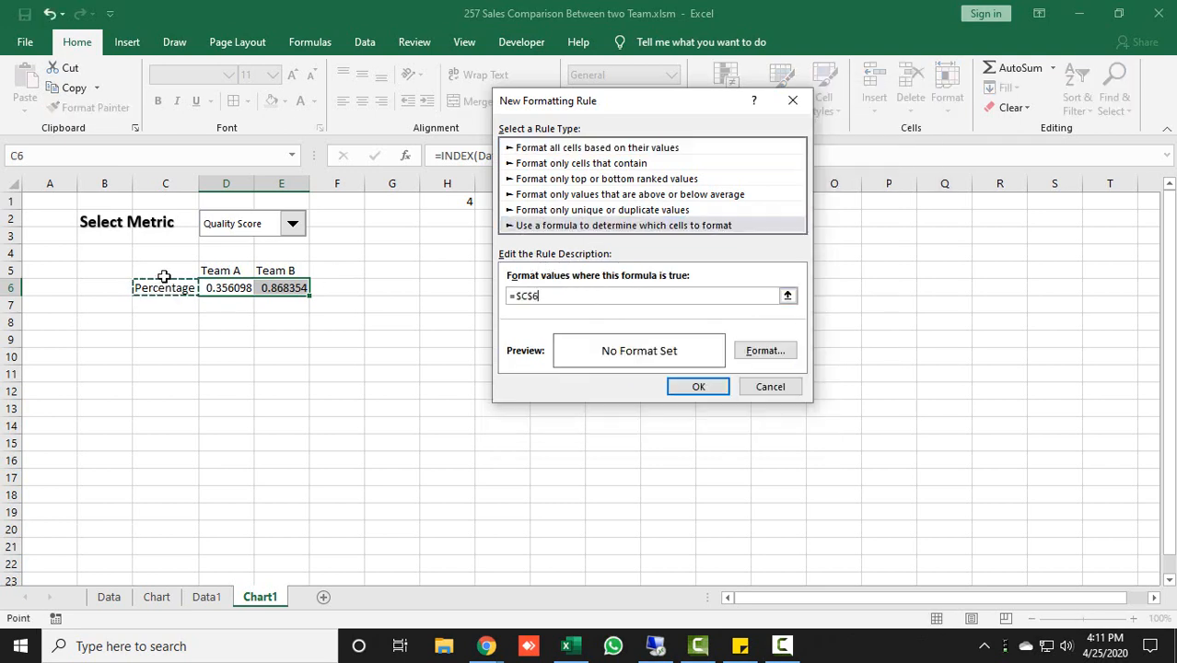
{"action": "type", "text": "=\"Percentage"}
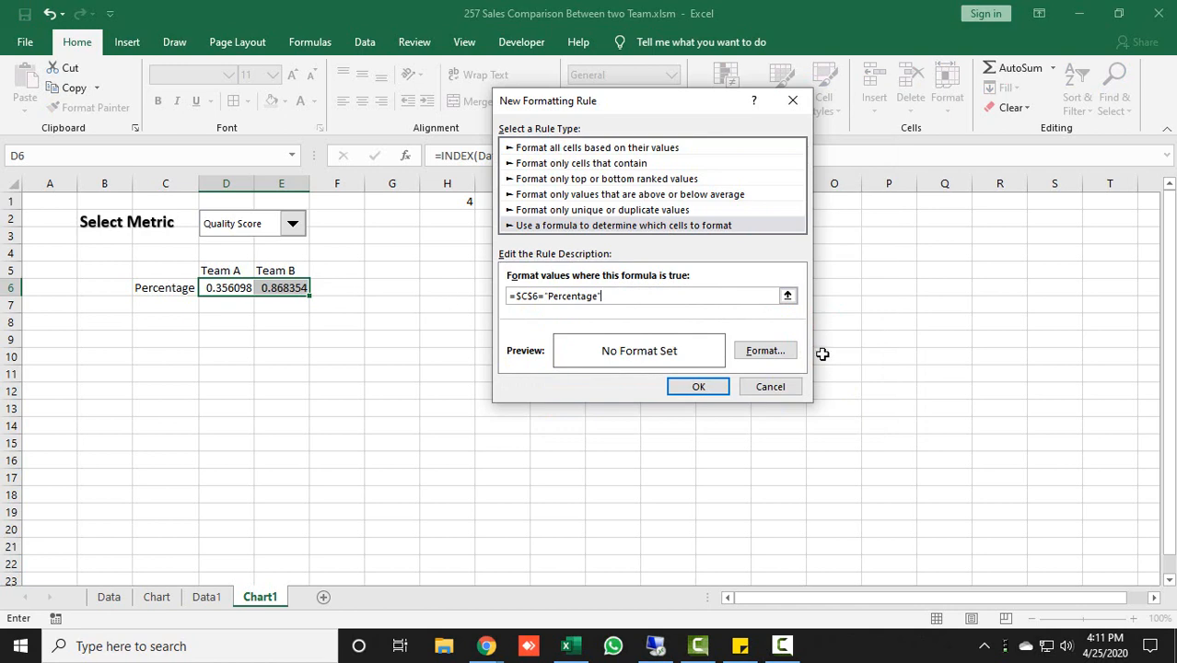
- Give the Percentage rule a Percentage format with 0 decimal places and apply both rules to D6:E6
{"action": "left_click", "coordinate": [767, 360]}
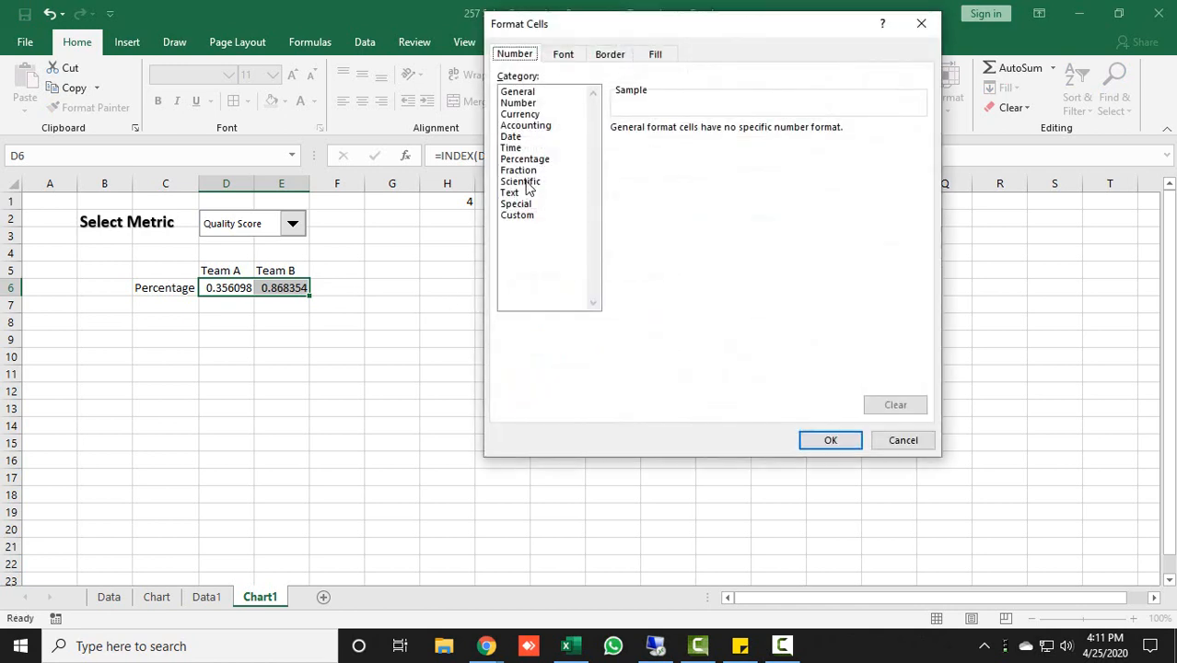
{"action": "left_click", "coordinate": [525, 160]}
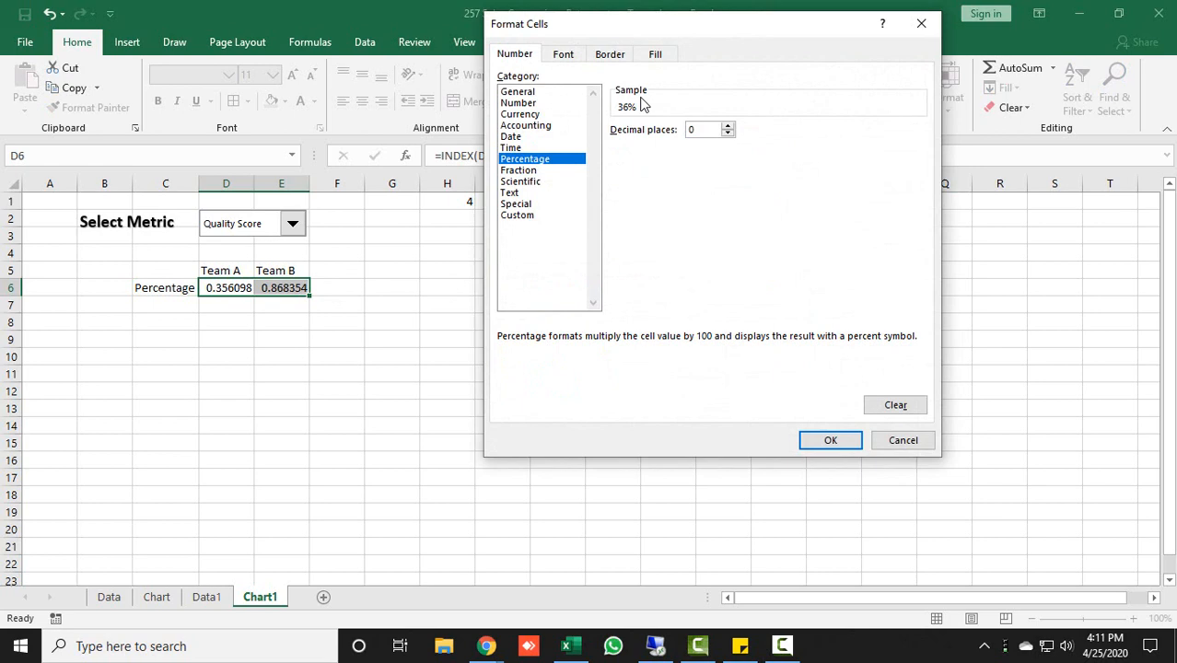
{"action": "left_click", "coordinate": [840, 441]}
{"action": "left_click", "coordinate": [700, 387]}
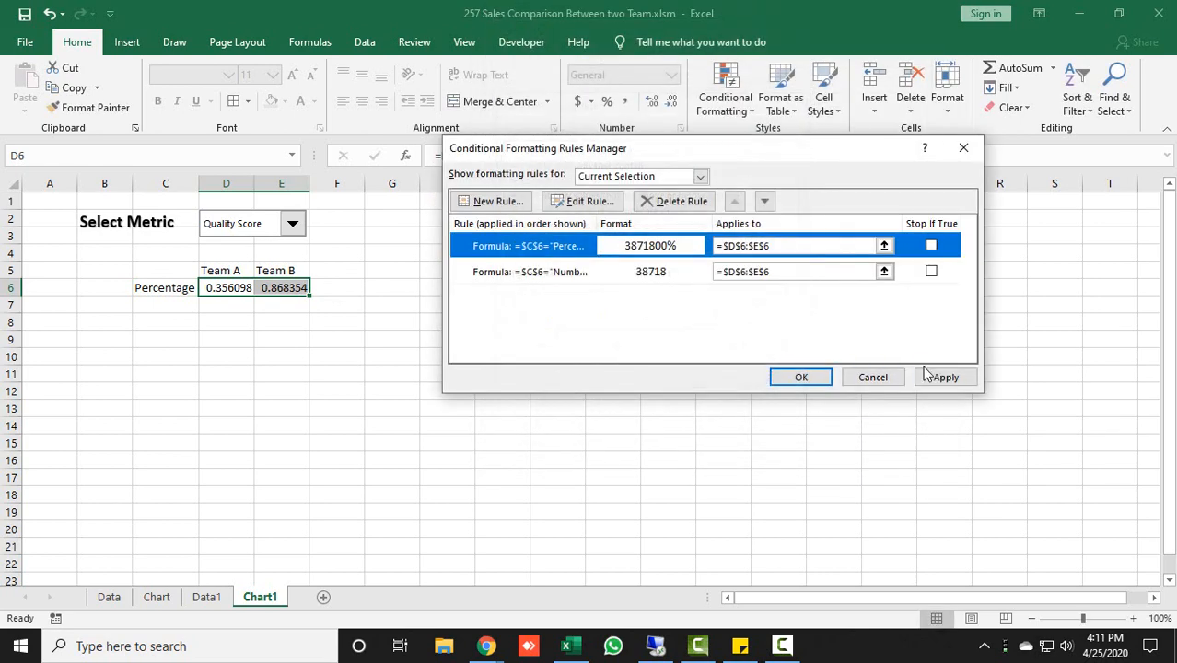
{"action": "left_click", "coordinate": [930, 376]}
{"action": "left_click", "coordinate": [801, 374]}
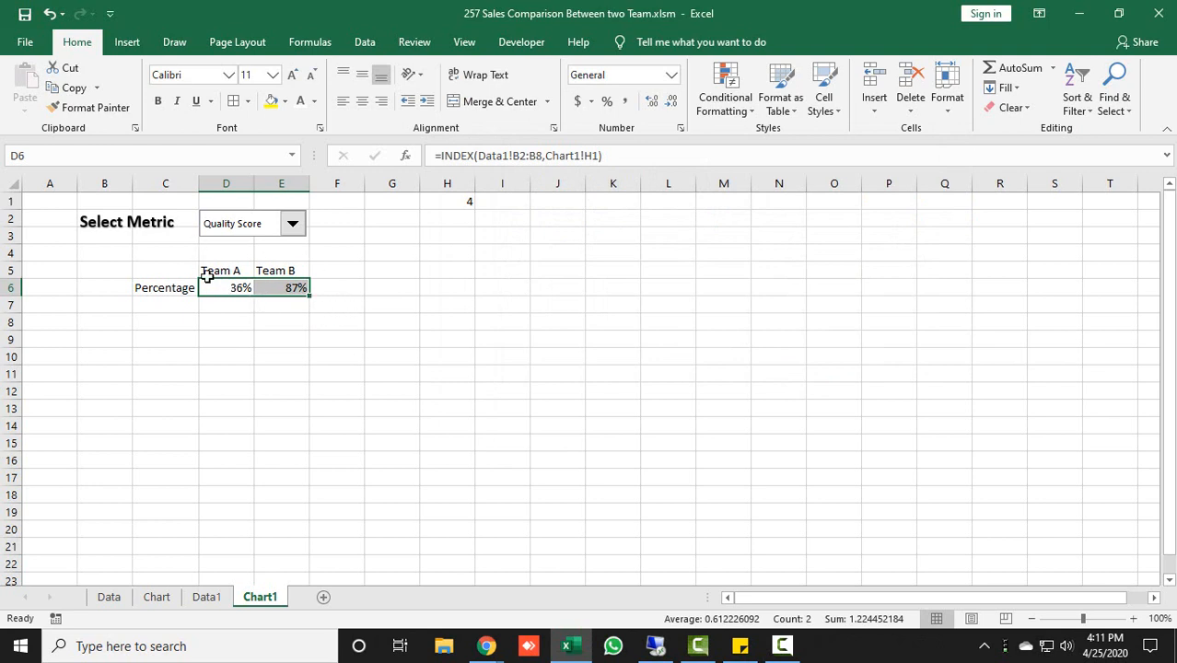
- Test the conditional number formats by choosing AHT and Sales Conversion in the metric combo box
{"action": "left_click", "coordinate": [292, 223]}
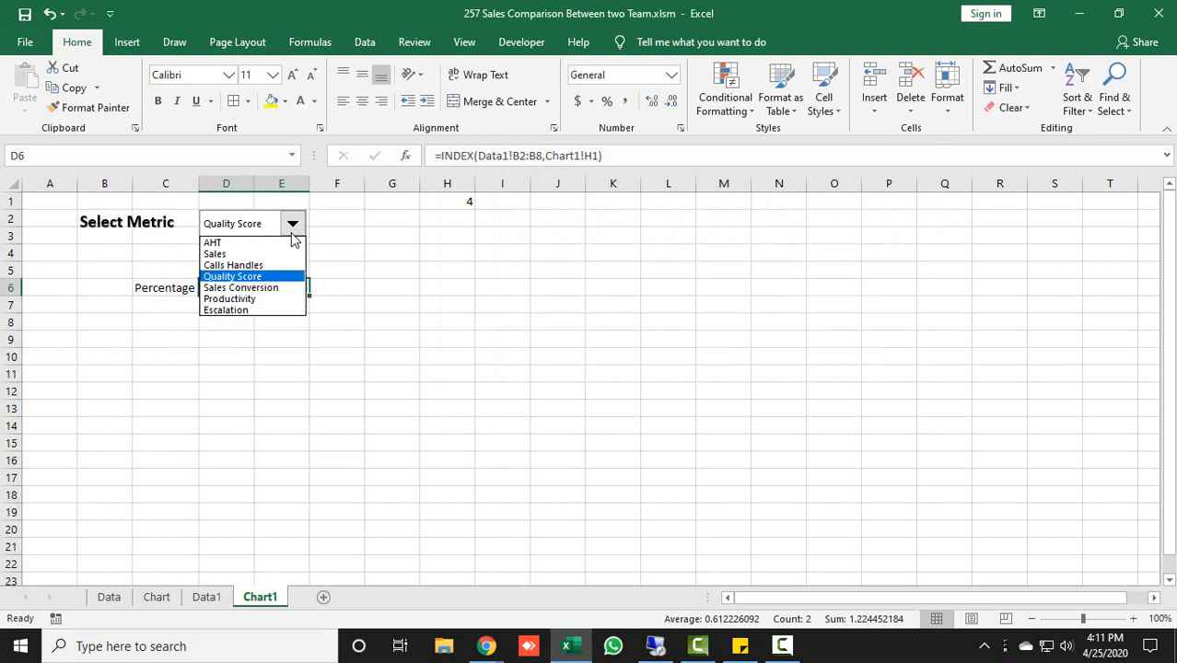
{"action": "left_click", "coordinate": [276, 239]}
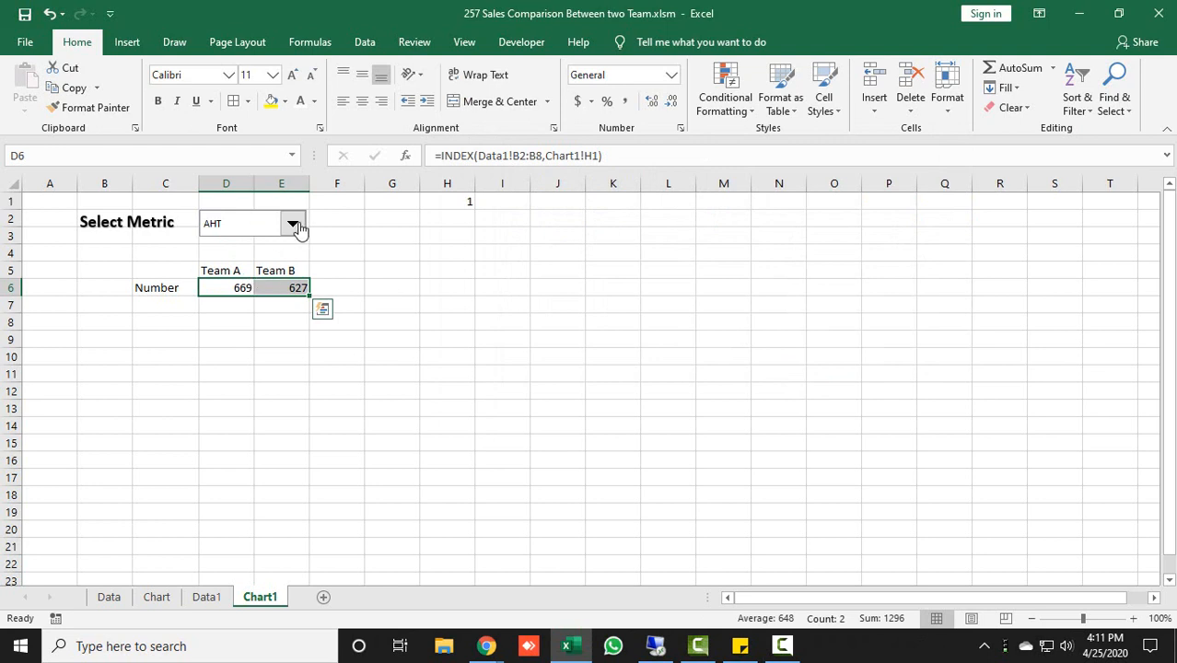
{"action": "left_click", "coordinate": [293, 225]}
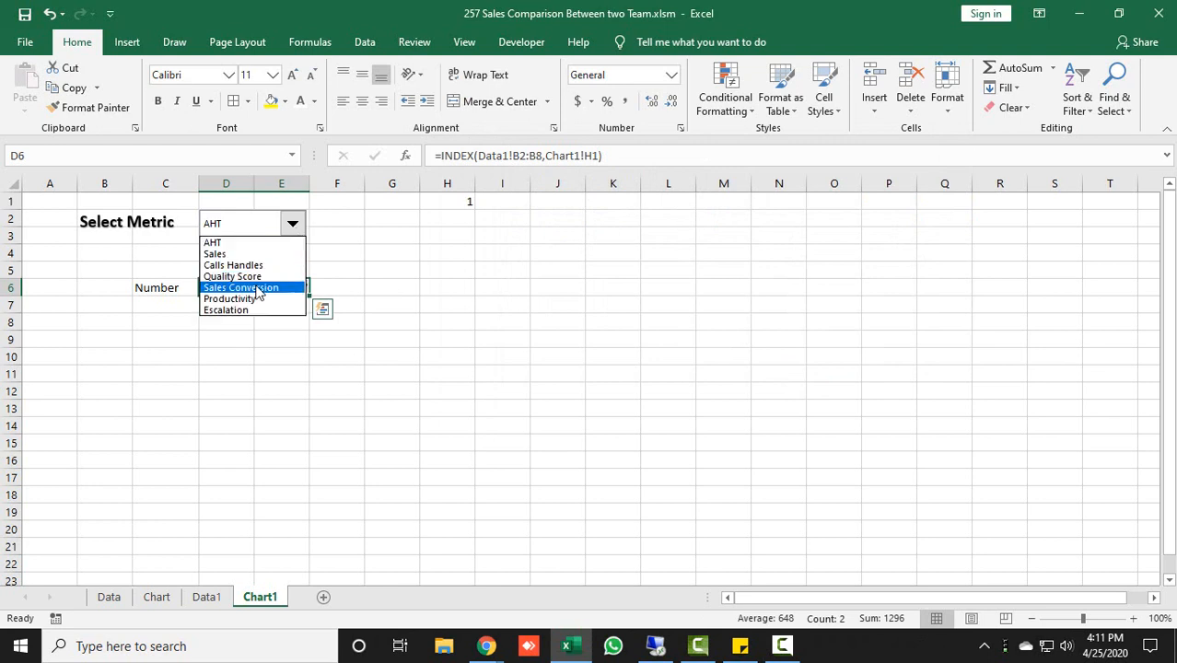
{"action": "left_click", "coordinate": [257, 289]}
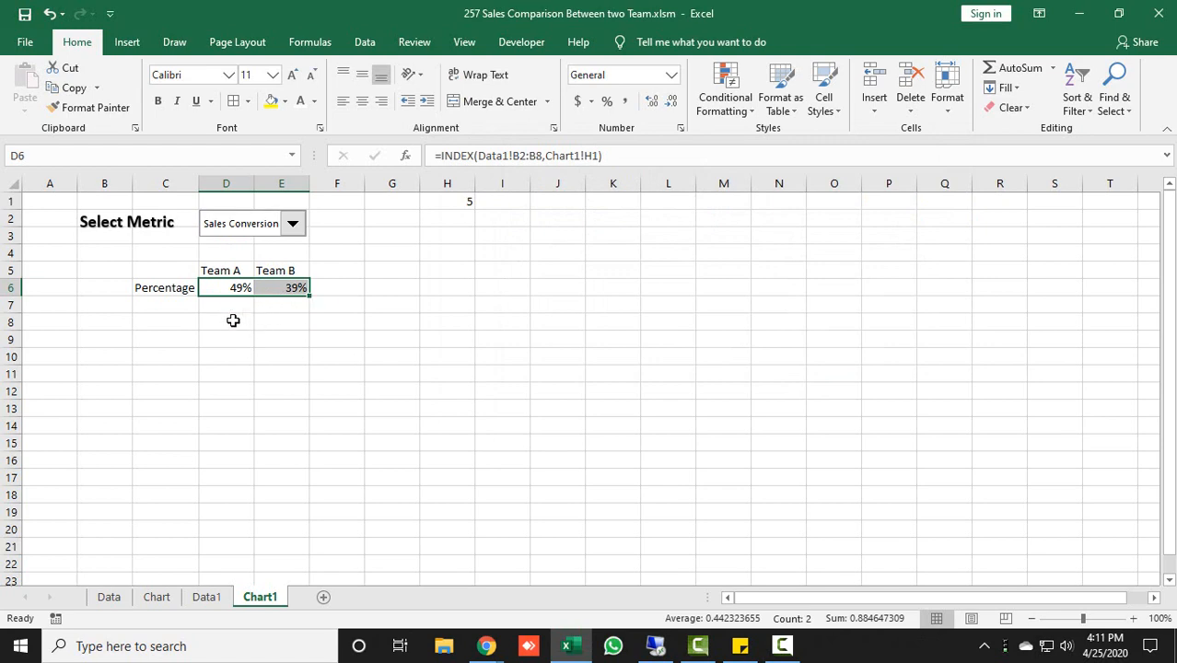
- Hide the gridlines on the Chart1 sheet, using the finished Chart sheet as reference
{"action": "left_click", "coordinate": [156, 596]}
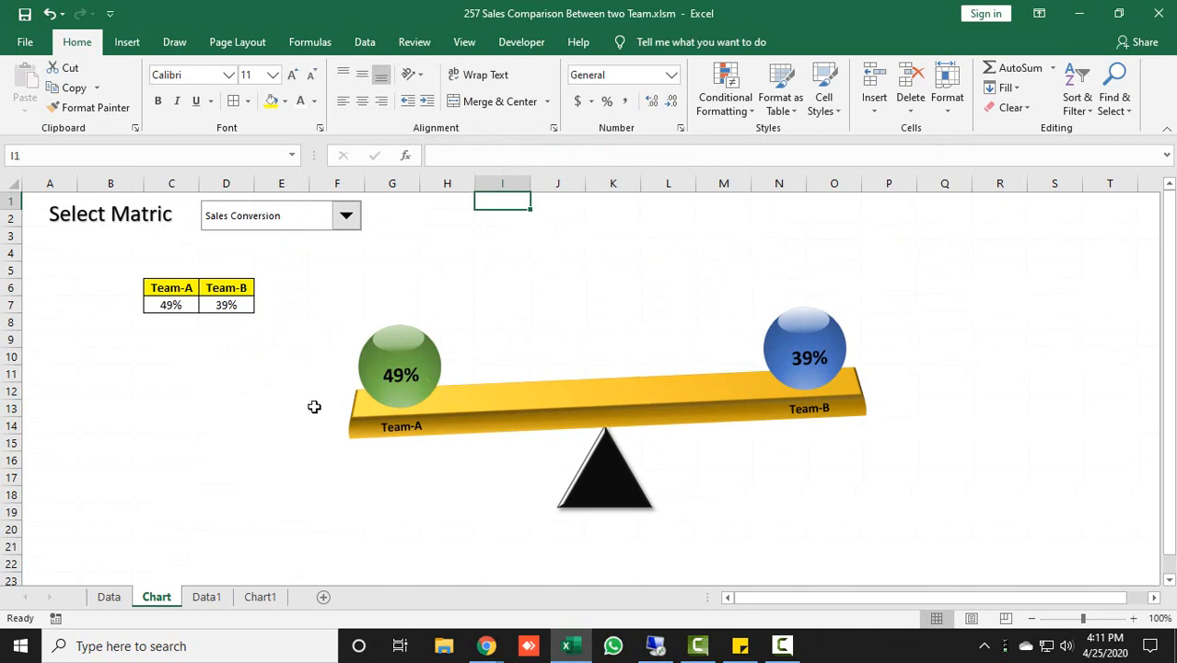
{"action": "left_click", "coordinate": [260, 596]}
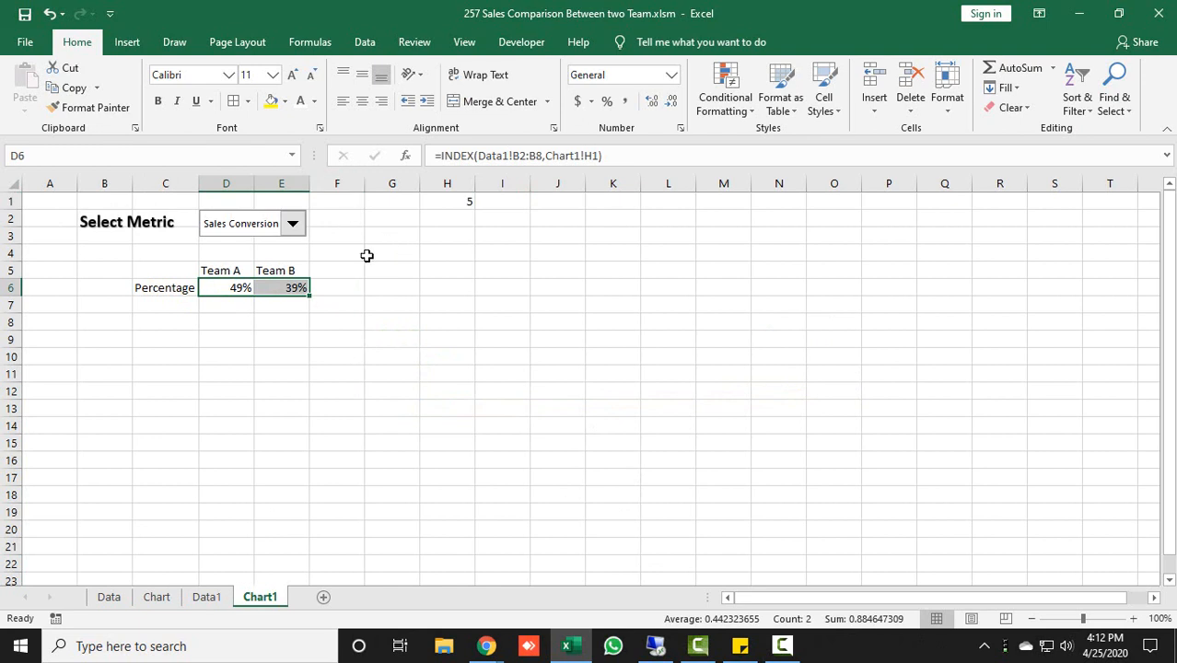
{"action": "left_click", "coordinate": [464, 41]}
{"action": "left_click", "coordinate": [199, 101]}
{"action": "left_click", "coordinate": [391, 322]}
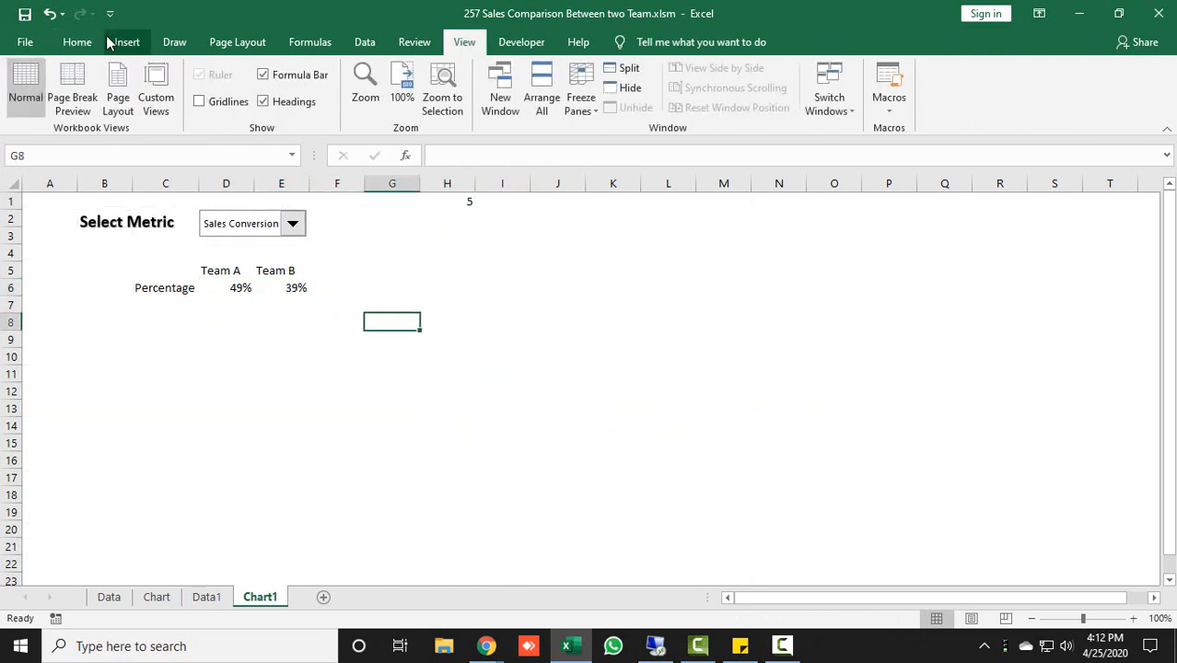
{"action": "left_click", "coordinate": [125, 41]}
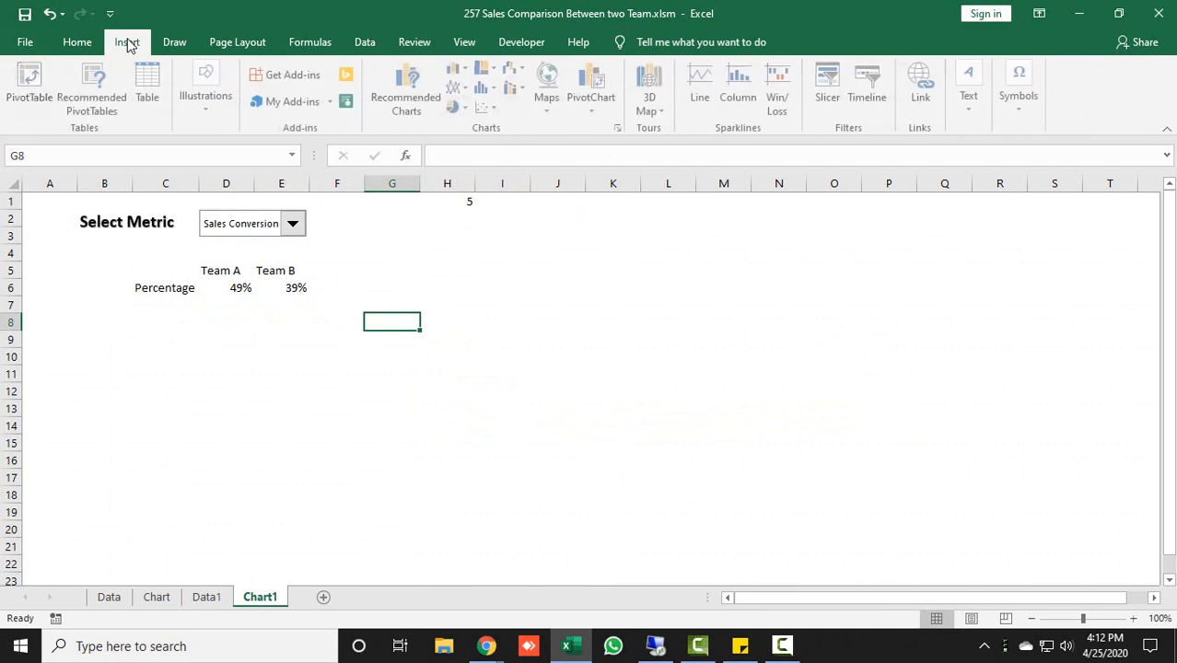
{"action": "left_click", "coordinate": [229, 119]}
{"action": "left_click", "coordinate": [241, 180]}
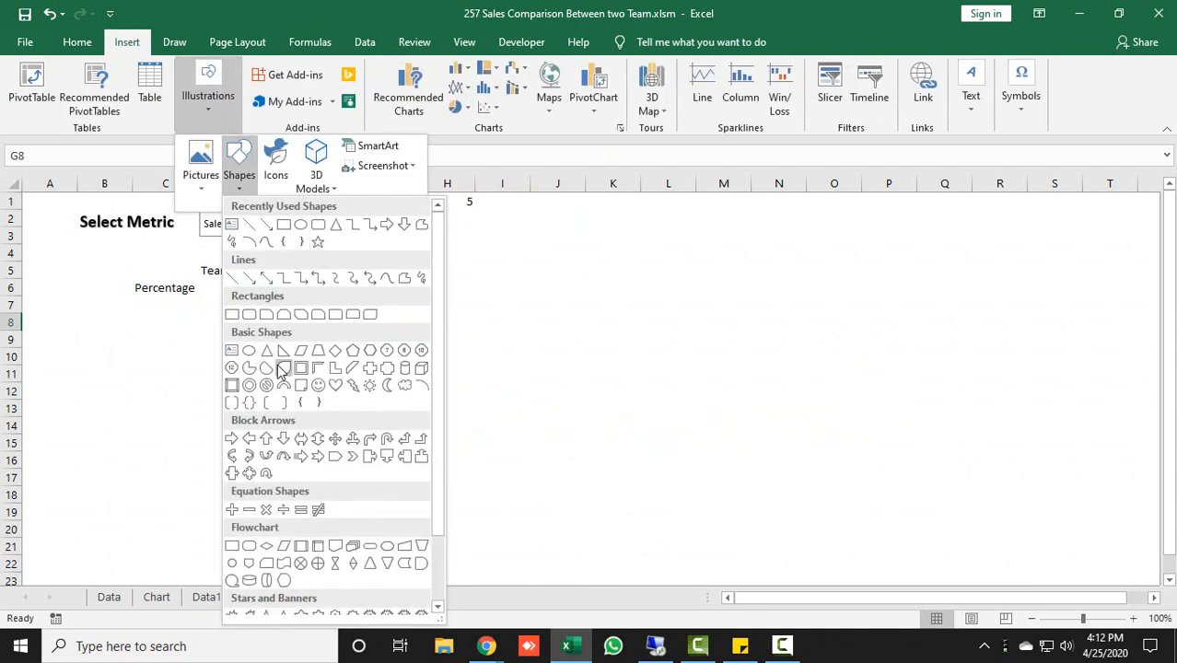
{"action": "left_click", "coordinate": [249, 351]}
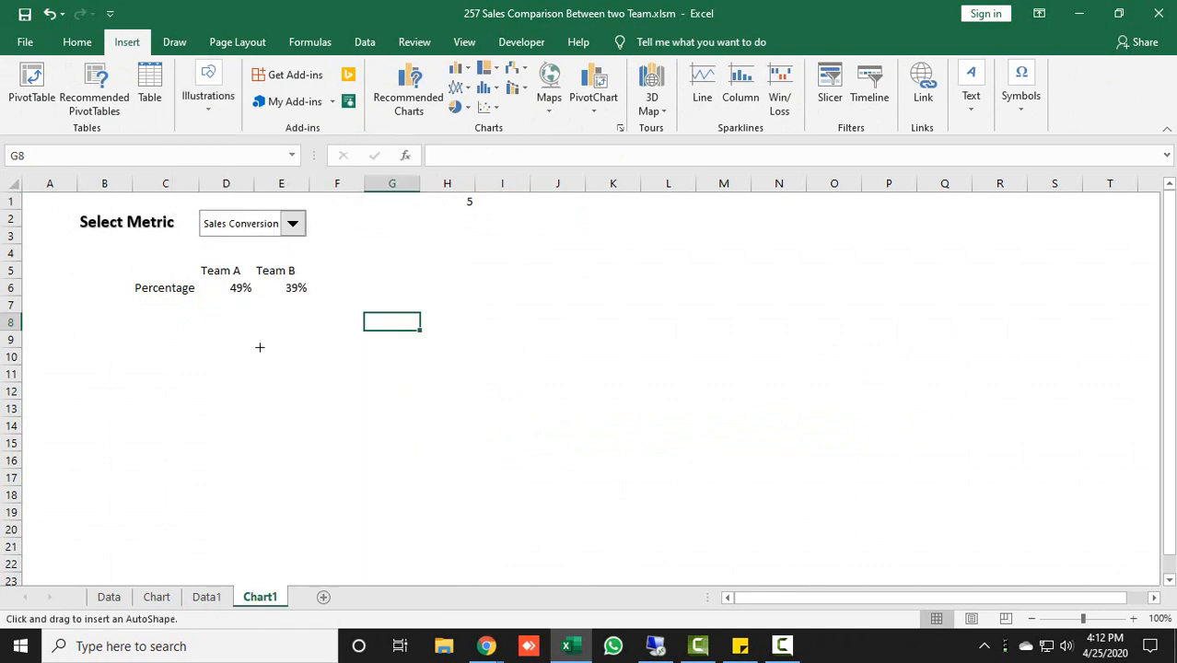
{"action": "left_click", "coordinate": [455, 315]}
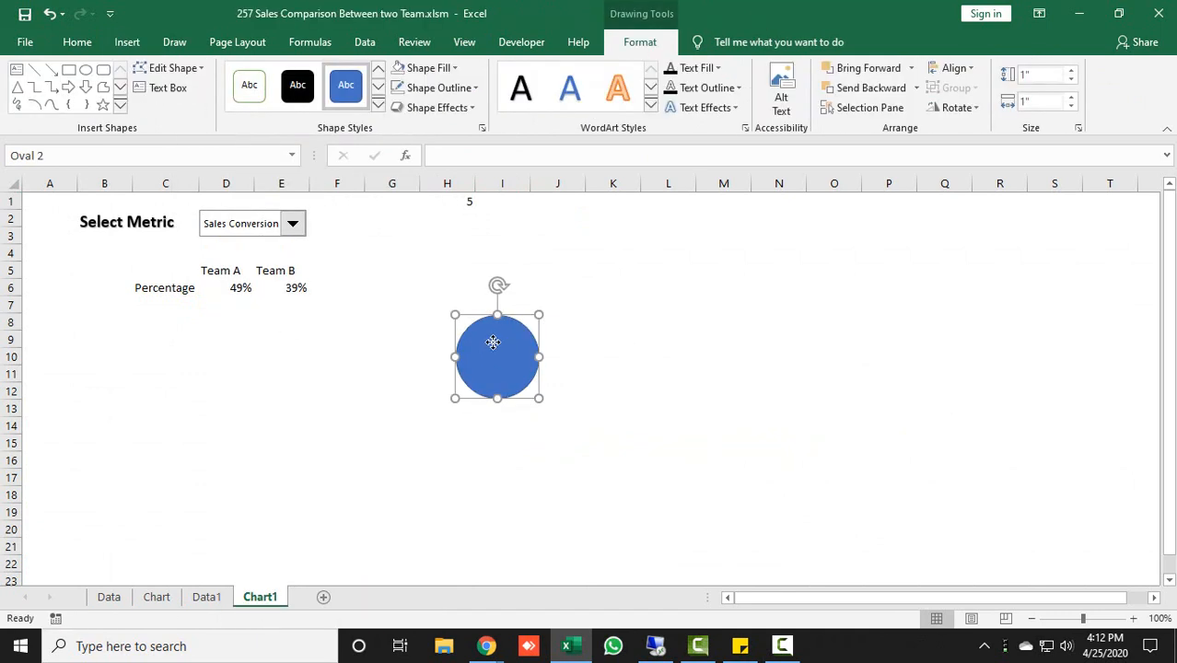
{"action": "left_click_drag", "start_coordinate": [494, 340], "coordinate": [474, 299]}
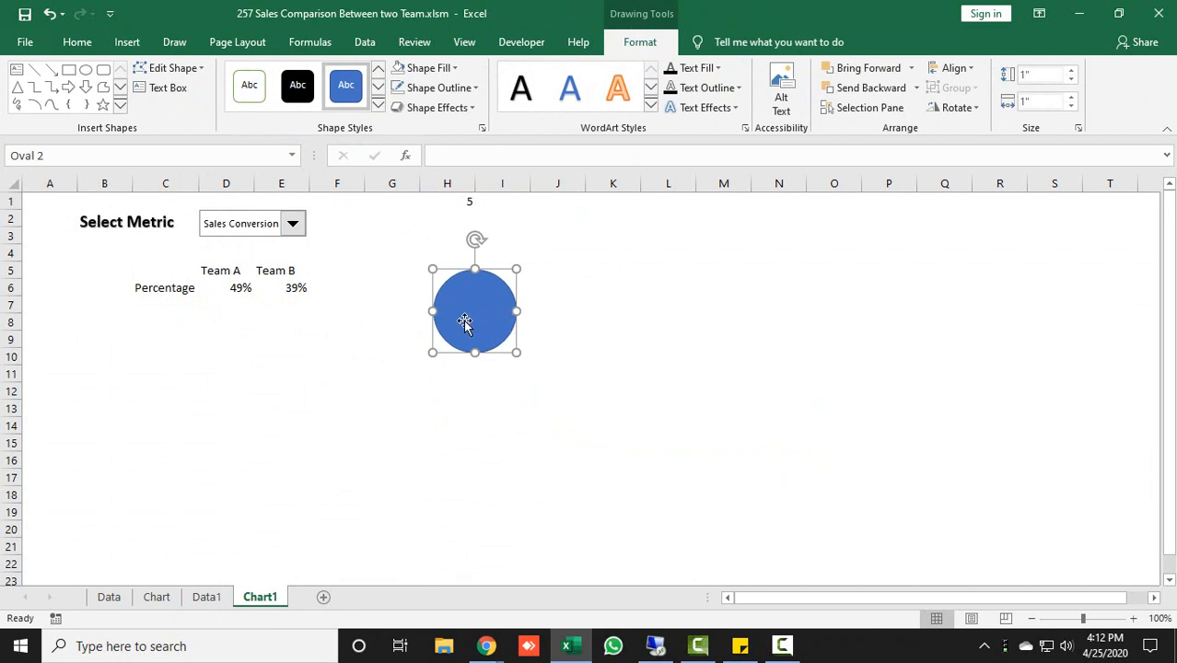
{"action": "left_click", "coordinate": [174, 599]}
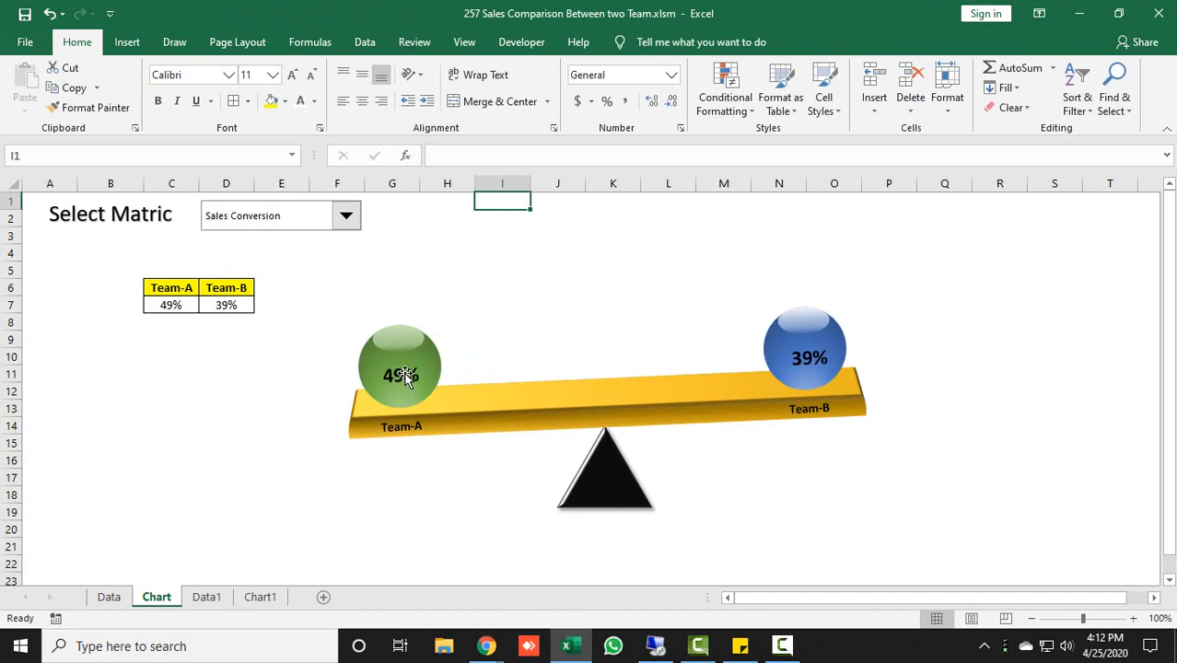
{"action": "left_click", "coordinate": [261, 597]}
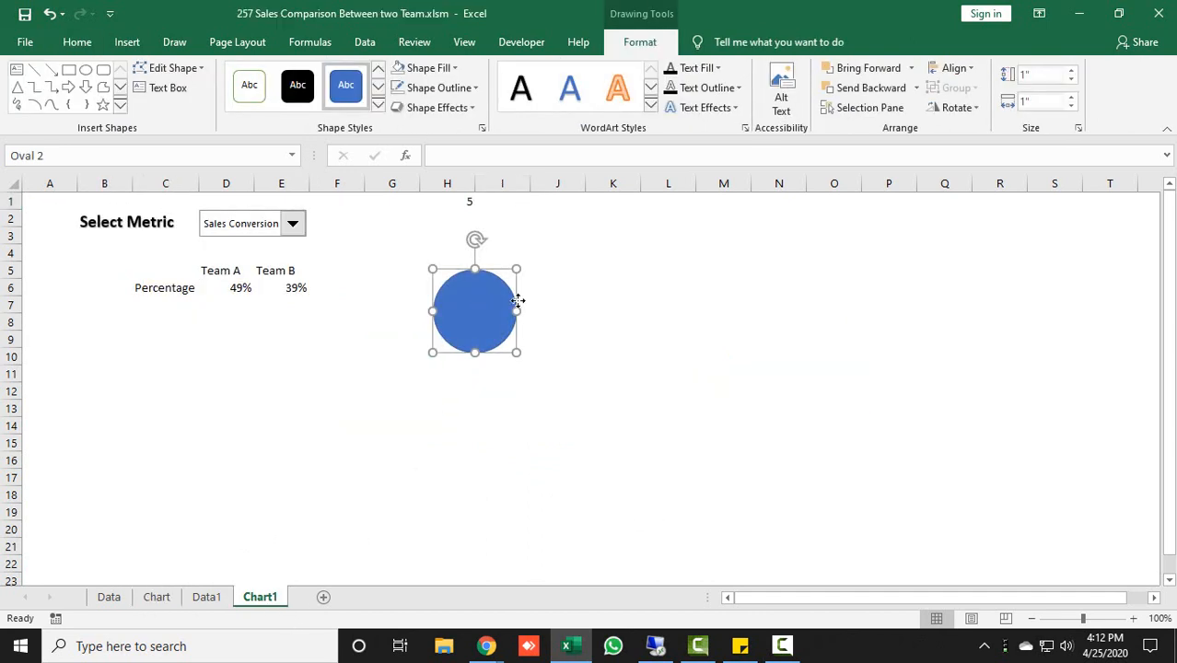
{"action": "left_click_drag", "start_coordinate": [517, 301], "coordinate": [673, 267]}
{"action": "key", "text": "Delete"}
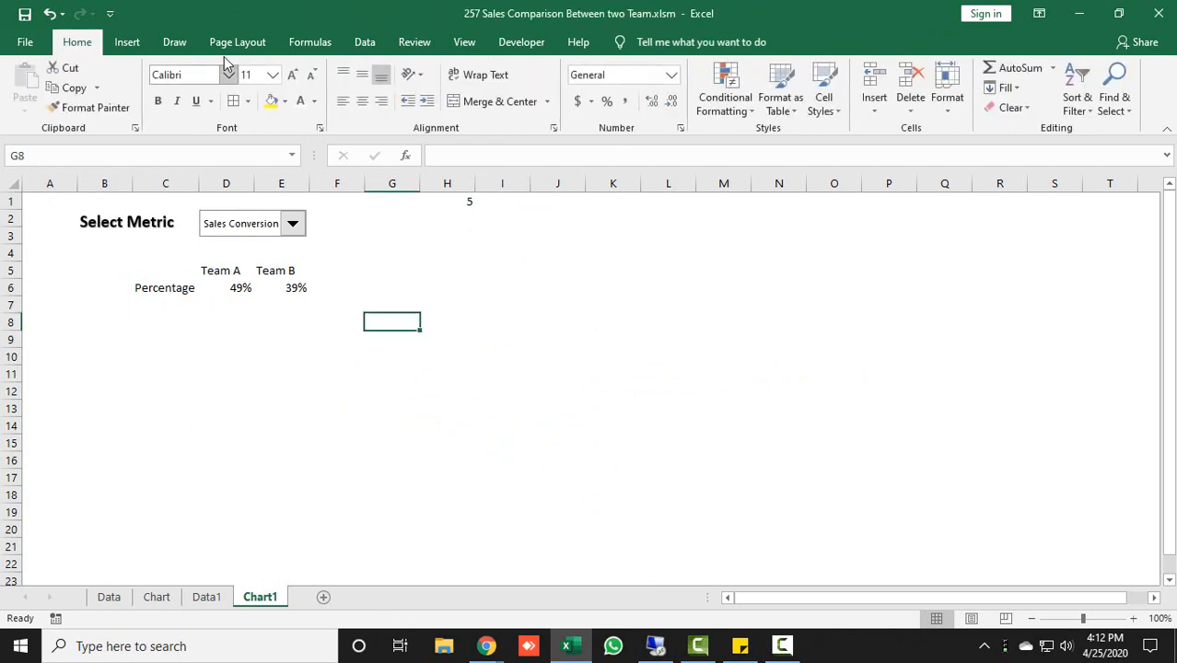
- Draw an isosceles triangle about 1" high and 1.16" wide over rows 14 to 19 of columns H and I
{"action": "left_click", "coordinate": [133, 44]}
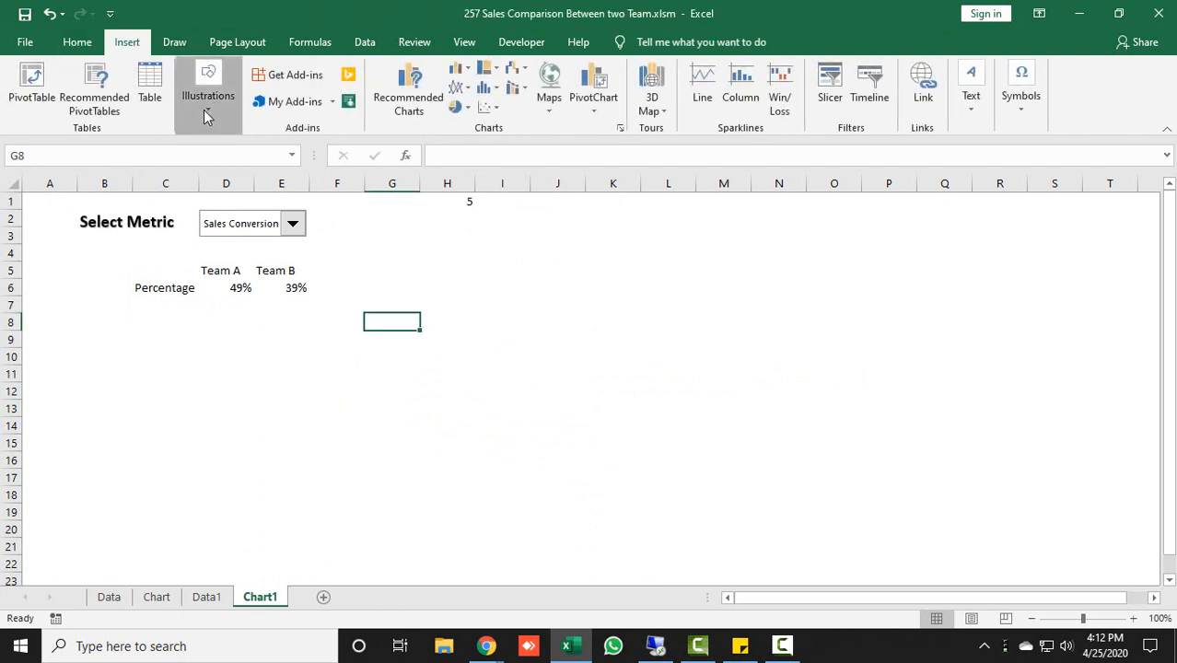
{"action": "left_click", "coordinate": [205, 109]}
{"action": "left_click", "coordinate": [245, 195]}
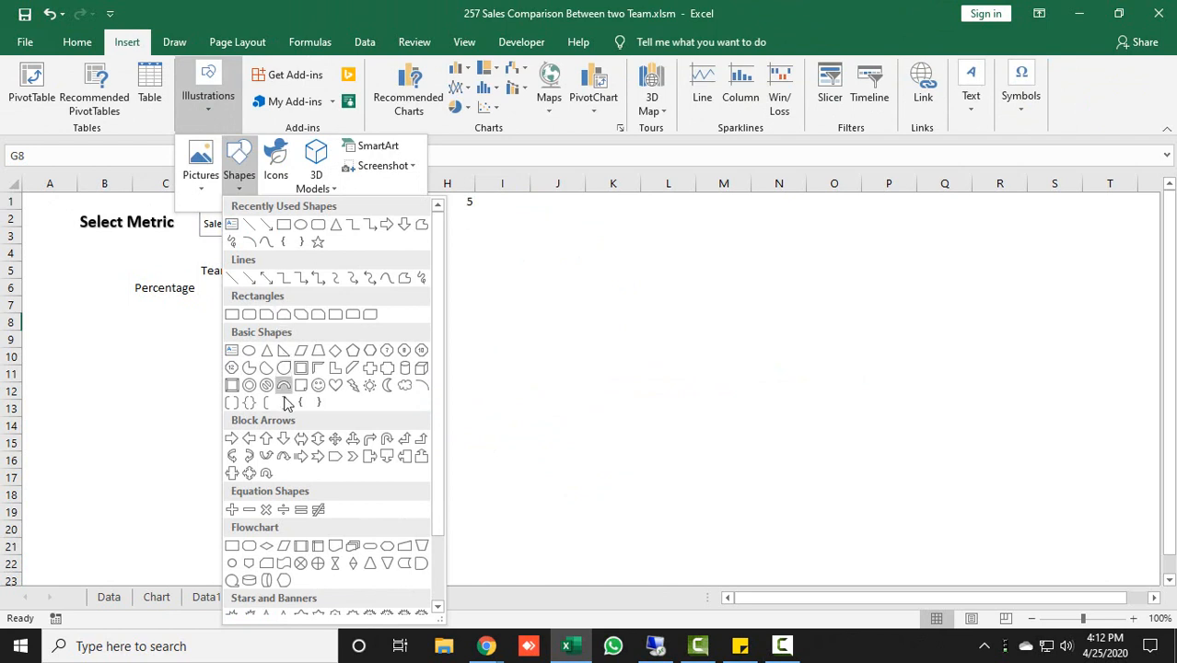
{"action": "left_click", "coordinate": [271, 355]}
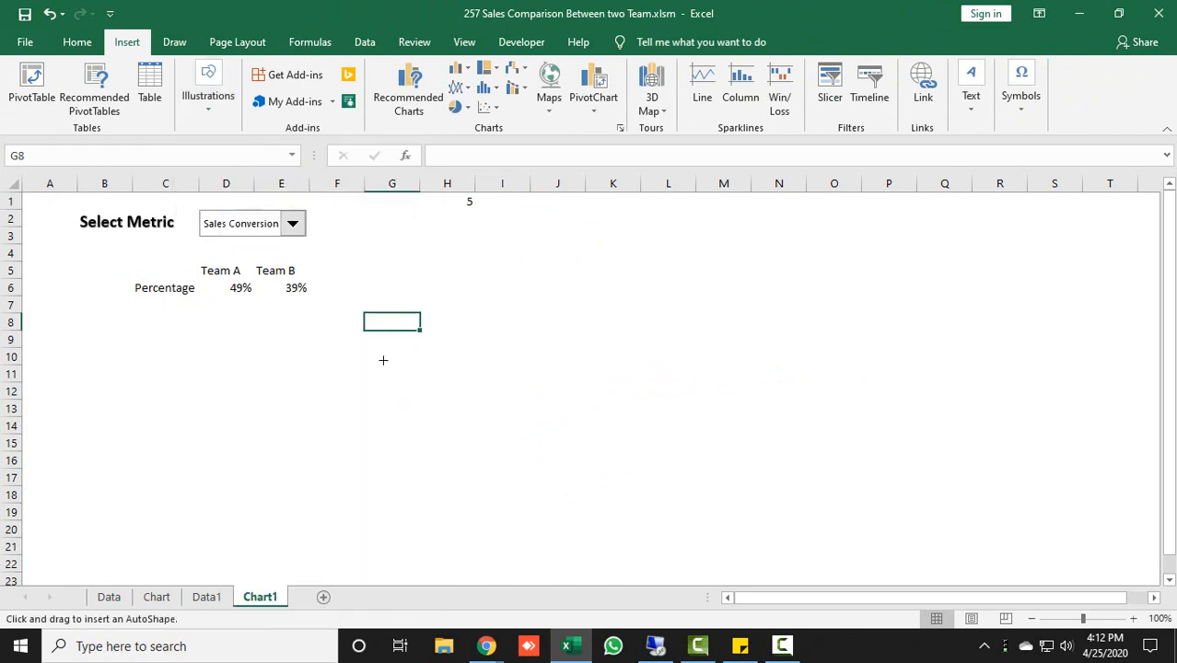
{"action": "left_click", "coordinate": [447, 418]}
{"action": "left_click_drag", "start_coordinate": [500, 462], "coordinate": [506, 478]}
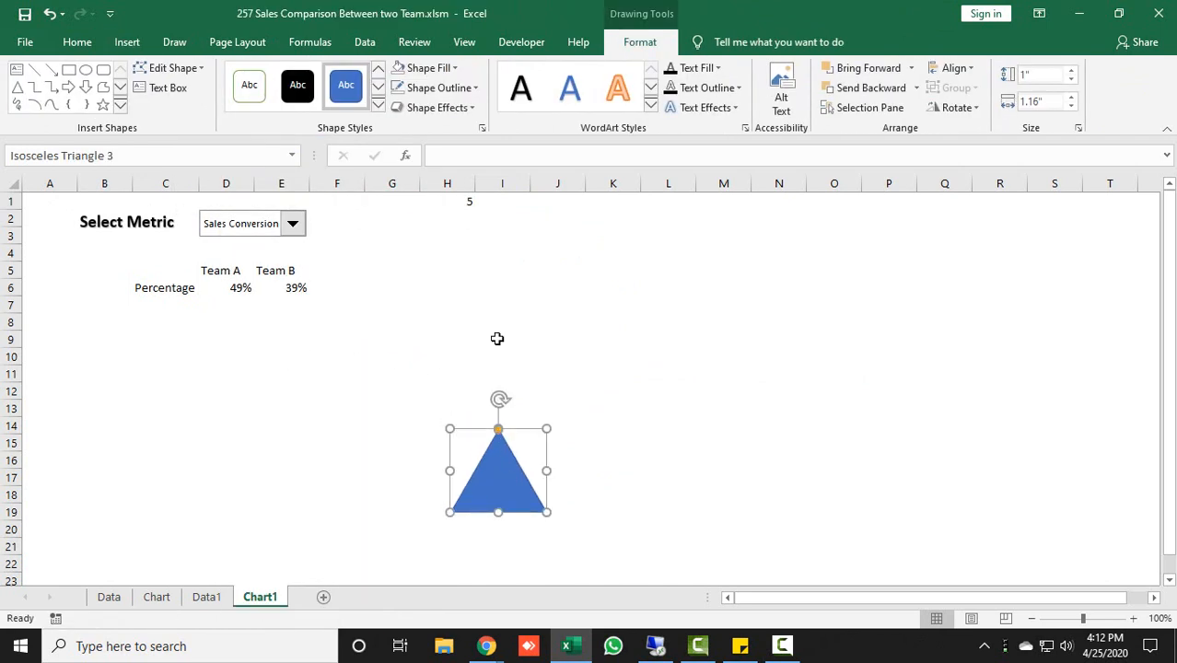
- Fill the triangle with black and remove its outline
{"action": "left_click", "coordinate": [438, 72]}
{"action": "left_click", "coordinate": [412, 121]}
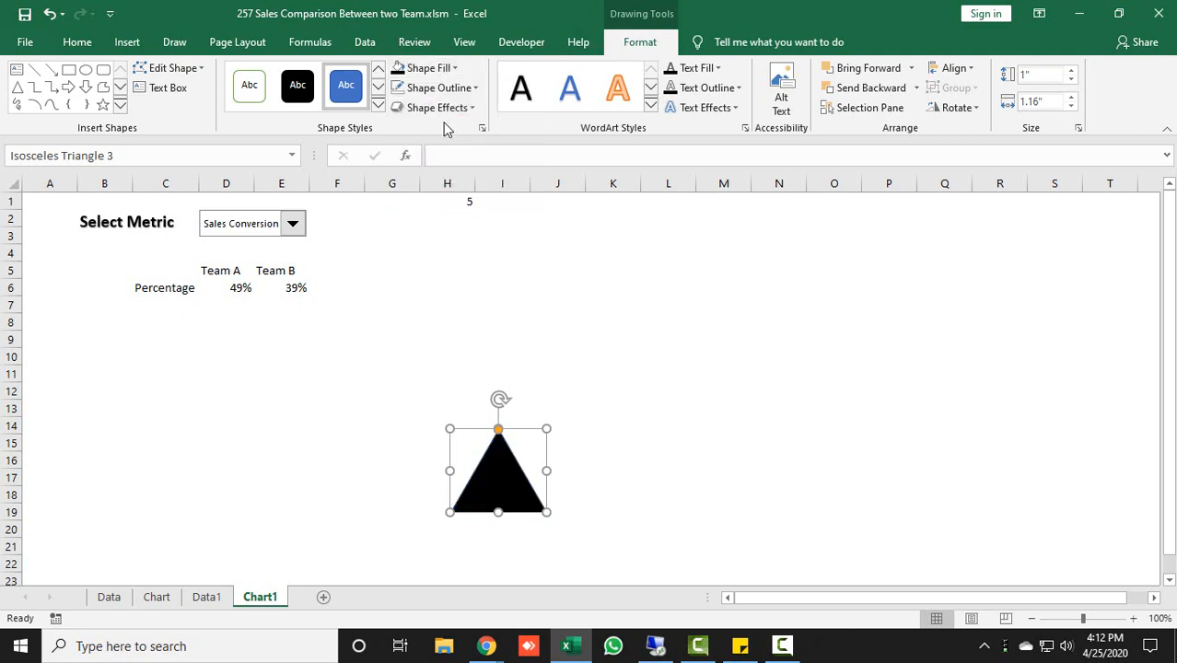
{"action": "left_click", "coordinate": [421, 88]}
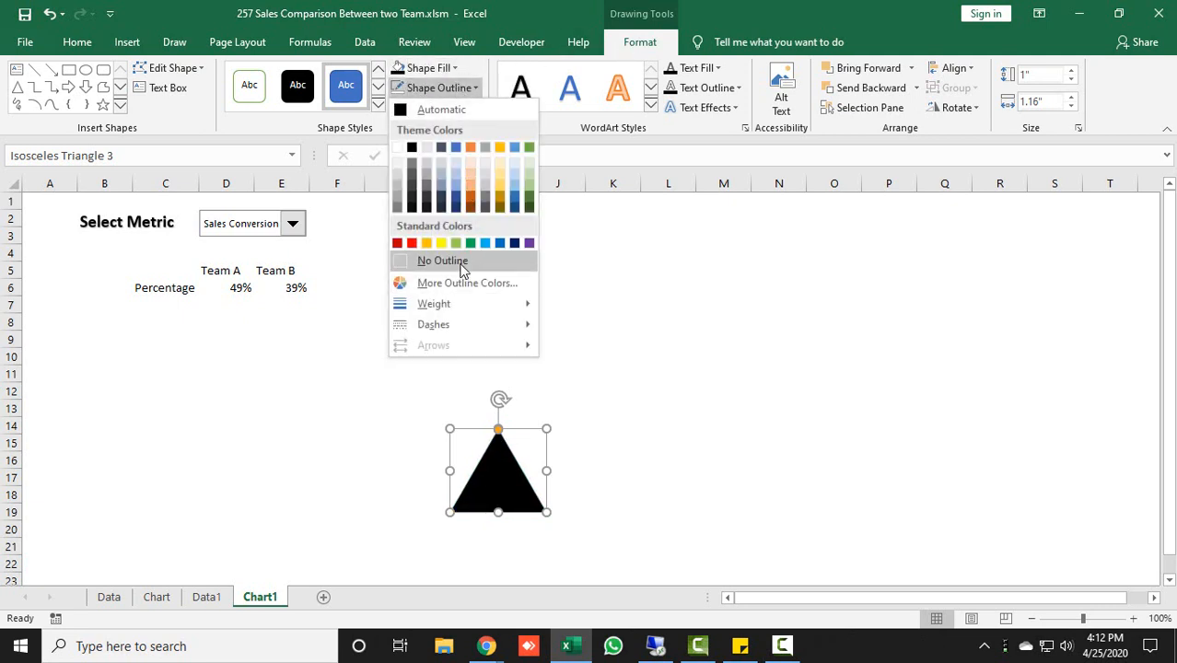
{"action": "left_click", "coordinate": [460, 263]}
- Give the triangle the first preset effect in the second row, remove its shadow, and shift it slightly along the row
{"action": "left_click", "coordinate": [450, 109]}
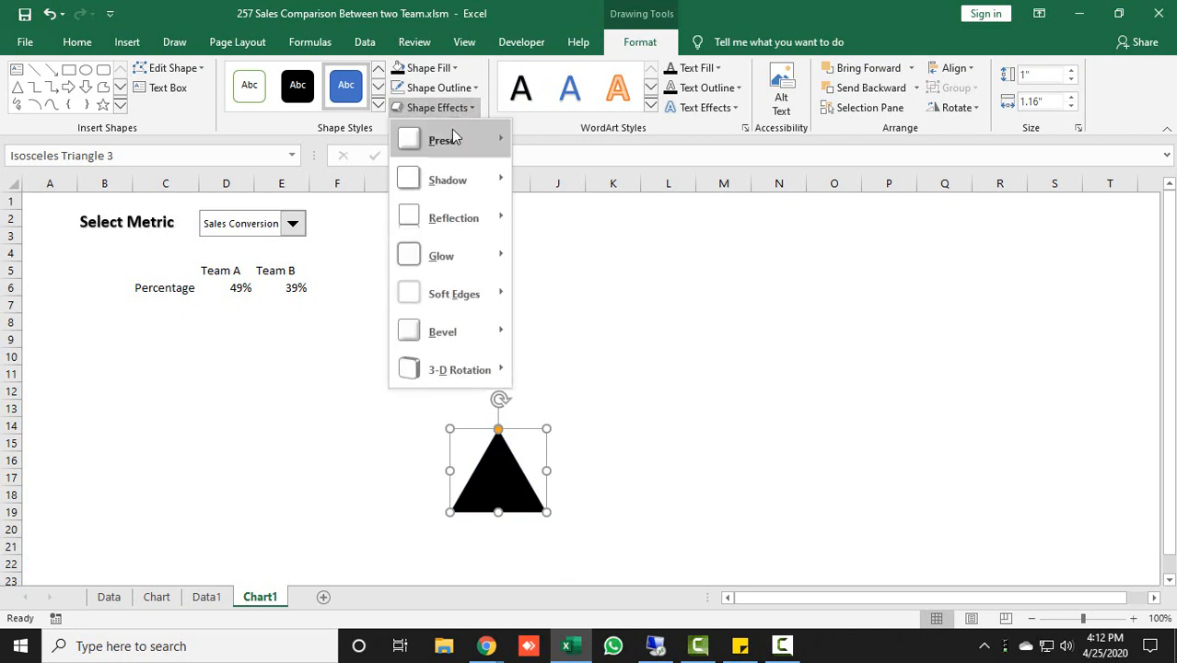
{"action": "mouse_move", "coordinate": [453, 143]}
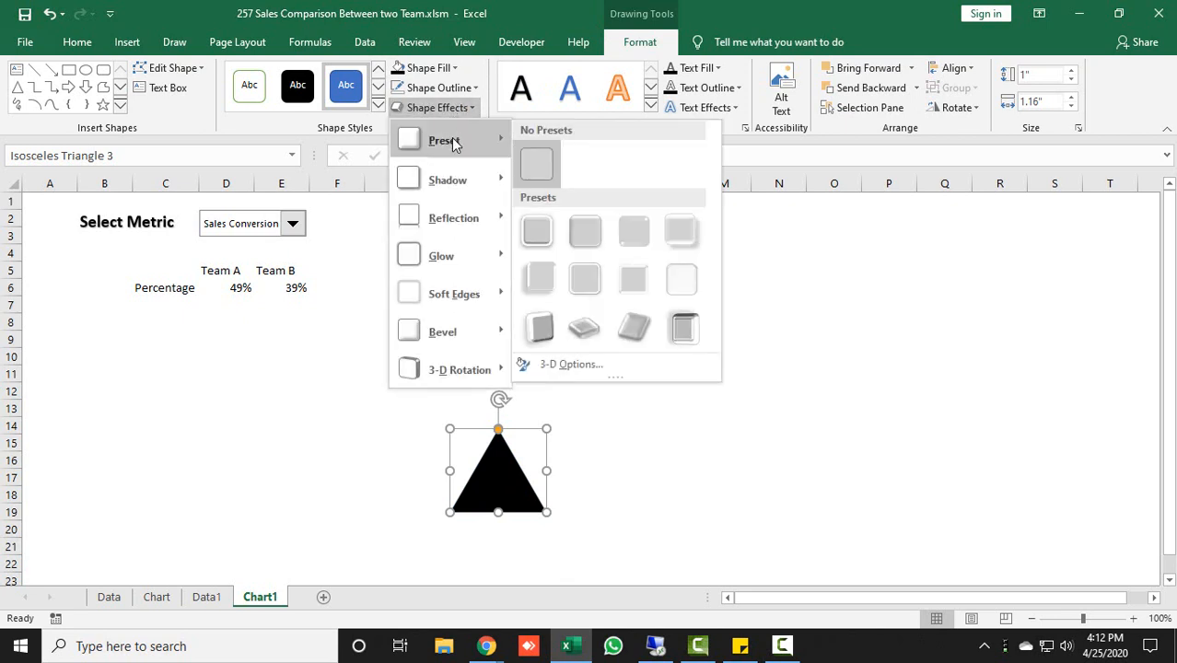
{"action": "left_click", "coordinate": [546, 279]}
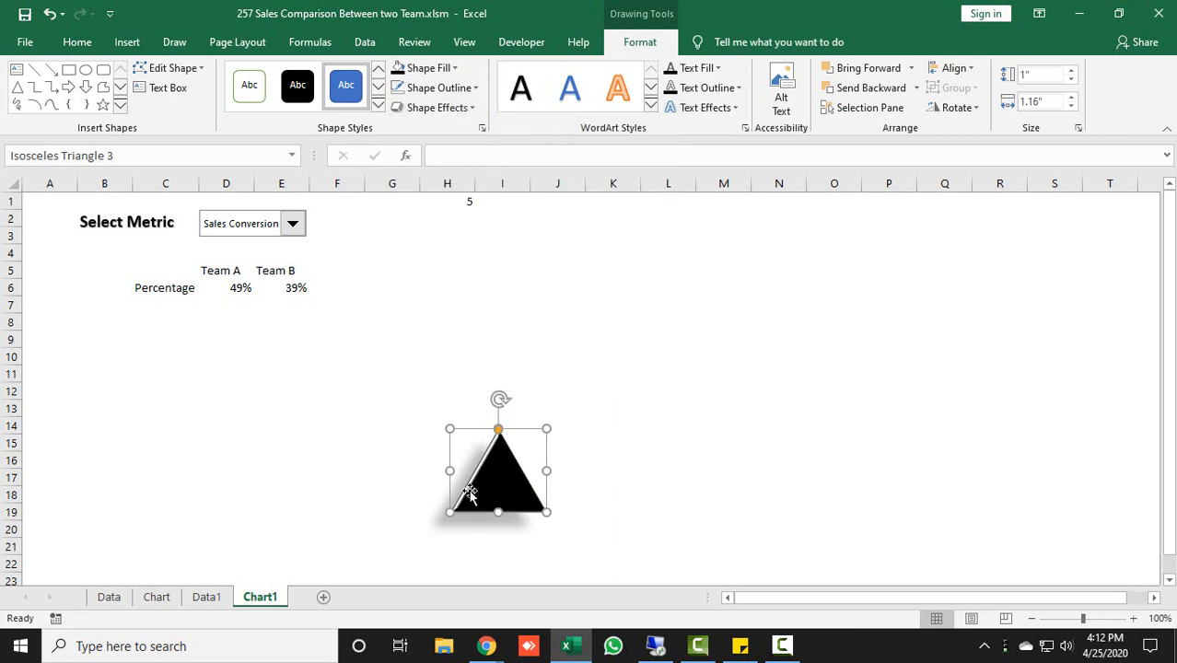
{"action": "left_click", "coordinate": [463, 108]}
{"action": "mouse_move", "coordinate": [487, 191]}
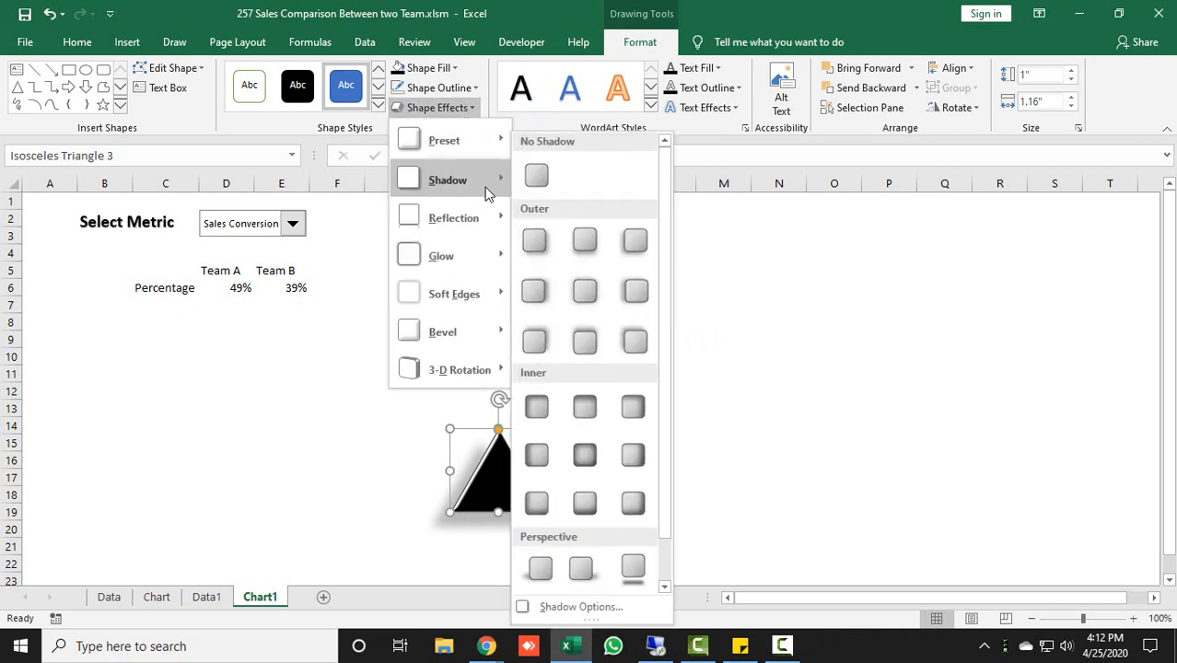
{"action": "left_click", "coordinate": [536, 177]}
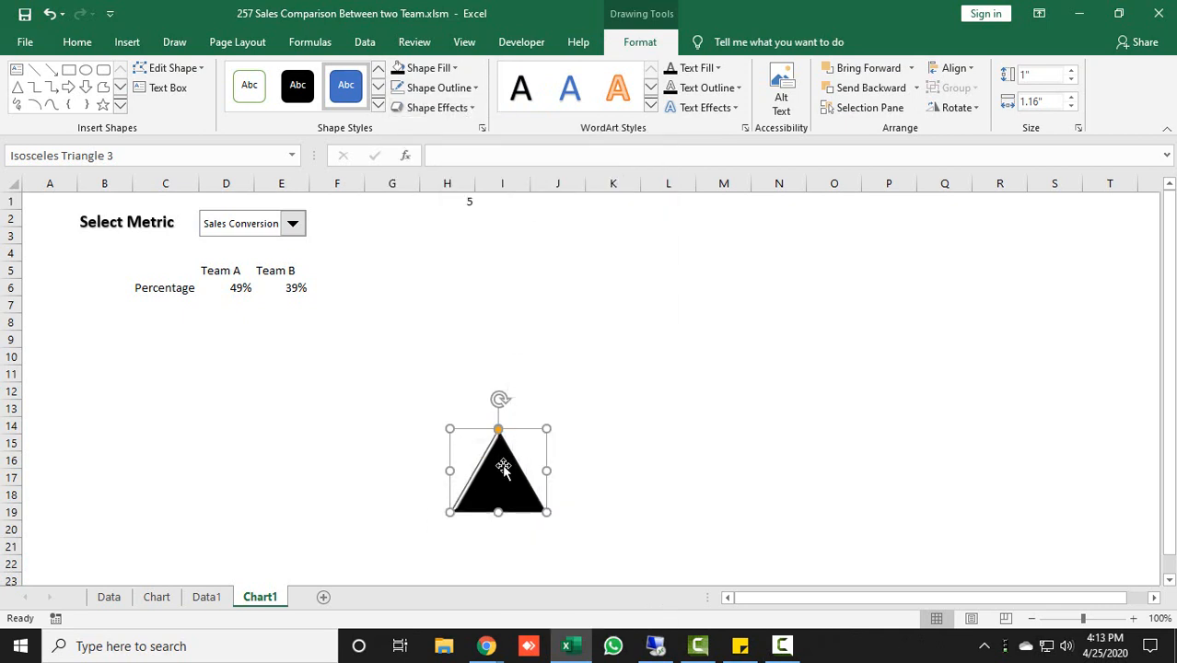
{"action": "left_click_drag", "start_coordinate": [503, 468], "coordinate": [511, 467]}
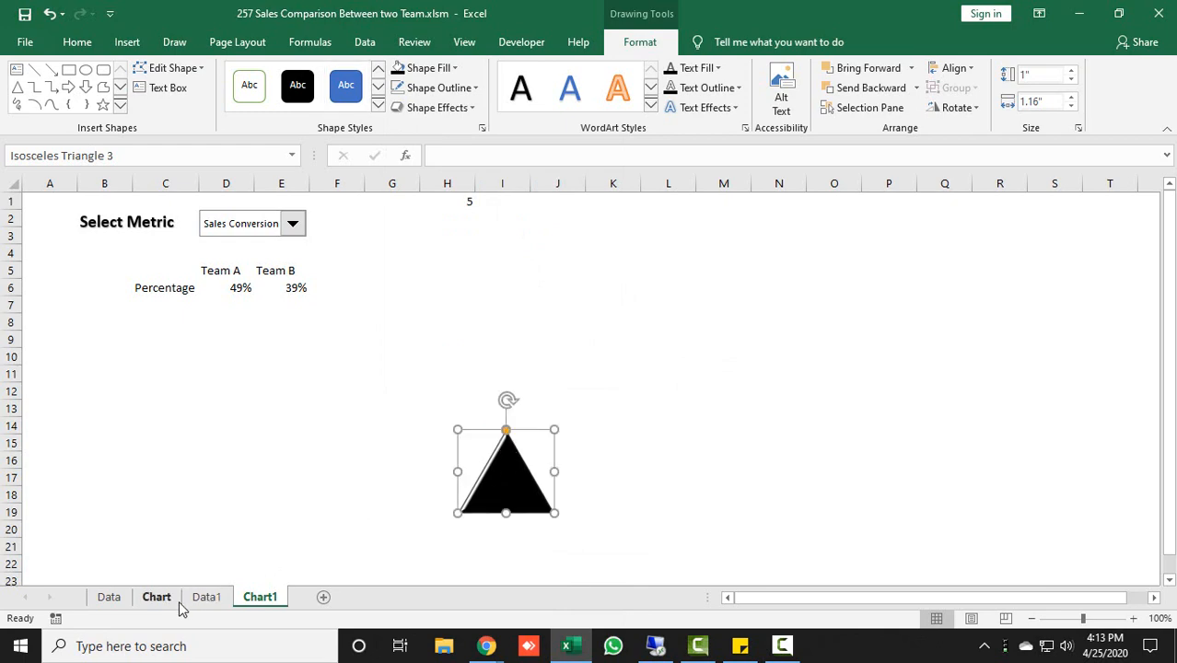
- Draw a rectangle about 5.73" wide and 0.7" high on Chart1, centred on the triangle's tip, using the Chart sheet as reference
{"action": "left_click", "coordinate": [162, 599]}
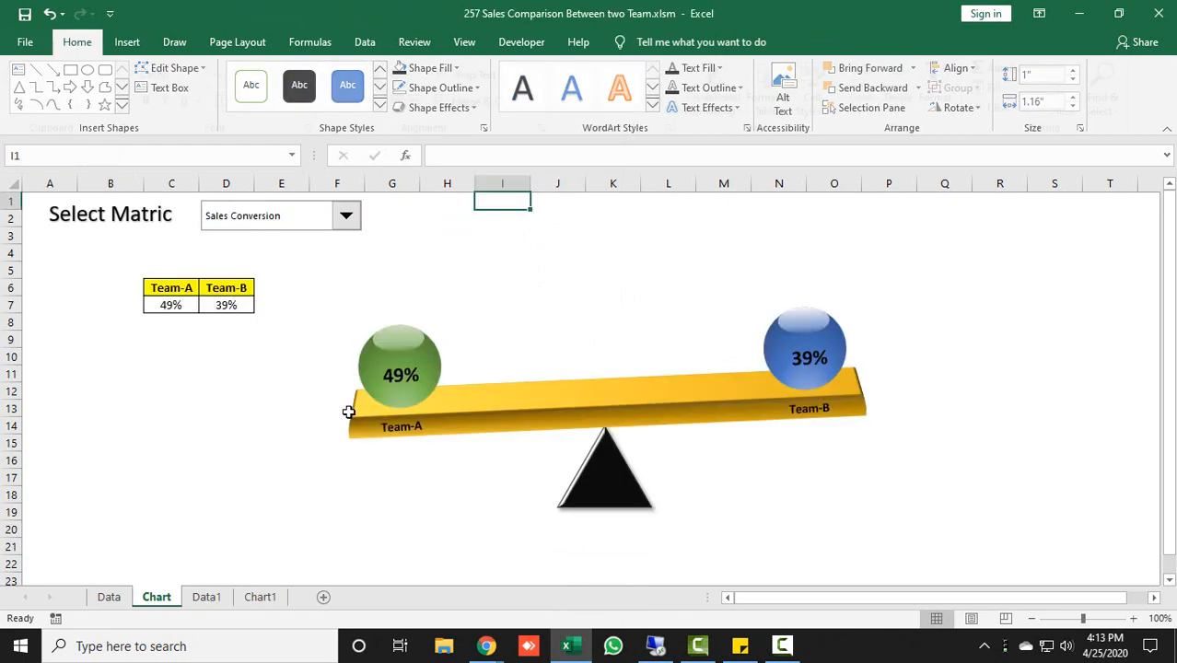
{"action": "left_click", "coordinate": [269, 596]}
{"action": "left_click", "coordinate": [127, 42]}
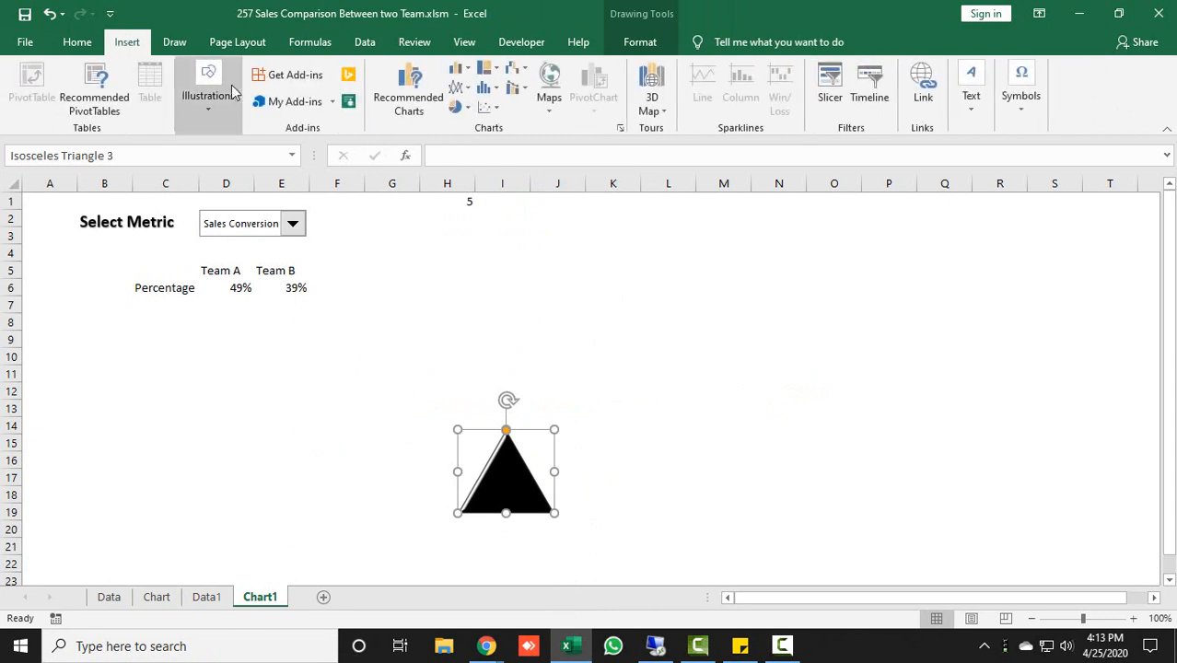
{"action": "left_click", "coordinate": [219, 115]}
{"action": "left_click", "coordinate": [239, 164]}
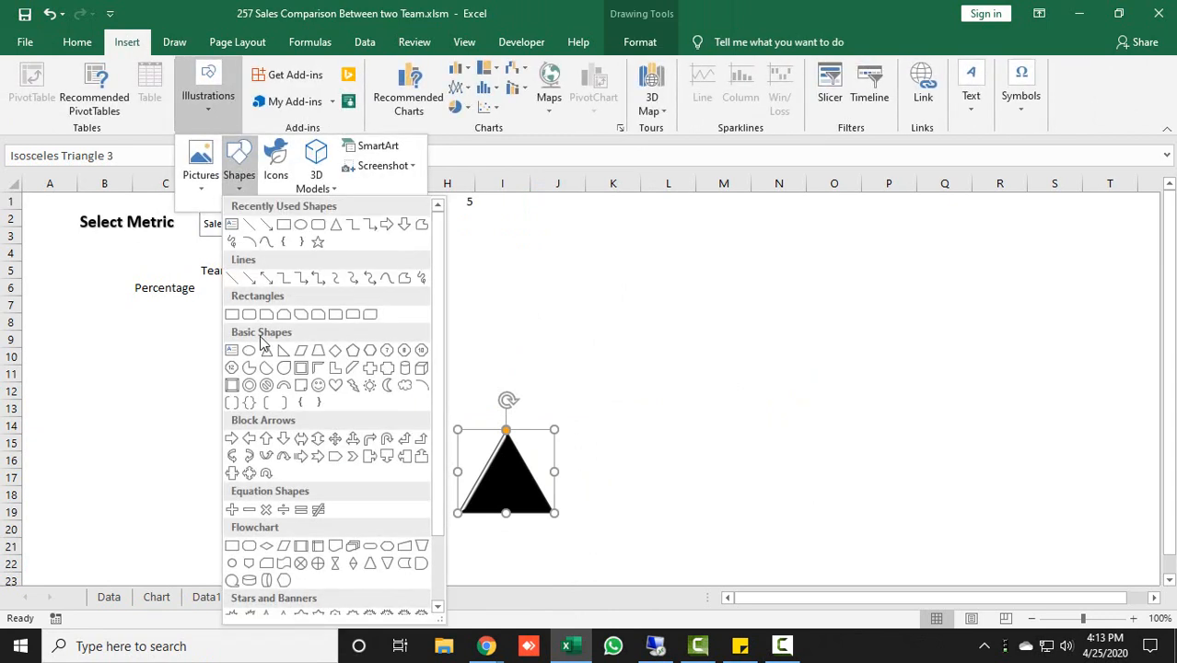
{"action": "left_click", "coordinate": [232, 314]}
{"action": "mouse_move", "coordinate": [292, 364]}
{"action": "left_mouse_down"}
{"action": "mouse_move", "coordinate": [455, 419]}
{"action": "mouse_move", "coordinate": [768, 419]}
{"action": "left_mouse_up"}
{"action": "left_click", "coordinate": [846, 314]}
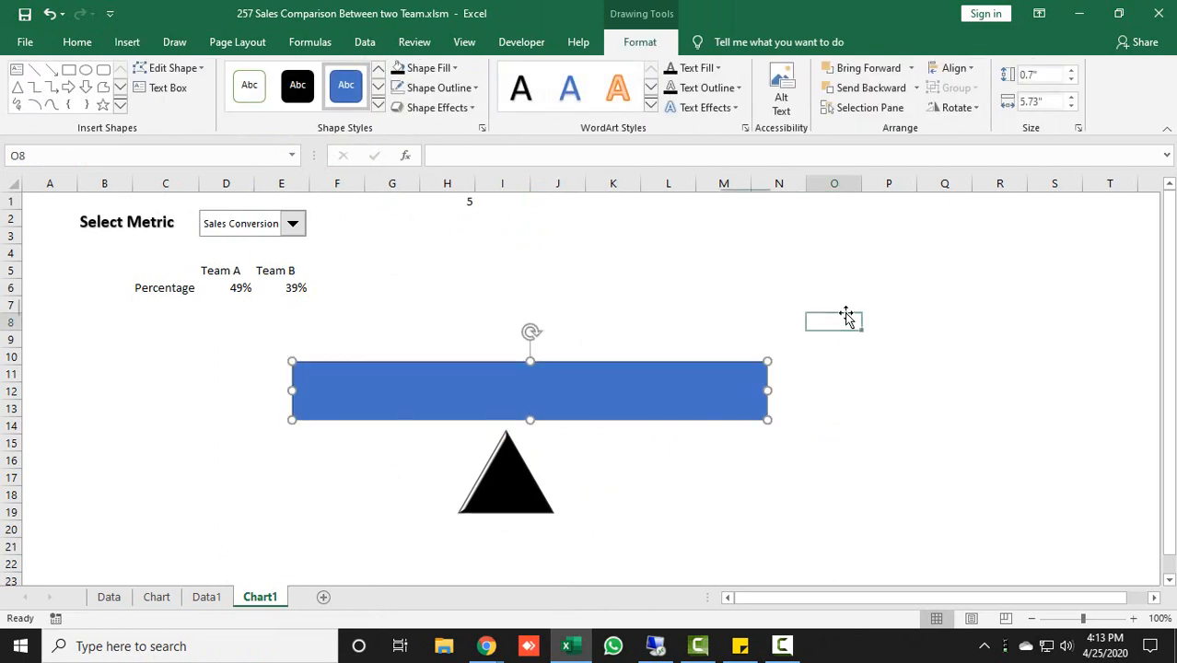
{"action": "left_click_drag", "start_coordinate": [573, 397], "coordinate": [548, 404]}
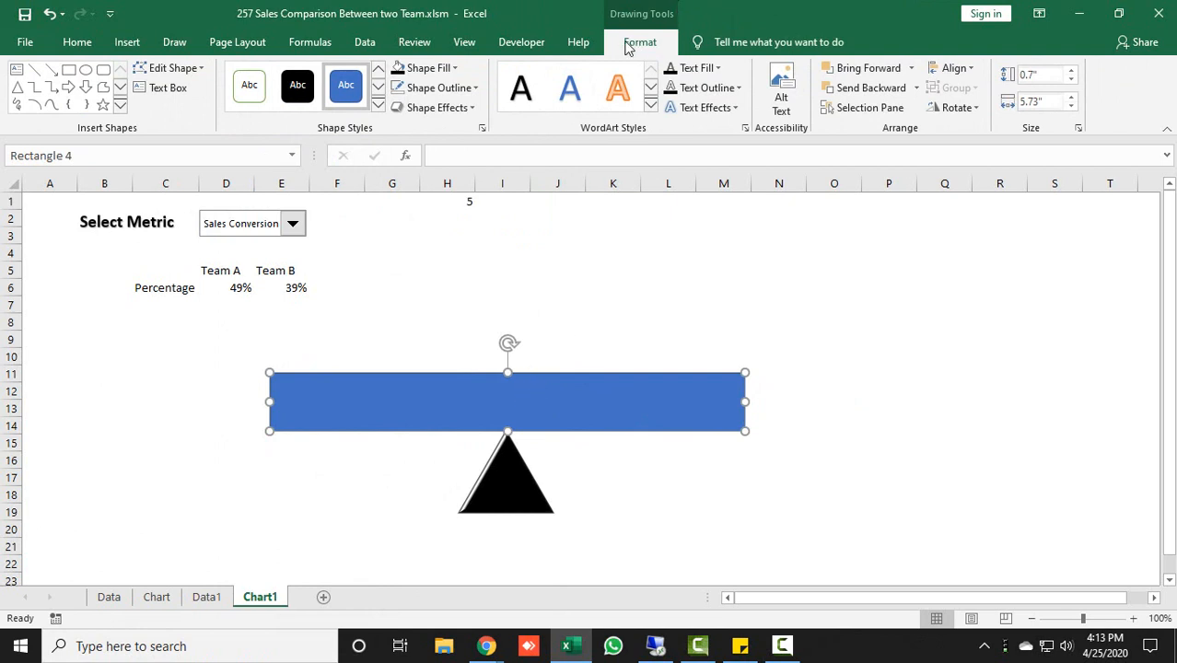
- Fill the rectangle with dark gold from the theme colours and remove its outline
{"action": "left_click", "coordinate": [448, 70]}
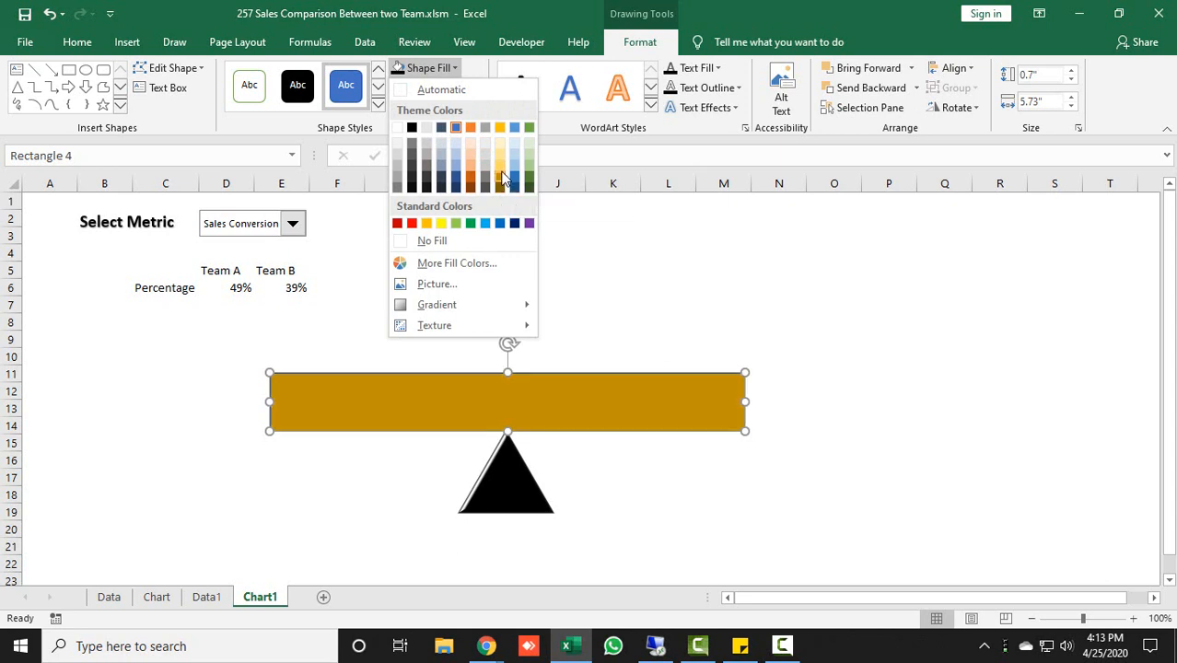
{"action": "left_click", "coordinate": [500, 178]}
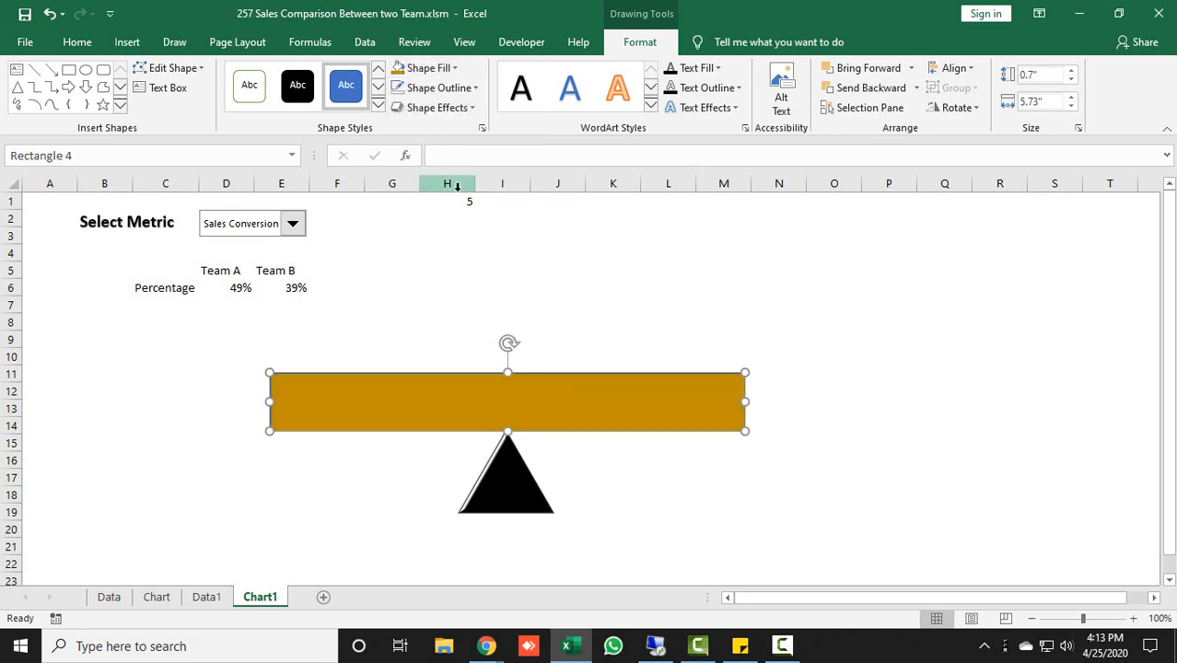
{"action": "left_click", "coordinate": [458, 87]}
{"action": "left_click", "coordinate": [452, 257]}
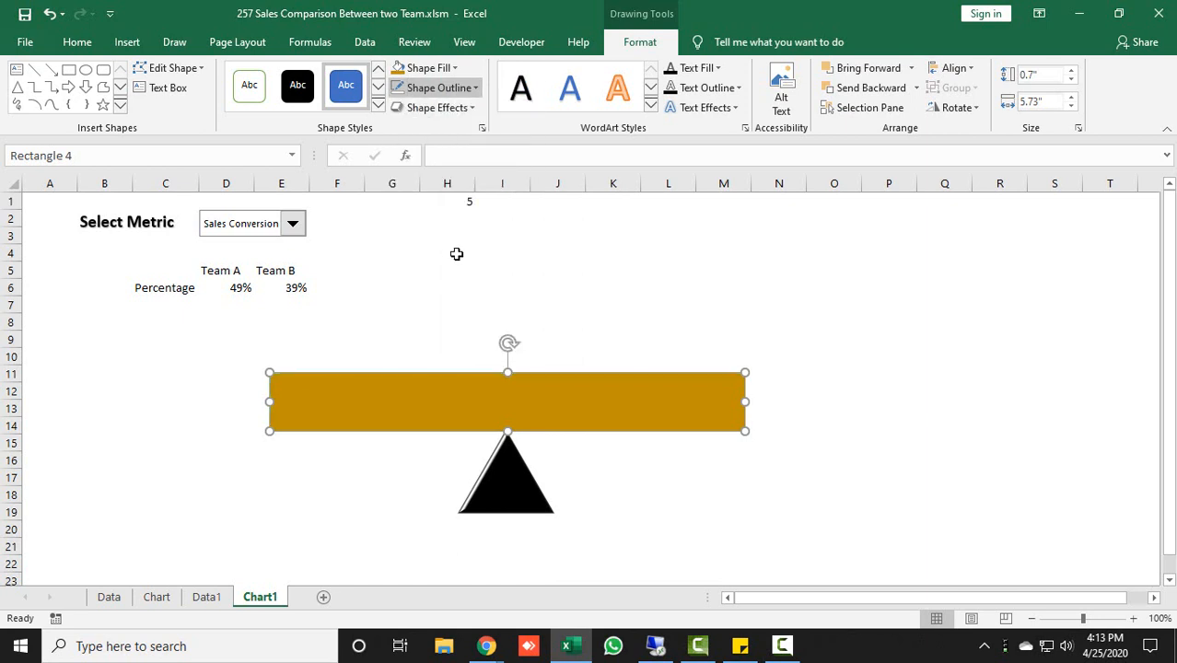
- Apply the Perspective 3-D rotation preset just after Relaxed Moderately to the bar, with Y rotation 309.6° and perspective 45°
{"action": "right_click", "coordinate": [552, 408]}
{"action": "key", "text": "Escape"}
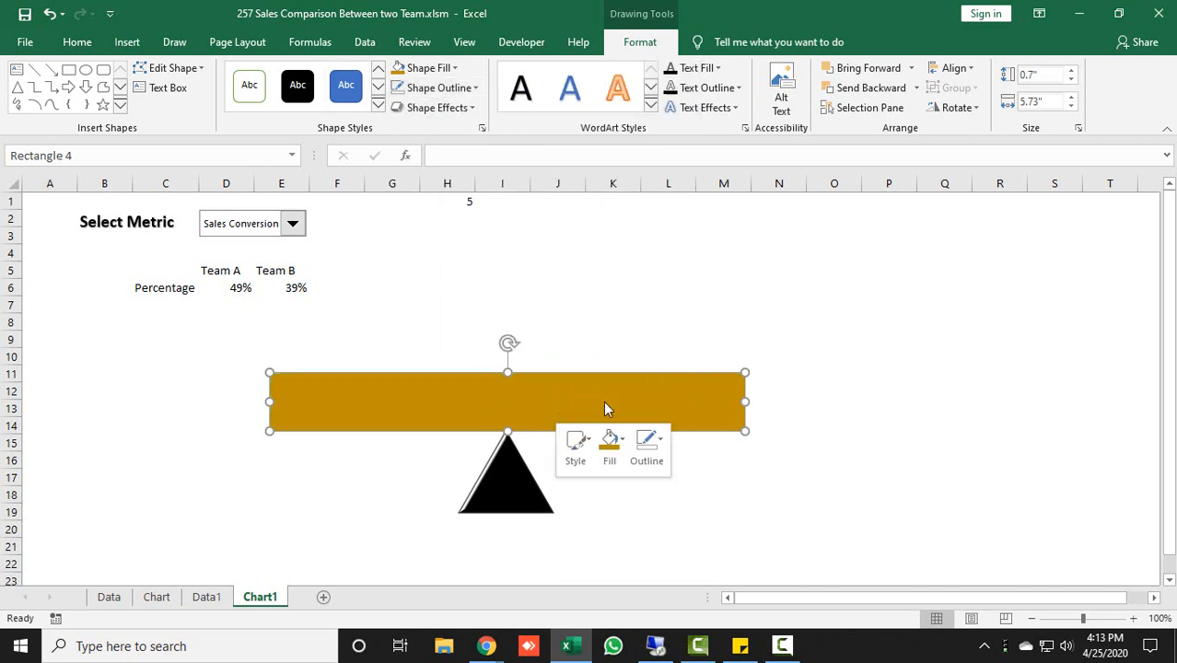
{"action": "key", "text": "ctrl+1"}
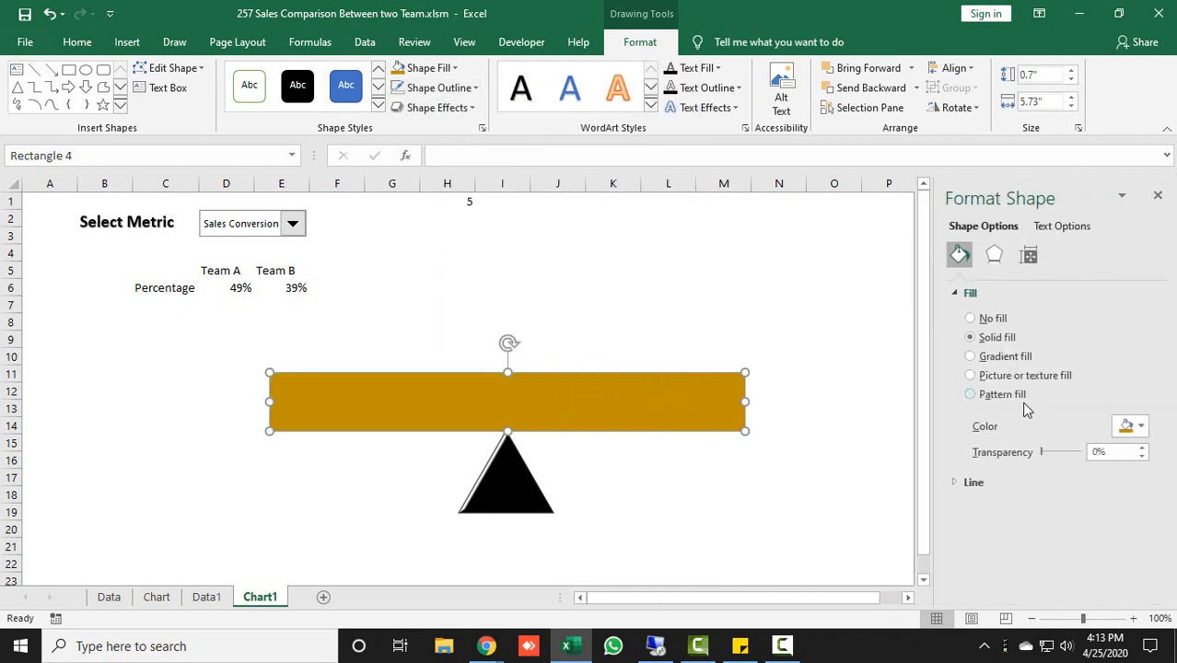
{"action": "left_click", "coordinate": [999, 252]}
{"action": "left_click", "coordinate": [958, 384]}
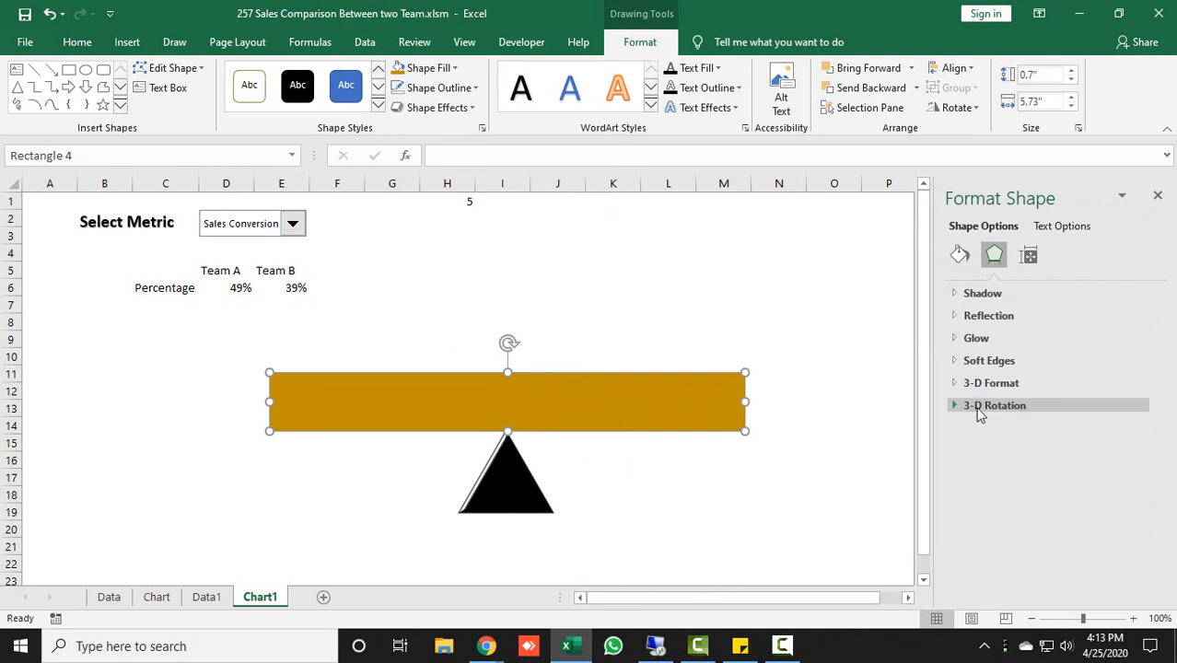
{"action": "left_click", "coordinate": [954, 407]}
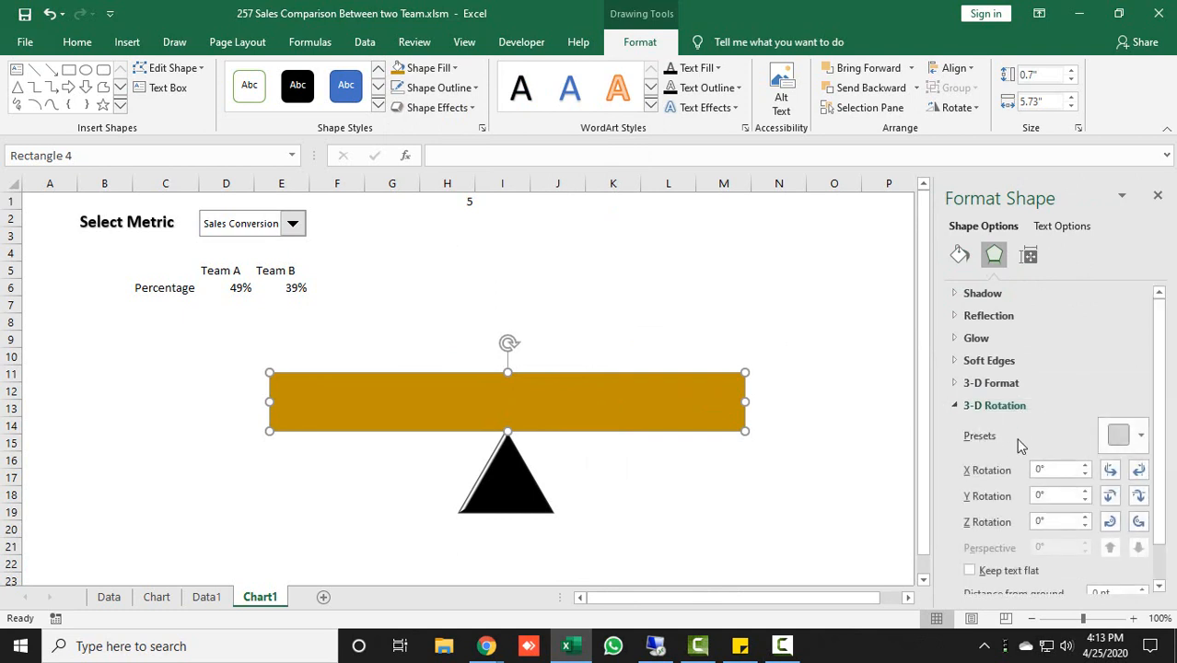
{"action": "left_click", "coordinate": [1121, 435]}
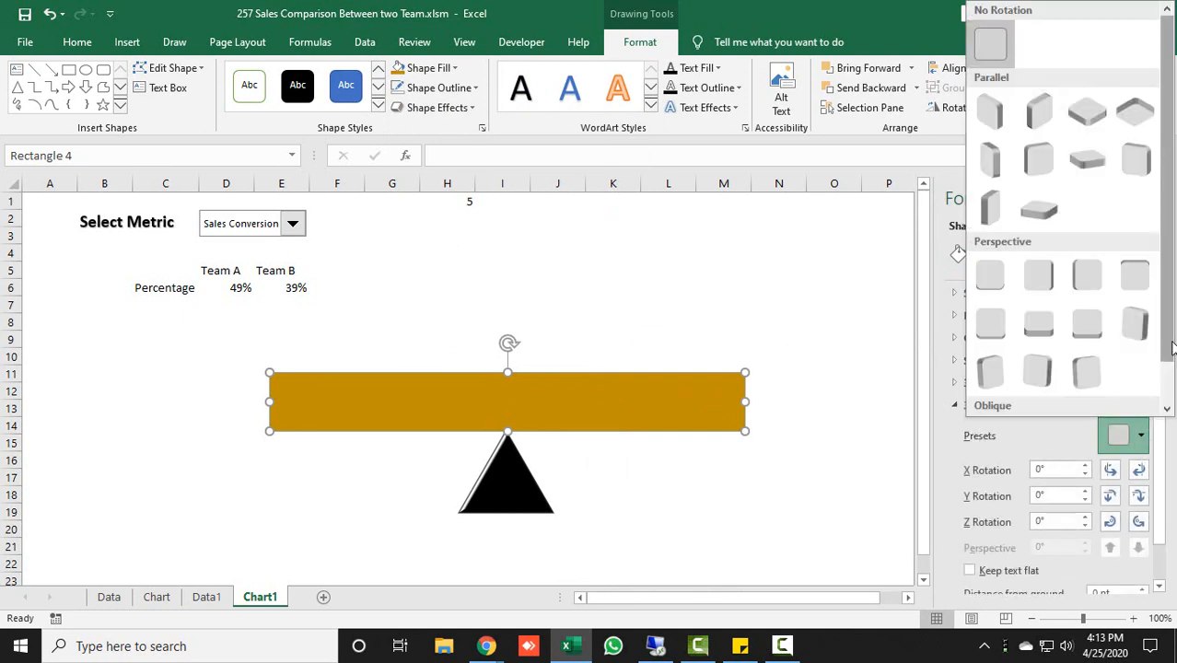
{"action": "scroll", "coordinate": [1167, 385], "scroll_direction": "down", "scroll_amount": 1}
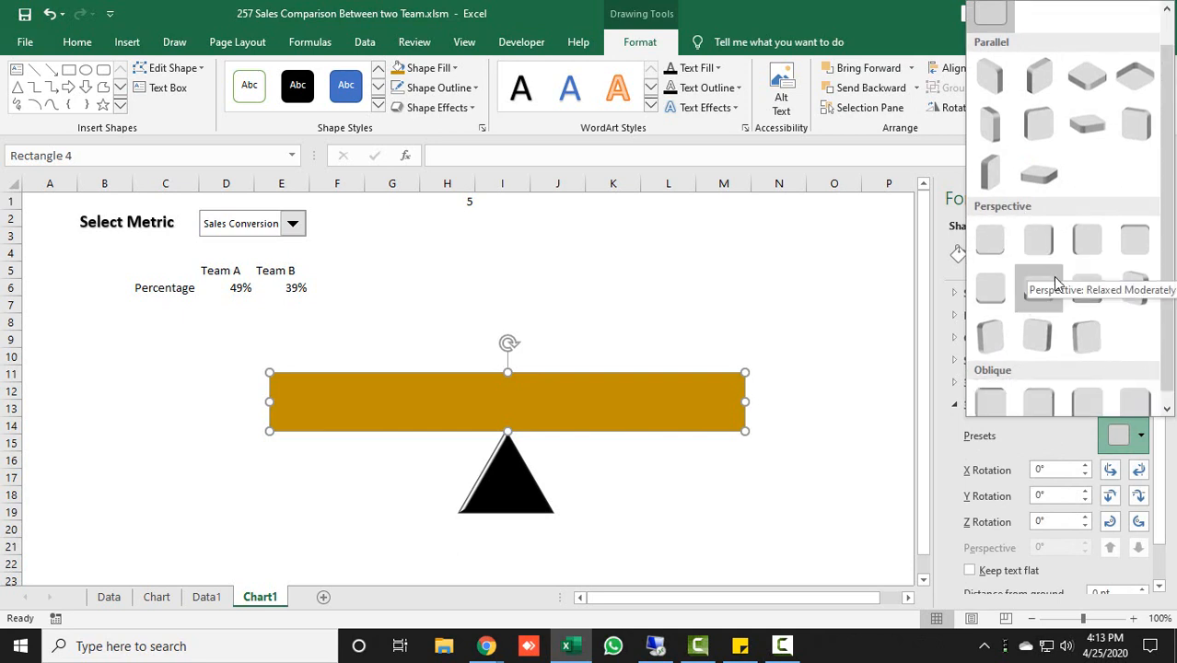
{"action": "left_click", "coordinate": [1082, 289]}
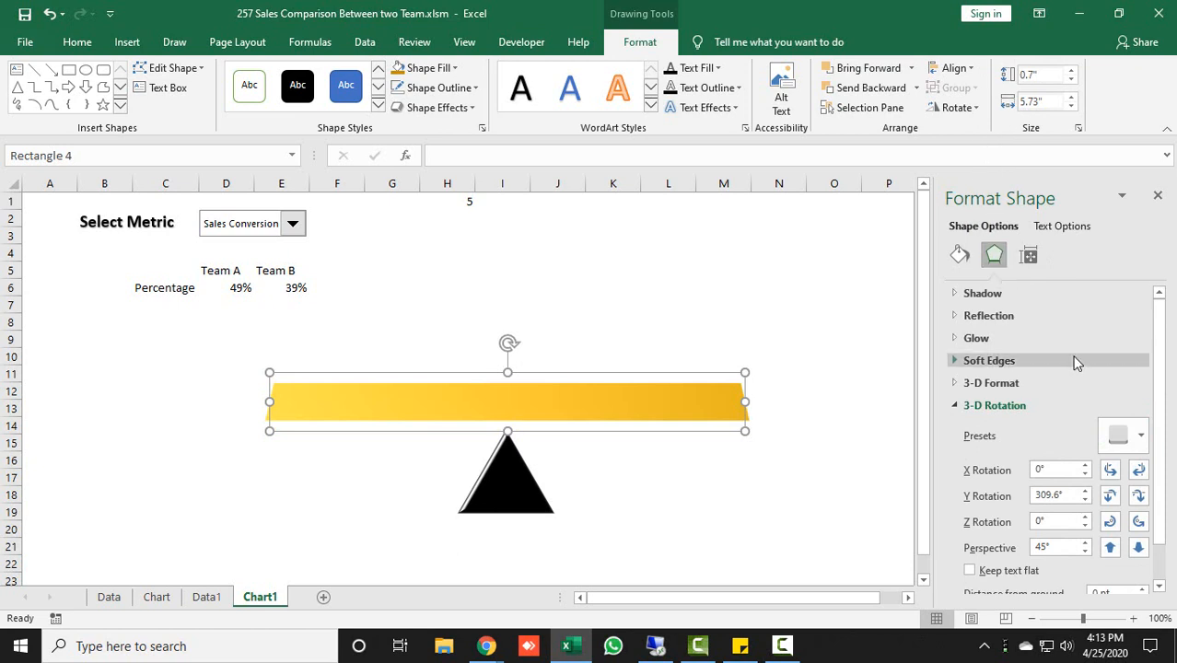
- Give the gold bar the first top bevel style and set the bevel height to 20 pt
{"action": "left_click", "coordinate": [956, 406]}
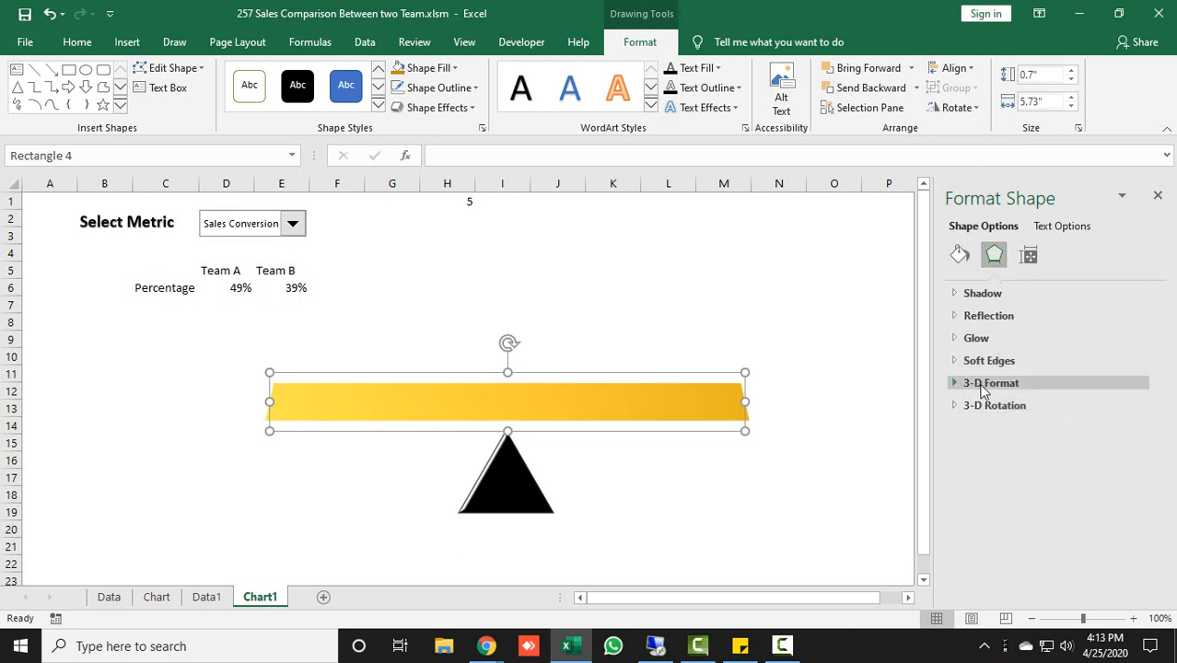
{"action": "left_click", "coordinate": [967, 386]}
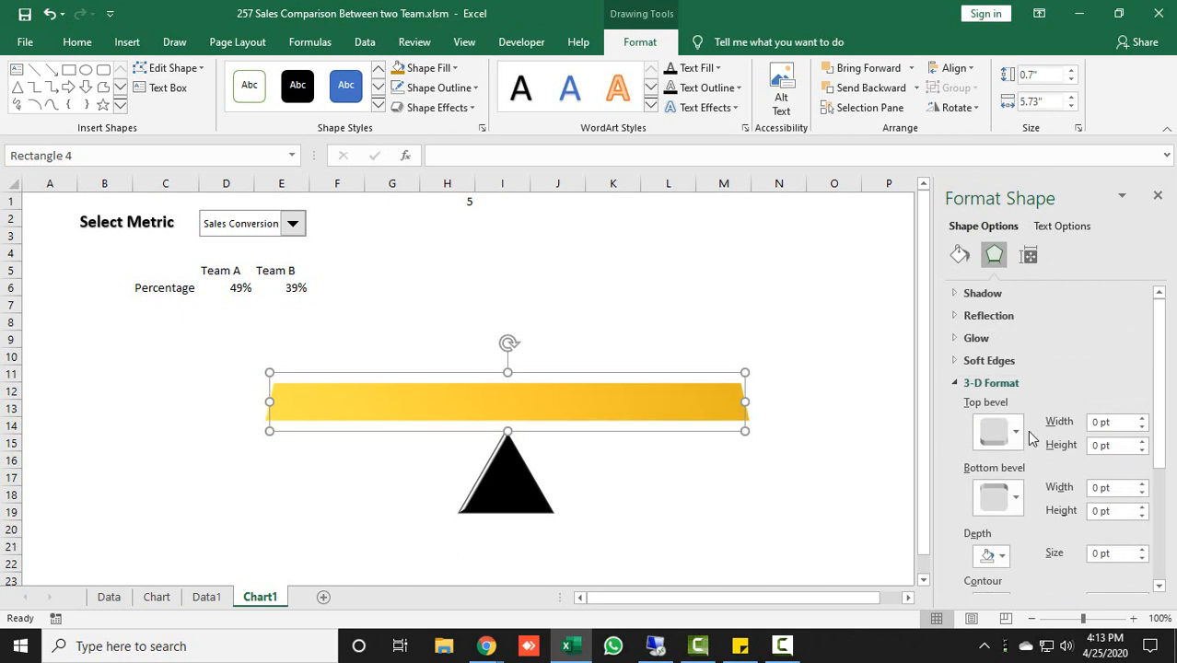
{"action": "left_click", "coordinate": [1016, 434]}
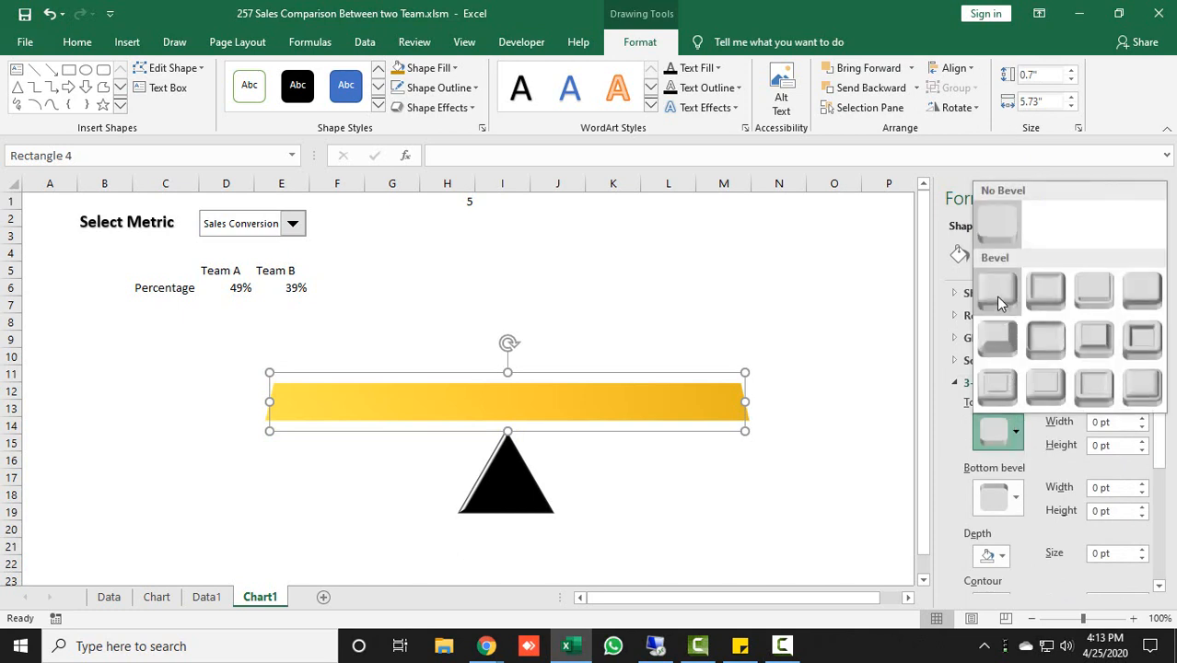
{"action": "left_click", "coordinate": [997, 293]}
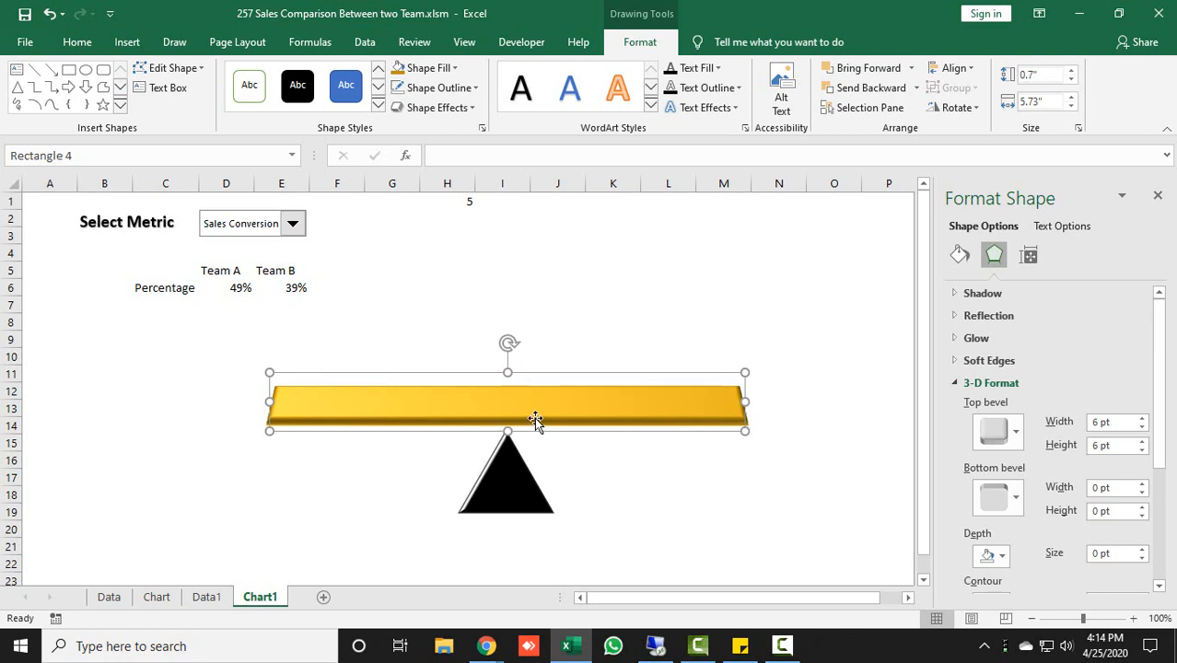
{"action": "left_click", "coordinate": [1092, 445]}
{"action": "left_click_drag", "start_coordinate": [1092, 445], "coordinate": [1022, 399]}
{"action": "type", "text": "20"}
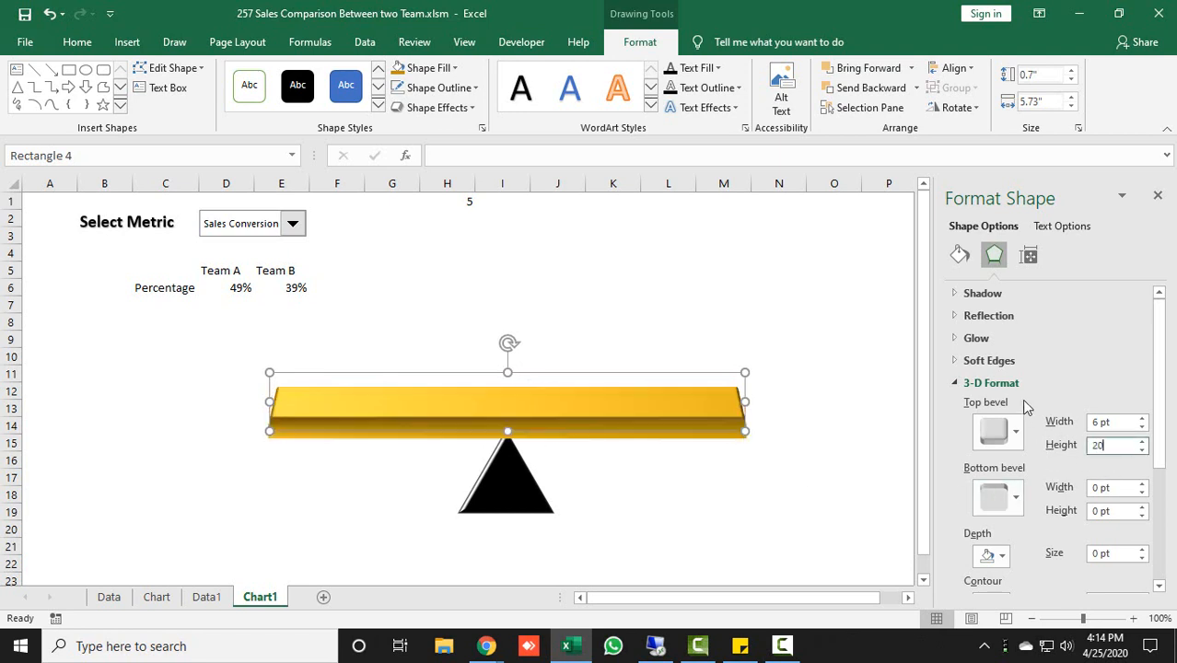
{"action": "left_click", "coordinate": [1158, 197]}
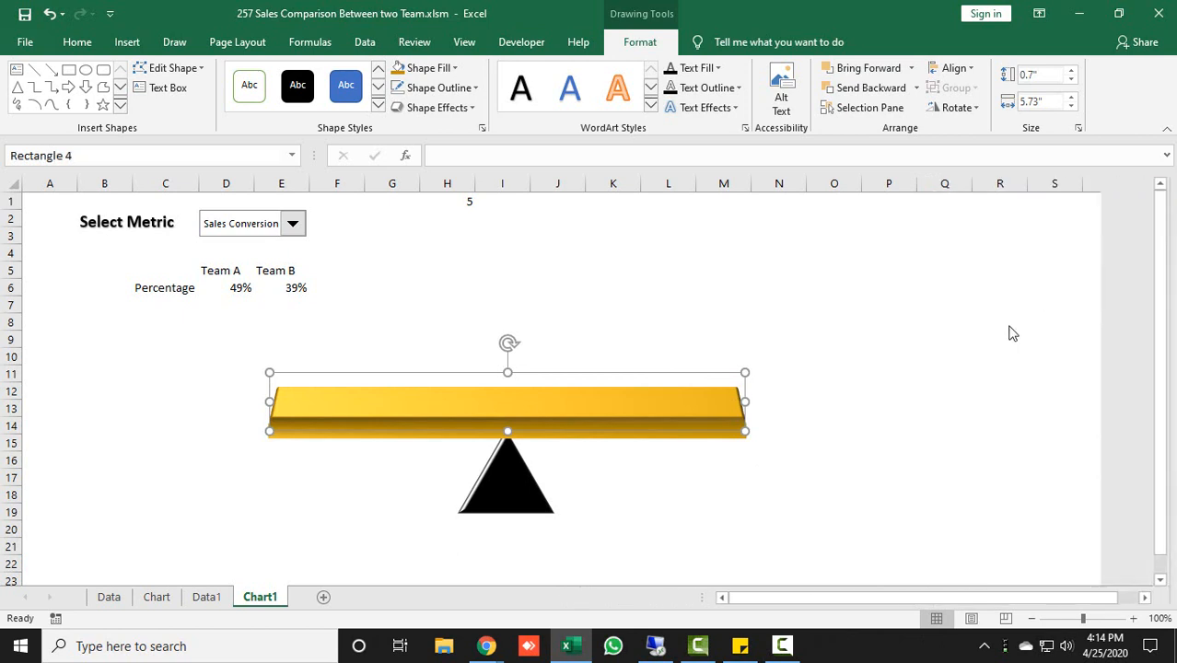
- Move the gold bar up slightly so it rests on the triangle's tip, and open the finished Chart sheet for comparison
{"action": "left_click", "coordinate": [992, 334]}
{"action": "left_click_drag", "start_coordinate": [557, 424], "coordinate": [560, 414]}
{"action": "left_click", "coordinate": [819, 441]}
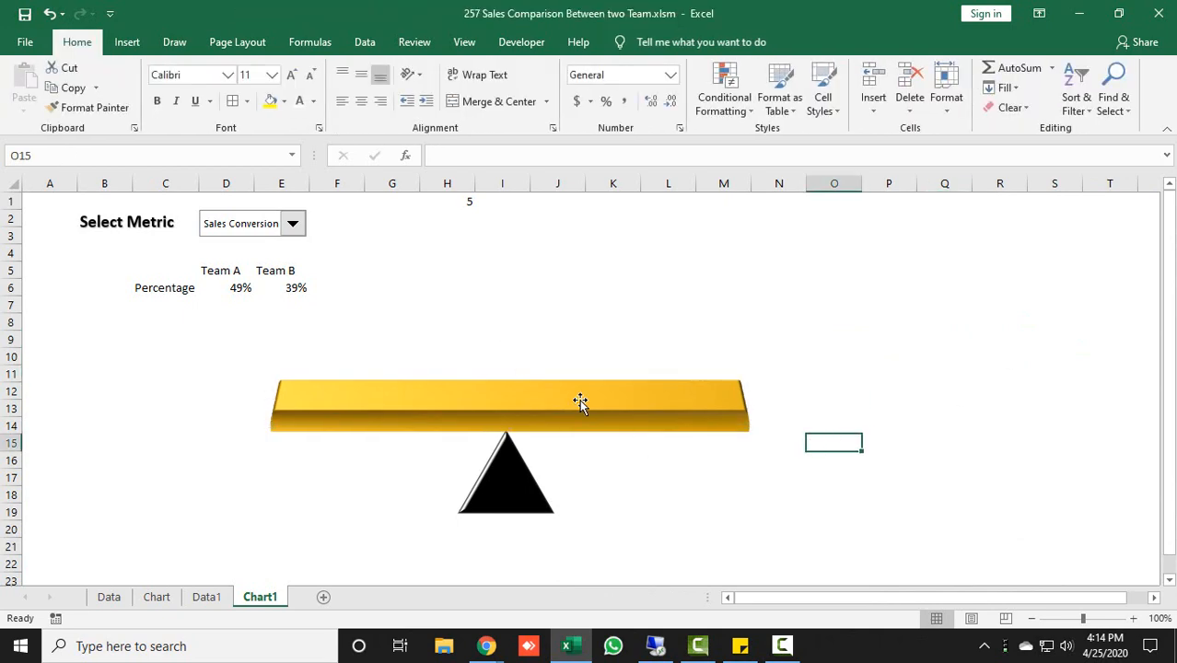
{"action": "left_click", "coordinate": [157, 597]}
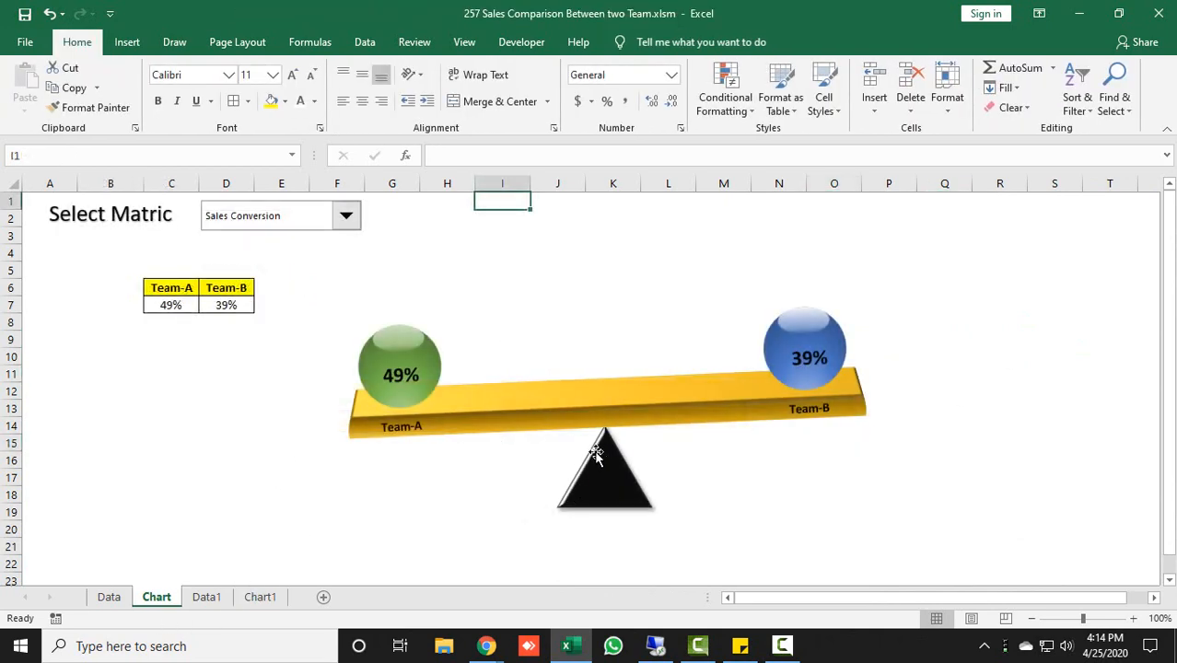
- On the Chart1 sheet, draw a circle about 1" in diameter and place it on the left end of the gold bar
{"action": "left_click", "coordinate": [261, 596]}
{"action": "left_click", "coordinate": [127, 41]}
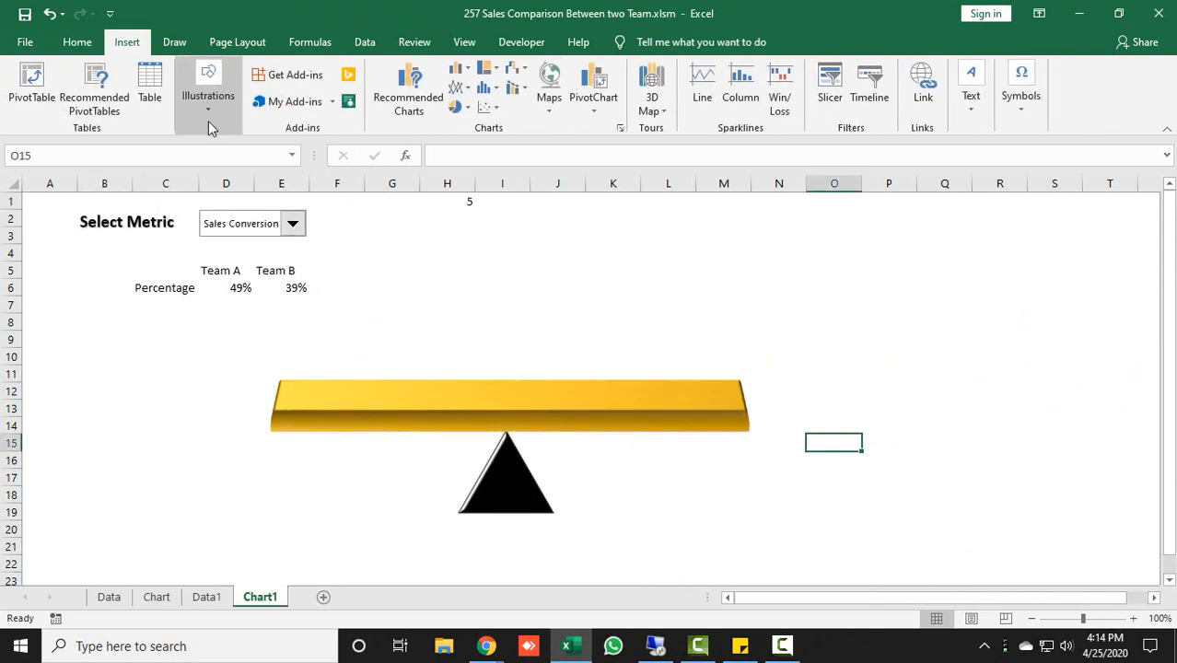
{"action": "left_click", "coordinate": [209, 115]}
{"action": "left_click", "coordinate": [241, 177]}
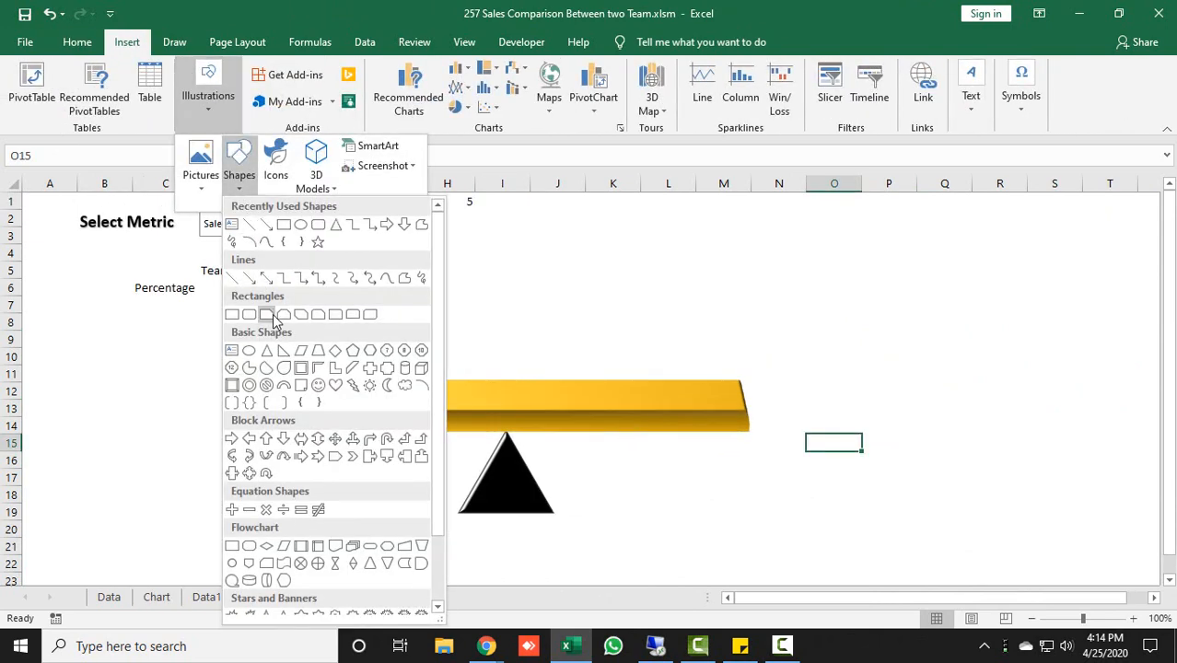
{"action": "left_click", "coordinate": [248, 350]}
{"action": "left_click_drag", "start_coordinate": [439, 292], "coordinate": [526, 380]}
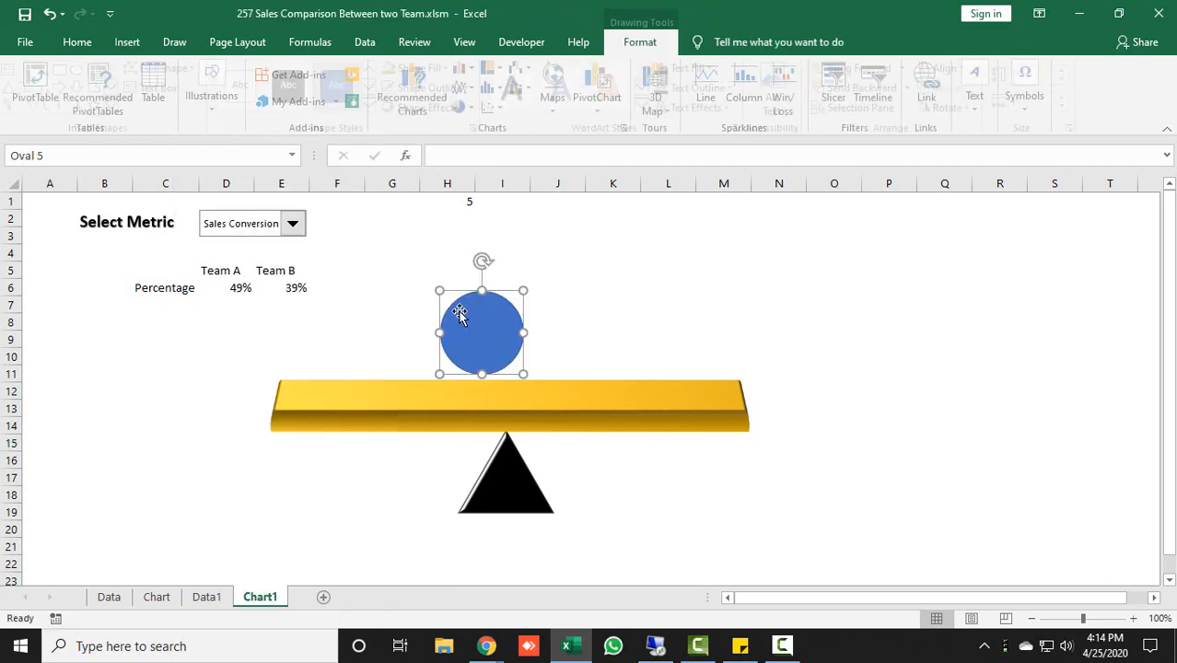
{"action": "left_click_drag", "start_coordinate": [473, 316], "coordinate": [323, 348]}
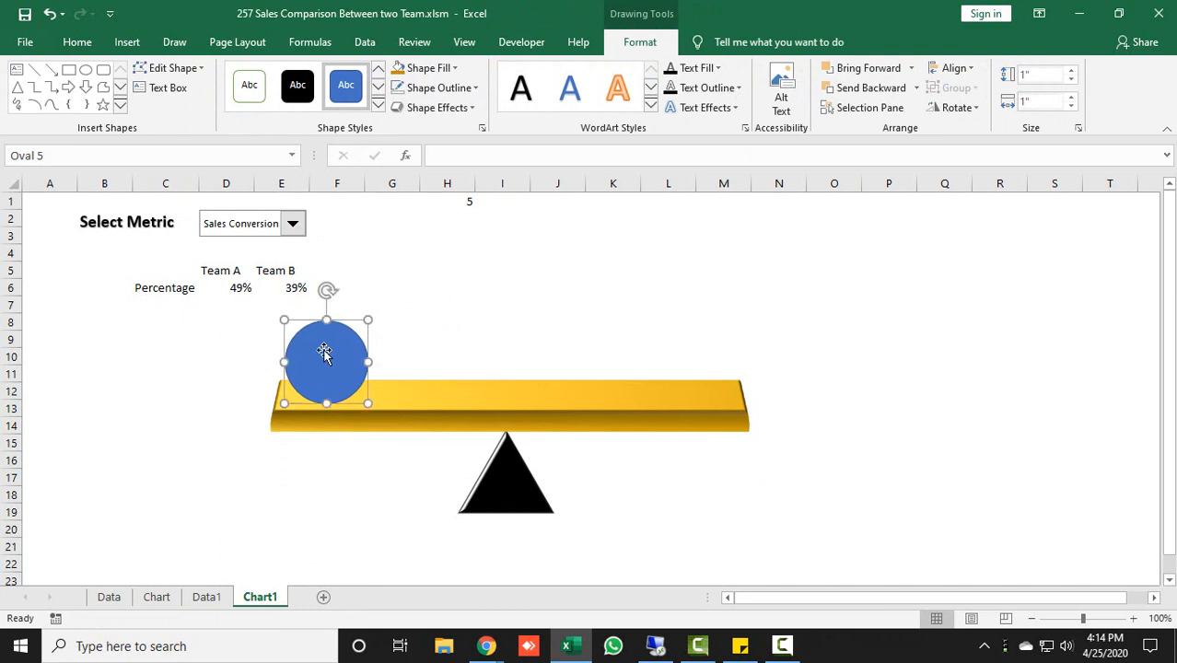
- Shift the triangle, the gold bar and the circle down by about two rows, keeping the balance arrangement intact
{"action": "left_click", "coordinate": [391, 545]}
{"action": "left_click", "coordinate": [524, 501]}
{"action": "left_click_drag", "start_coordinate": [524, 501], "coordinate": [530, 535]}
{"action": "left_click_drag", "start_coordinate": [543, 420], "coordinate": [548, 448]}
{"action": "left_click_drag", "start_coordinate": [333, 366], "coordinate": [346, 398]}
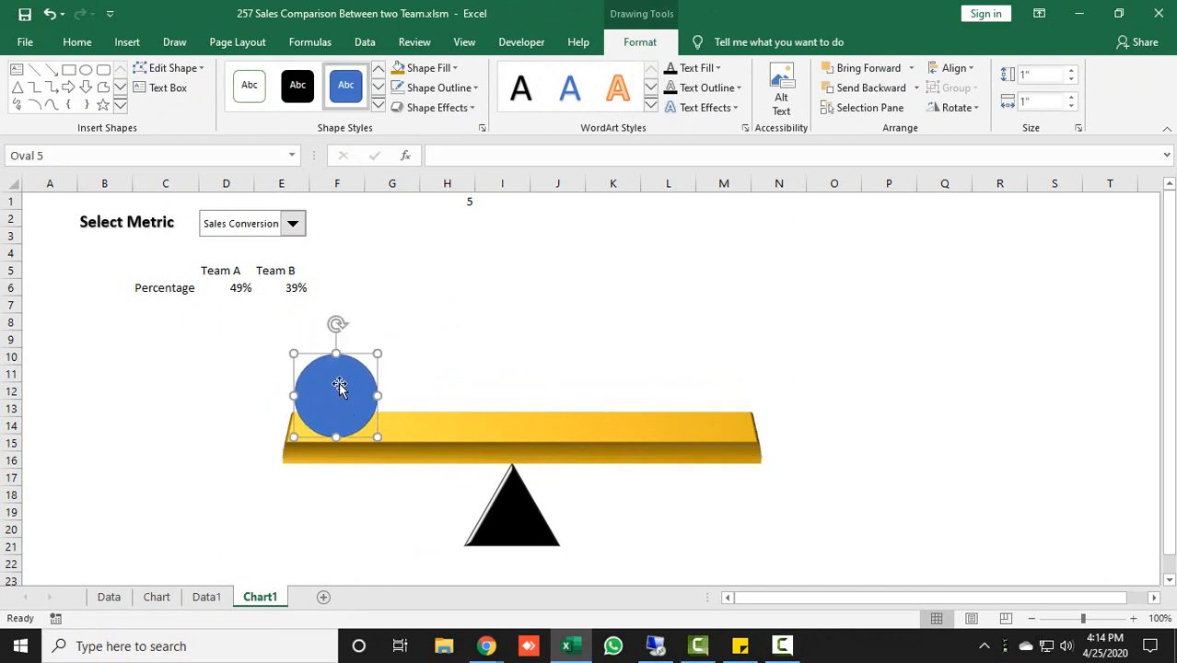
- Remove the circle's outline and apply the Medium Gradient - Accent 6 preset fill
{"action": "left_click", "coordinate": [474, 87]}
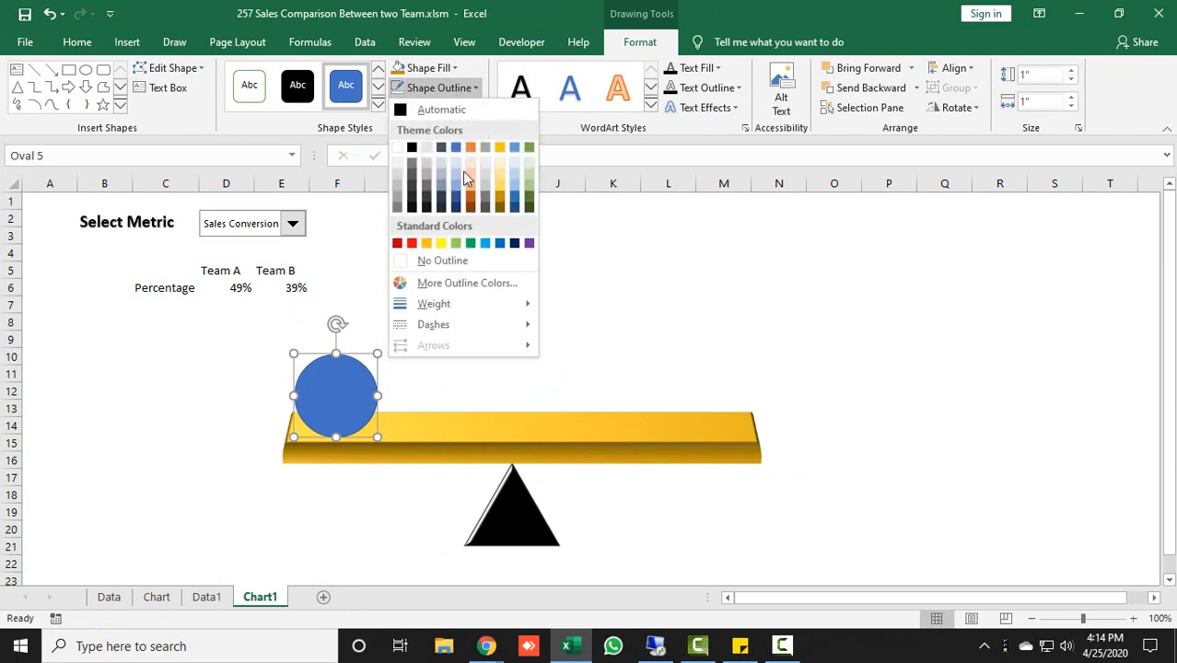
{"action": "left_click", "coordinate": [463, 259]}
{"action": "right_click", "coordinate": [326, 407]}
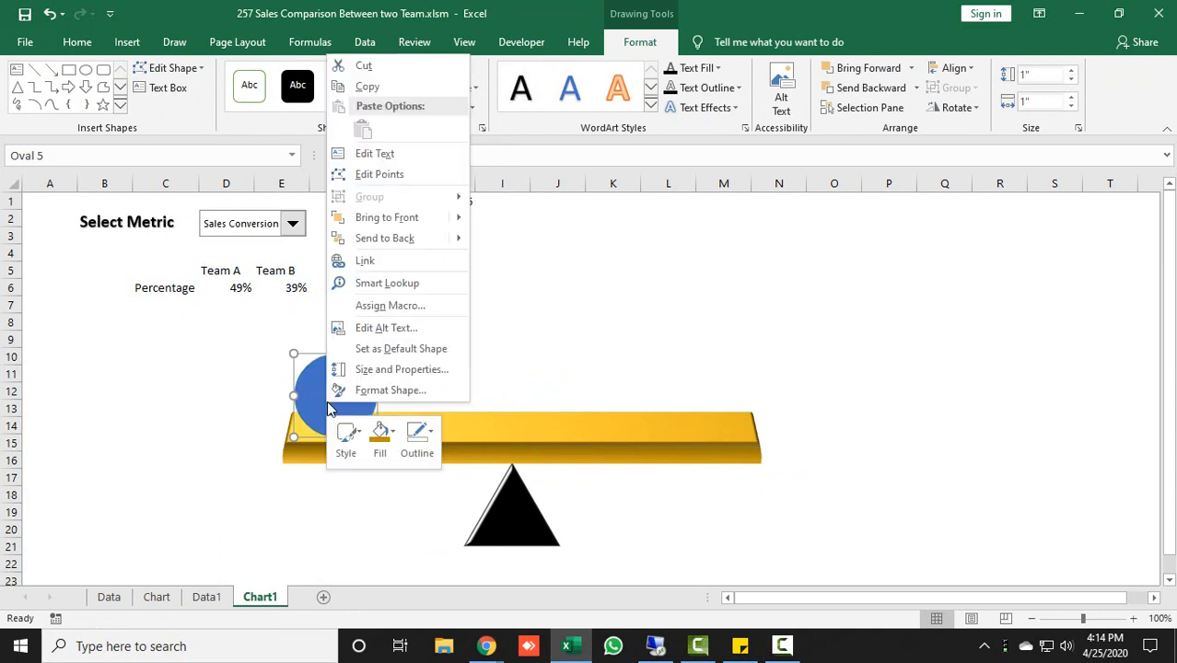
{"action": "left_click", "coordinate": [385, 390]}
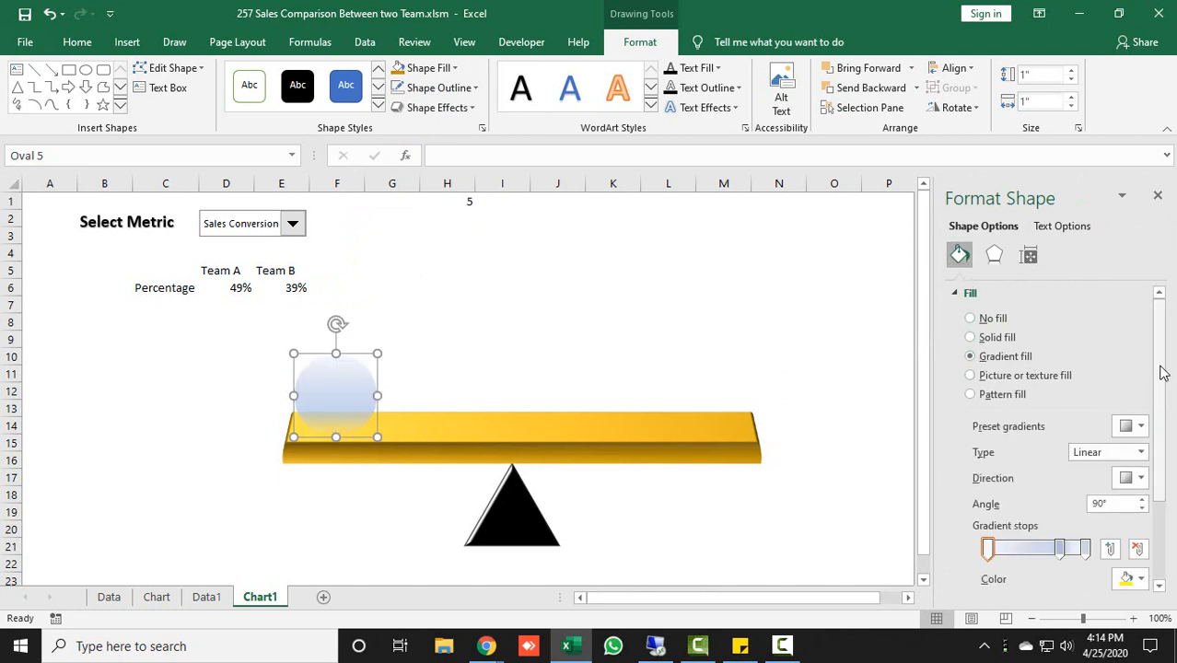
{"action": "scroll", "coordinate": [1158, 405], "scroll_direction": "down", "scroll_amount": 3}
{"action": "scroll", "coordinate": [1164, 410], "scroll_direction": "up", "scroll_amount": 1}
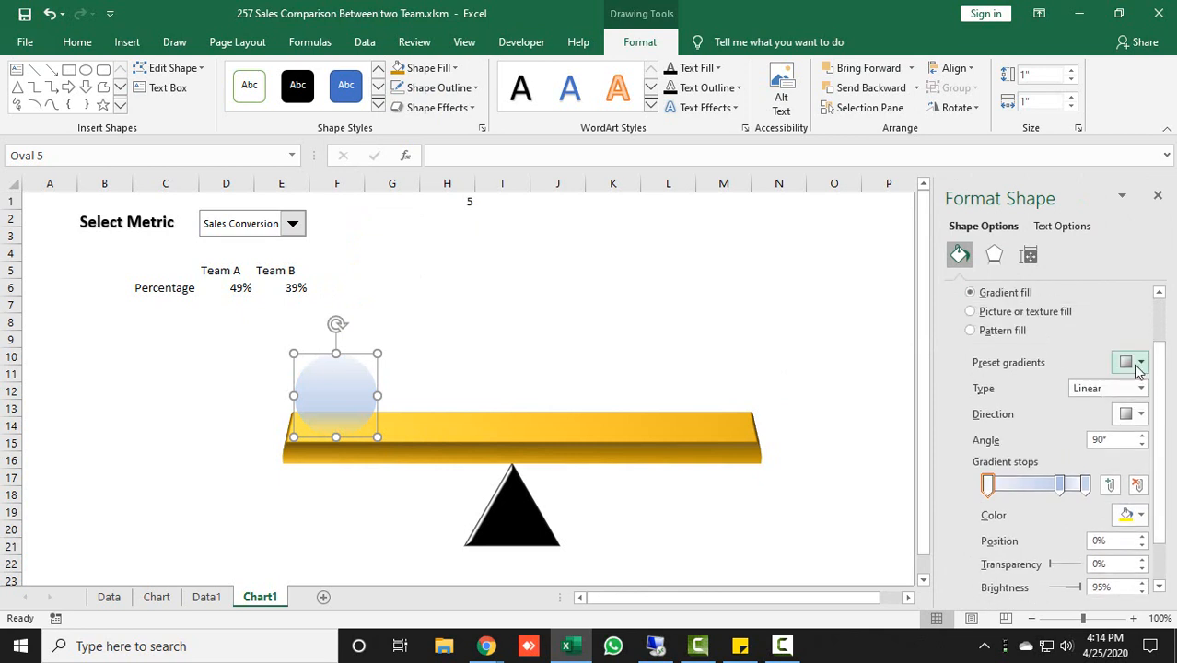
{"action": "left_click", "coordinate": [1138, 365]}
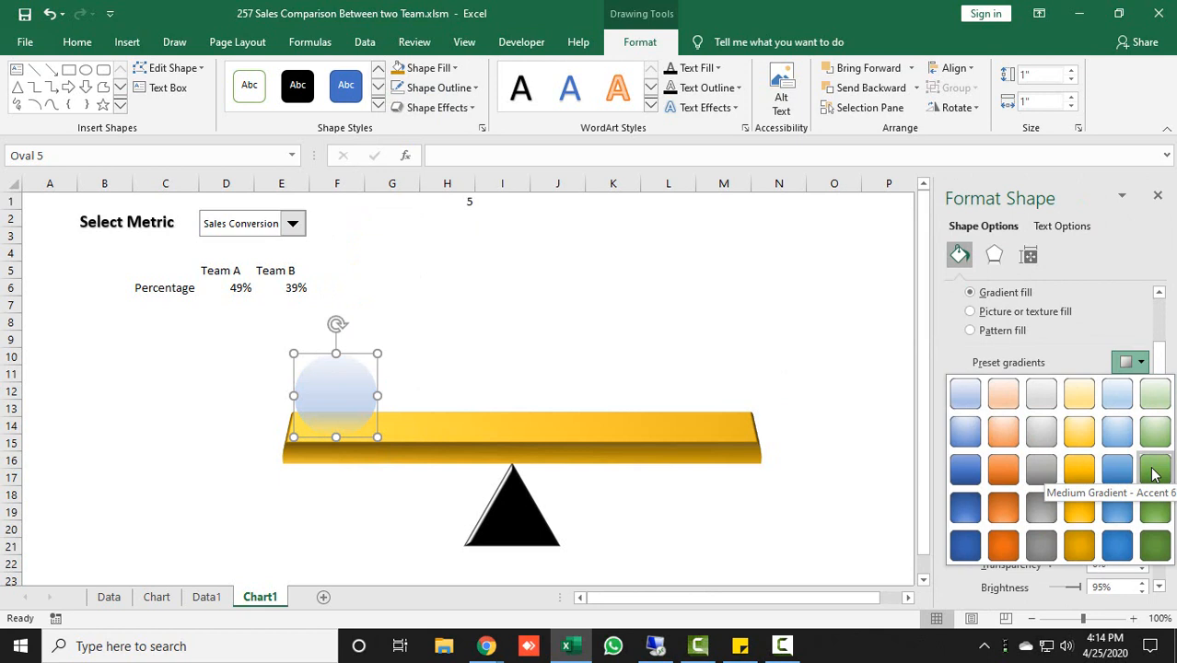
{"action": "left_click", "coordinate": [1155, 472]}
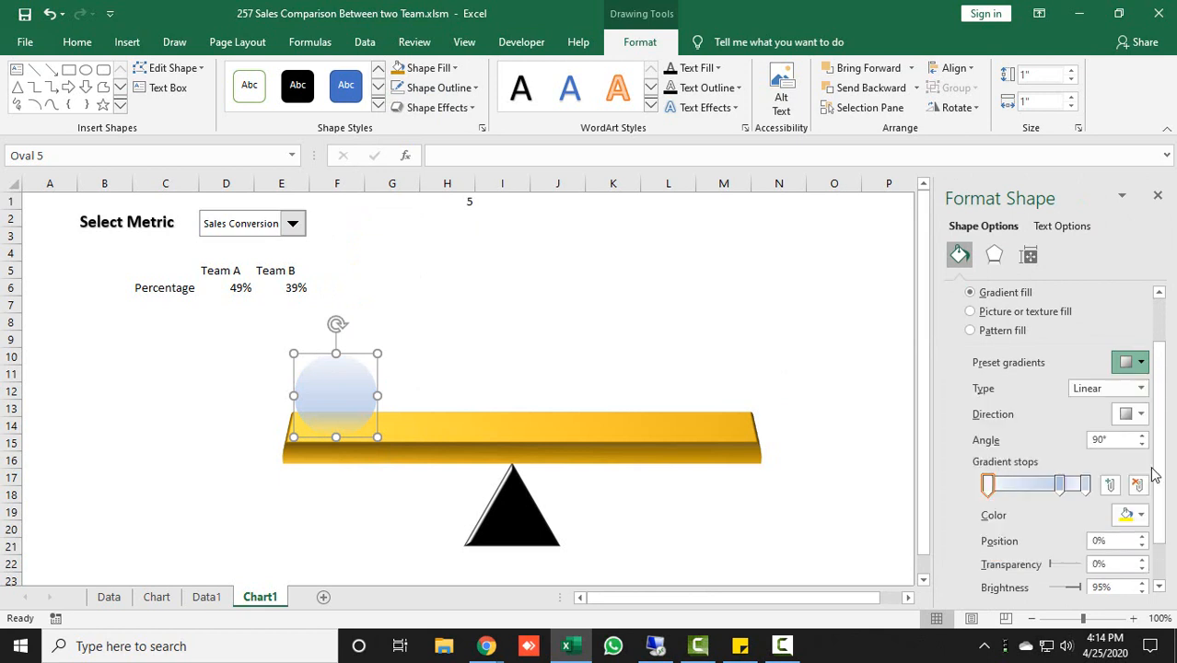
{"action": "left_click", "coordinate": [1155, 198]}
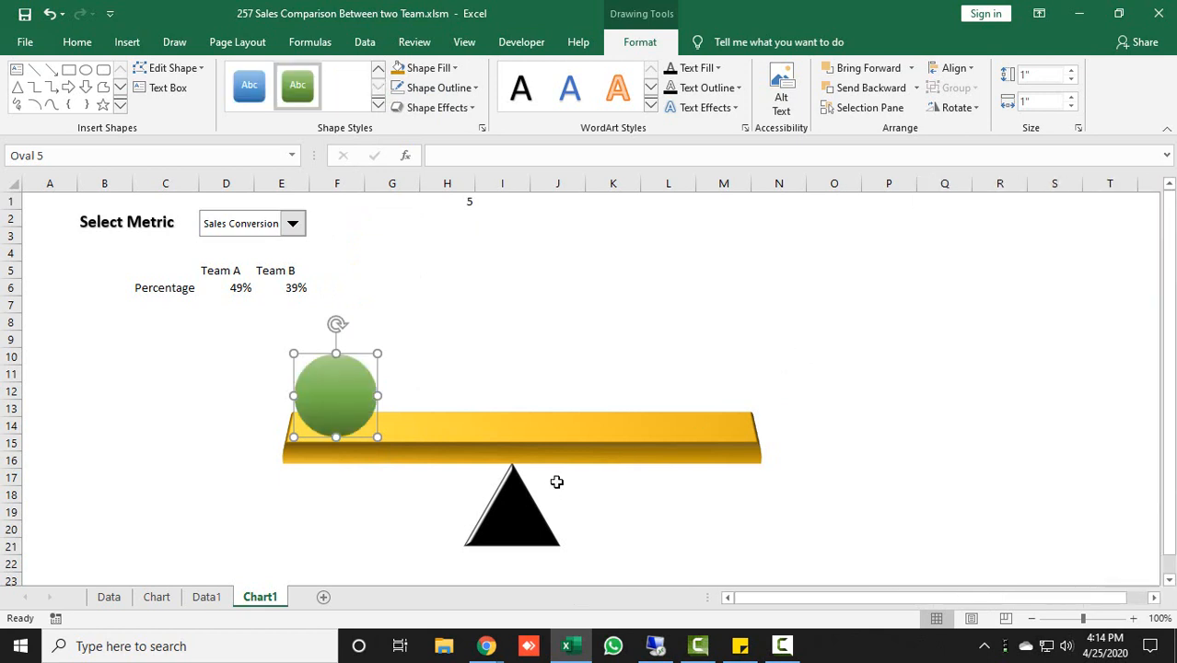
- Check the finished Chart sheet, then draw a small oval about 0.5" wide and 0.32" high near the green ball's top on Chart1
{"action": "left_click", "coordinate": [159, 597]}
{"action": "left_click", "coordinate": [259, 596]}
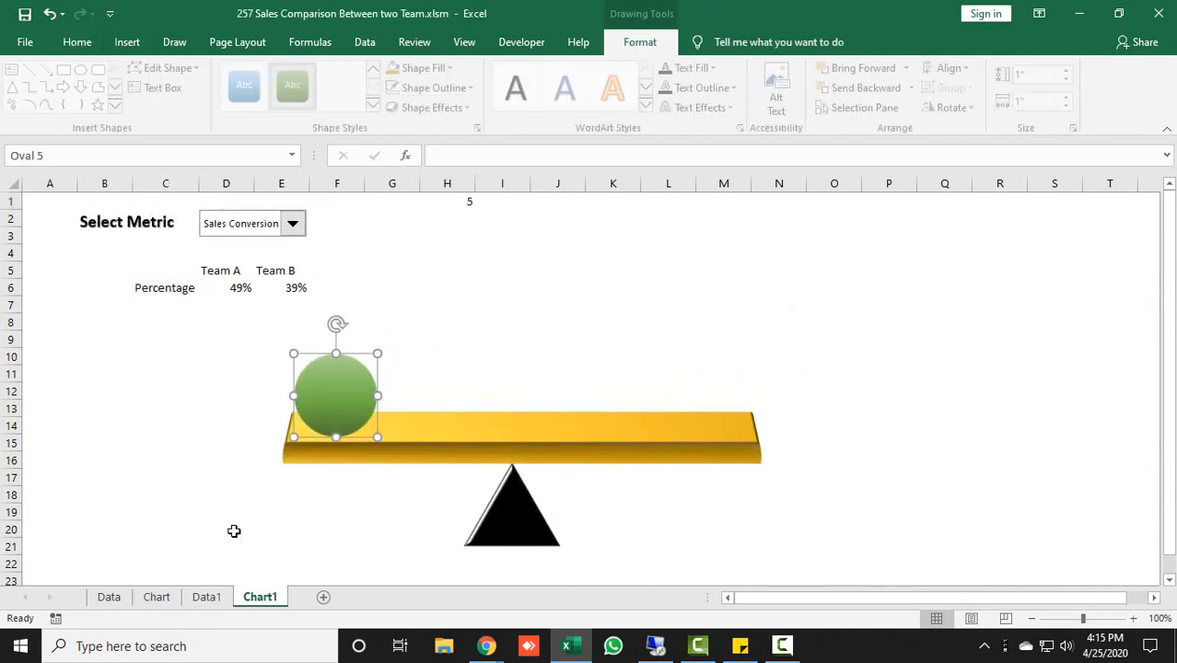
{"action": "left_click", "coordinate": [128, 41]}
{"action": "left_click", "coordinate": [210, 101]}
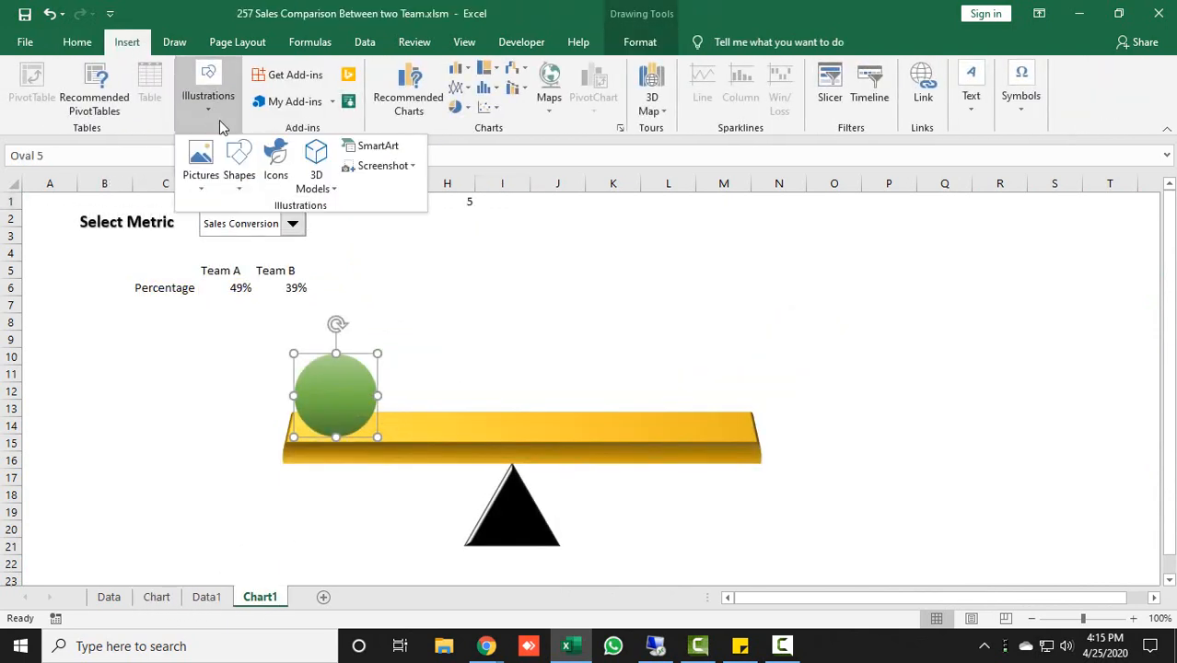
{"action": "left_click", "coordinate": [239, 170]}
{"action": "left_click", "coordinate": [307, 232]}
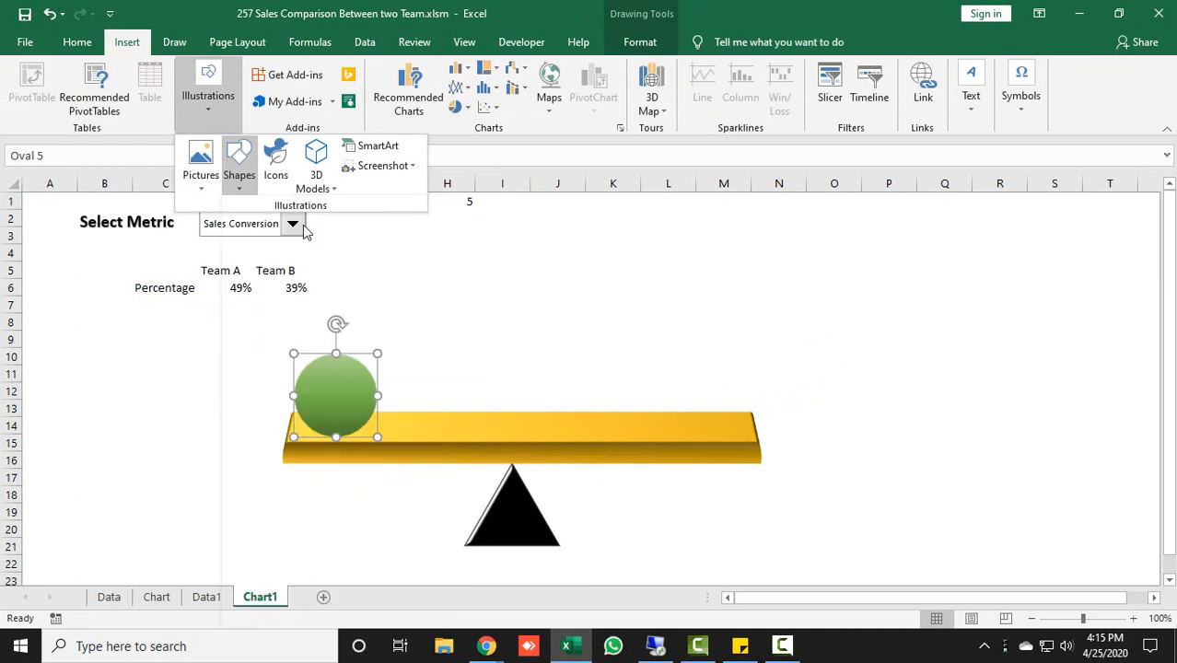
{"action": "mouse_move", "coordinate": [409, 339]}
{"action": "left_mouse_down"}
{"action": "mouse_move", "coordinate": [438, 353]}
{"action": "mouse_move", "coordinate": [334, 372]}
{"action": "left_mouse_up"}
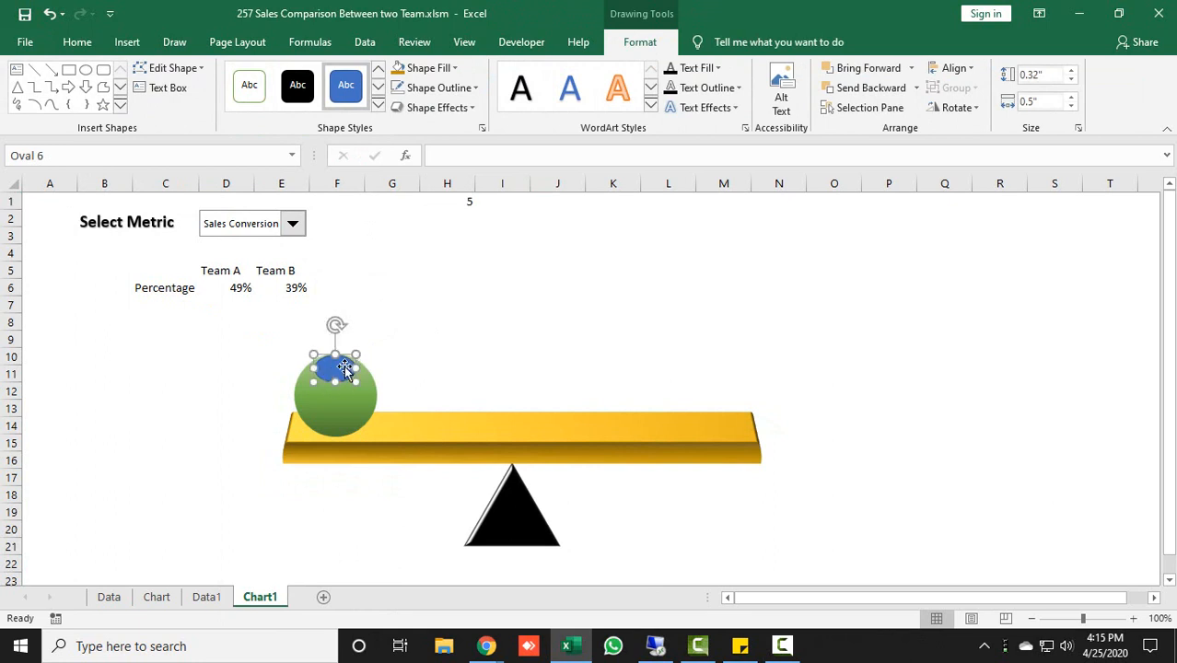
- Remove the small oval's outline and fill it with the lightest green preset gradient
{"action": "left_click", "coordinate": [469, 91]}
{"action": "left_click", "coordinate": [480, 258]}
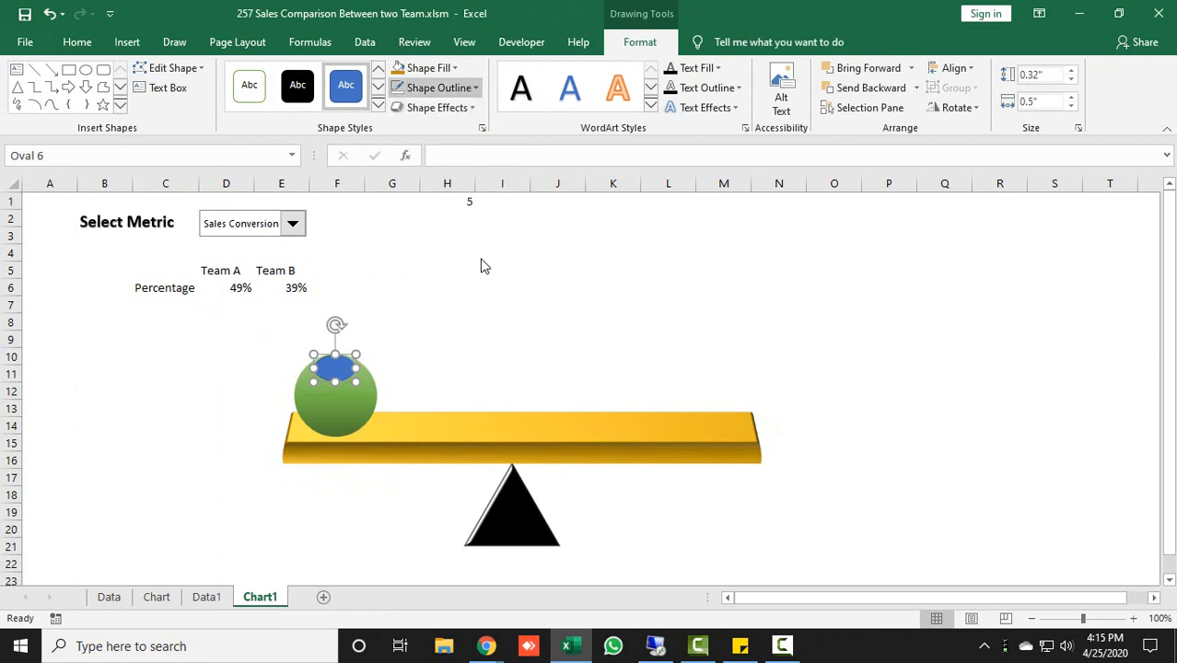
{"action": "right_click", "coordinate": [346, 370]}
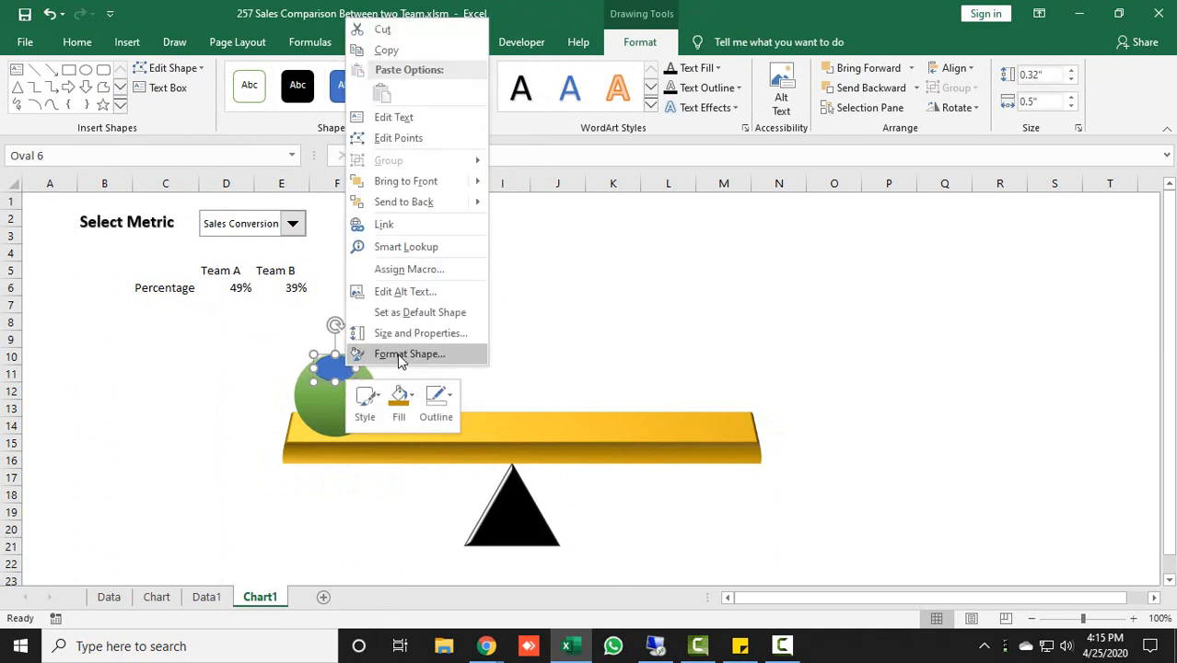
{"action": "left_click", "coordinate": [396, 354]}
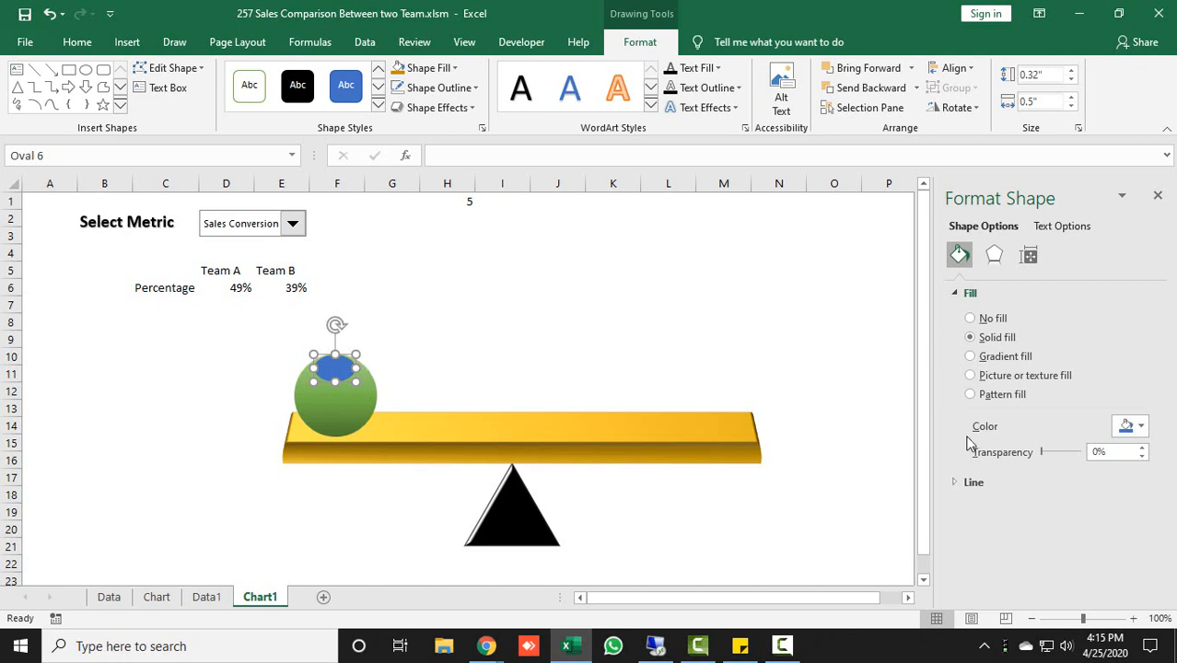
{"action": "left_click", "coordinate": [1006, 357]}
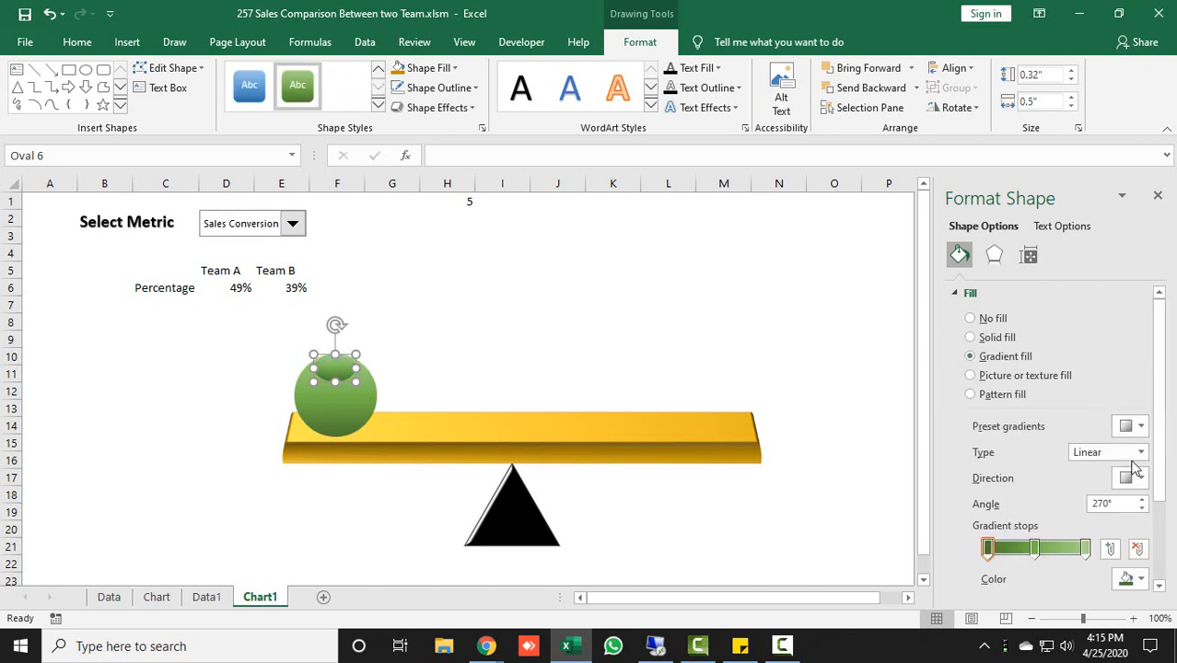
{"action": "left_click", "coordinate": [1140, 425]}
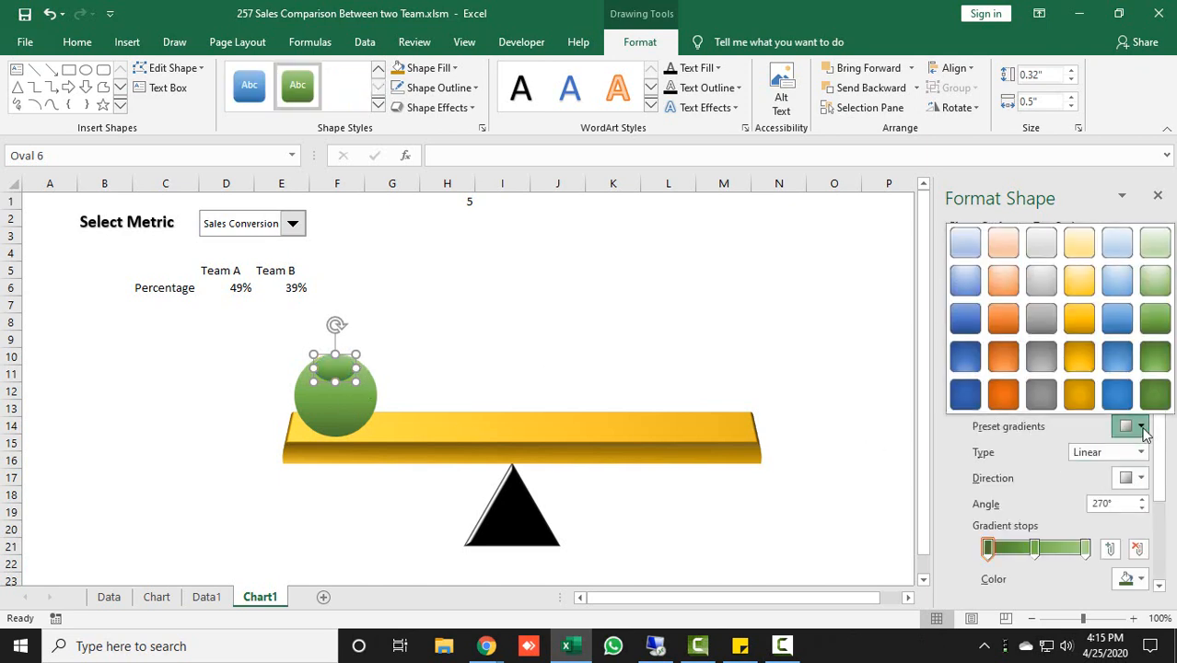
{"action": "left_click", "coordinate": [1157, 249]}
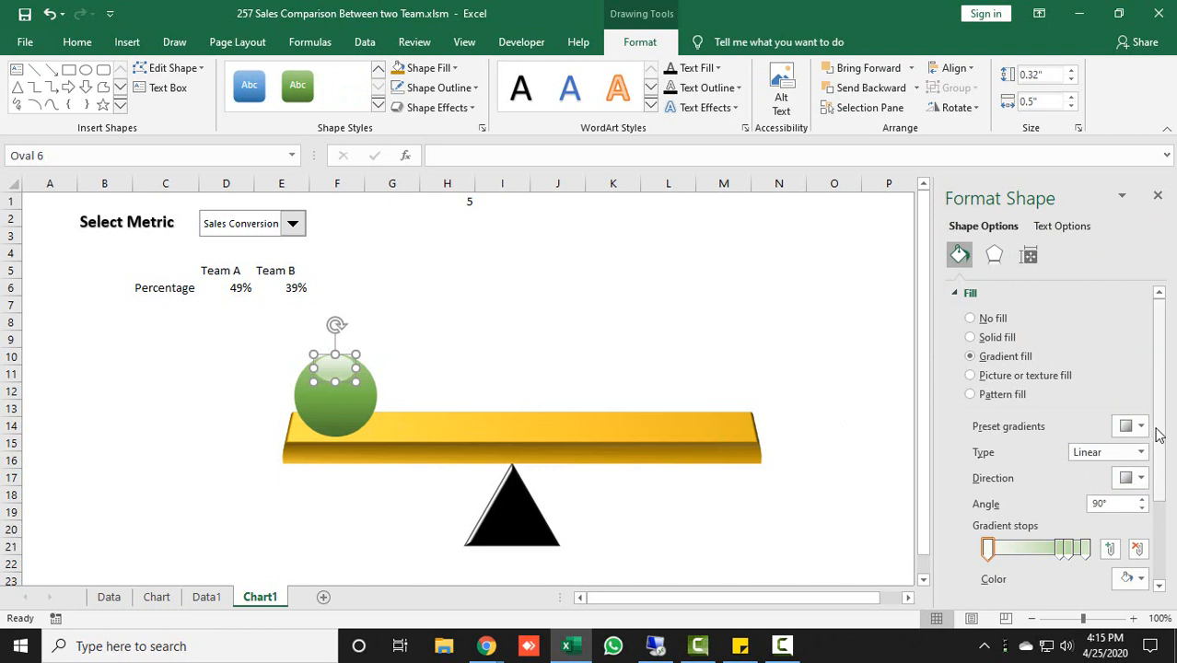
- Remove the gradient stop at position 83% from the small oval's fill
{"action": "left_click_drag", "start_coordinate": [1157, 429], "coordinate": [1151, 490]}
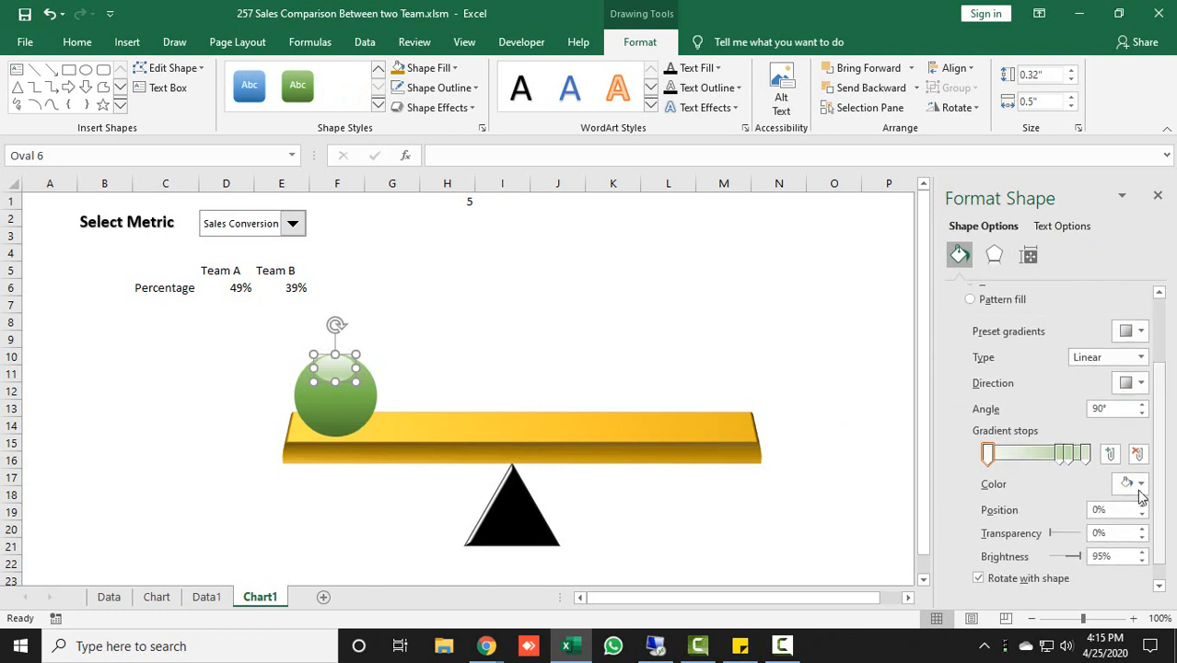
{"action": "left_click", "coordinate": [1071, 458]}
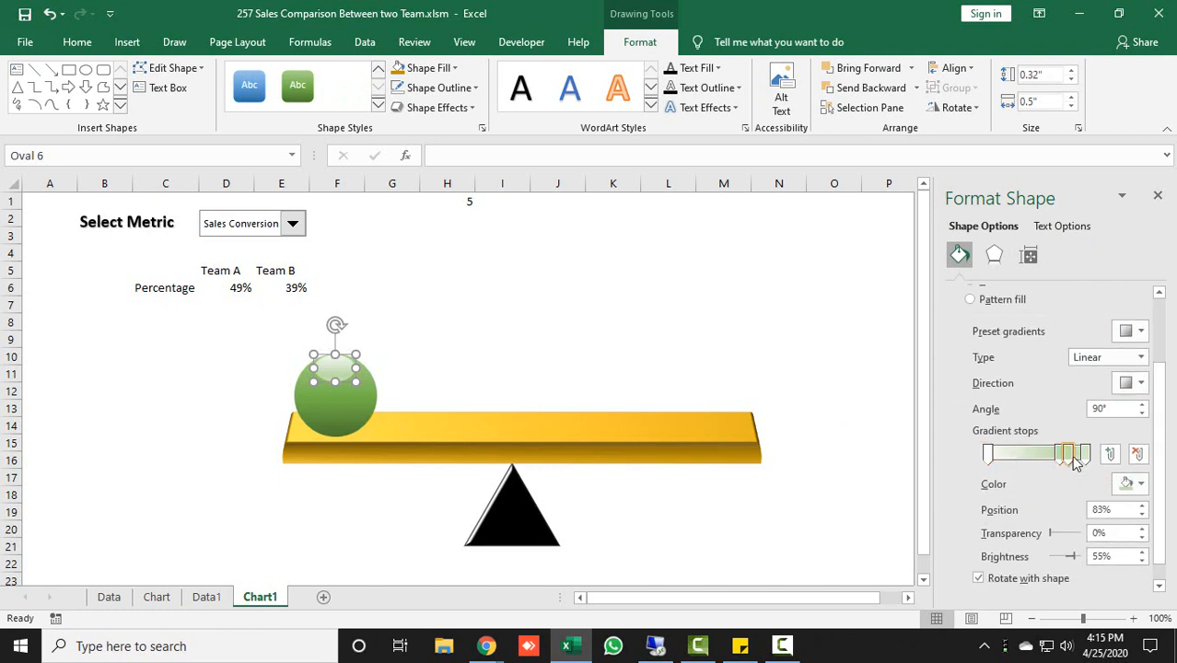
{"action": "left_click", "coordinate": [1138, 457]}
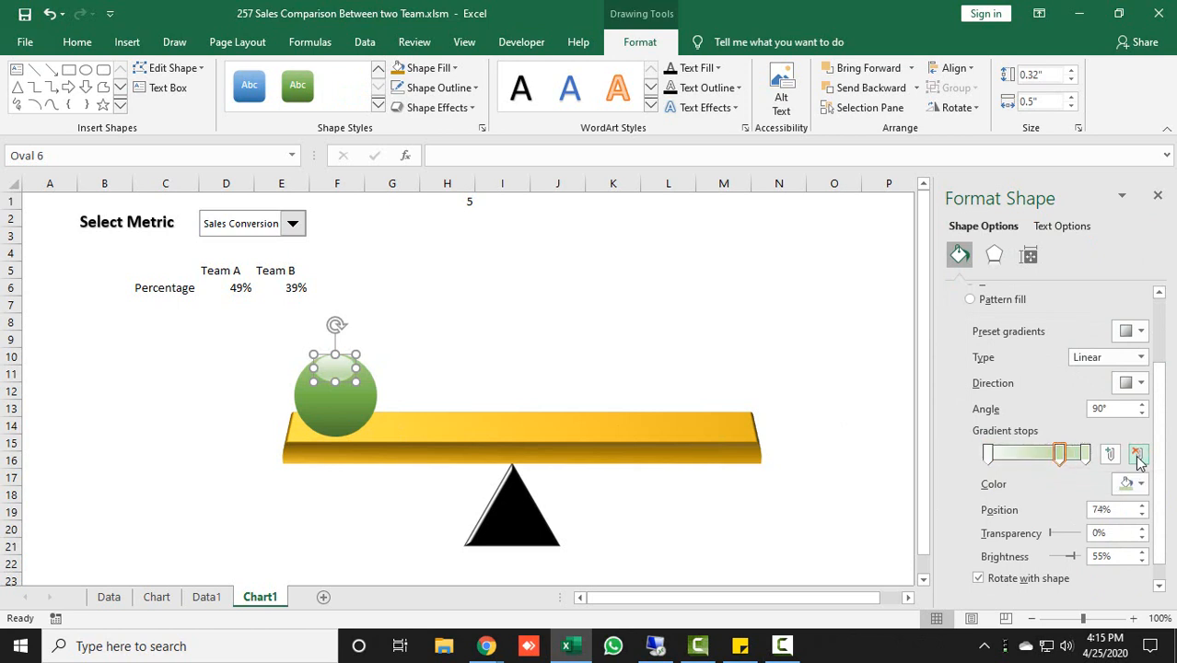
- Set the small oval's gradient transparency to 30% at the 74% stop and 100% at the last stop
{"action": "left_click", "coordinate": [1061, 455]}
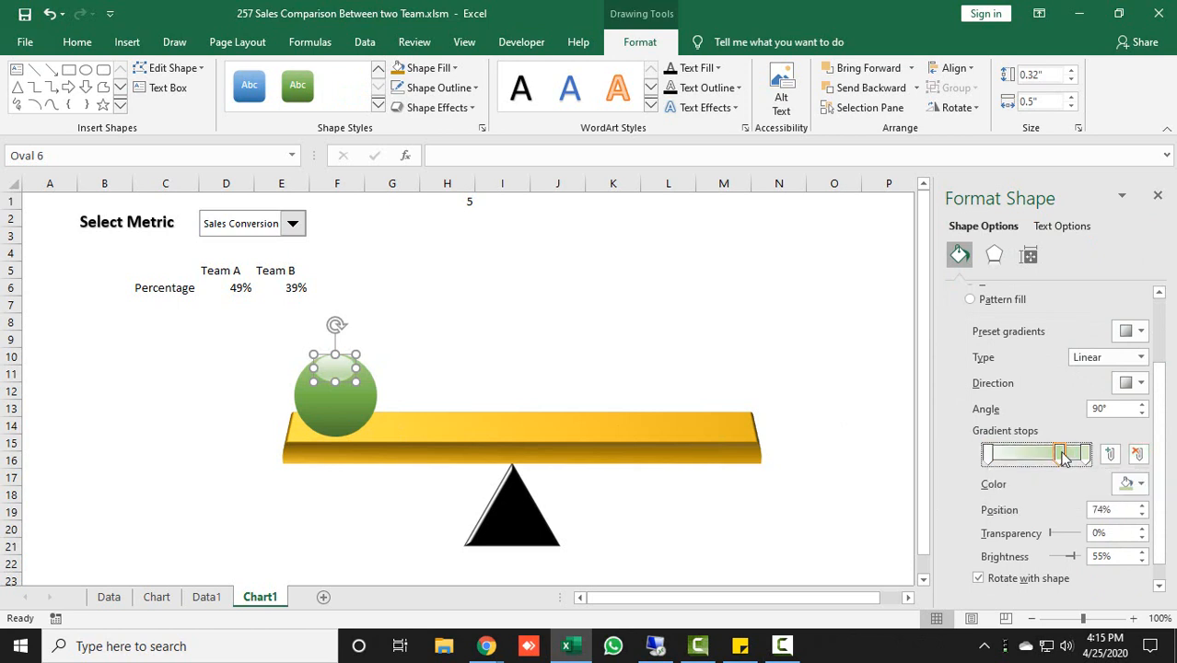
{"action": "left_click_drag", "start_coordinate": [1116, 534], "coordinate": [1047, 536]}
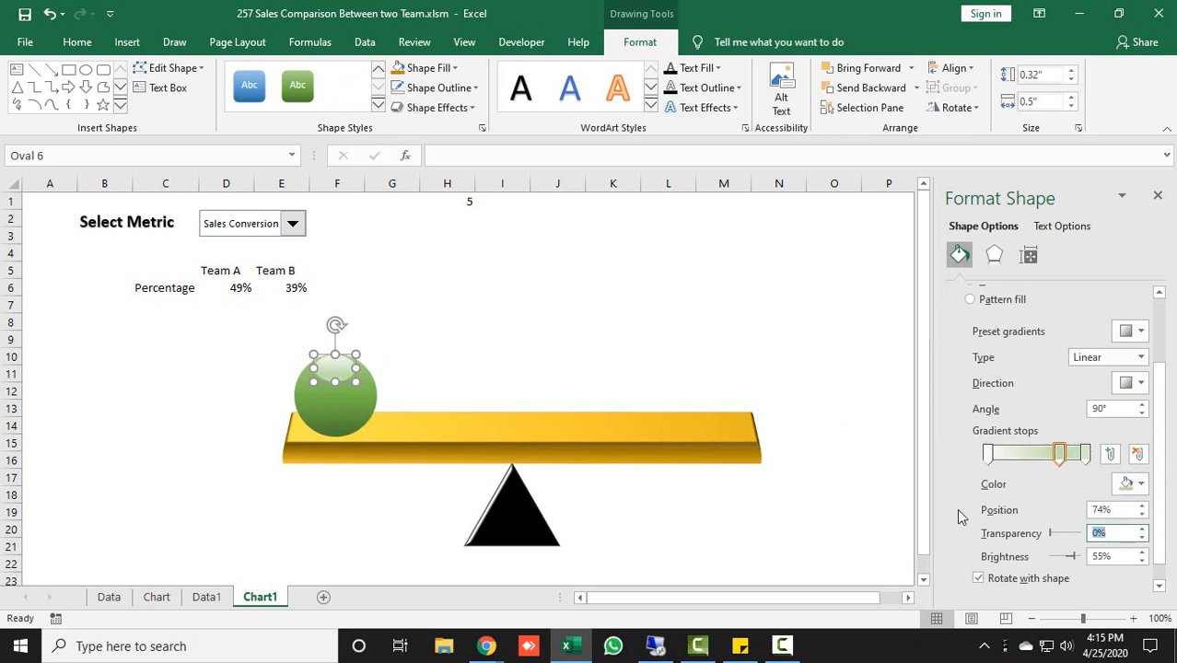
{"action": "type", "text": "30"}
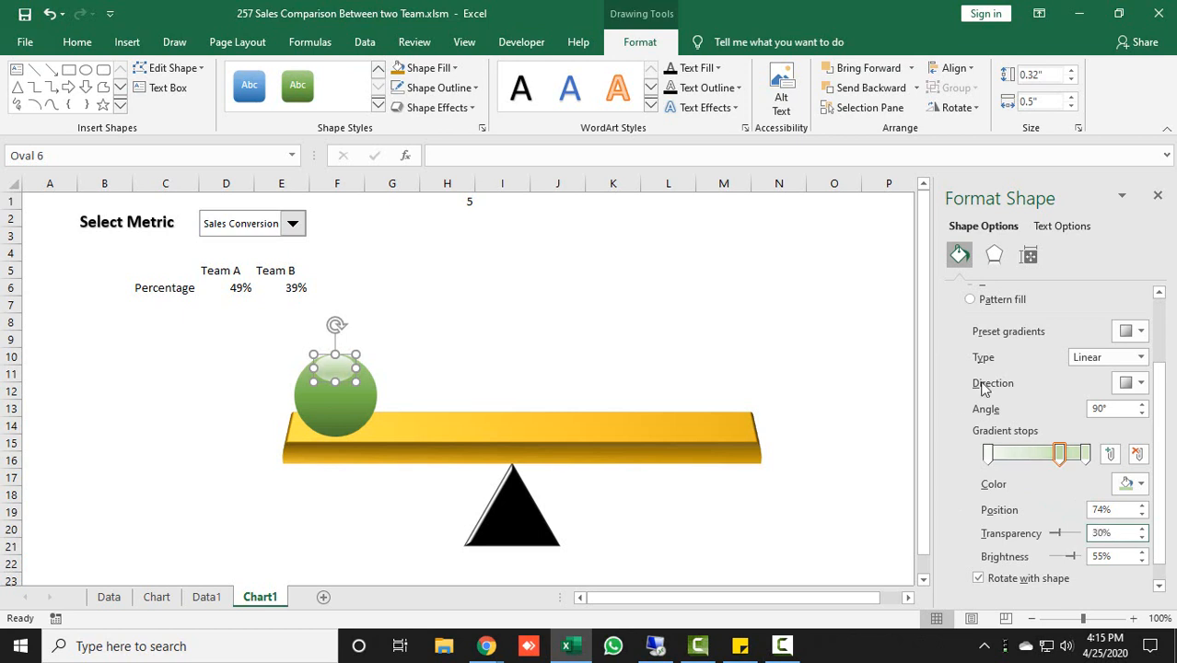
{"action": "left_click", "coordinate": [1085, 455]}
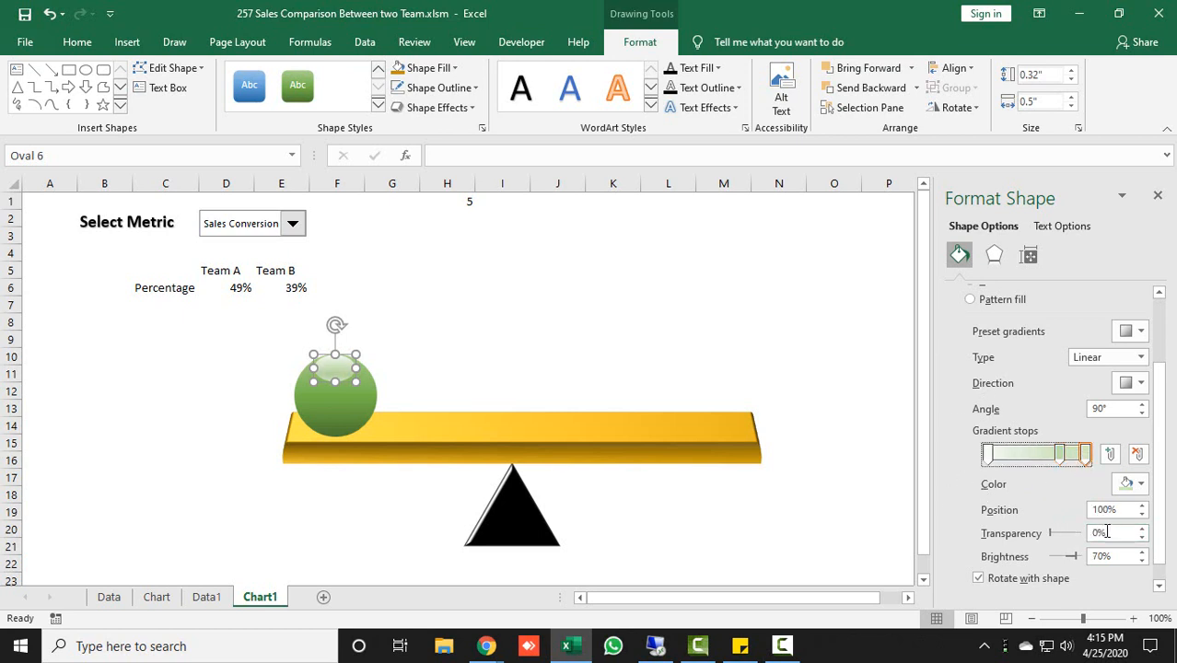
{"action": "left_click_drag", "start_coordinate": [1108, 532], "coordinate": [1071, 539]}
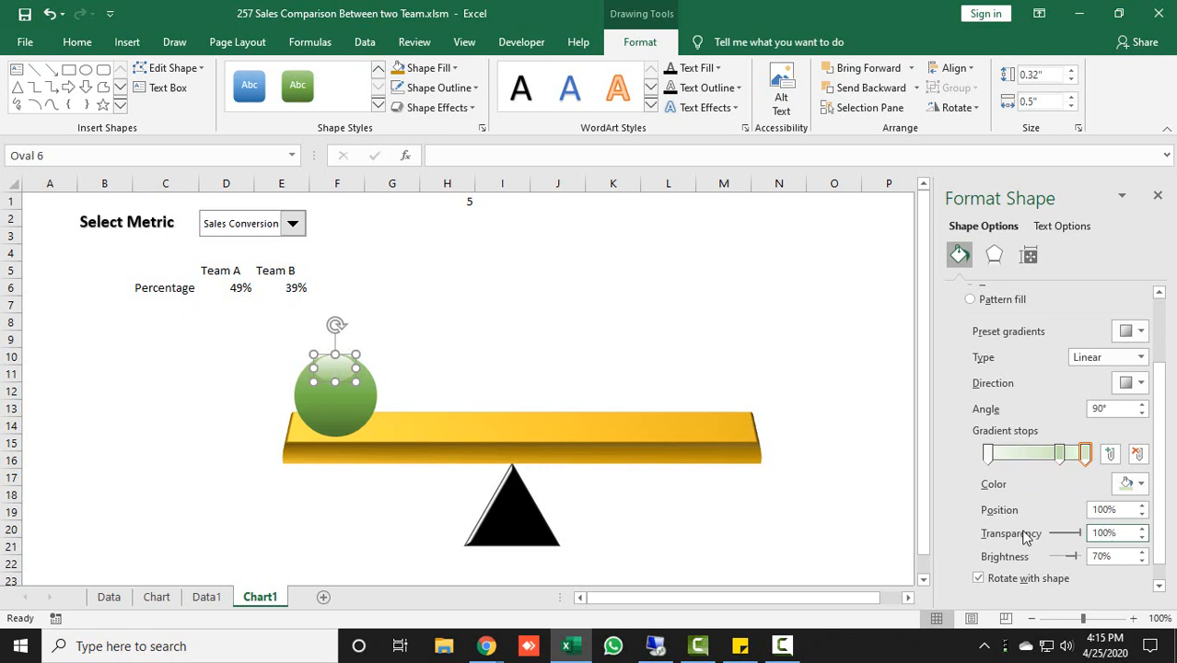
{"action": "left_click", "coordinate": [1157, 195]}
{"action": "left_click", "coordinate": [437, 367]}
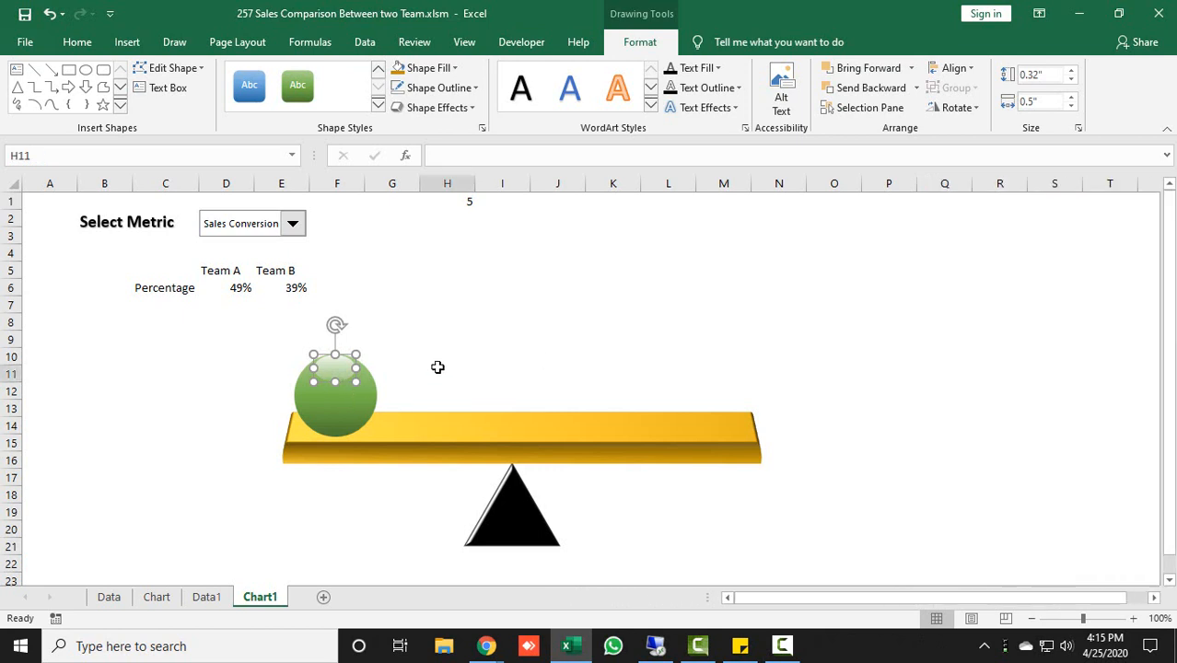
- Duplicate the green ball with its highlight oval and place the copy on the right end of the gold bar
{"action": "left_click", "coordinate": [349, 381]}
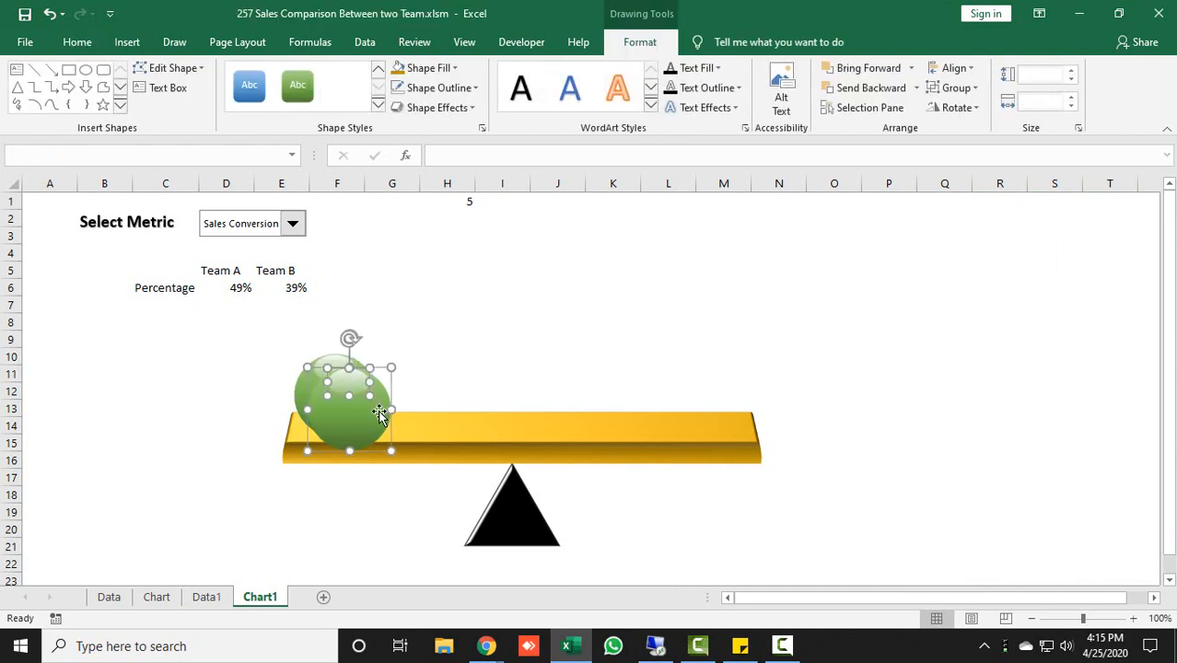
{"action": "left_click_drag", "start_coordinate": [377, 402], "coordinate": [734, 400]}
{"action": "left_click", "coordinate": [865, 380]}
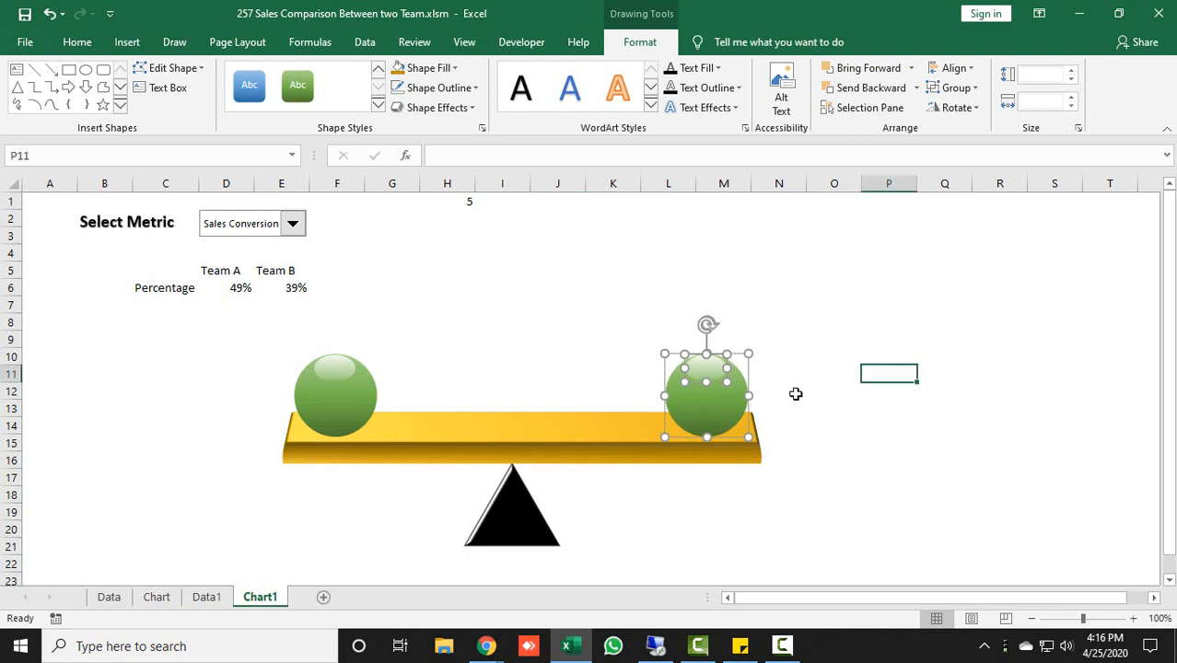
- Fill the right-hand ball with the medium-dark blue preset gradient from the third row of presets
{"action": "left_click", "coordinate": [700, 408]}
{"action": "right_click", "coordinate": [700, 408]}
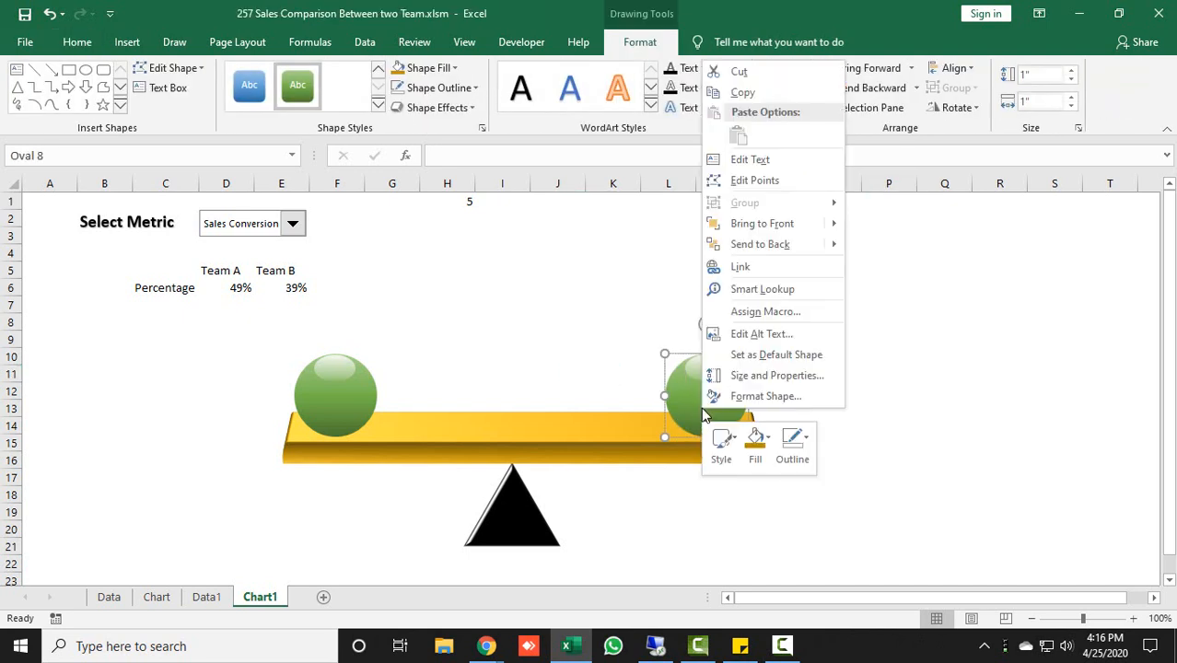
{"action": "left_click", "coordinate": [771, 395]}
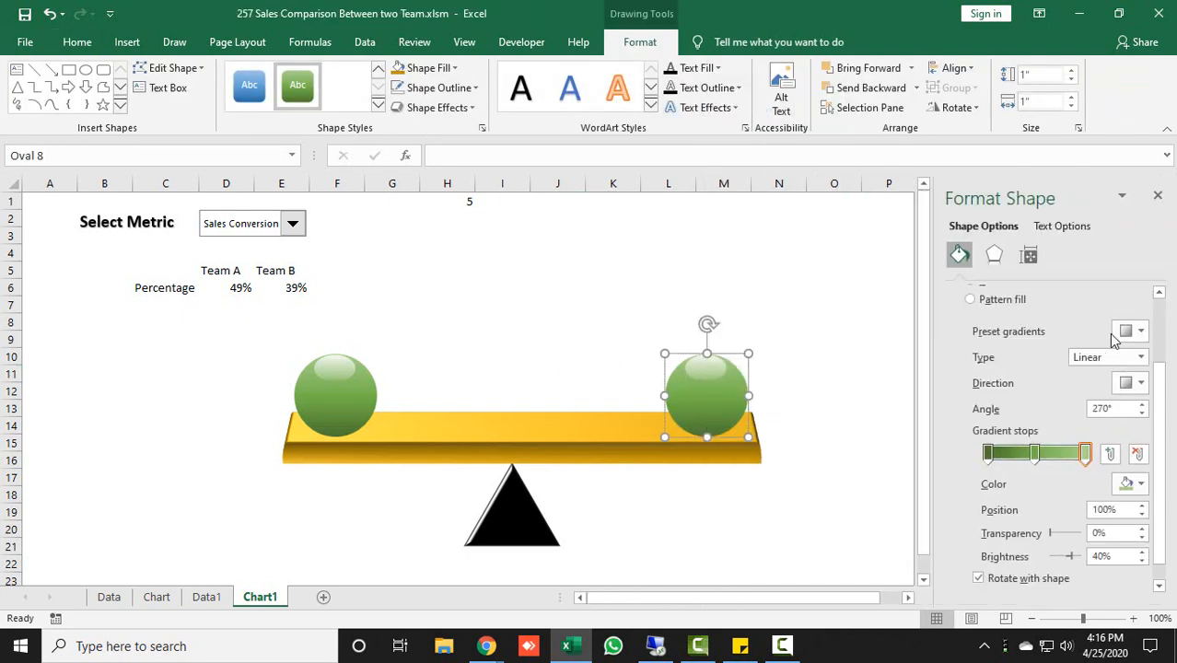
{"action": "left_click_drag", "start_coordinate": [1161, 370], "coordinate": [1161, 313]}
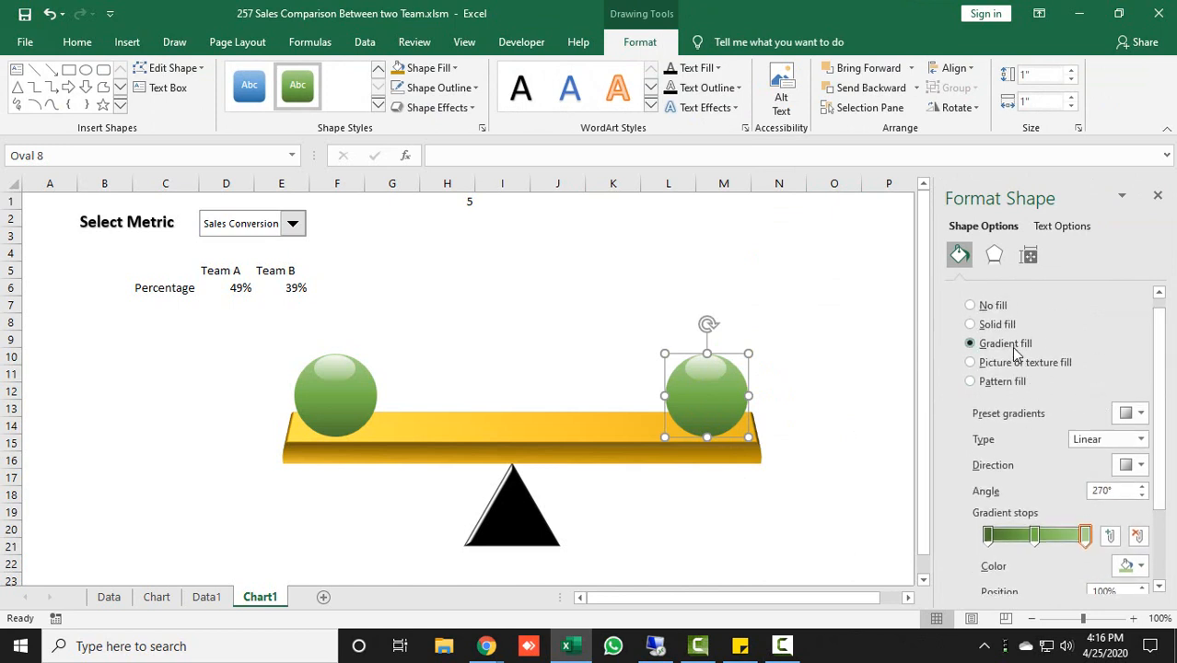
{"action": "left_click", "coordinate": [1132, 420]}
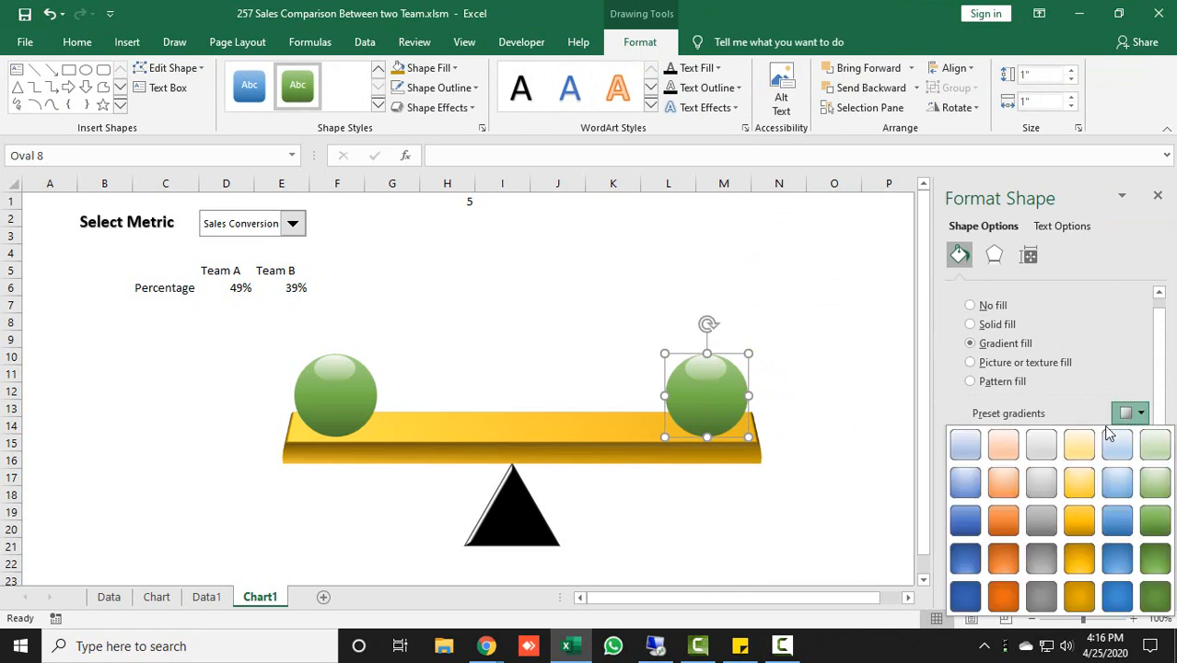
{"action": "left_click", "coordinate": [964, 525]}
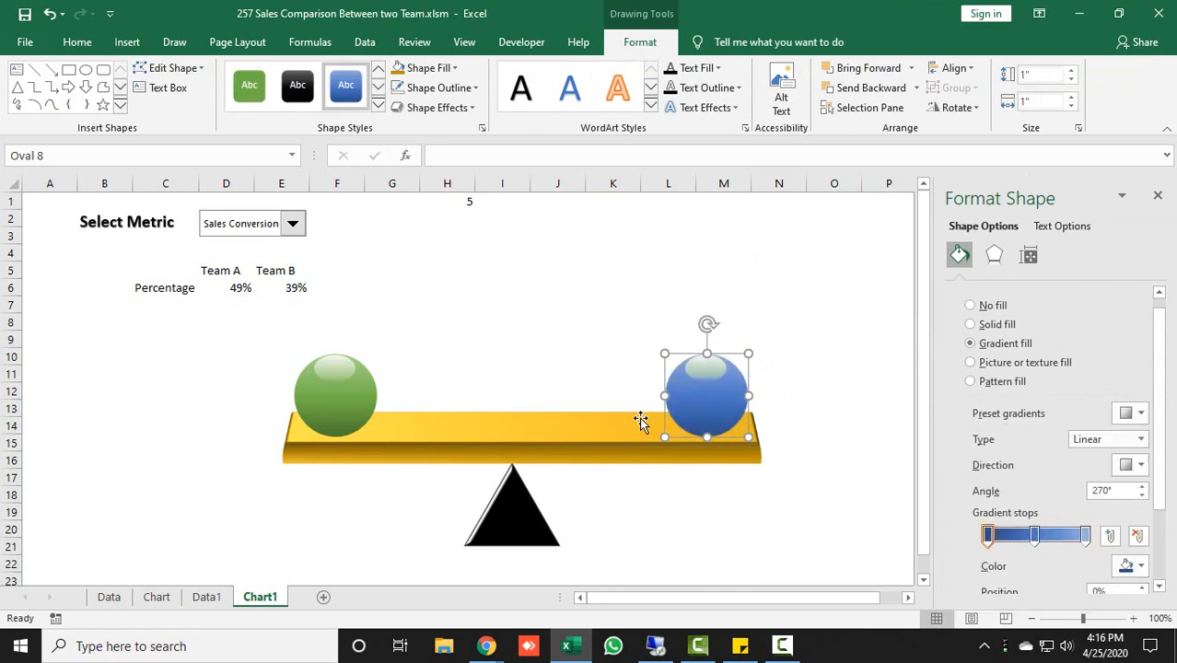
- Fill the right ball's highlight oval with the Light Gradient - Accent 1 preset and remove its gradient stop at 83%
{"action": "left_click", "coordinate": [701, 372]}
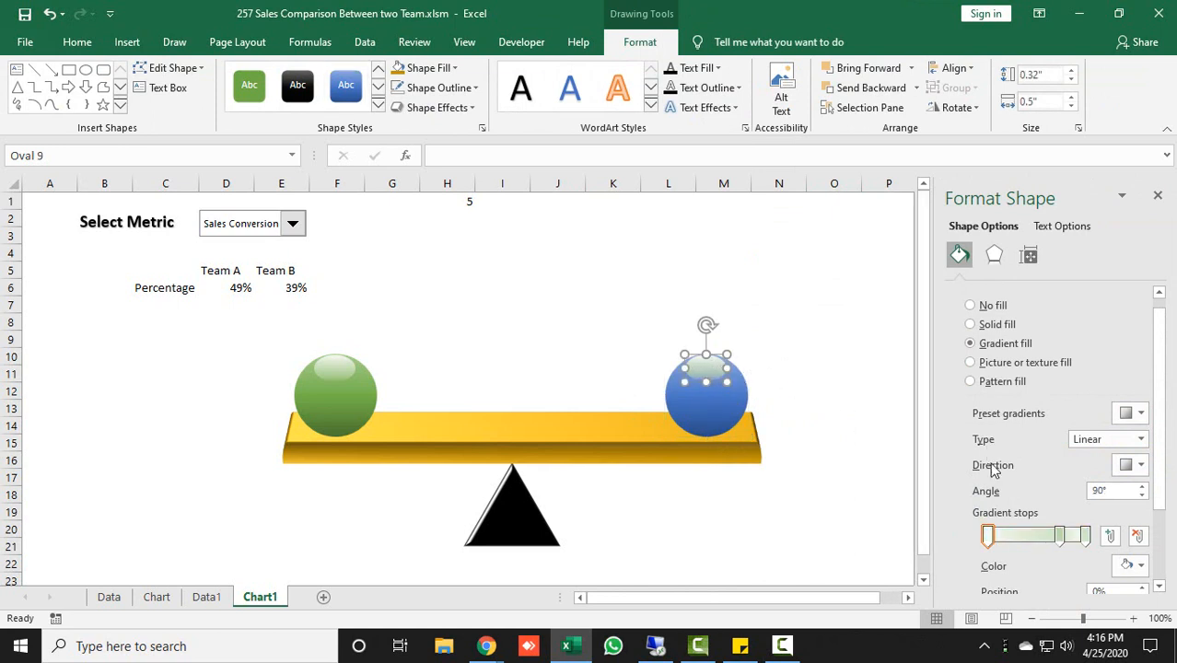
{"action": "left_click", "coordinate": [1138, 417]}
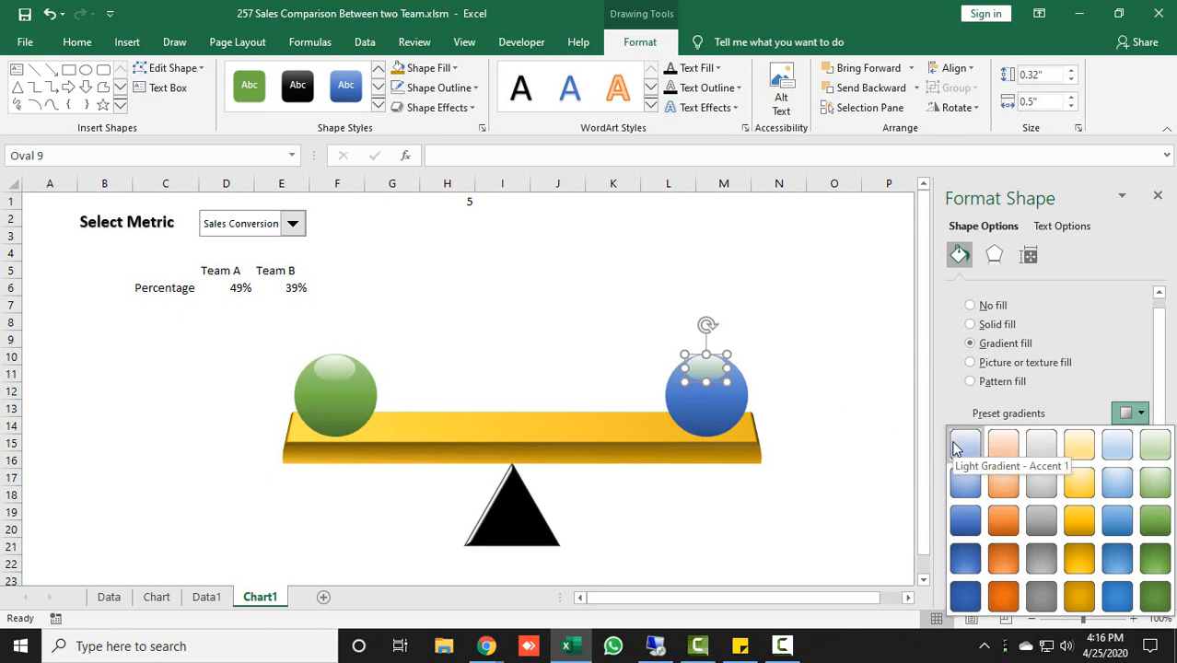
{"action": "left_click", "coordinate": [954, 447]}
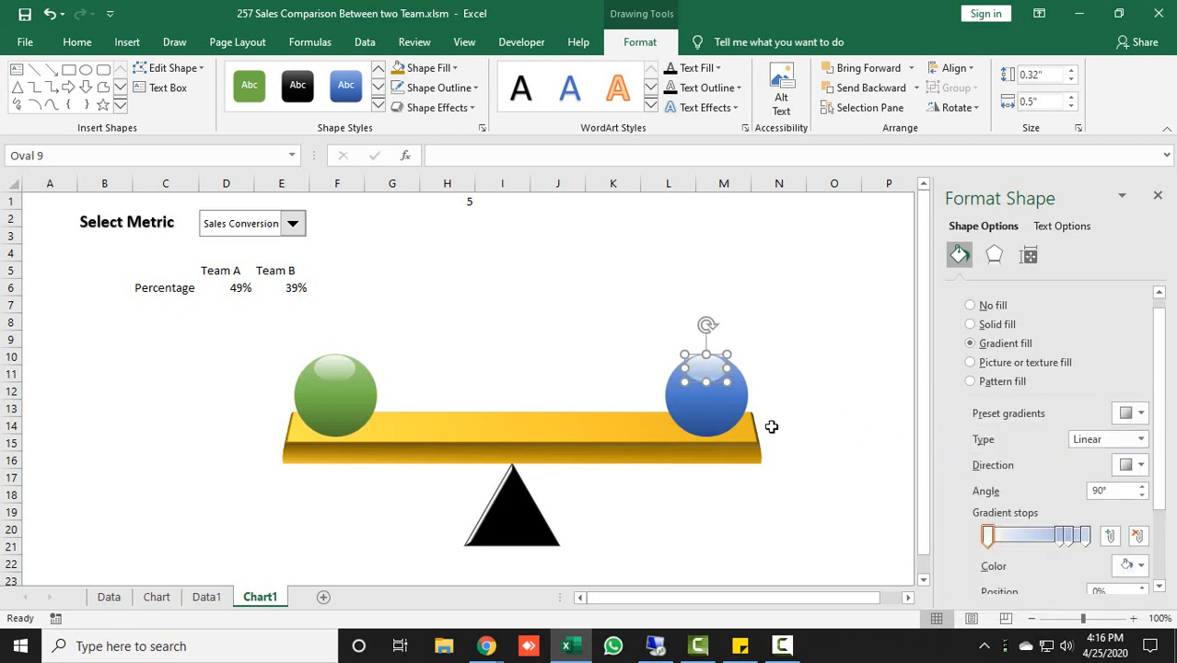
{"action": "scroll", "coordinate": [1162, 460], "scroll_direction": "down", "scroll_amount": 3}
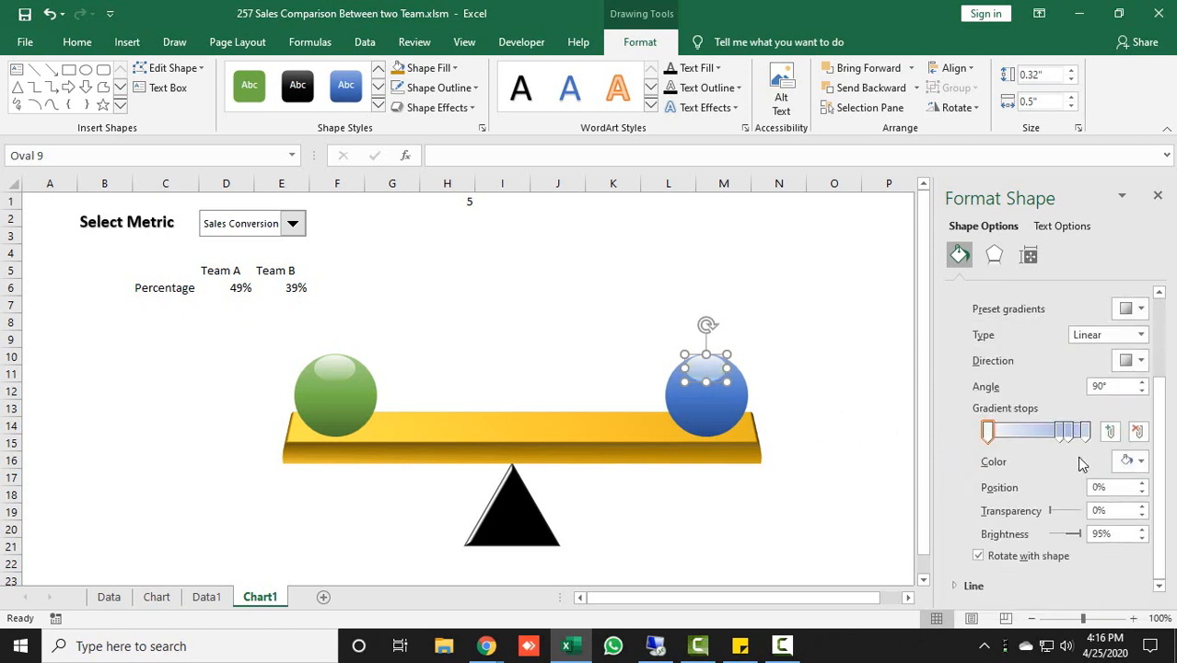
{"action": "left_click", "coordinate": [1068, 431]}
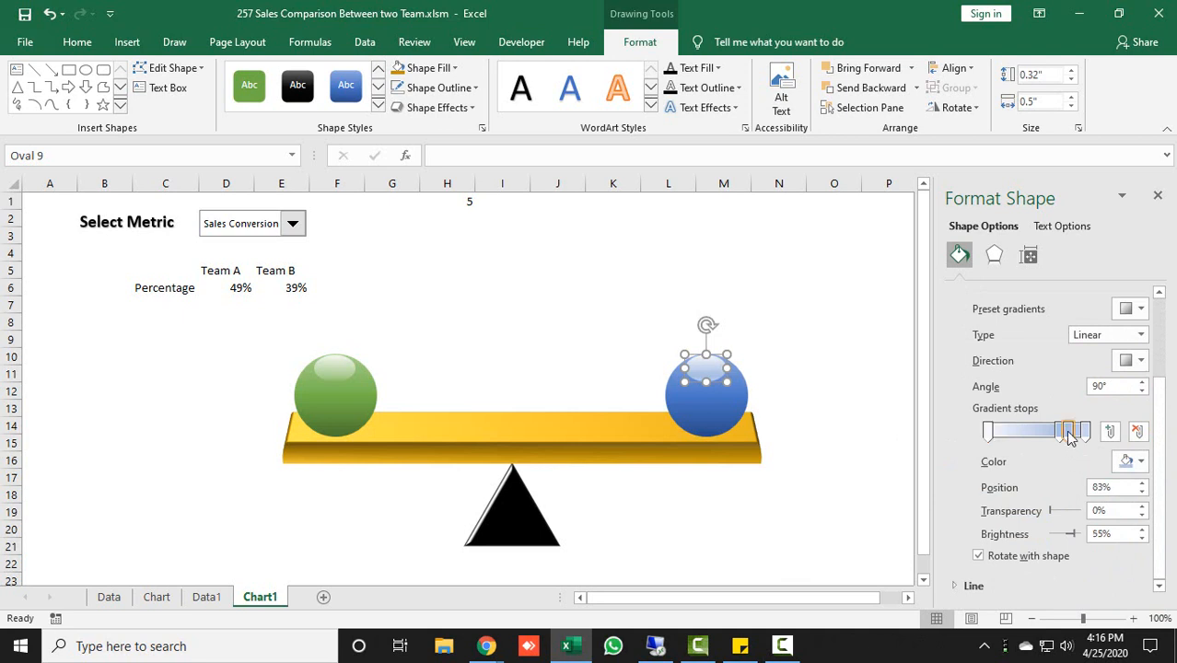
{"action": "left_click", "coordinate": [1135, 437]}
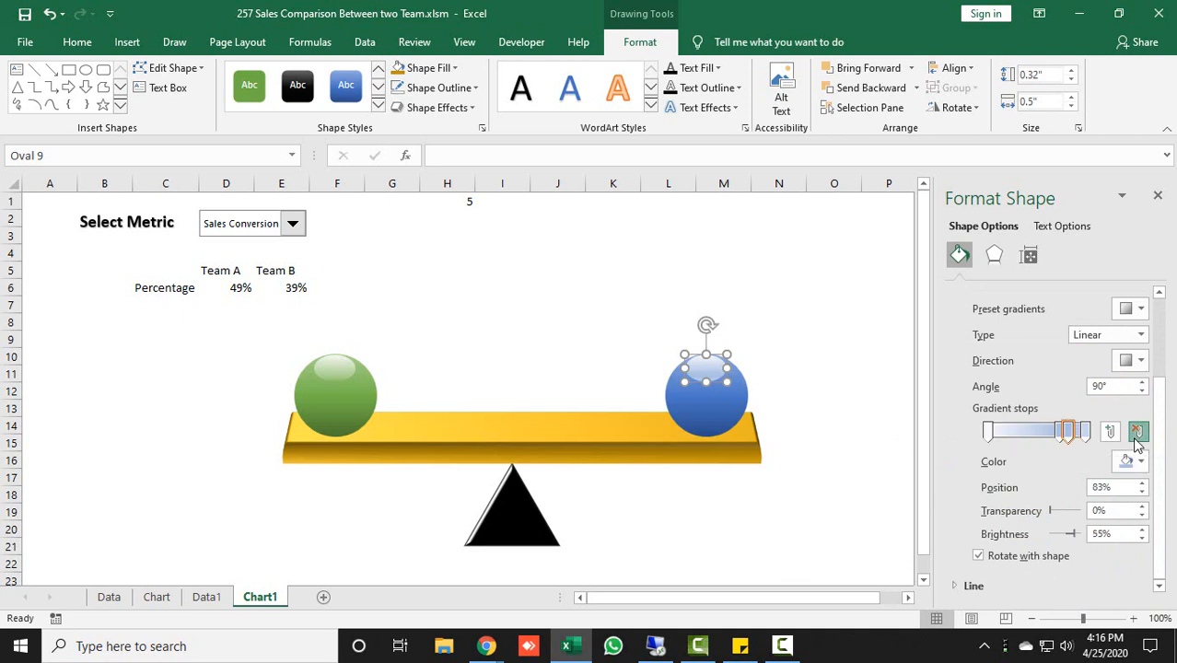
- Set the blue highlight oval's gradient transparency to 30% at the 74% stop and 100% at the last stop
{"action": "left_click", "coordinate": [1061, 435]}
{"action": "left_click", "coordinate": [1114, 510]}
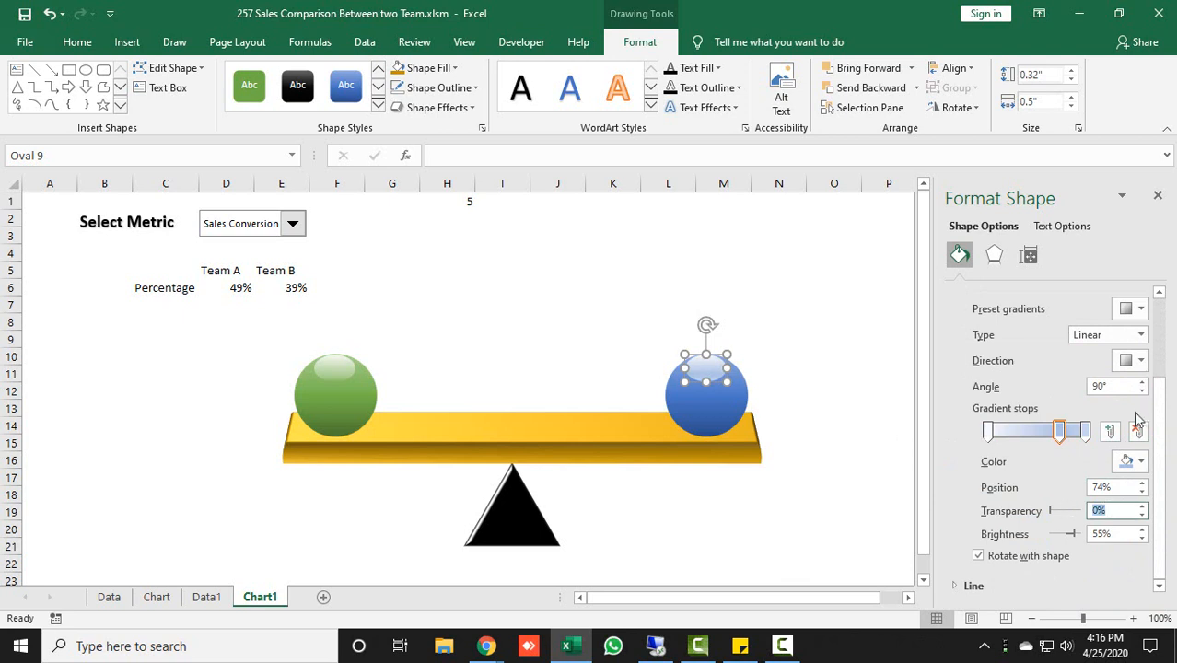
{"action": "key", "text": "Return"}
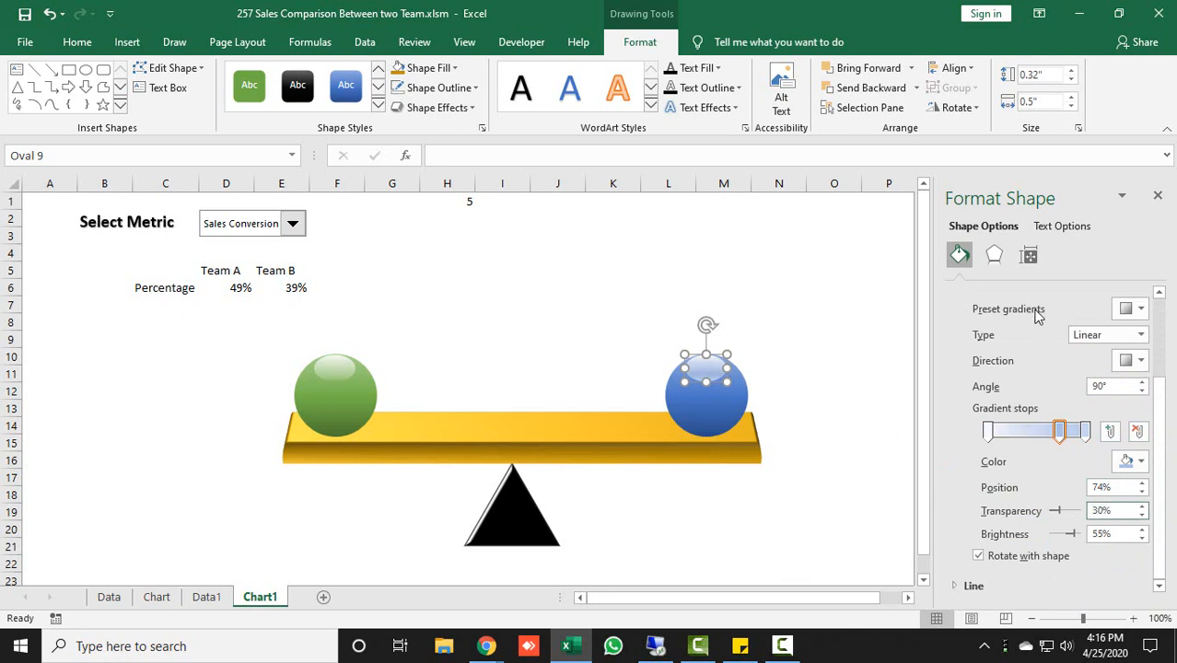
{"action": "left_click", "coordinate": [1084, 431]}
{"action": "left_click", "coordinate": [1116, 510]}
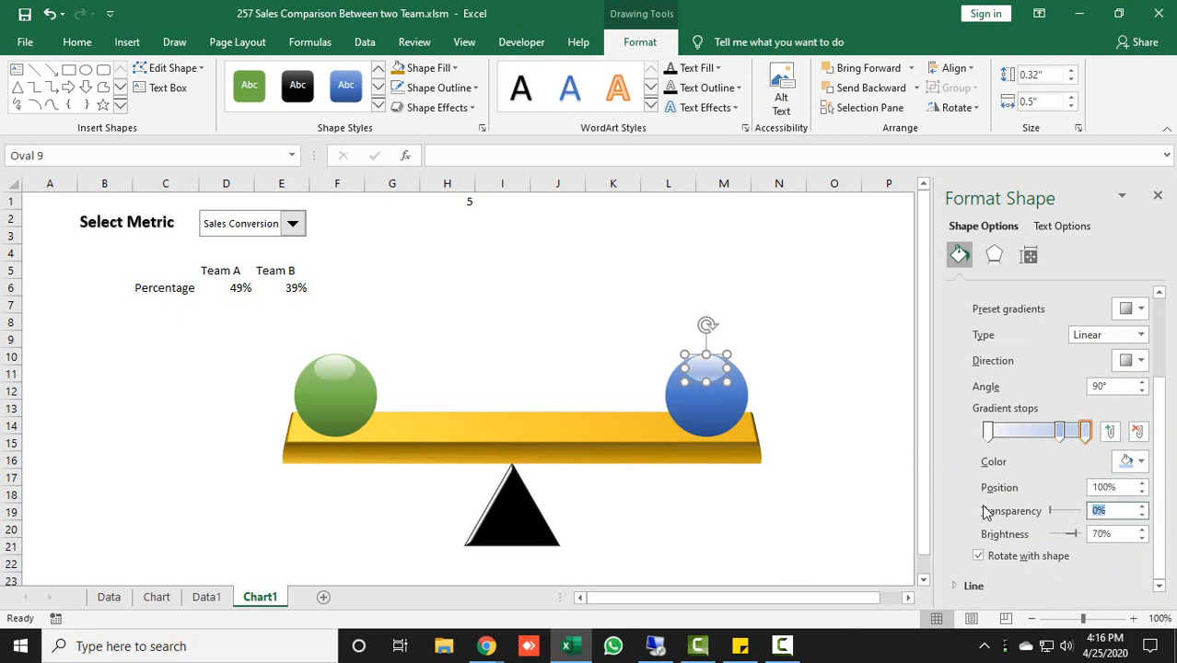
{"action": "type", "text": "100"}
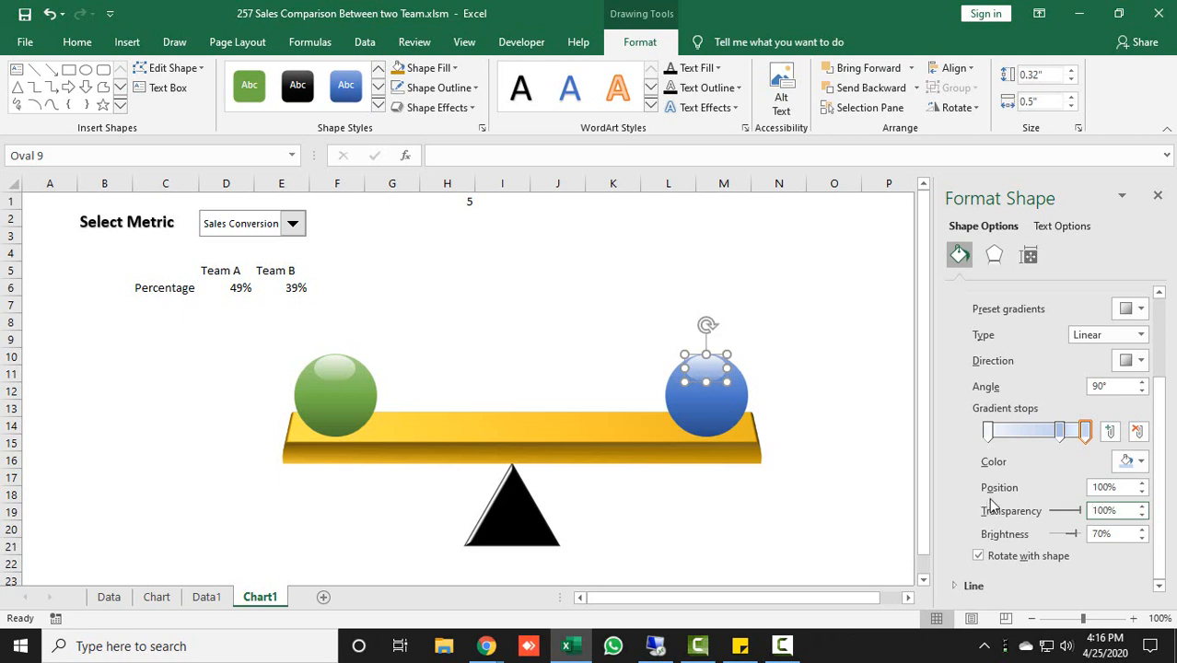
{"action": "left_click", "coordinate": [1158, 200]}
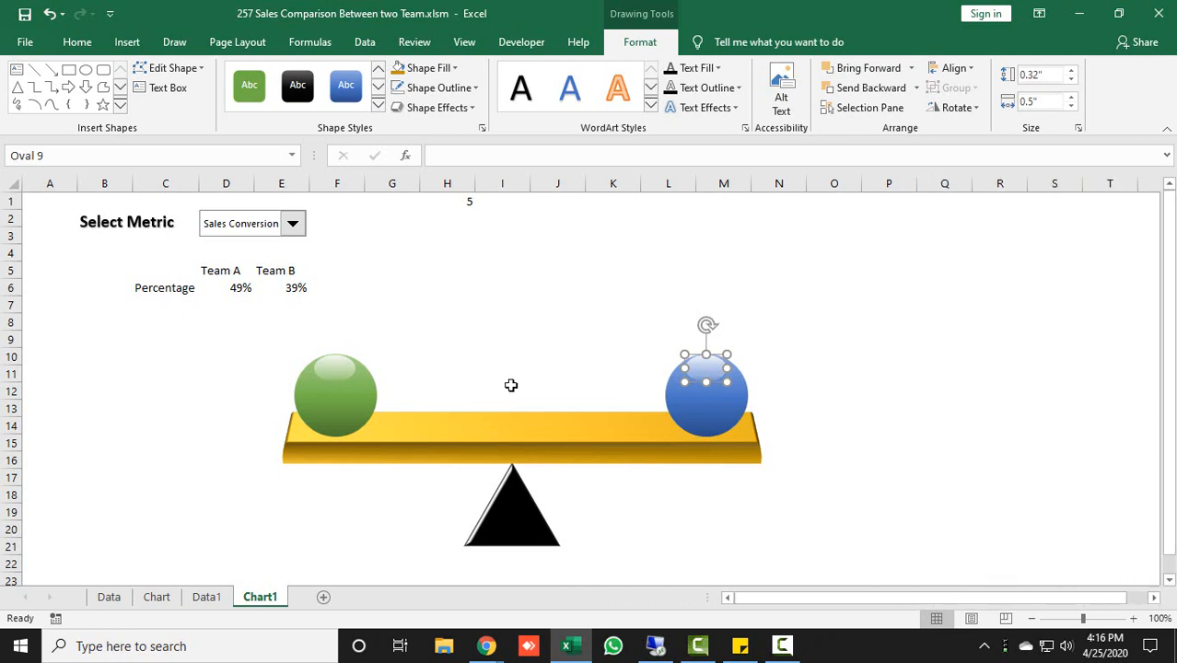
- Insert a text box about 0.33" by 0.8" above the bar on Chart1 and link it to cell D6
{"action": "left_click", "coordinate": [173, 598]}
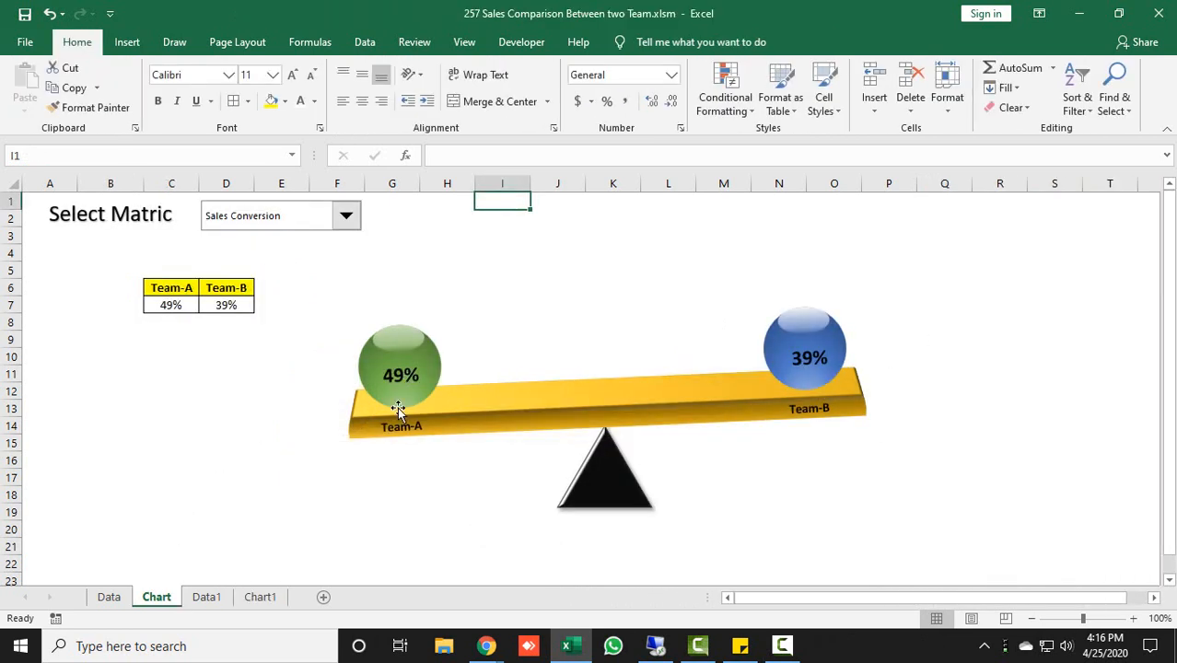
{"action": "left_click", "coordinate": [261, 598]}
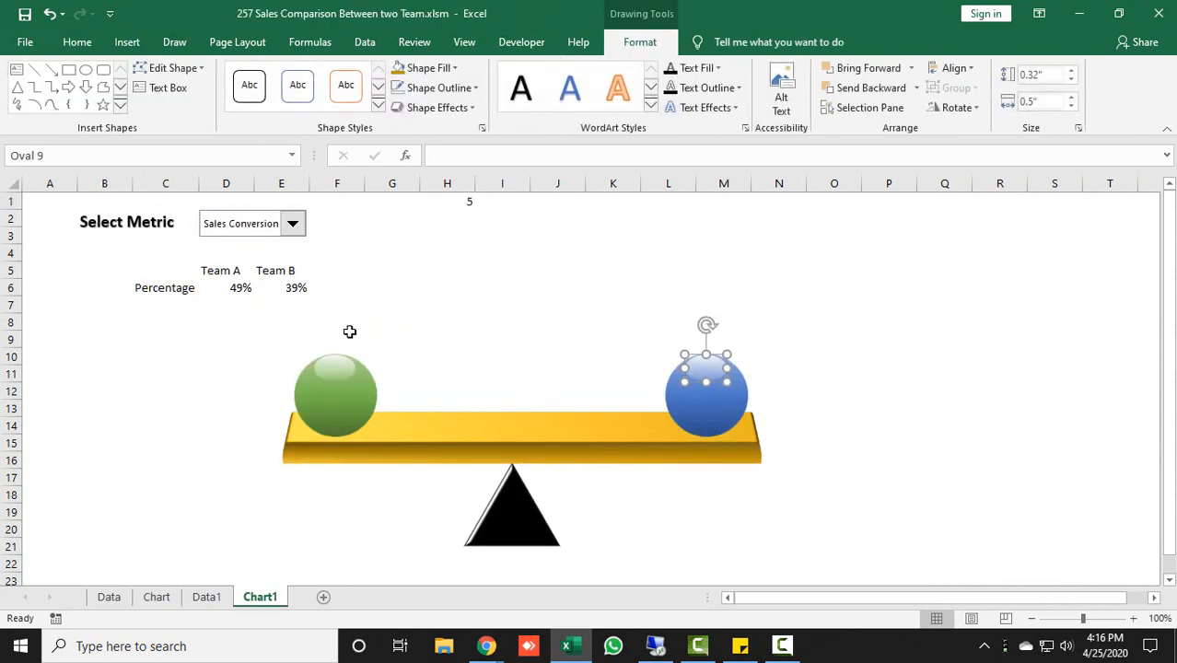
{"action": "left_click", "coordinate": [127, 42]}
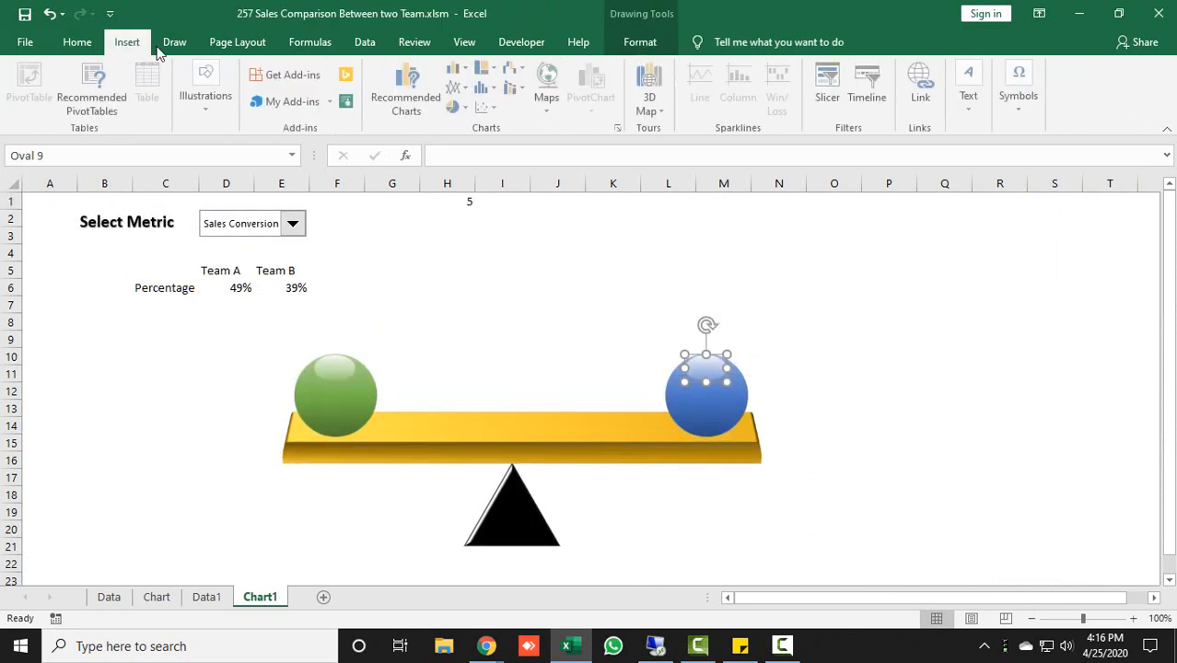
{"action": "left_click", "coordinate": [968, 92]}
{"action": "left_click", "coordinate": [959, 164]}
{"action": "left_click_drag", "start_coordinate": [525, 226], "coordinate": [592, 255]}
{"action": "left_click", "coordinate": [491, 156]}
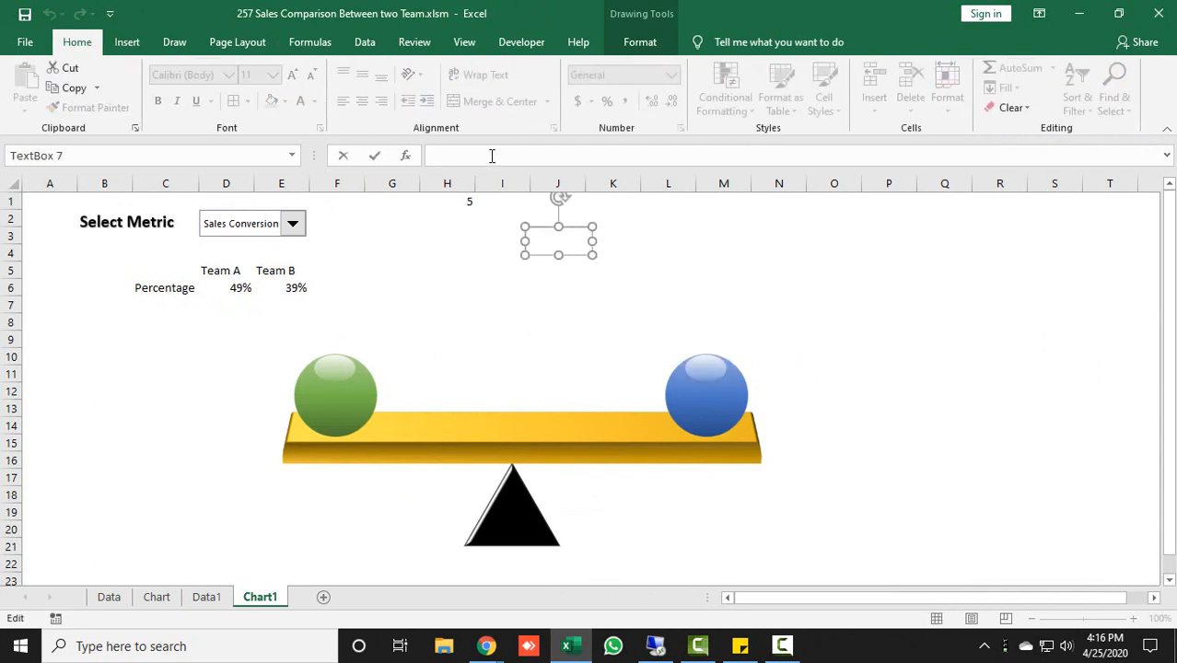
{"action": "type", "text": "="}
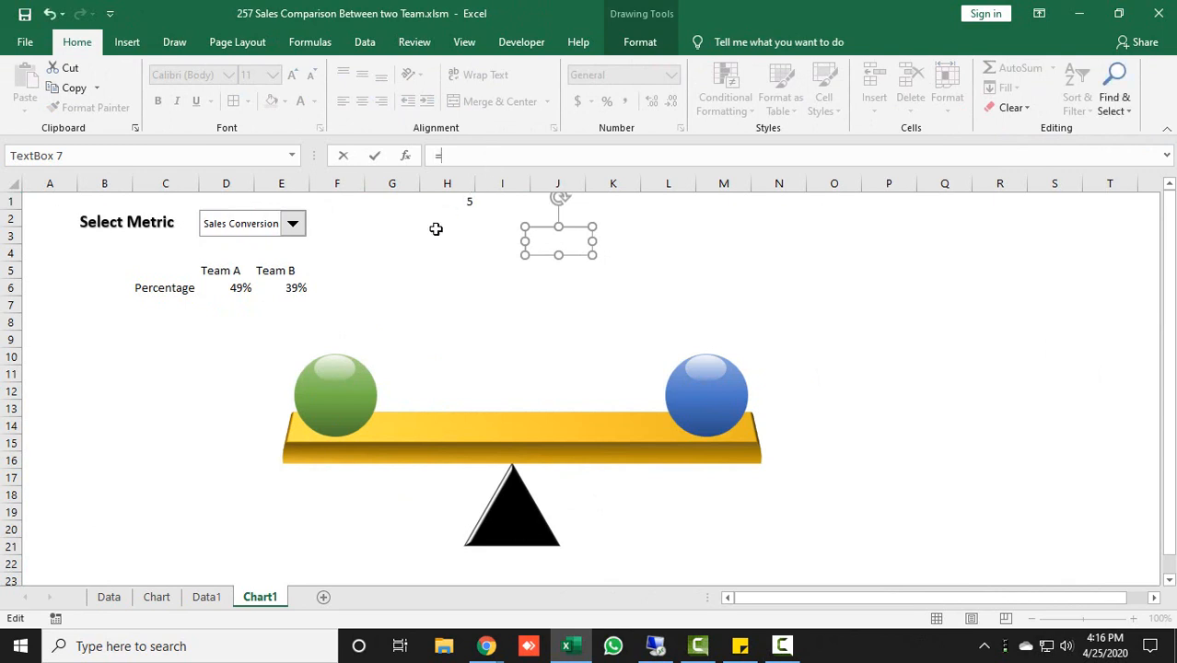
{"action": "left_click", "coordinate": [237, 287]}
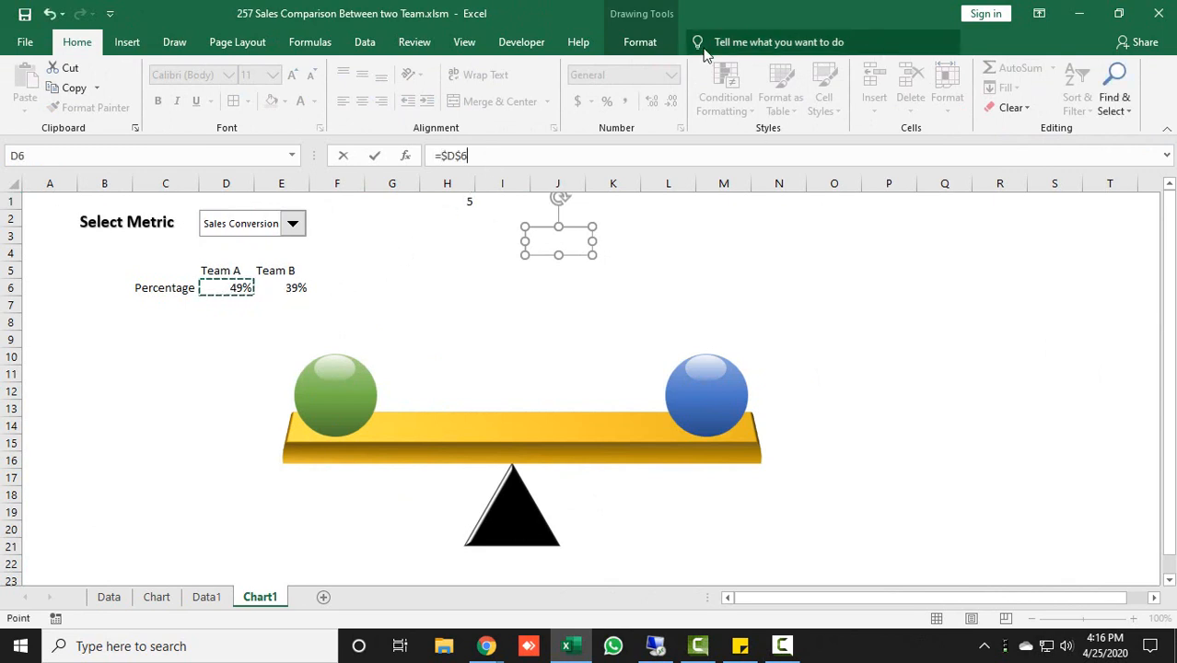
{"action": "key", "text": "Return"}
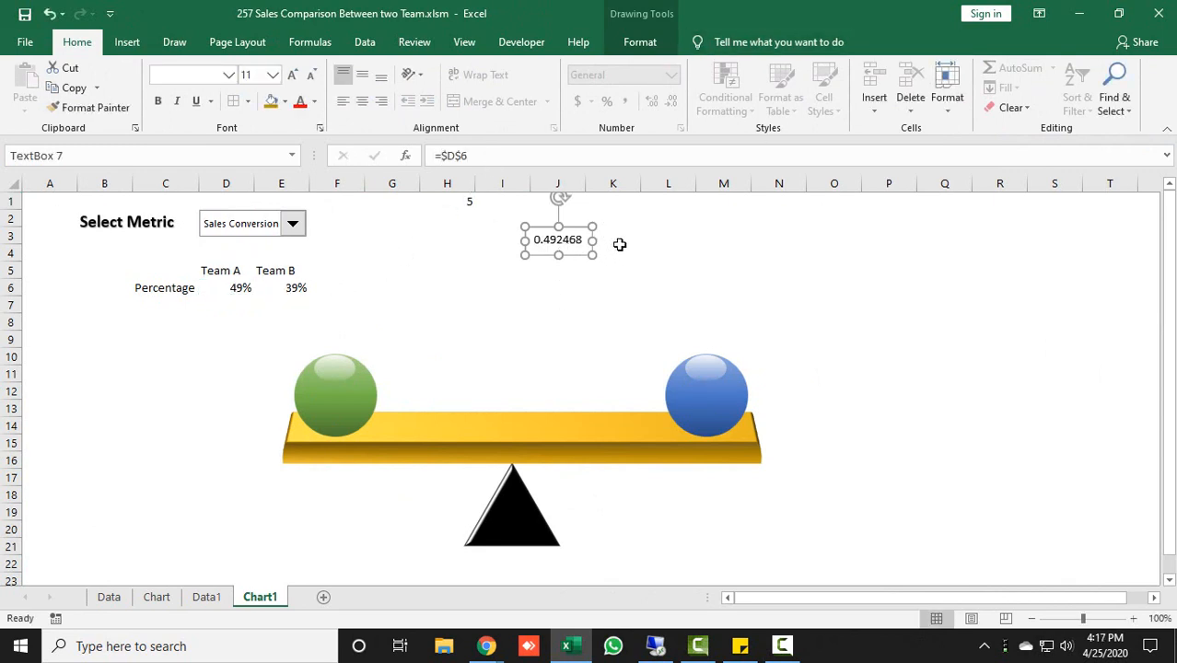
- Remove the fill and the outline of the text box linked to D6
{"action": "left_click", "coordinate": [642, 42]}
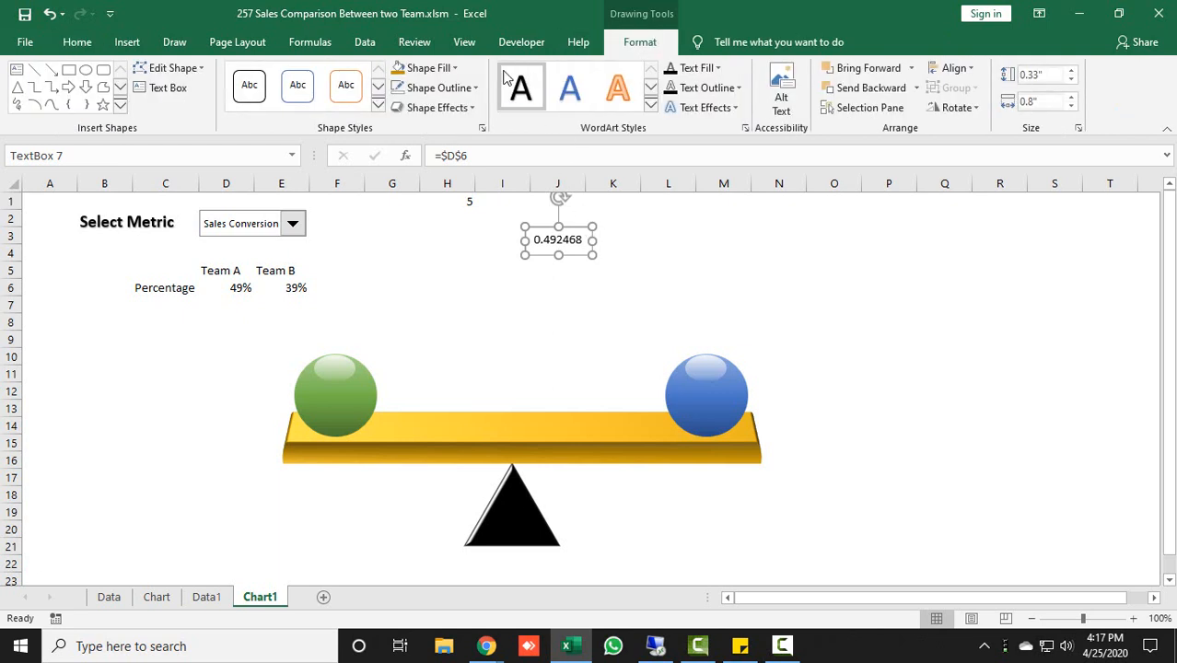
{"action": "left_click", "coordinate": [460, 69]}
{"action": "left_click", "coordinate": [420, 240]}
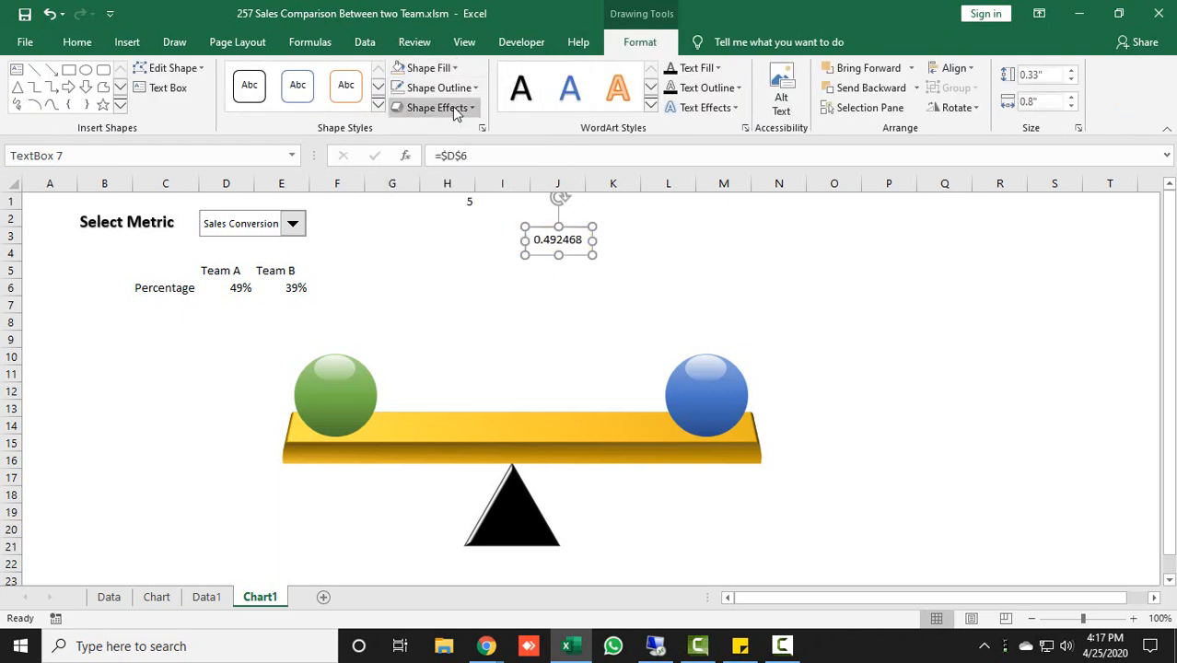
{"action": "left_click", "coordinate": [465, 87]}
{"action": "left_click", "coordinate": [444, 262]}
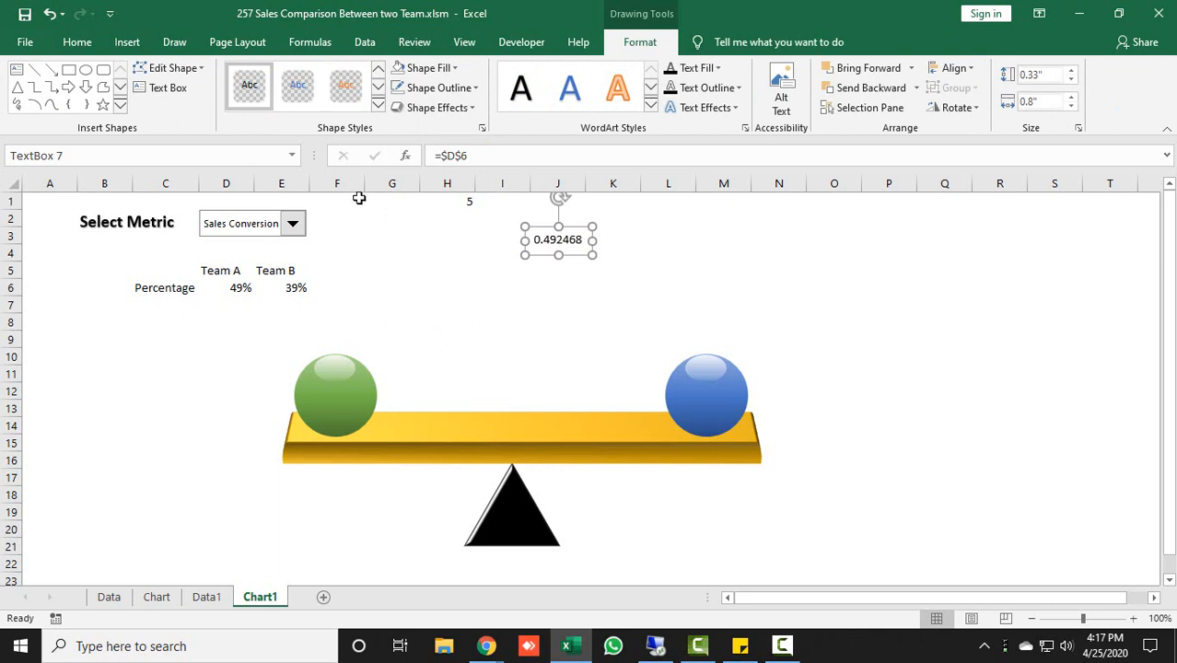
- Format the text box as bold 16-point text, enlarge it slightly, and centre its text horizontally and vertically
{"action": "left_click", "coordinate": [77, 42]}
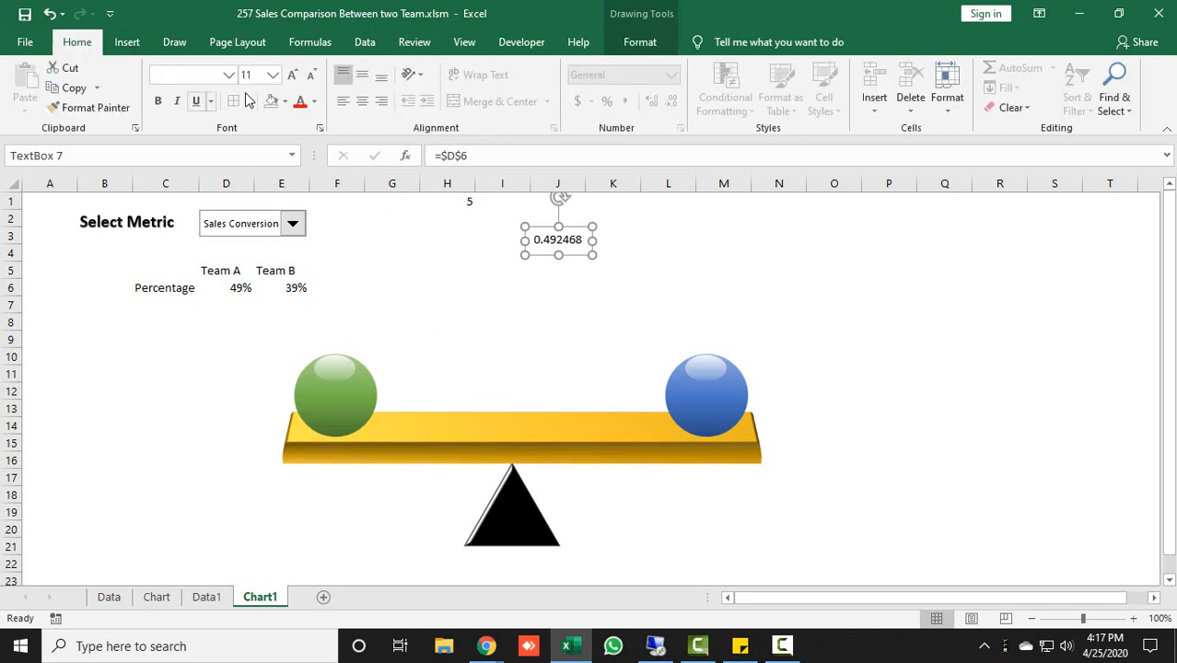
{"action": "left_click", "coordinate": [291, 76]}
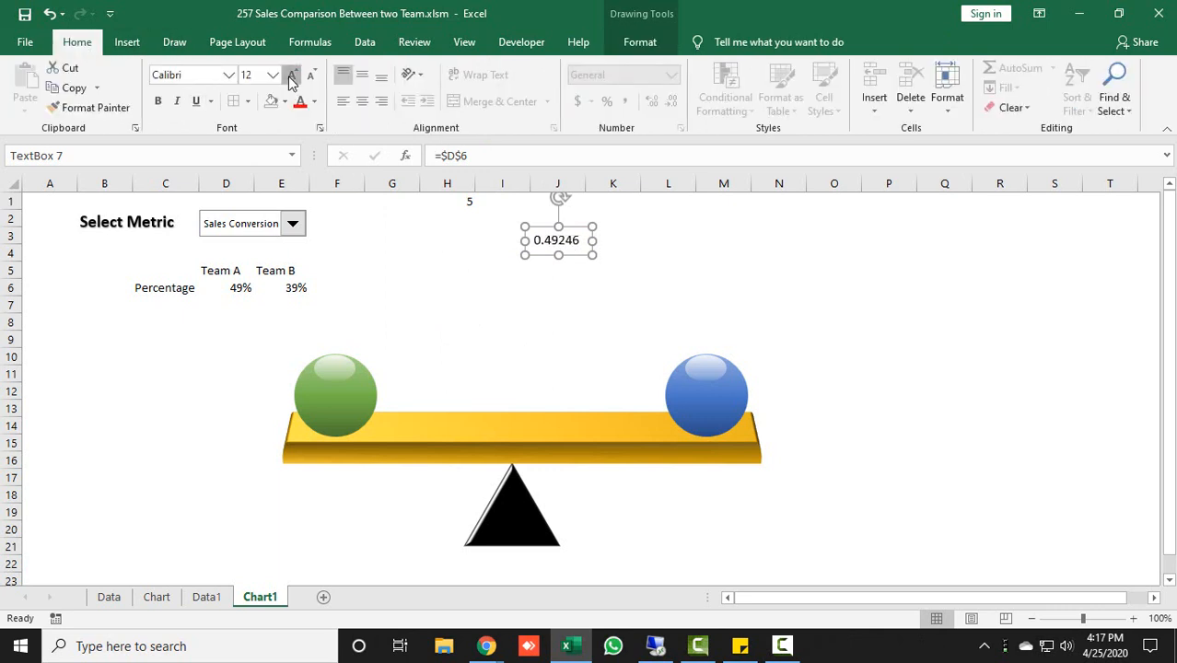
{"action": "left_click", "coordinate": [291, 75]}
{"action": "left_click", "coordinate": [291, 76]}
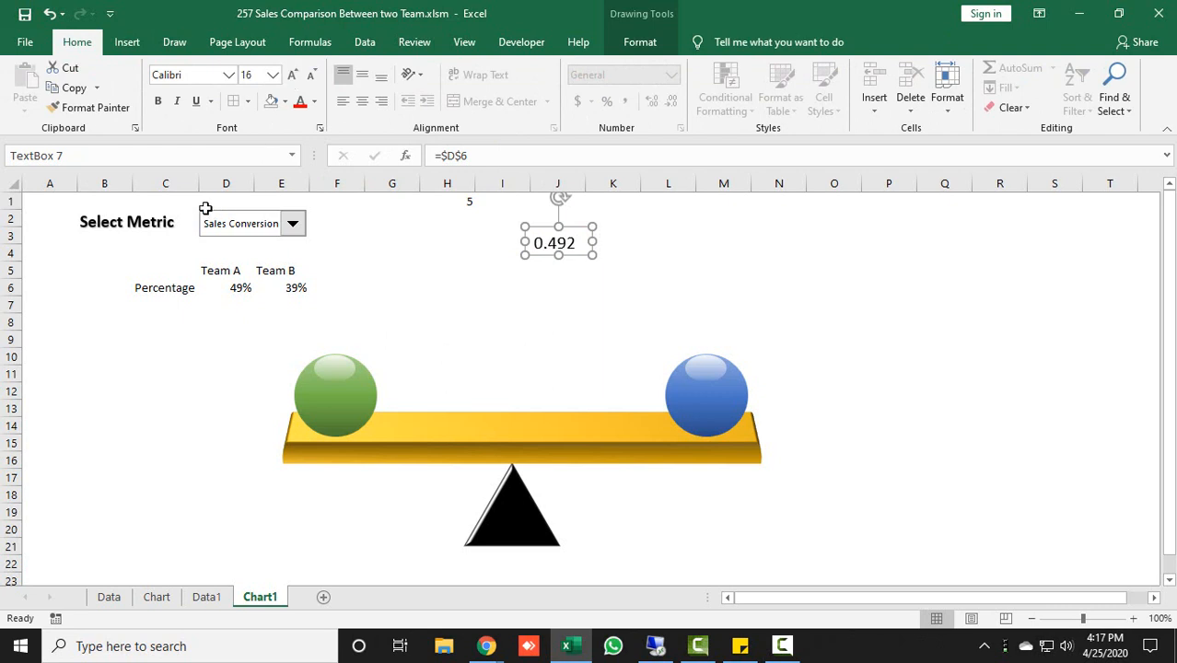
{"action": "left_click", "coordinate": [158, 101]}
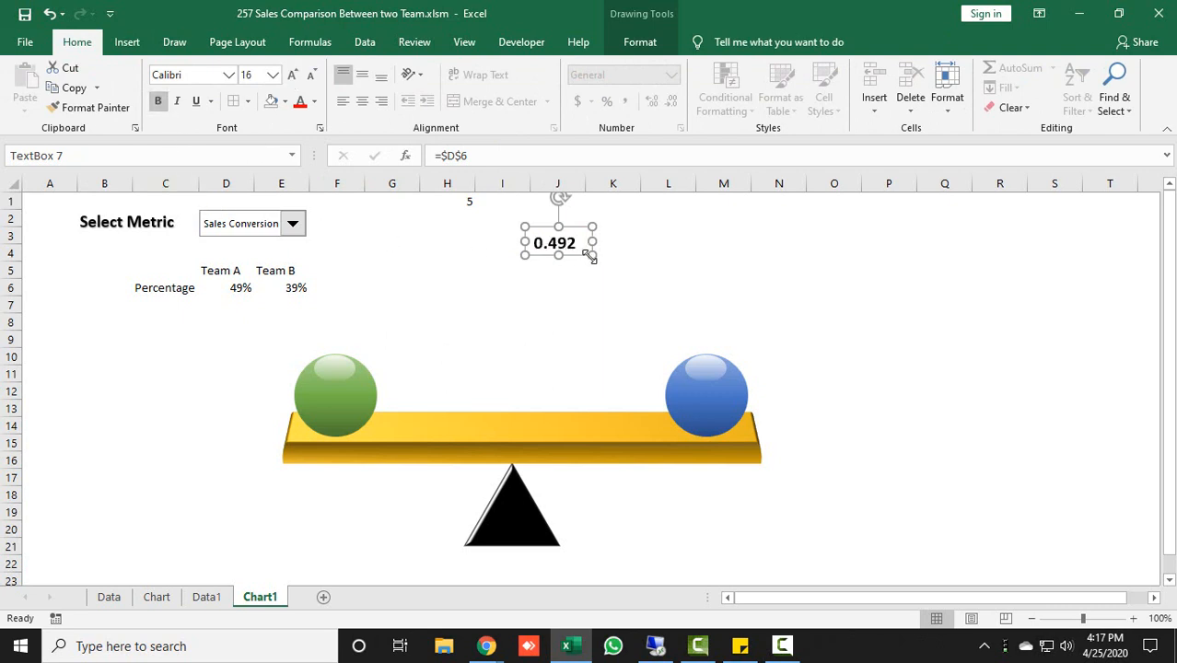
{"action": "left_click_drag", "start_coordinate": [592, 258], "coordinate": [594, 259]}
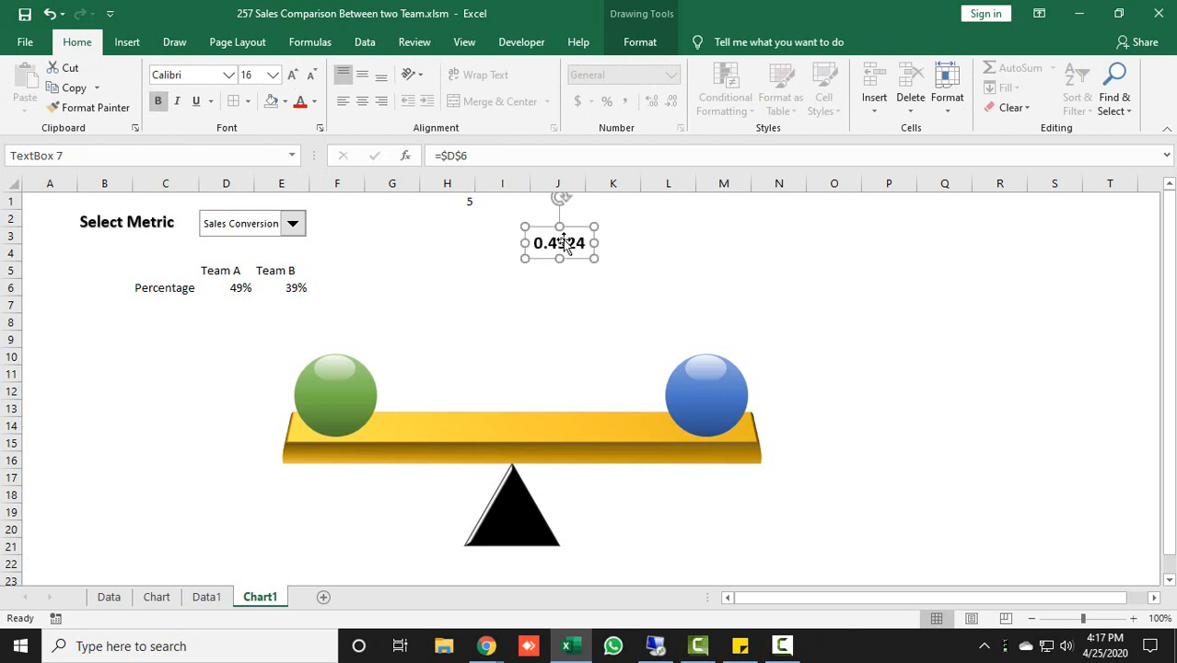
{"action": "left_click", "coordinate": [367, 77]}
{"action": "left_click", "coordinate": [364, 101]}
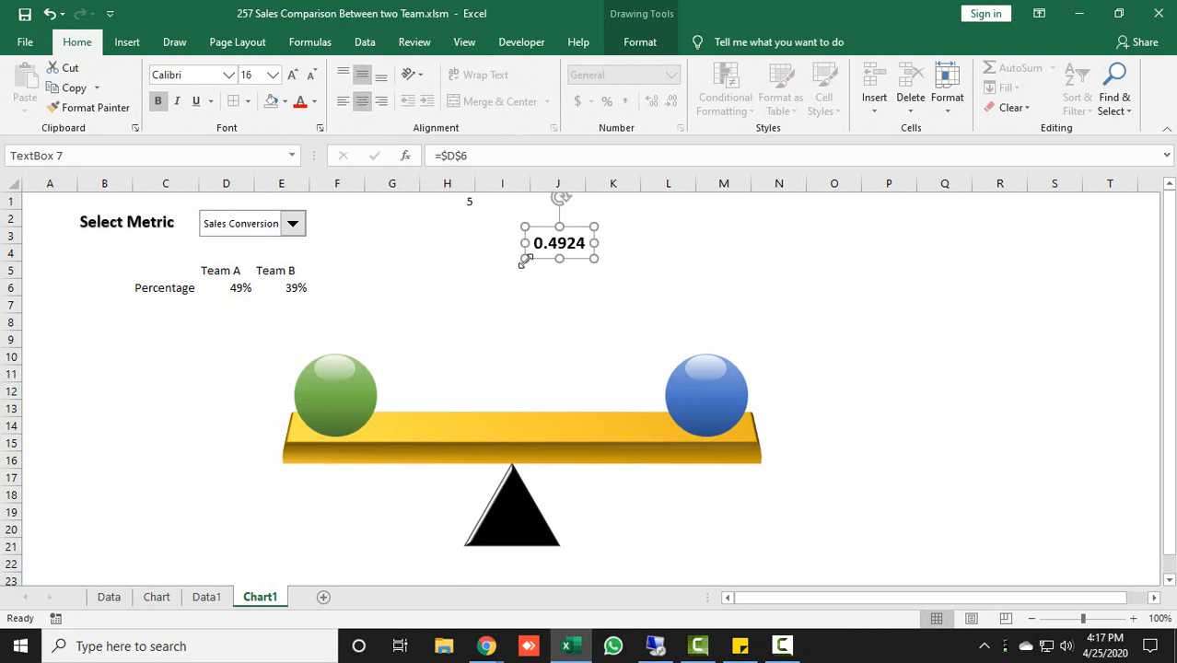
- Move the text box onto the green ball and place a duplicate of it on the blue ball
{"action": "left_click_drag", "start_coordinate": [566, 256], "coordinate": [341, 409]}
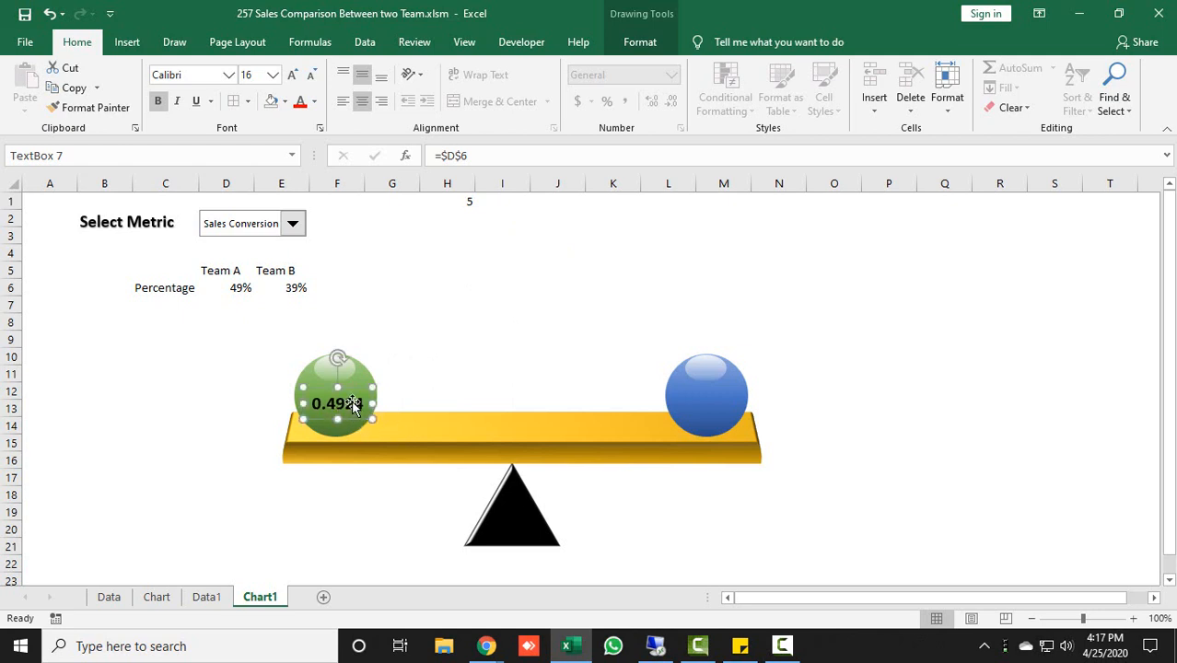
{"action": "key", "text": "ctrl+d"}
{"action": "left_click_drag", "start_coordinate": [359, 424], "coordinate": [708, 405]}
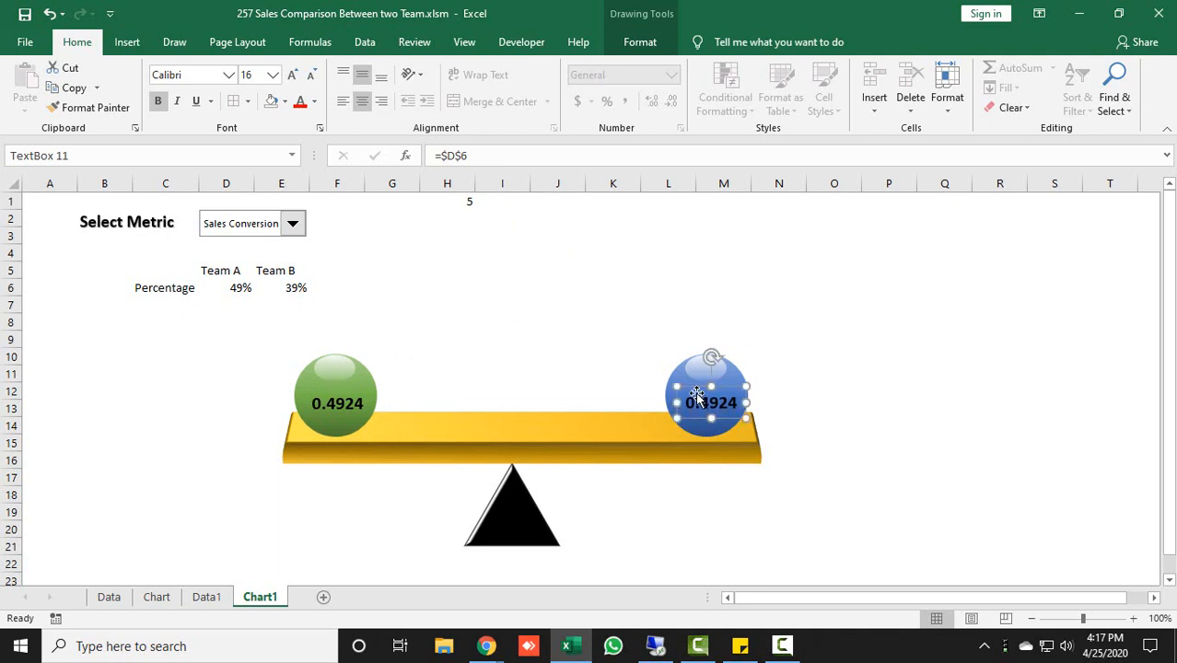
- Link the text box on the blue ball to cell E6
{"action": "left_click", "coordinate": [505, 157]}
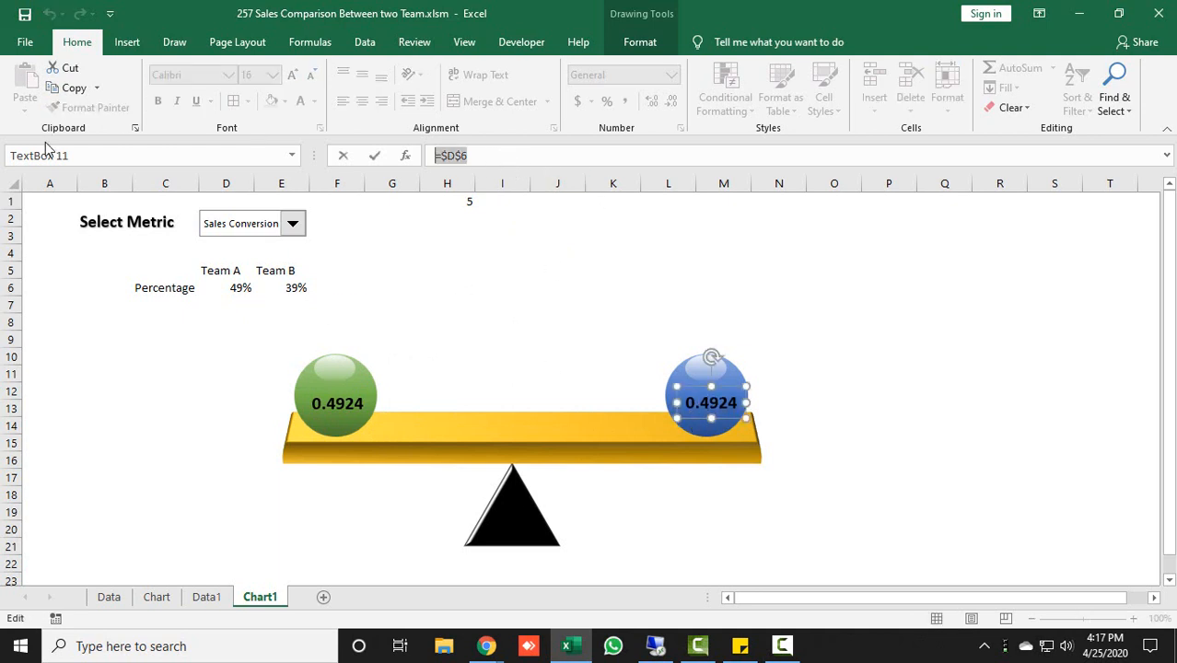
{"action": "type", "text": "="}
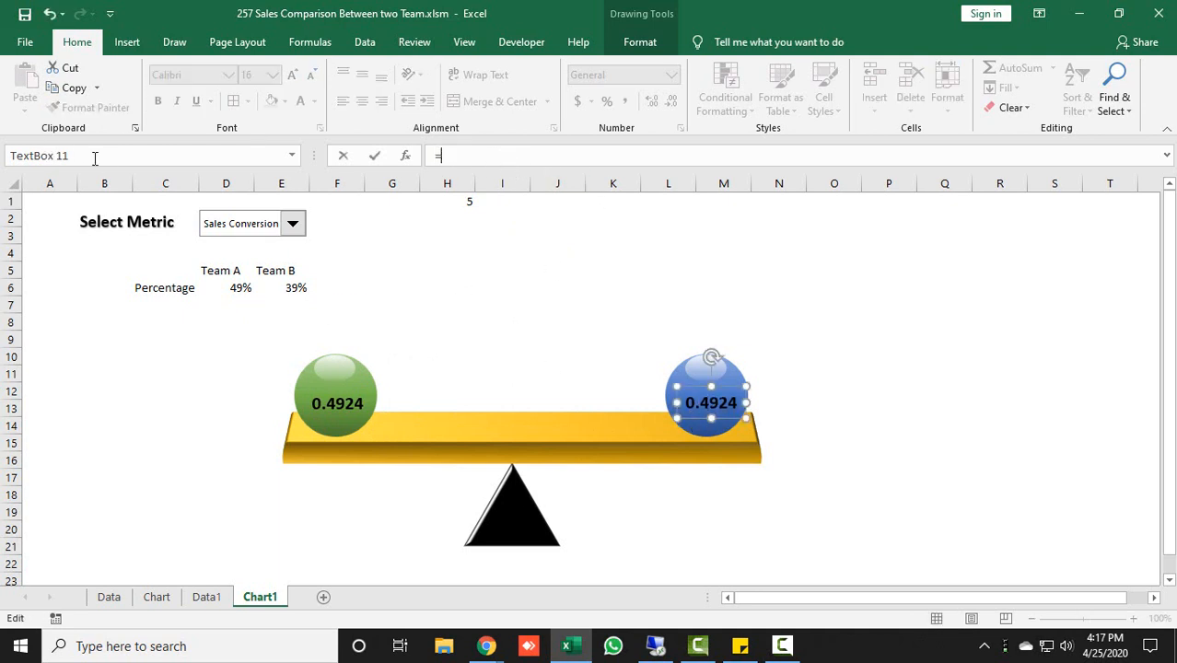
{"action": "left_click", "coordinate": [277, 288]}
{"action": "key", "text": "Return"}
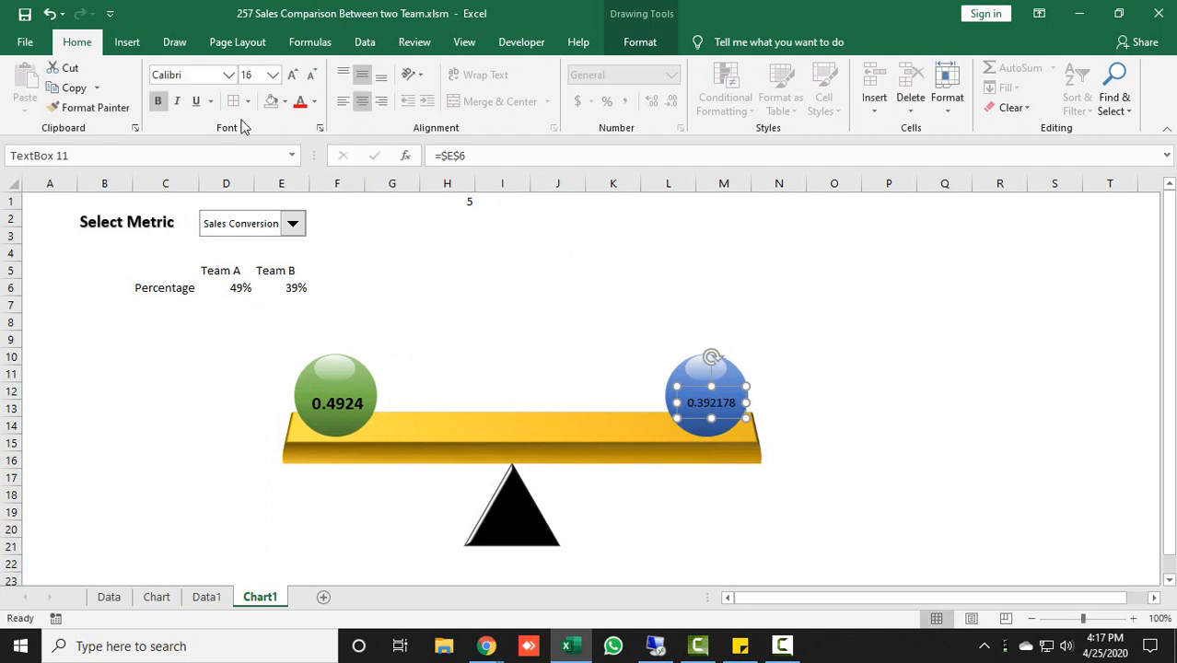
- Copy the formatting of the green ball's text box onto the blue ball's text box
{"action": "left_click", "coordinate": [327, 404]}
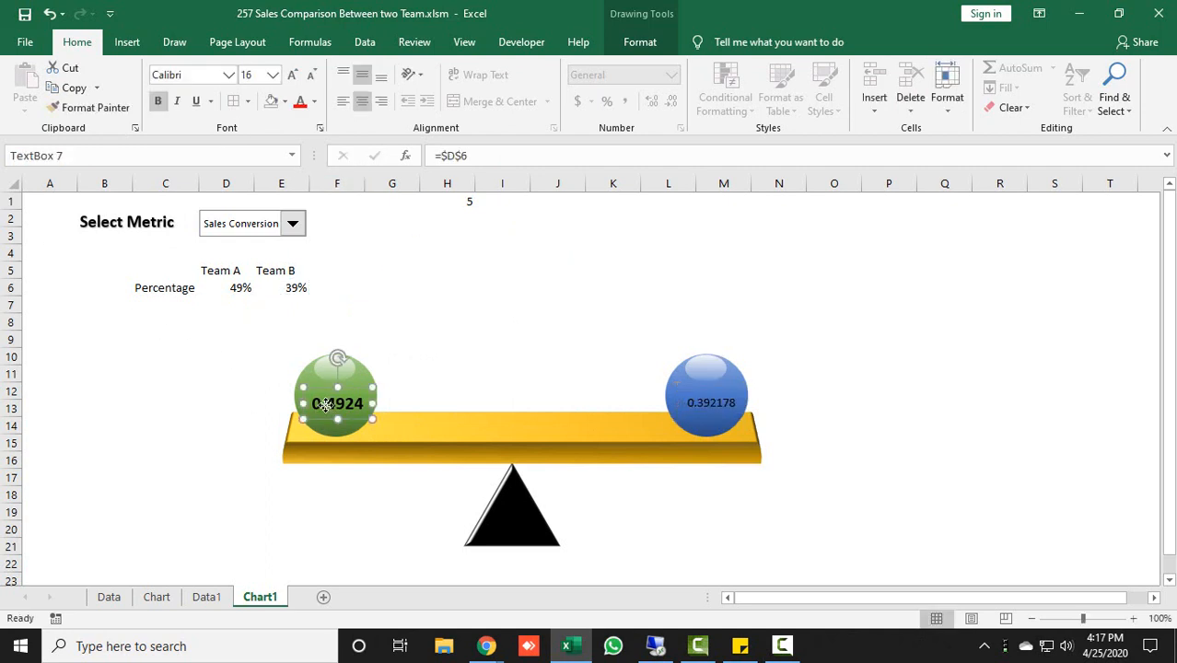
{"action": "left_click", "coordinate": [92, 108]}
{"action": "left_click", "coordinate": [714, 405]}
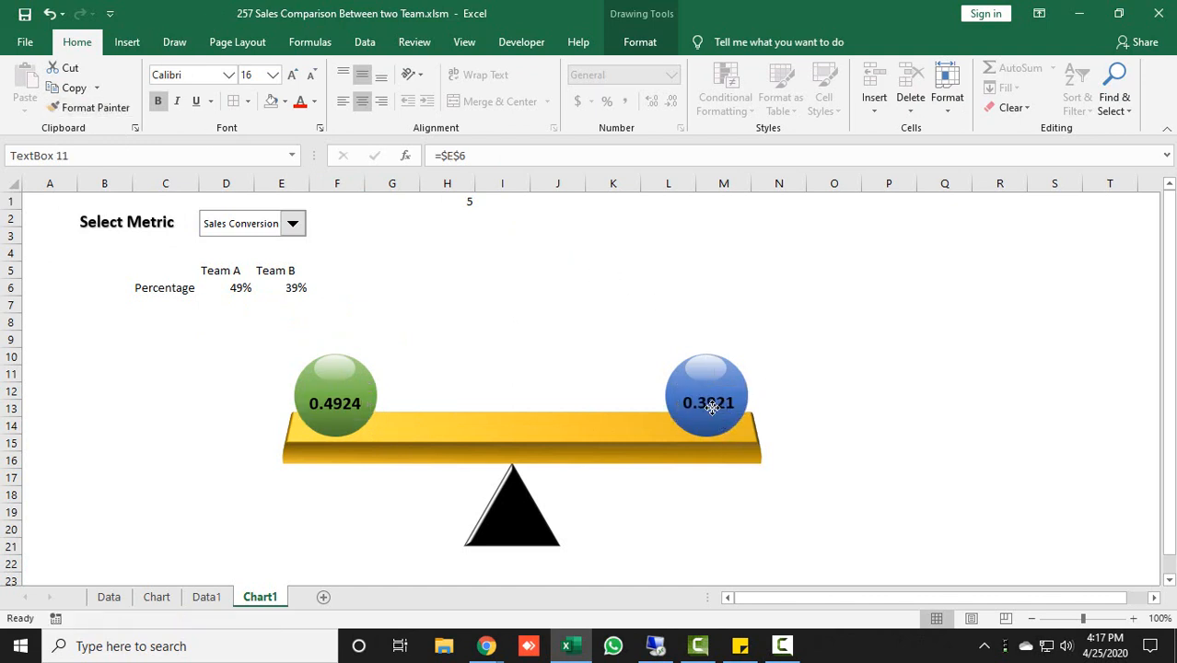
{"action": "left_click", "coordinate": [868, 371]}
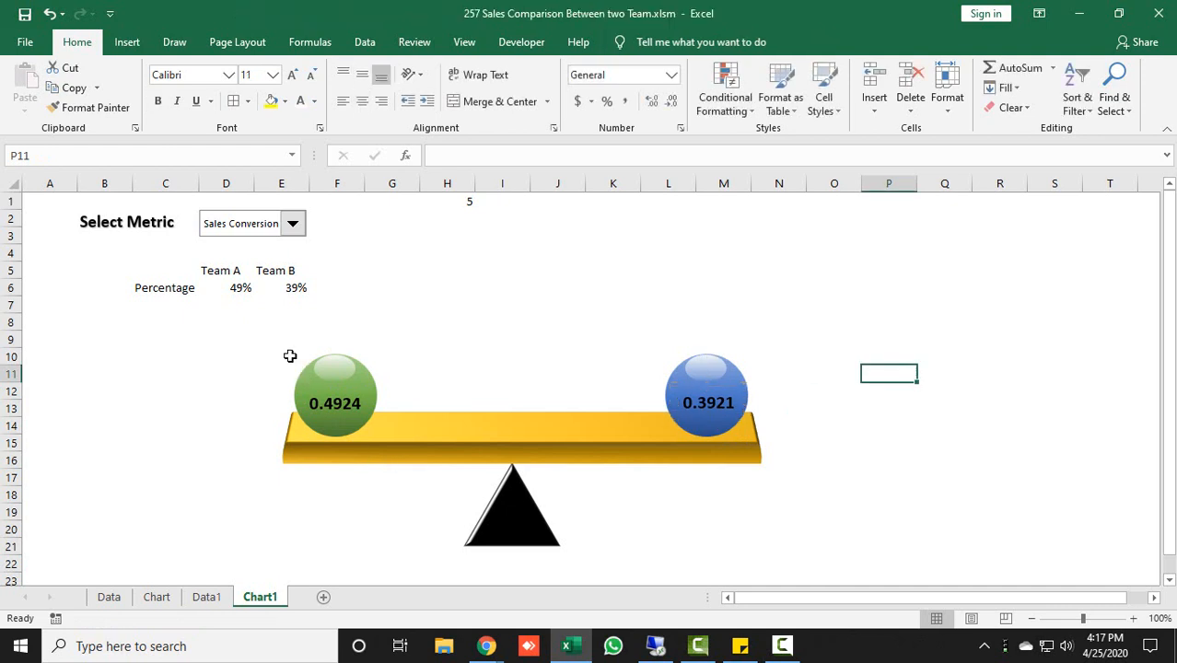
- Switch the selected metric to Sales and from there to Quality Score to test both ball labels
{"action": "left_click", "coordinate": [294, 228]}
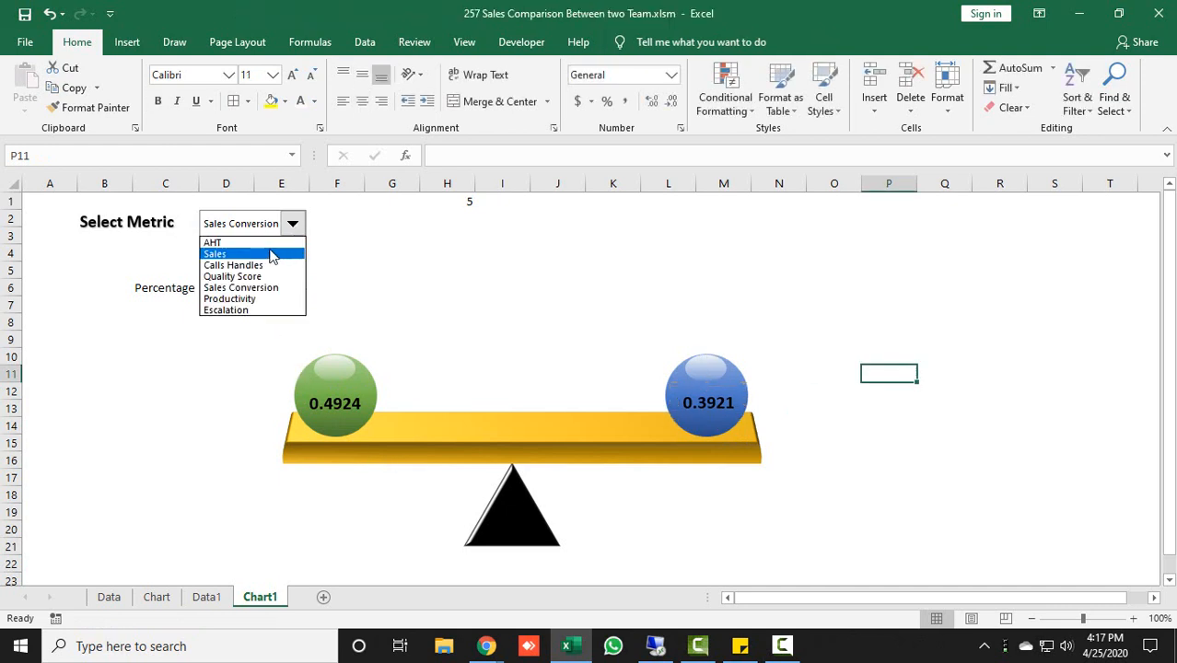
{"action": "left_click", "coordinate": [221, 252]}
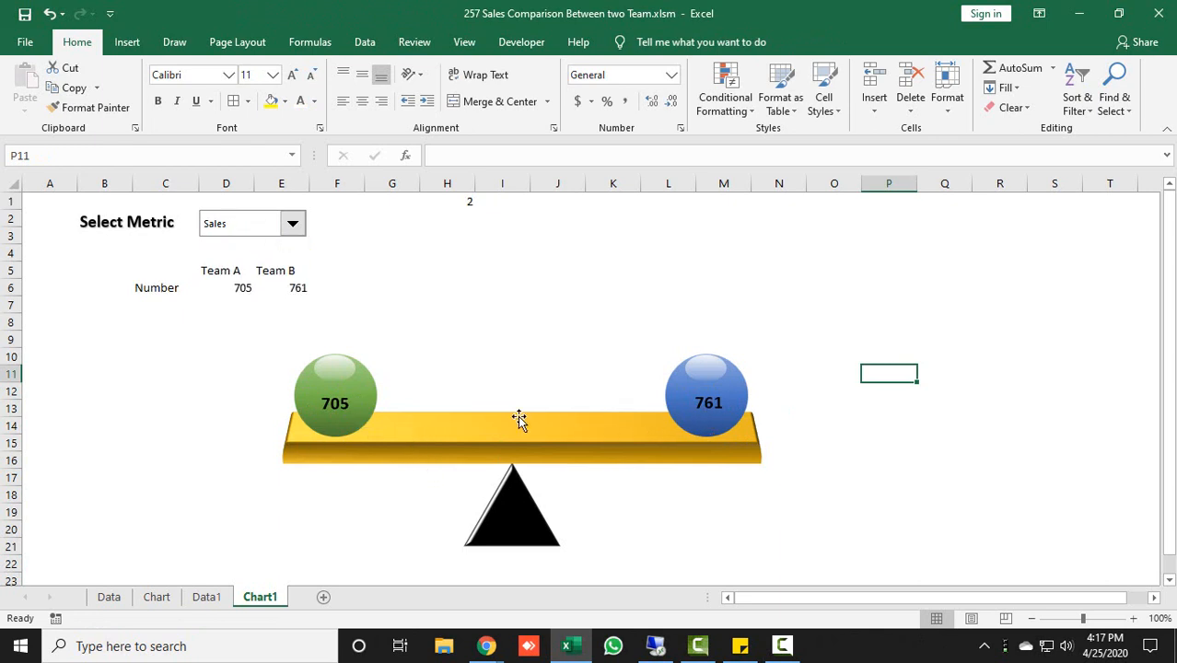
{"action": "left_click", "coordinate": [290, 227]}
{"action": "left_click", "coordinate": [265, 277]}
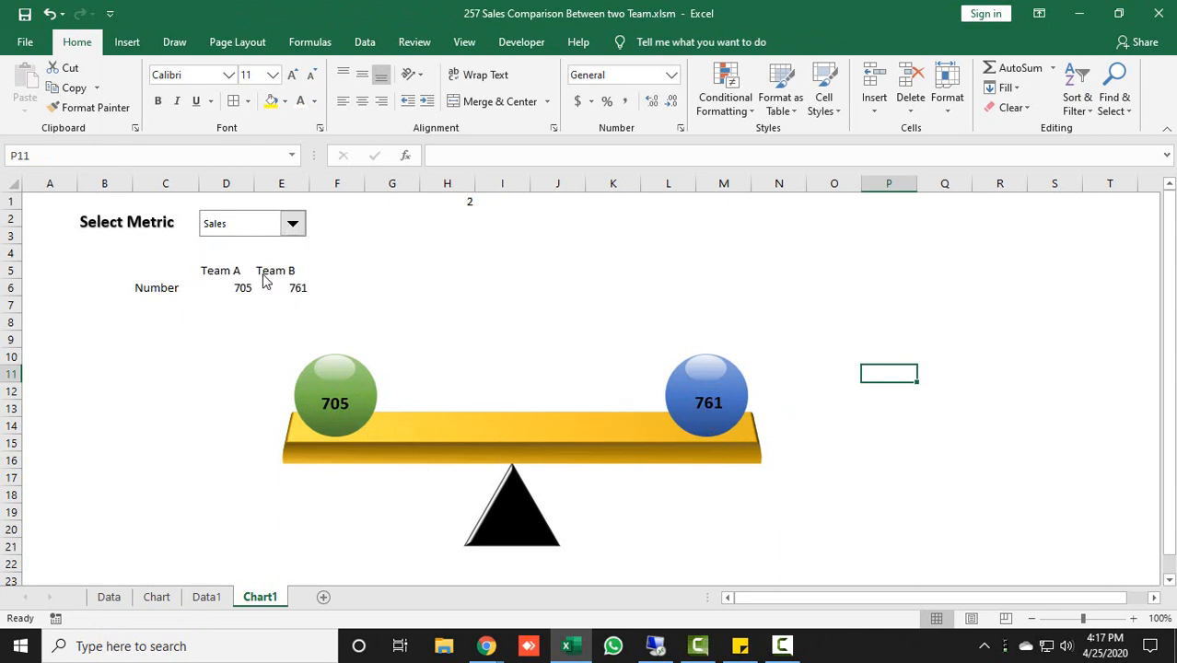
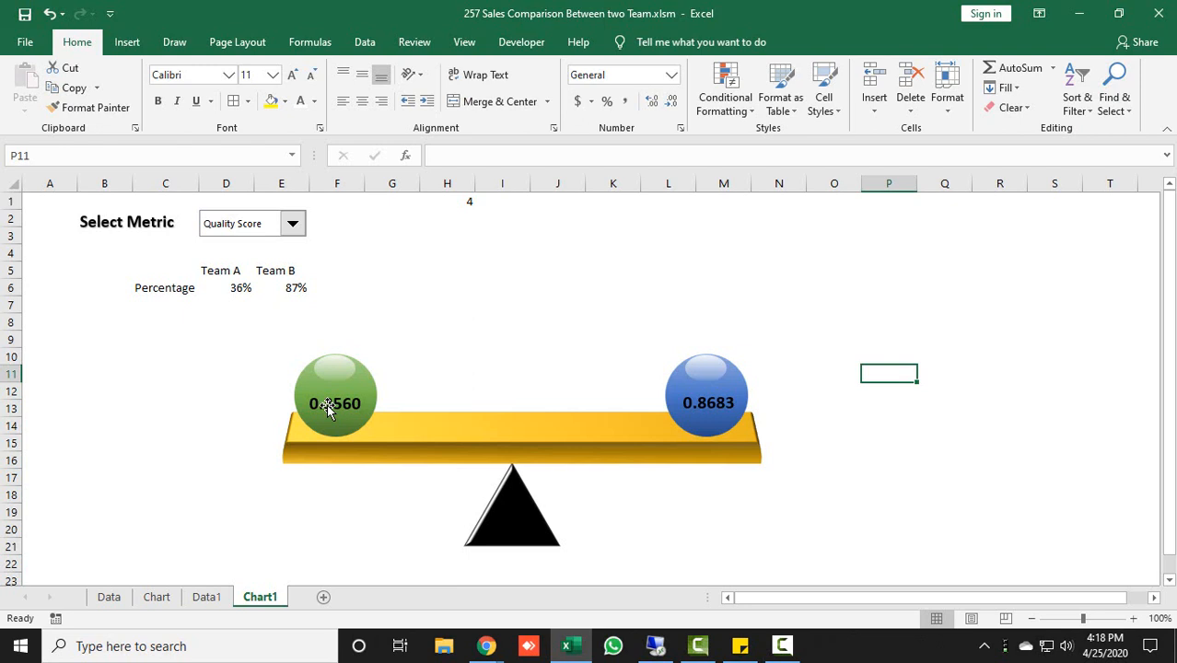
- Enter =TEXT(D6,IF(C6="Percentage","0%","0")) in cell D7 to format Team A's value as label text
{"action": "left_click", "coordinate": [237, 305]}
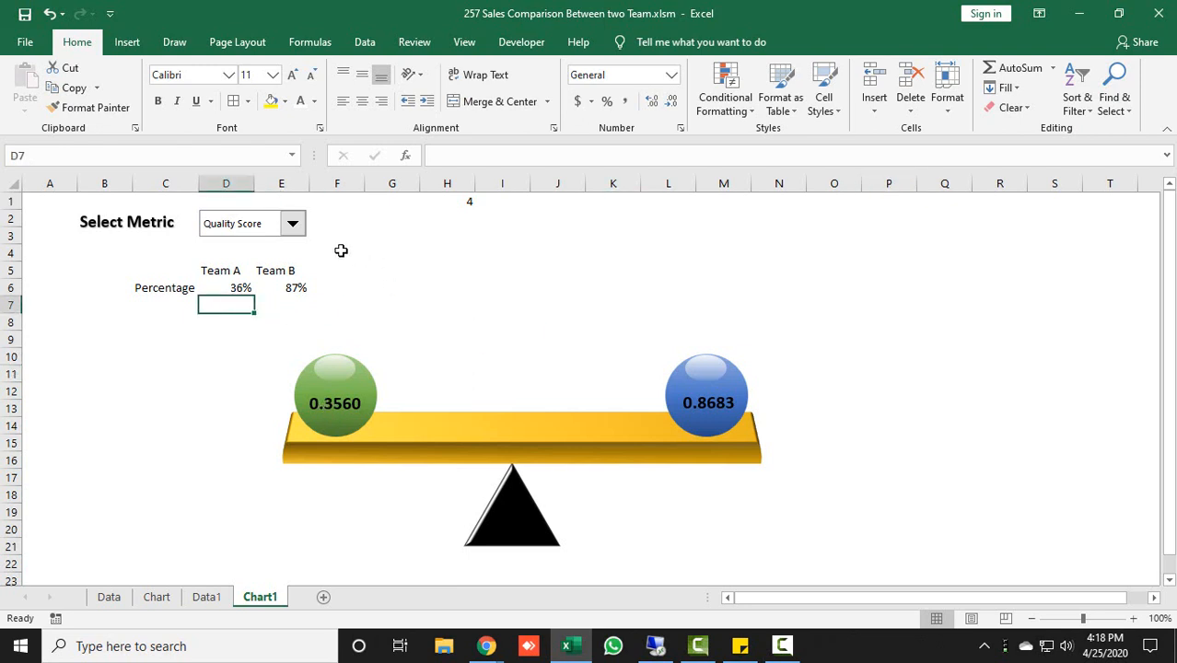
{"action": "type", "text": "=TEXT("}
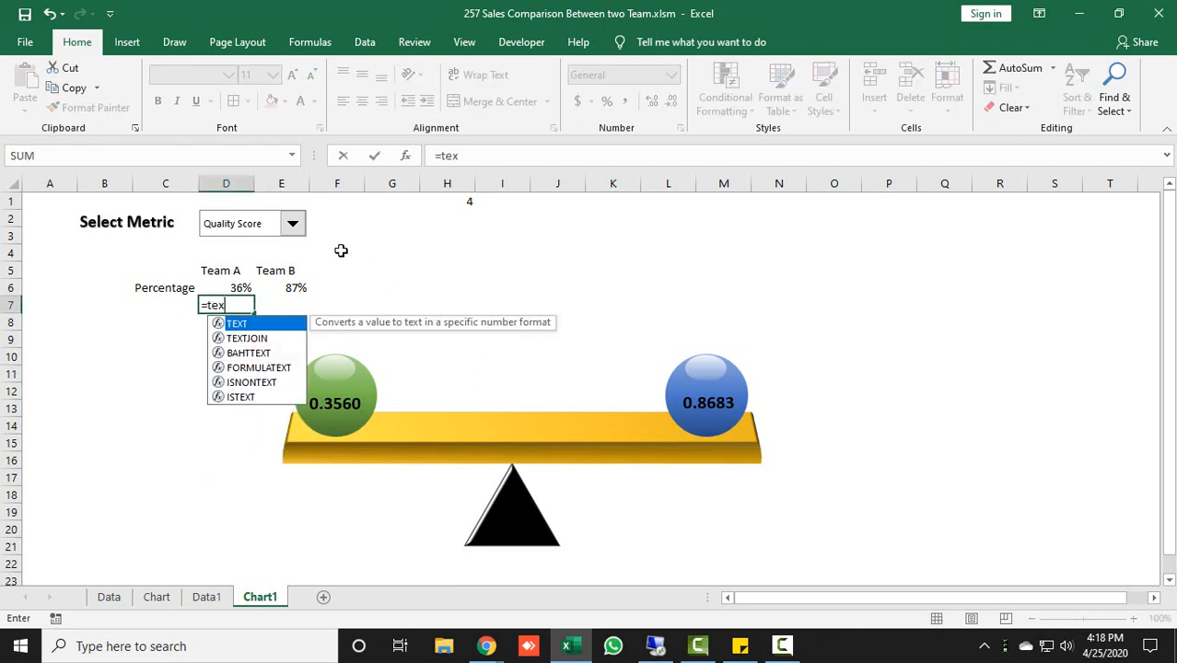
{"action": "key", "text": "Up"}
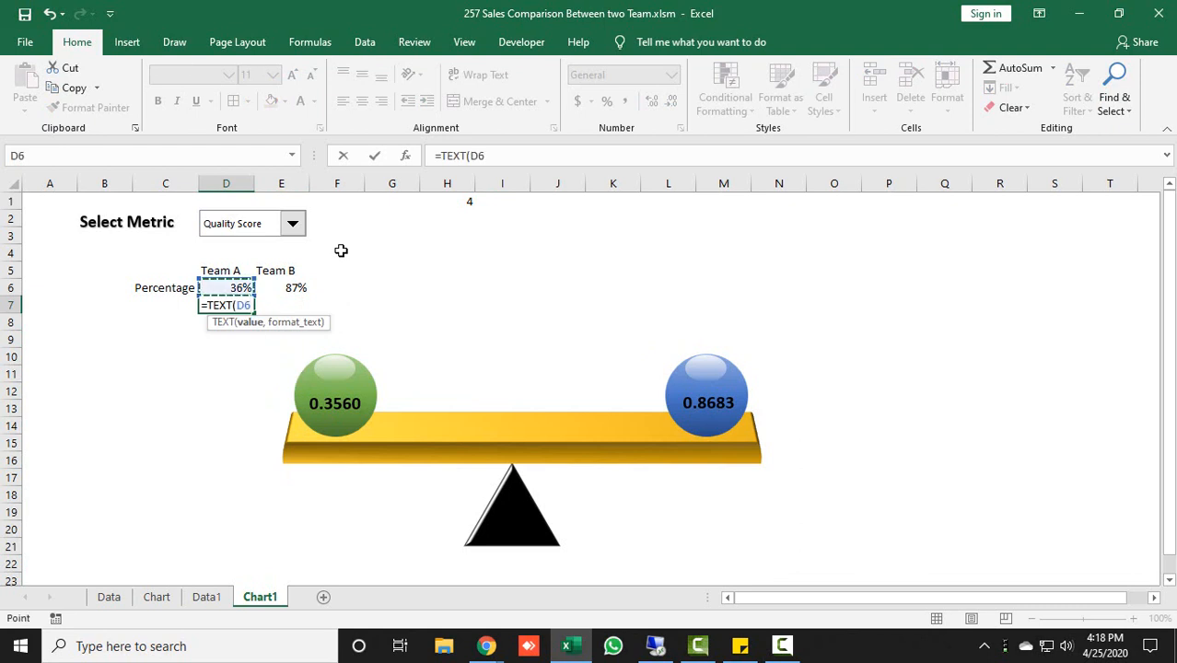
{"action": "type", "text": ","}
{"action": "type", "text": "f"}
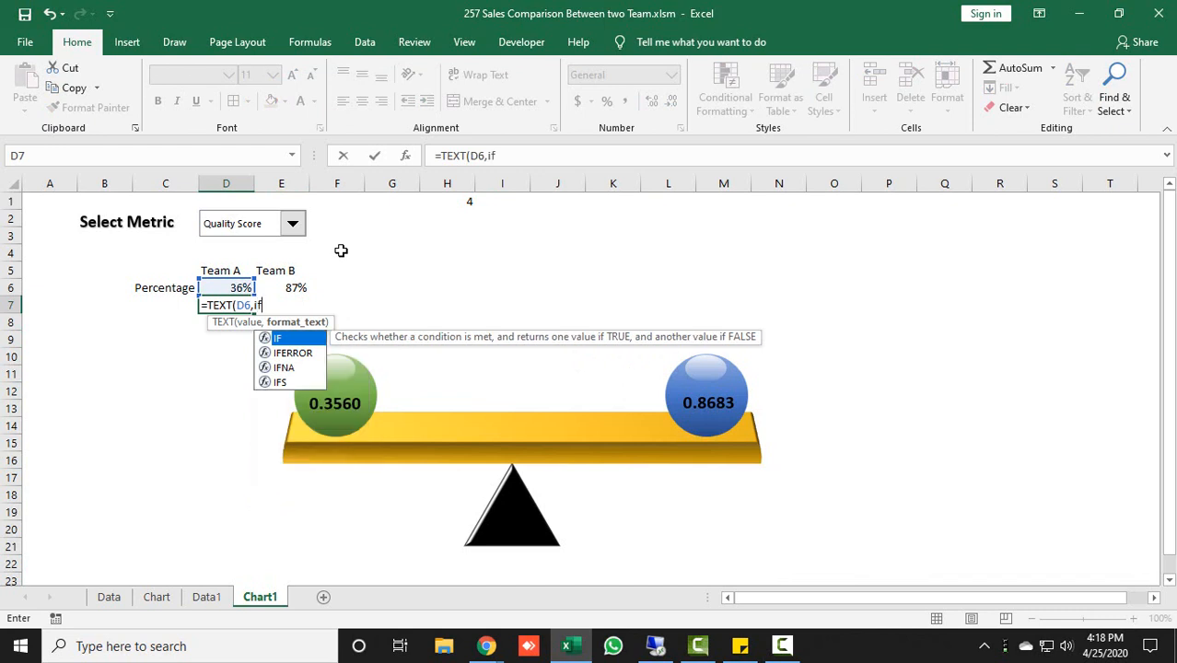
{"action": "left_click", "coordinate": [150, 289]}
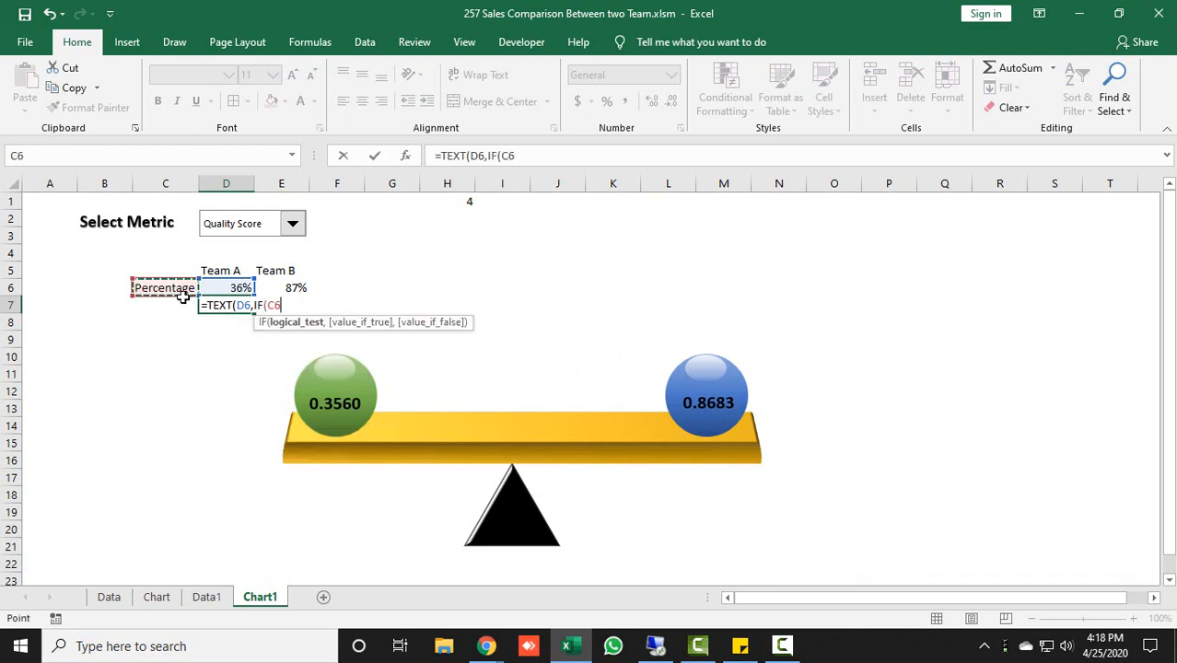
{"action": "type", "text": "=\"P"}
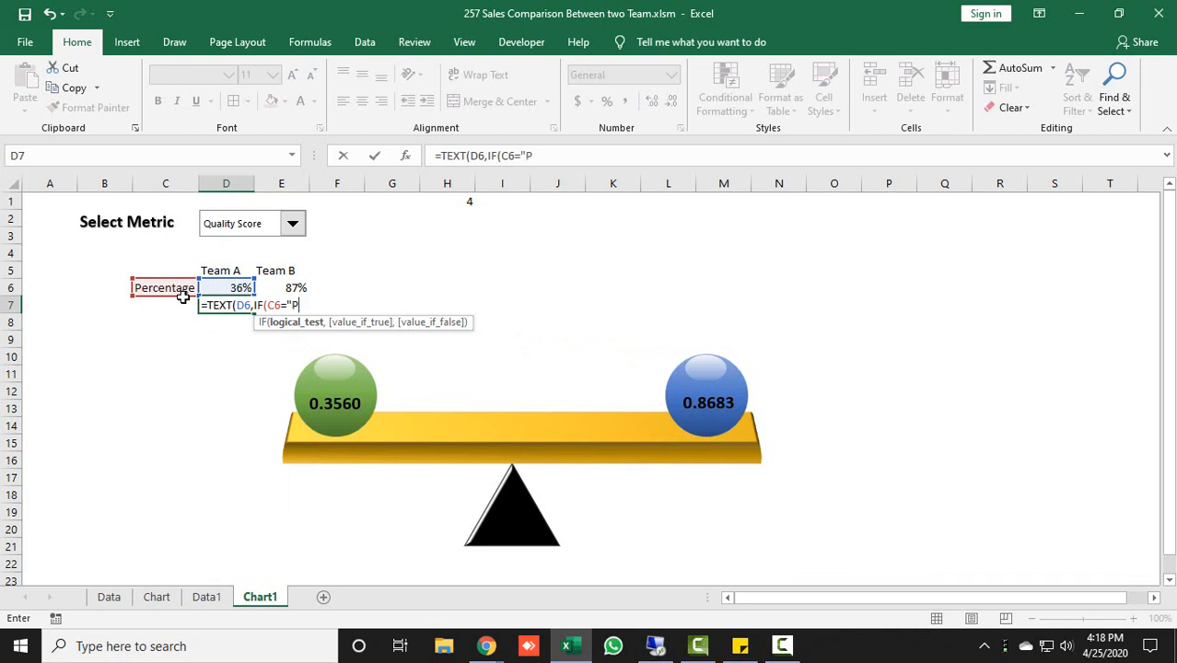
{"action": "type", "text": "ercentage"}
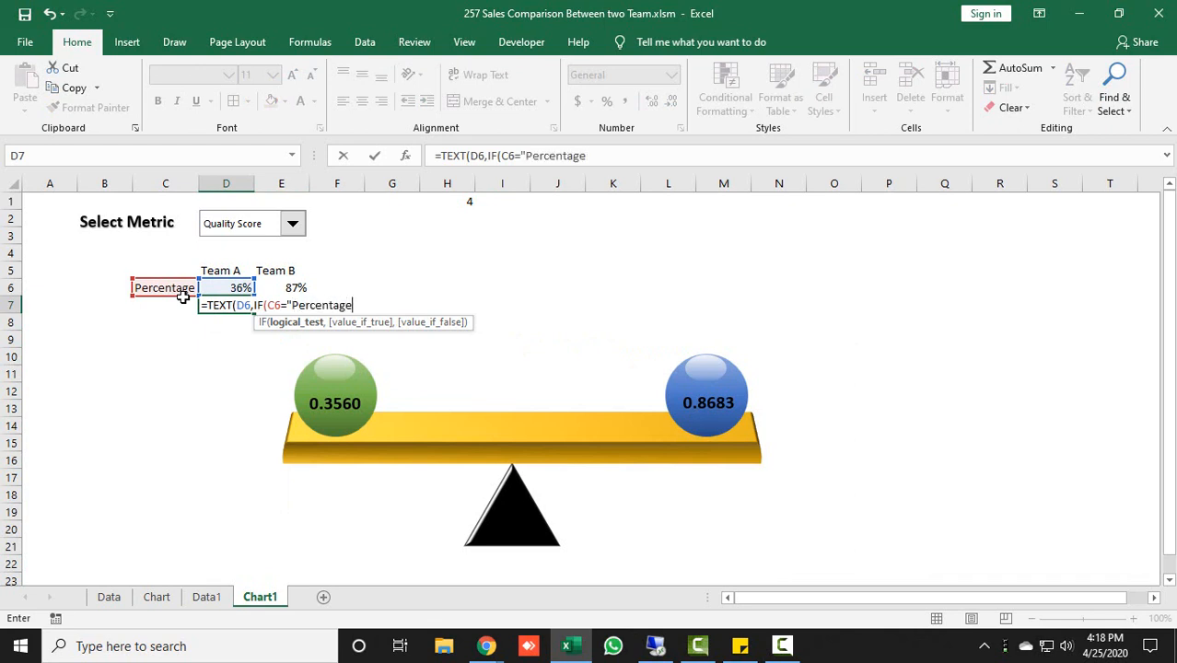
{"action": "type", "text": "\",\"0"}
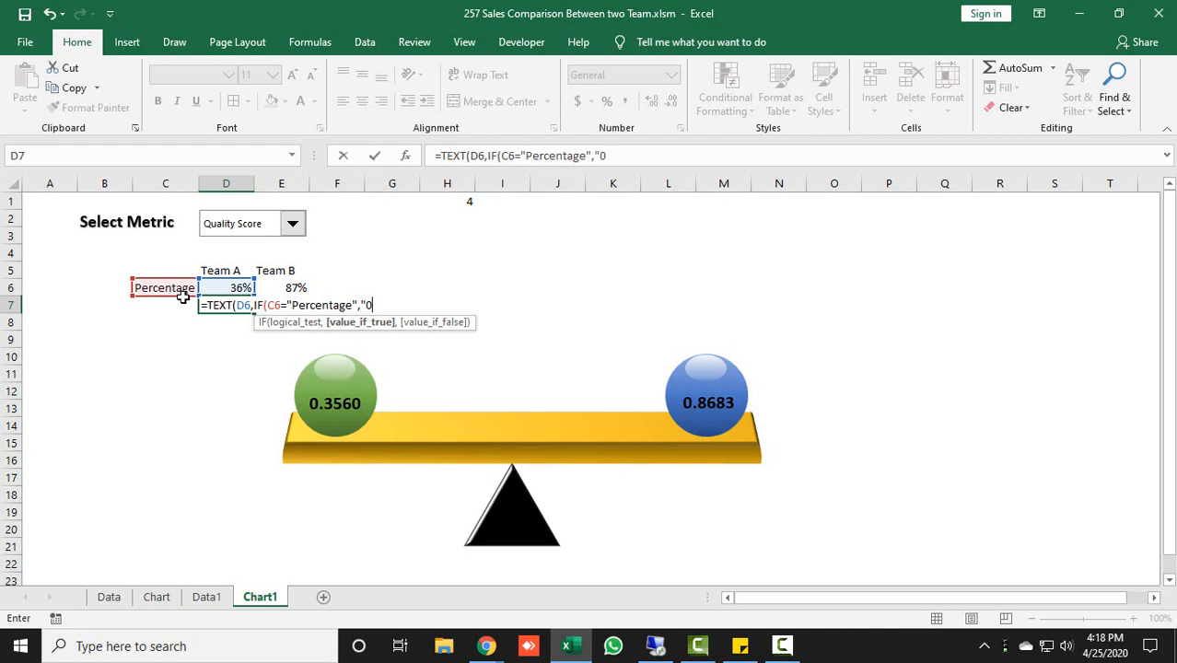
{"action": "type", "text": "%\","}
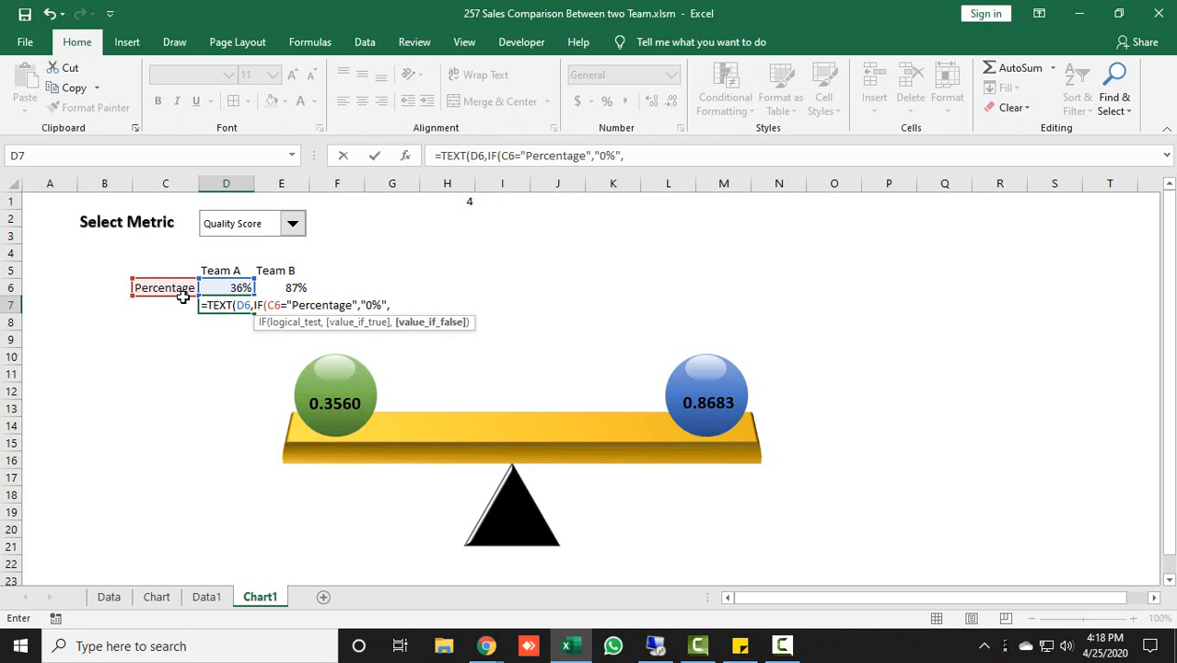
{"action": "type", "text": "\"0\"))"}
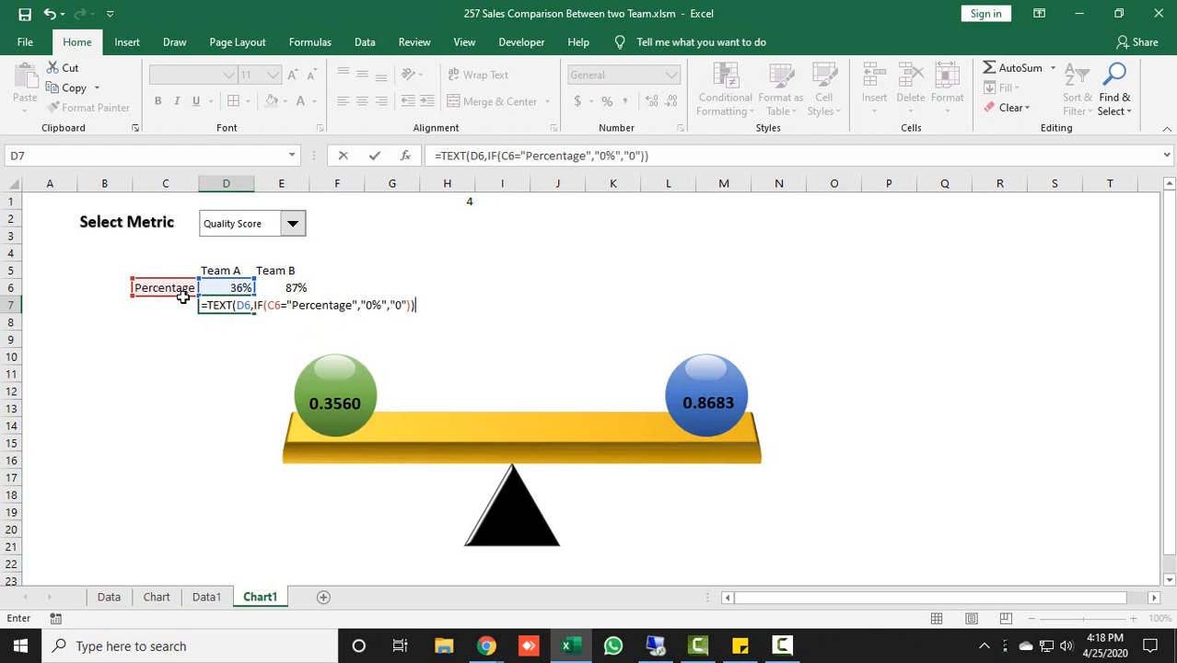
{"action": "key", "text": "Return"}
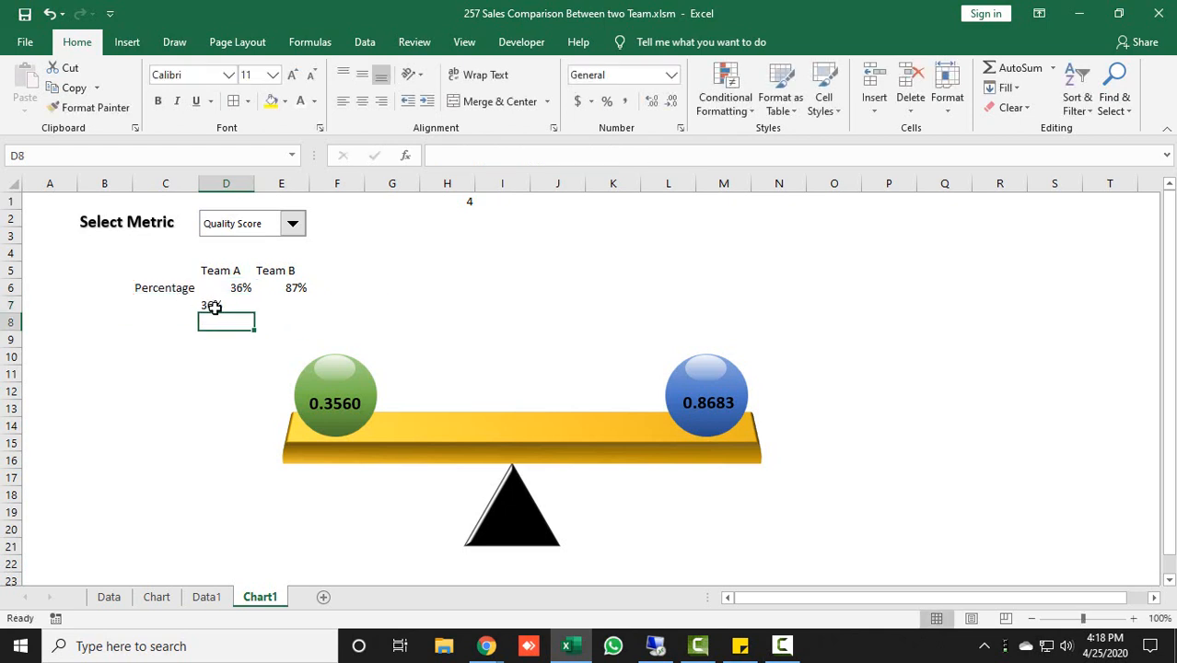
- Make the C6 reference in D7's formula absolute ($C$6) and copy the formula to cell E7
{"action": "left_click", "coordinate": [224, 307]}
{"action": "left_click", "coordinate": [514, 152]}
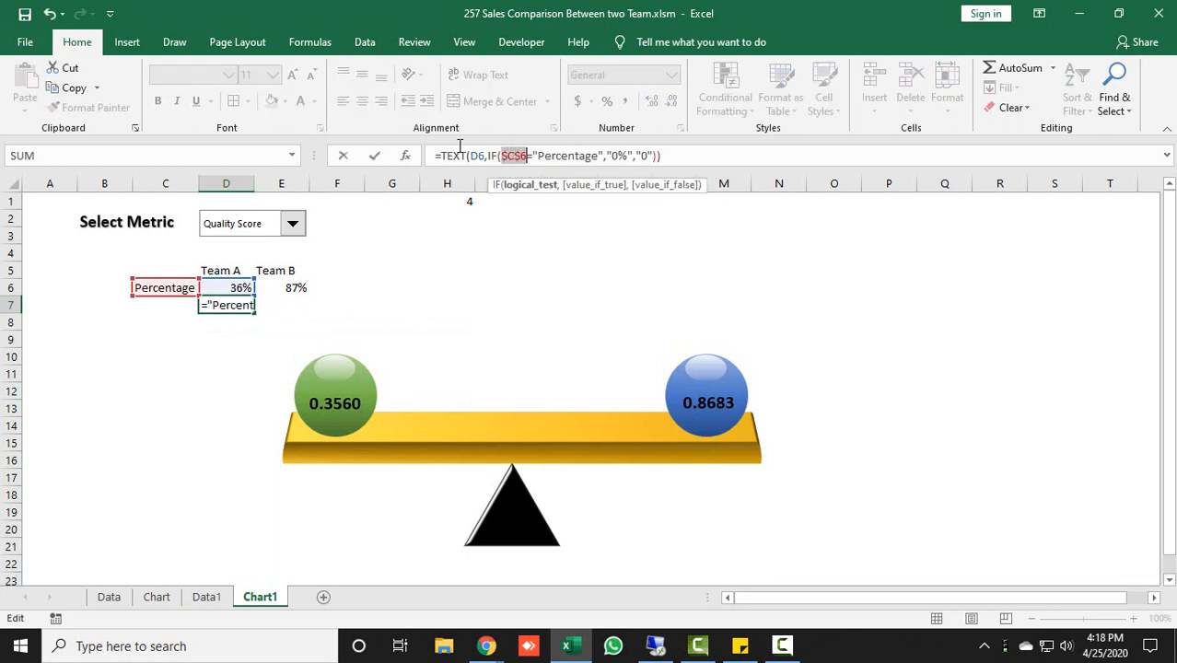
{"action": "key", "text": "Return"}
{"action": "left_click", "coordinate": [234, 302]}
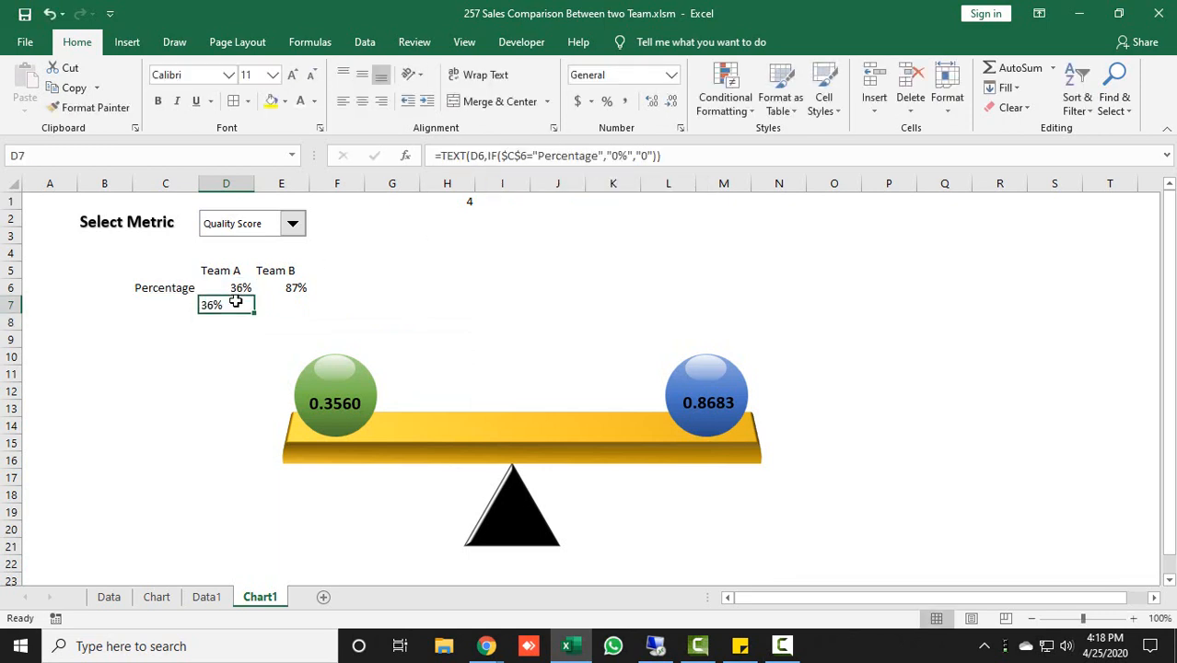
{"action": "key", "text": "ctrl+c"}
{"action": "left_click", "coordinate": [295, 306]}
{"action": "key", "text": "ctrl+v"}
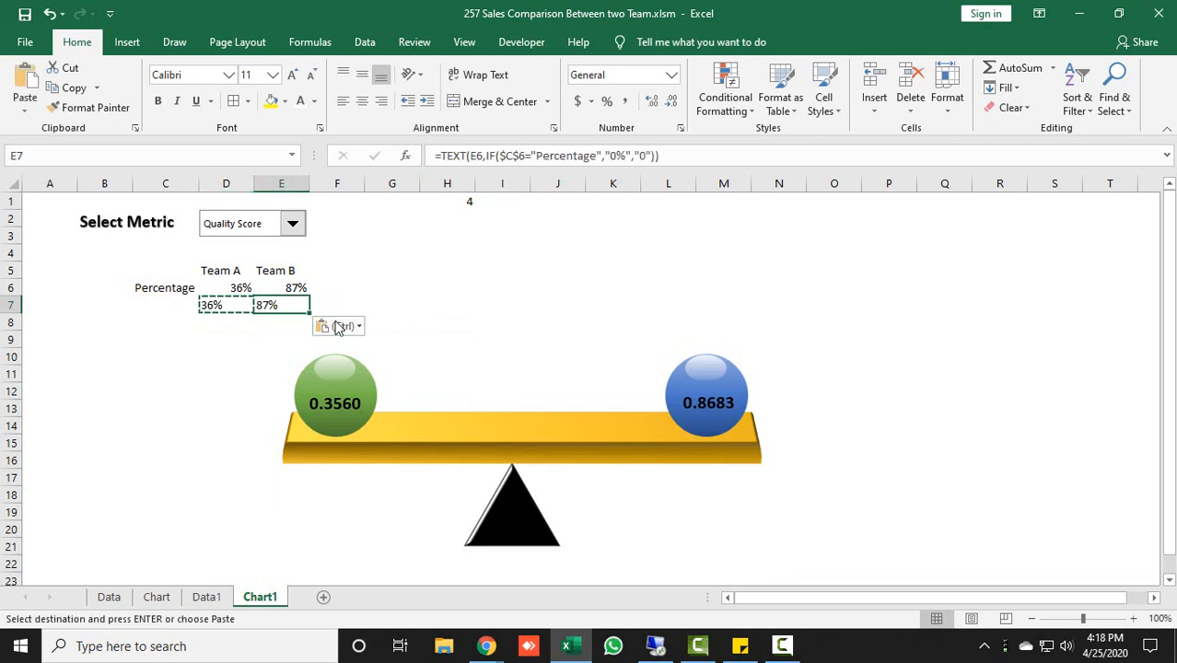
{"action": "key", "text": "Escape"}
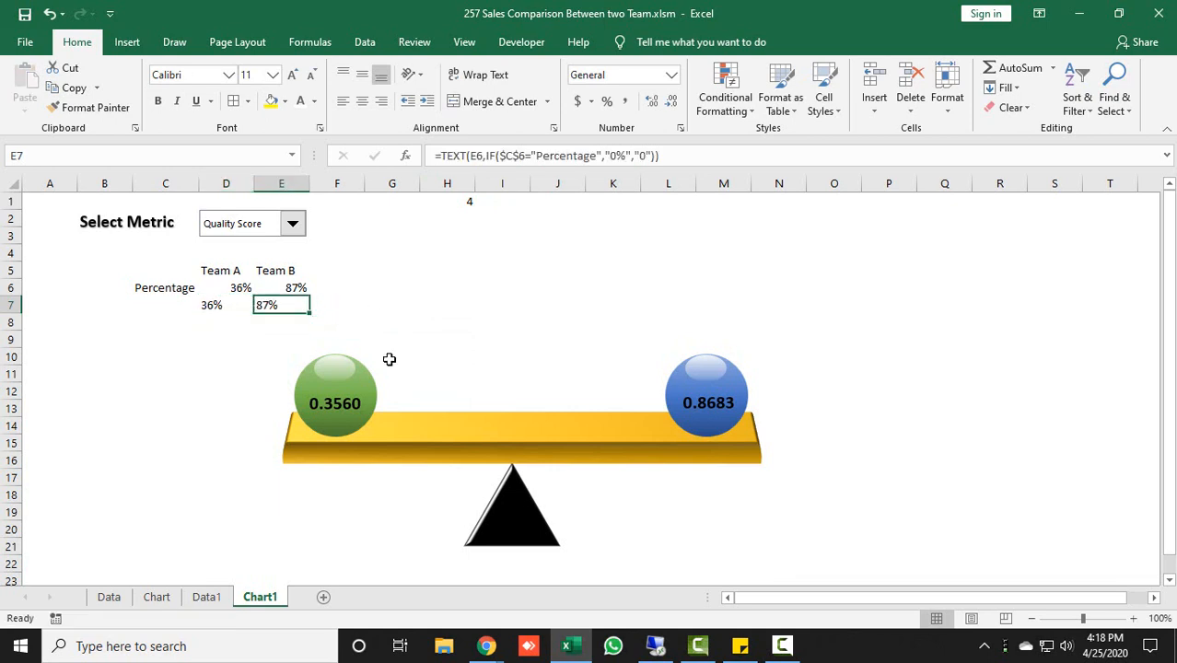
- Relink the text box on the green ball to cell D7
{"action": "left_click", "coordinate": [340, 407]}
{"action": "left_click_drag", "start_coordinate": [492, 161], "coordinate": [92, 155]}
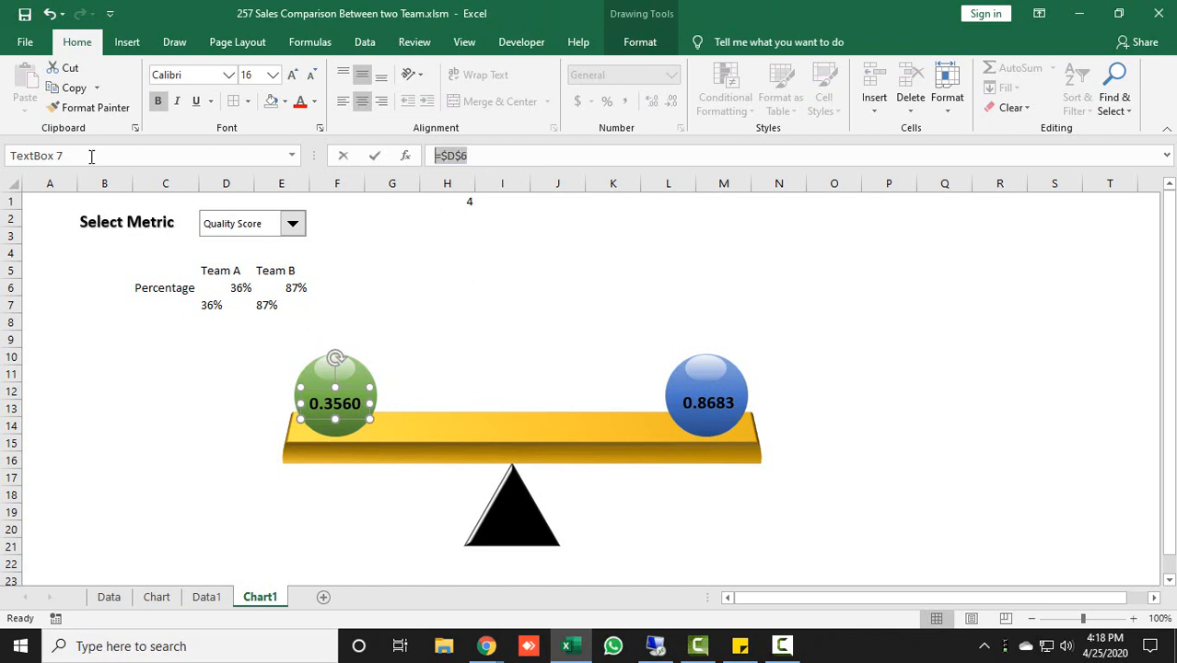
{"action": "type", "text": "="}
{"action": "left_click", "coordinate": [233, 304]}
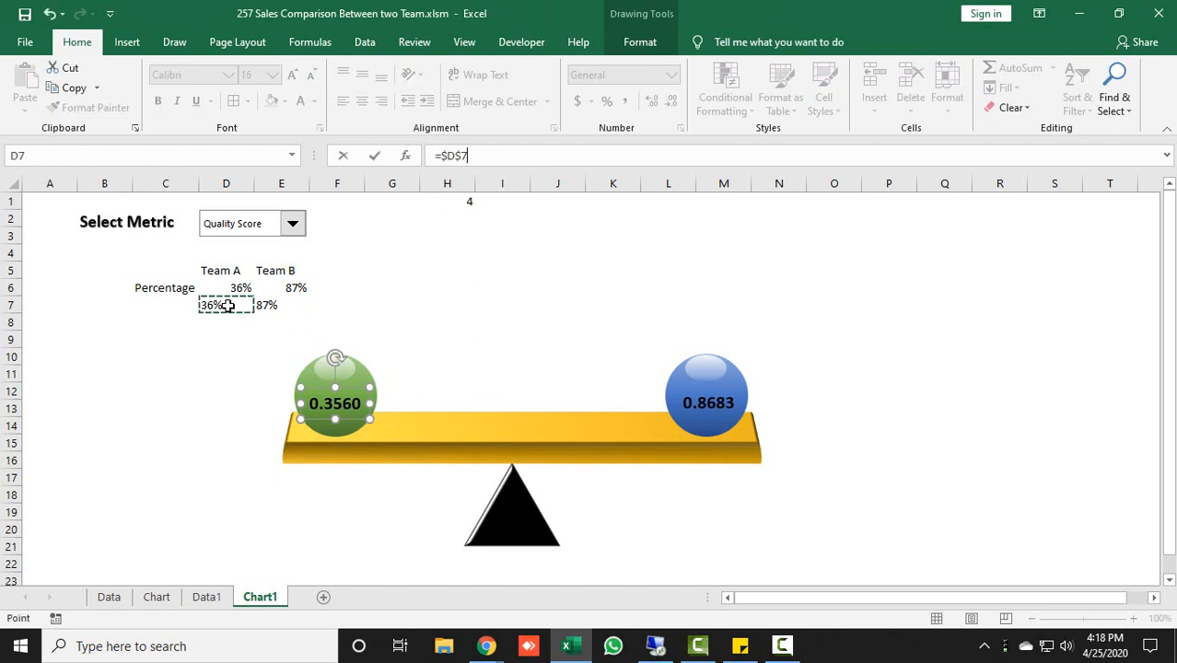
{"action": "key", "text": "Return"}
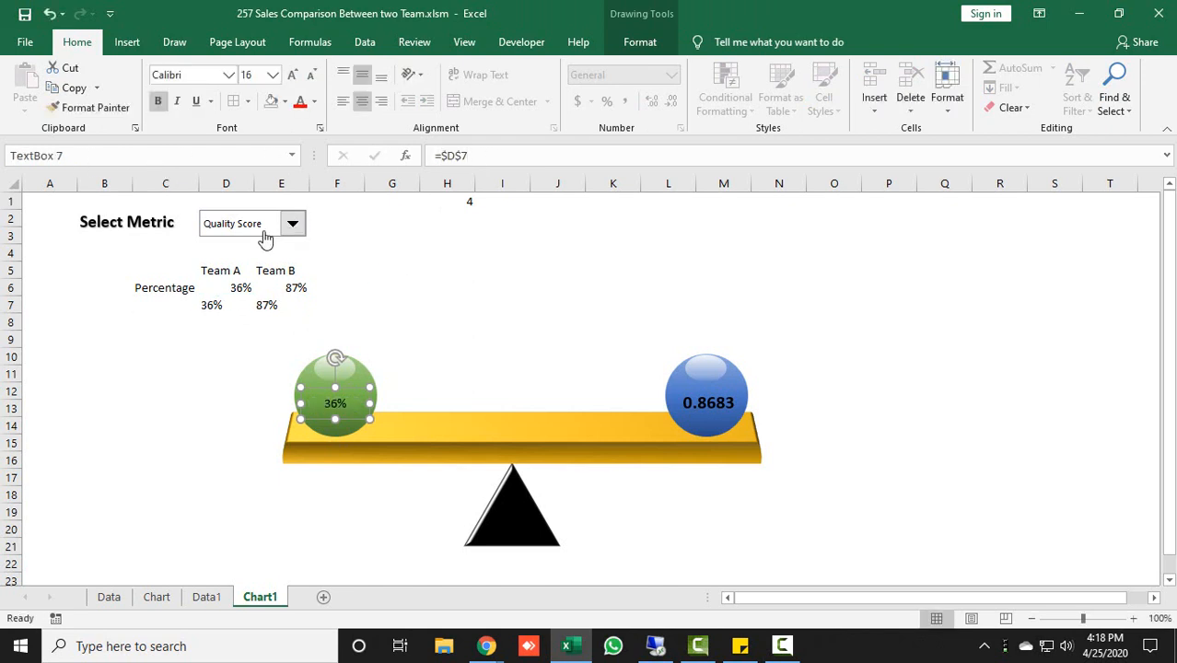
- Relink the text box on the blue ball to cell E7
{"action": "left_click", "coordinate": [692, 407]}
{"action": "left_click_drag", "start_coordinate": [465, 155], "coordinate": [117, 147]}
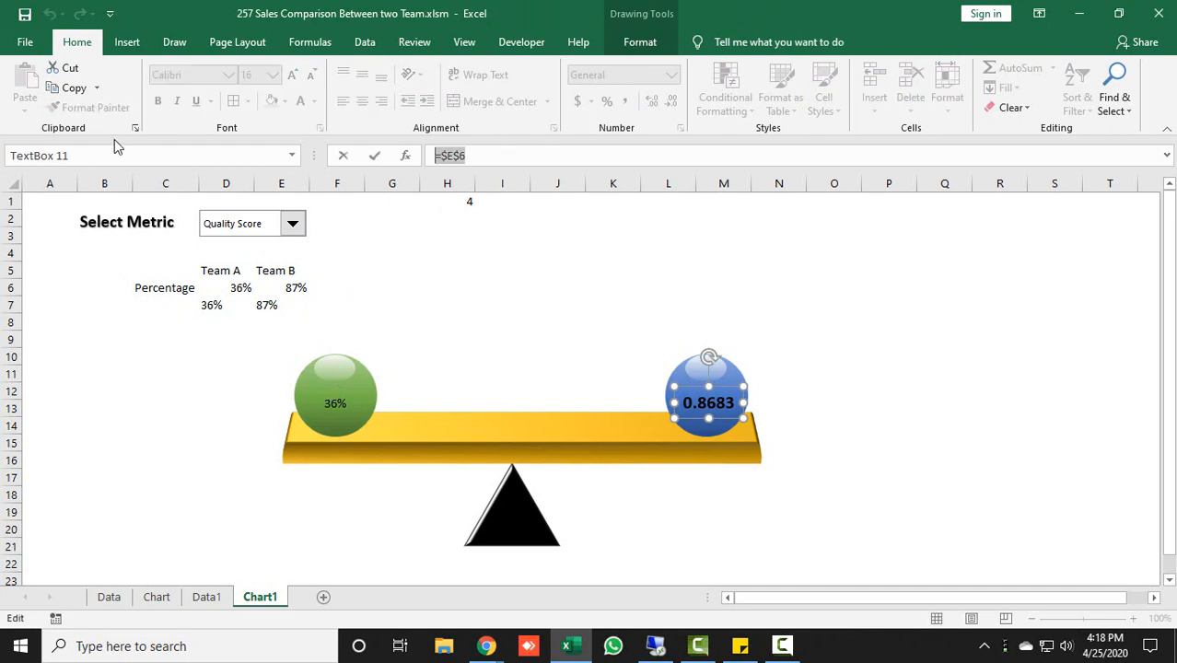
{"action": "left_click", "coordinate": [258, 306]}
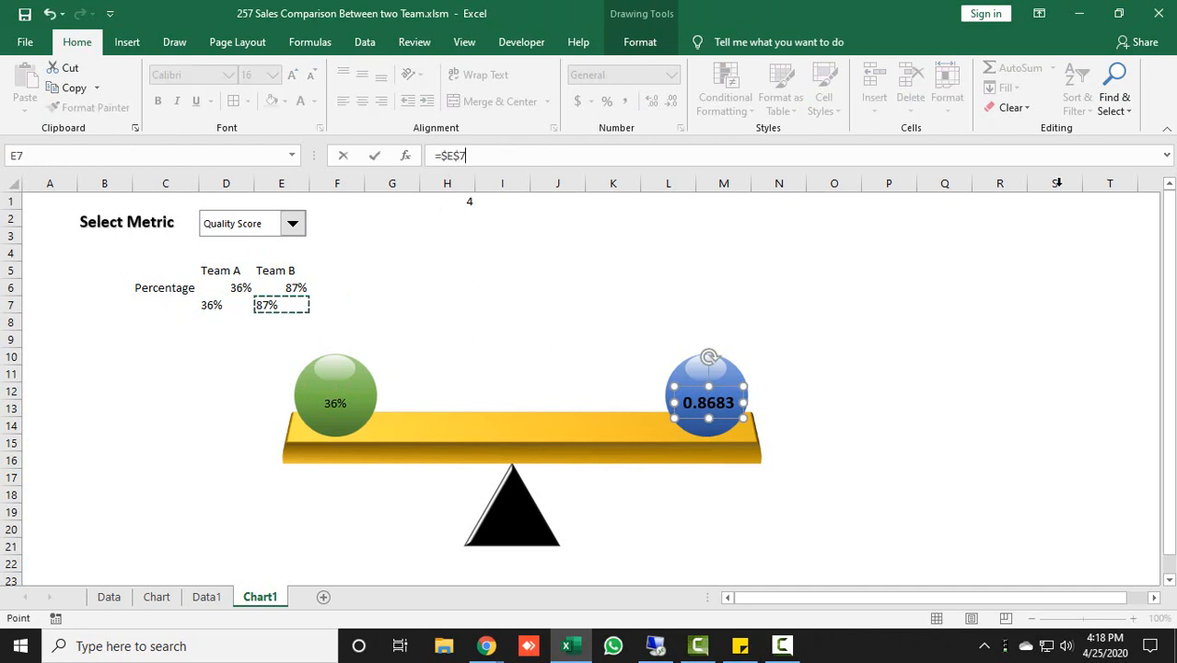
{"action": "key", "text": "Return"}
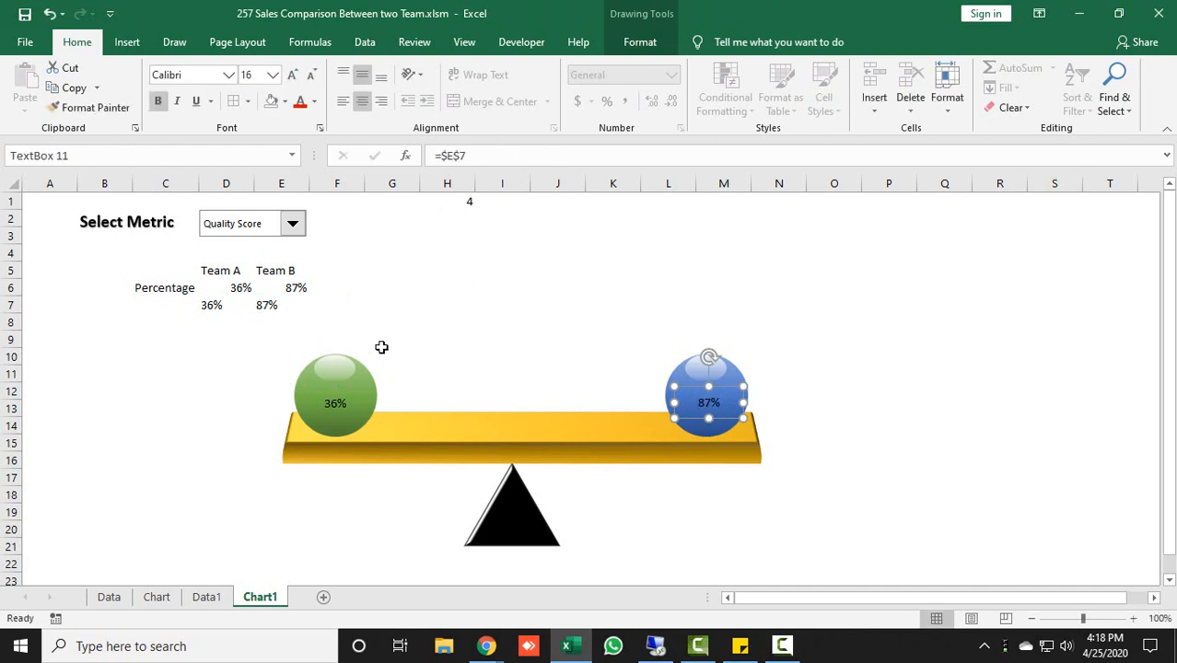
- Format the text box on the green ball as bold 18-point text
{"action": "left_click", "coordinate": [336, 405]}
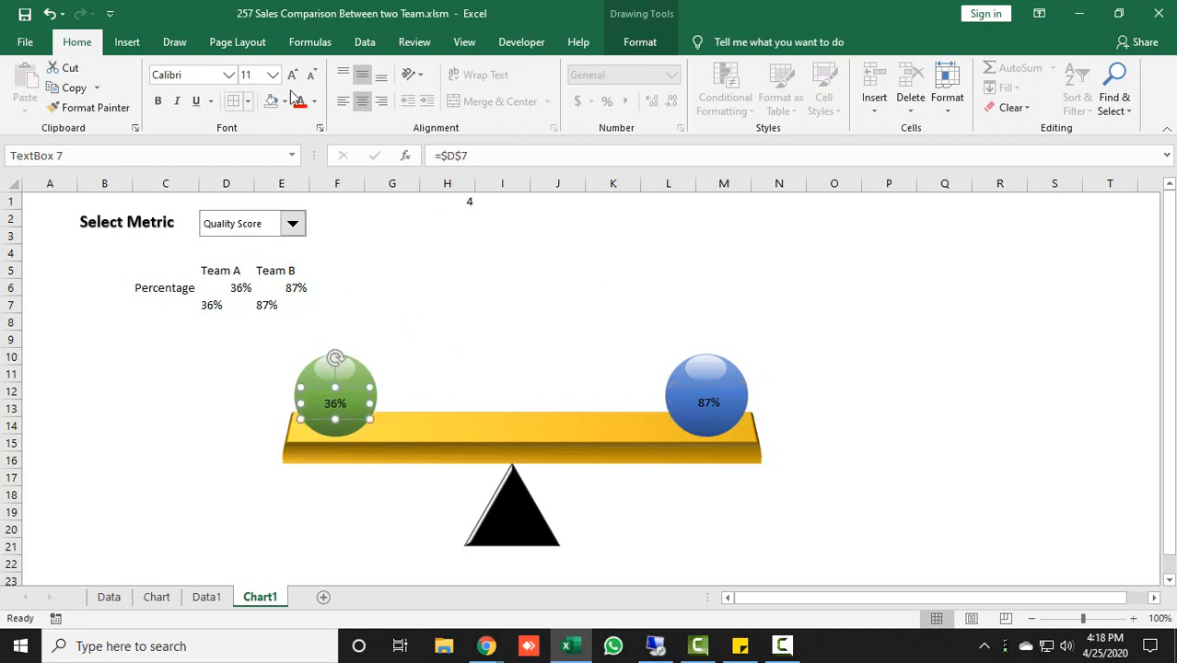
{"action": "left_click", "coordinate": [292, 75]}
{"action": "left_click", "coordinate": [292, 76]}
{"action": "left_click", "coordinate": [292, 75]}
{"action": "left_click", "coordinate": [292, 75]}
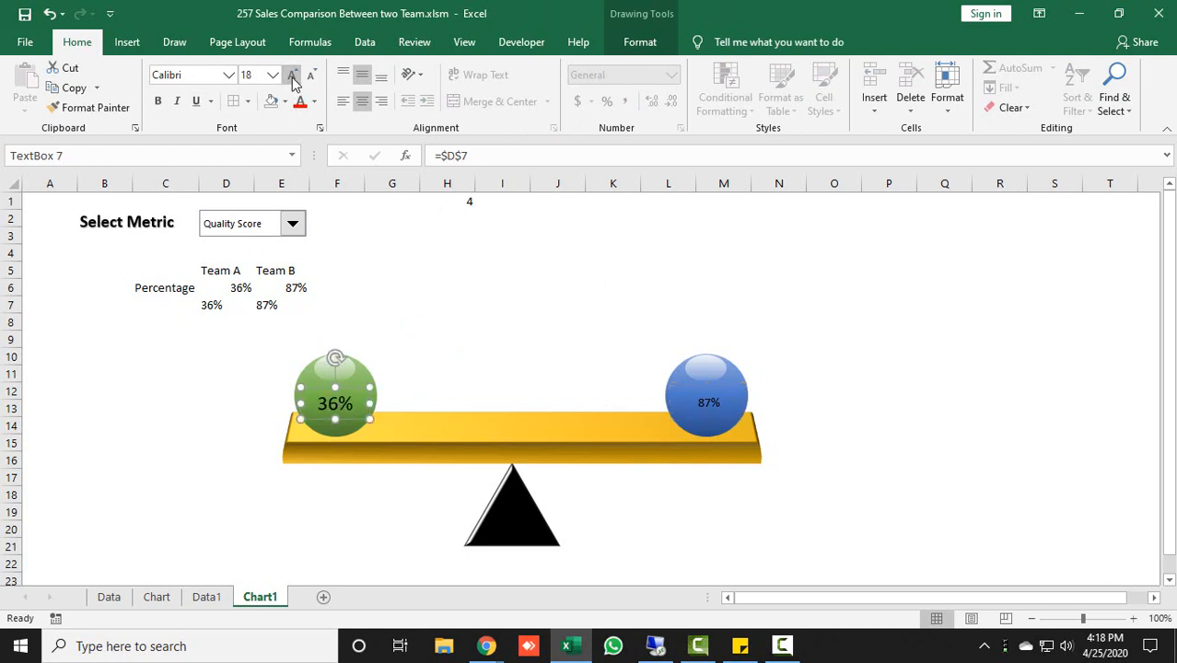
{"action": "left_click", "coordinate": [160, 105]}
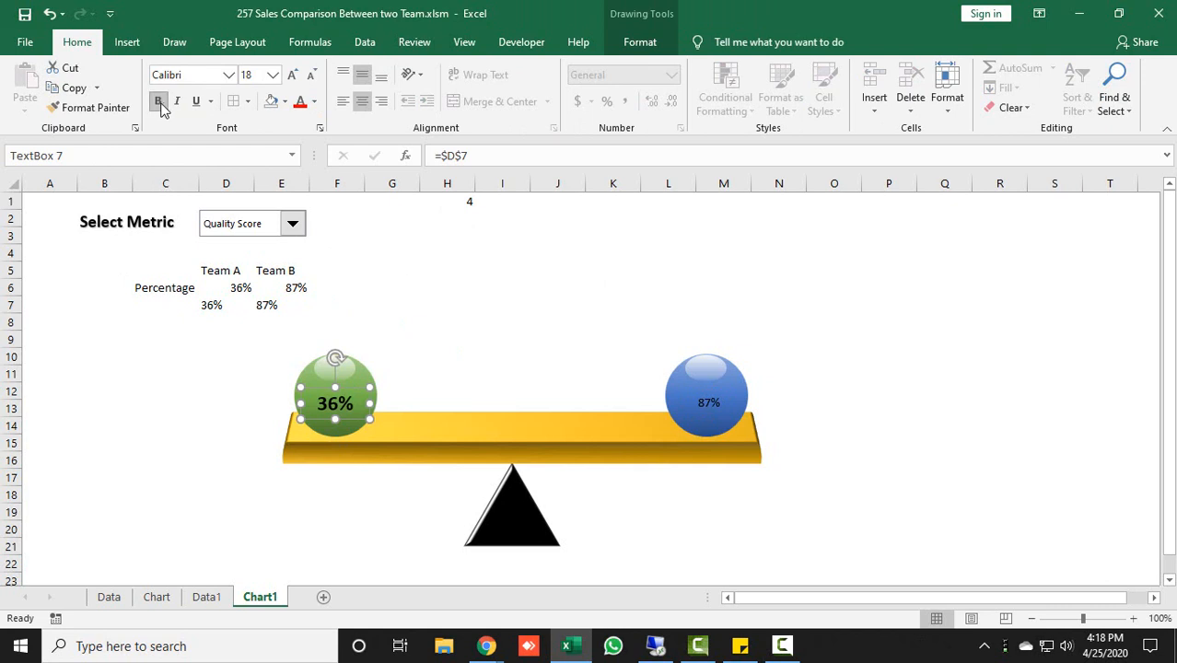
- Format the text box on the blue ball as bold 18-point text
{"action": "left_click", "coordinate": [707, 405]}
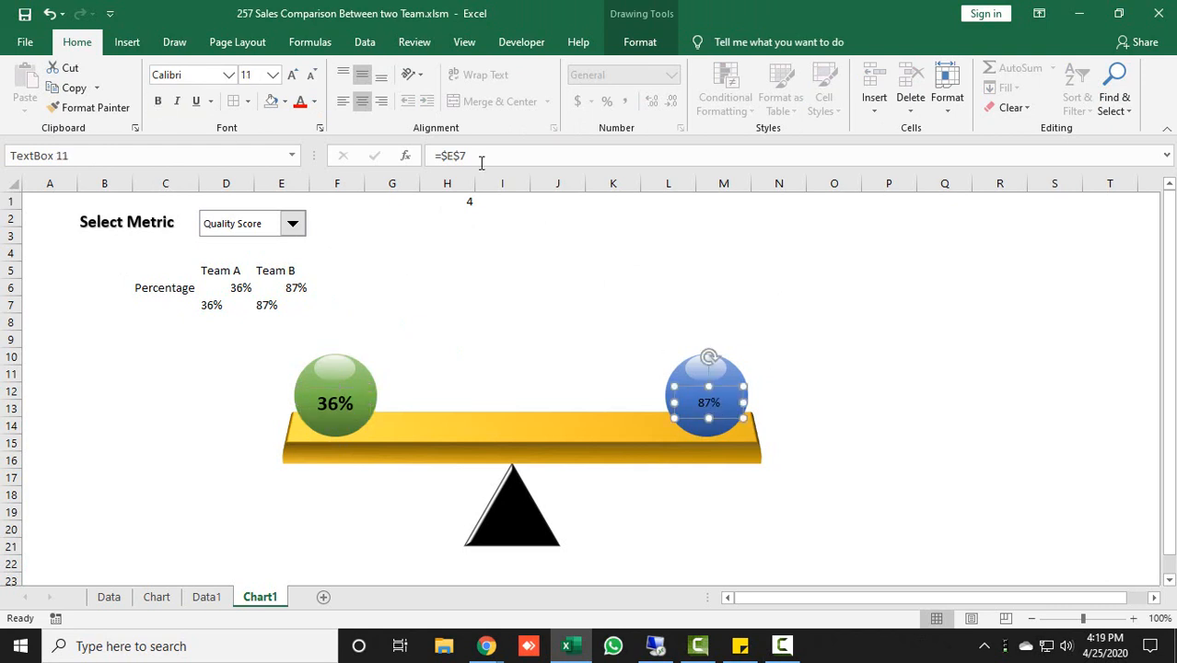
{"action": "left_click", "coordinate": [292, 75]}
{"action": "left_click", "coordinate": [292, 75]}
{"action": "left_click", "coordinate": [292, 75]}
{"action": "left_click", "coordinate": [292, 76]}
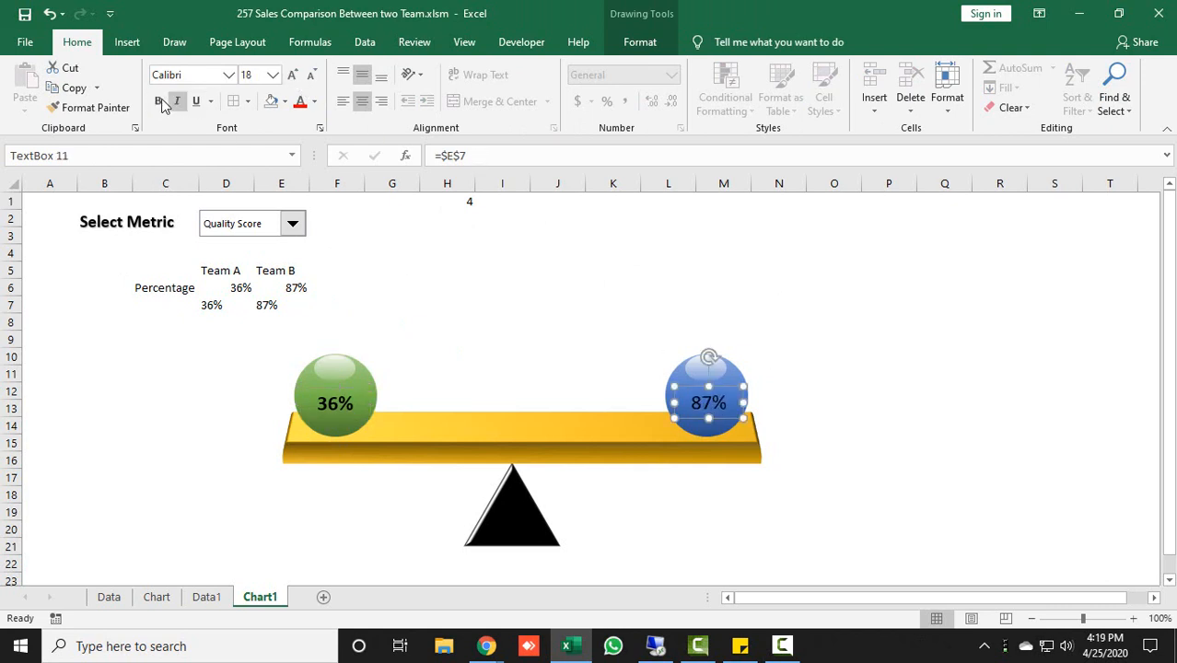
{"action": "left_click", "coordinate": [958, 356]}
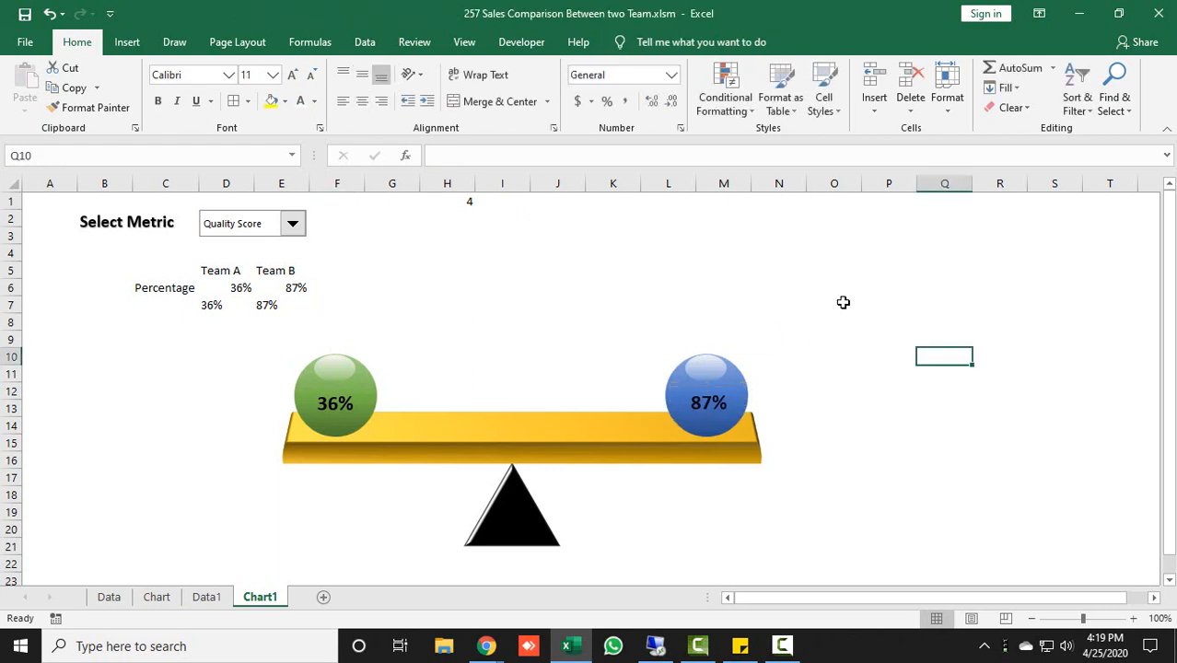
- Test the ball labels by setting the metric drop-down to AHT, followed by Sales Conversion
{"action": "left_click", "coordinate": [292, 227]}
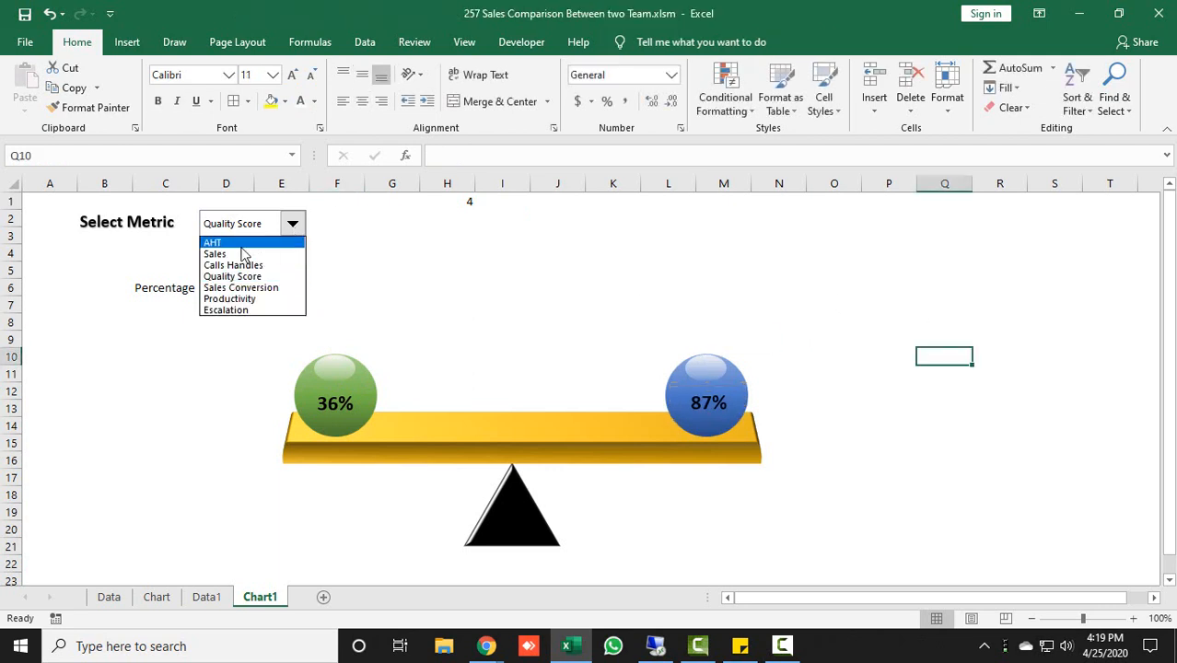
{"action": "left_click", "coordinate": [221, 242]}
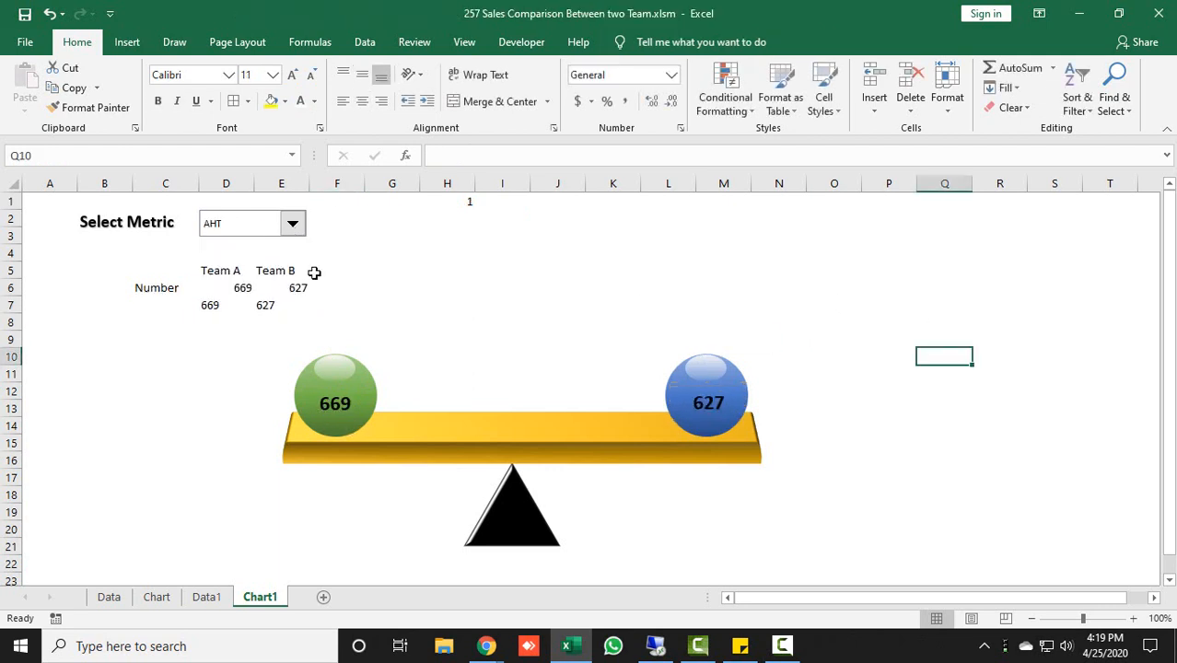
{"action": "left_click", "coordinate": [292, 224]}
{"action": "left_click", "coordinate": [235, 287]}
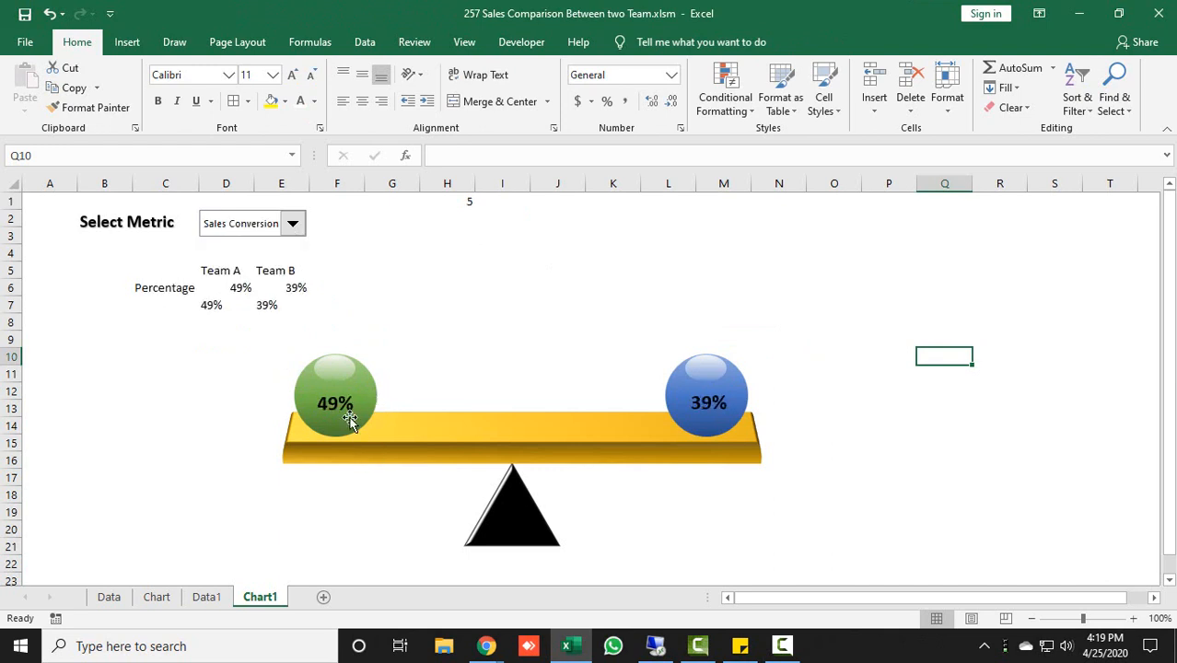
{"action": "left_click", "coordinate": [152, 385]}
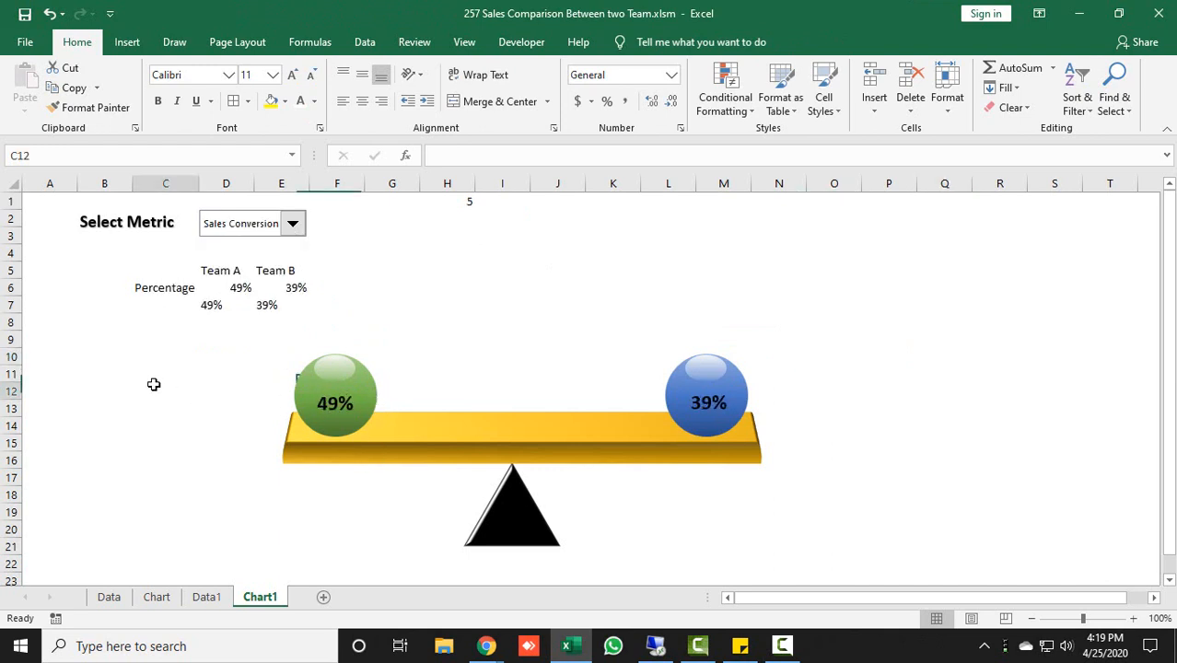
- Hide the helper values in cells C6, D7, E7 and H1 by setting their font colour to white
{"action": "left_click", "coordinate": [144, 285]}
{"action": "left_click", "coordinate": [209, 304], "text": "ctrl"}
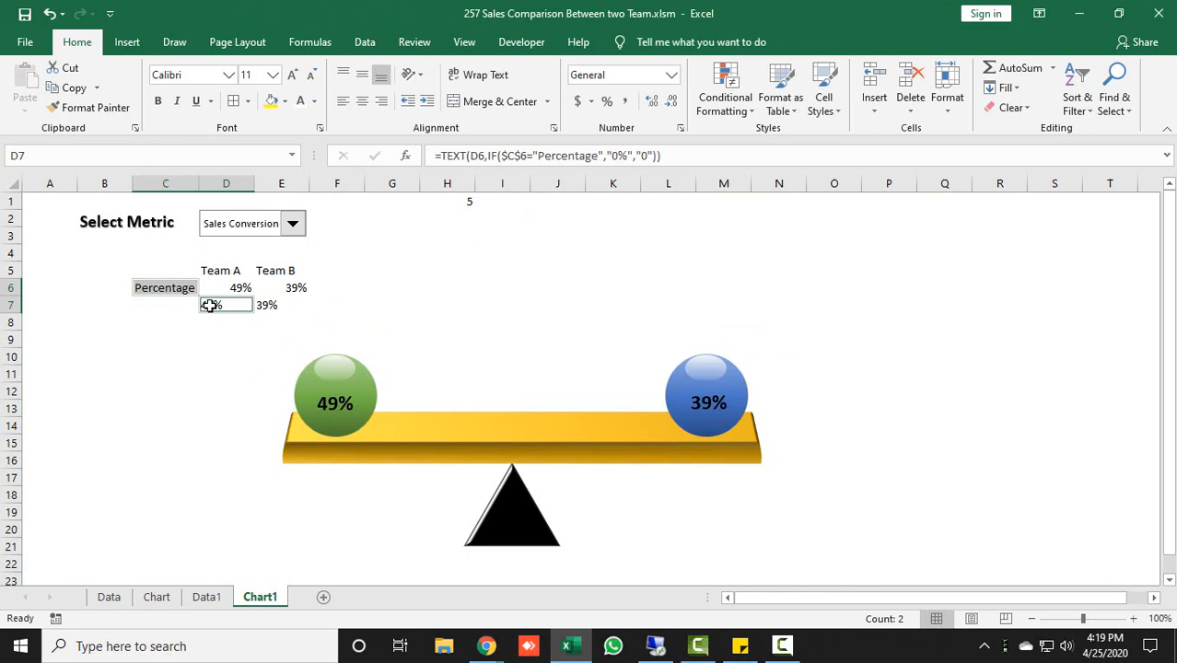
{"action": "left_click", "coordinate": [266, 304], "text": "ctrl"}
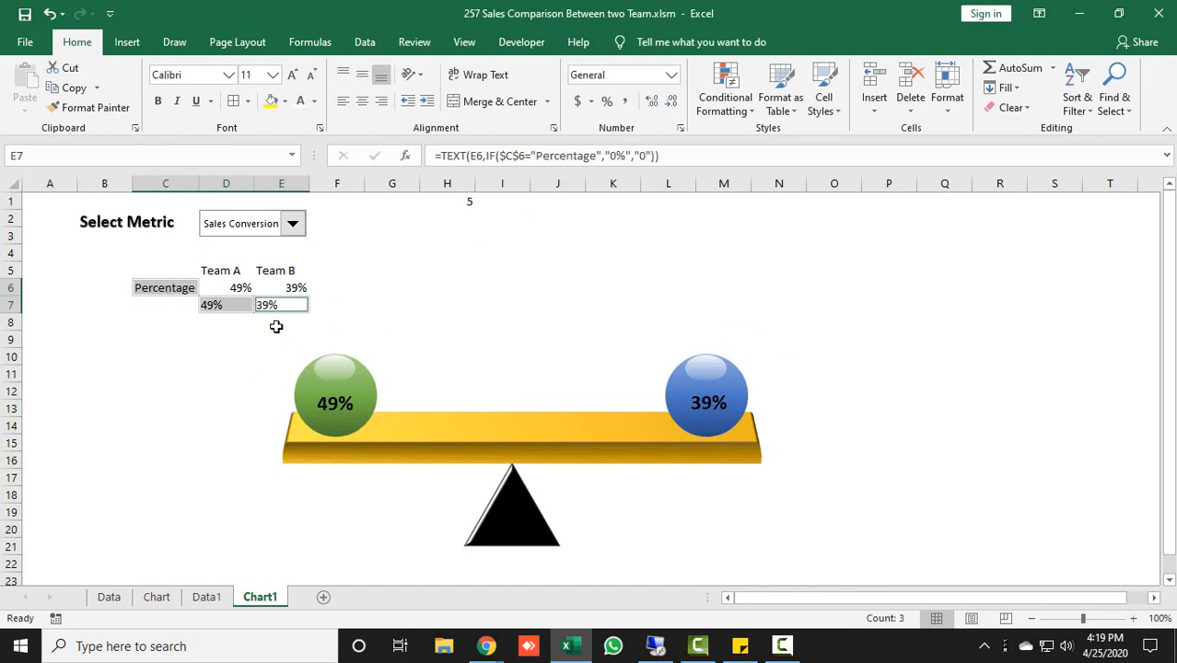
{"action": "left_click", "coordinate": [314, 102]}
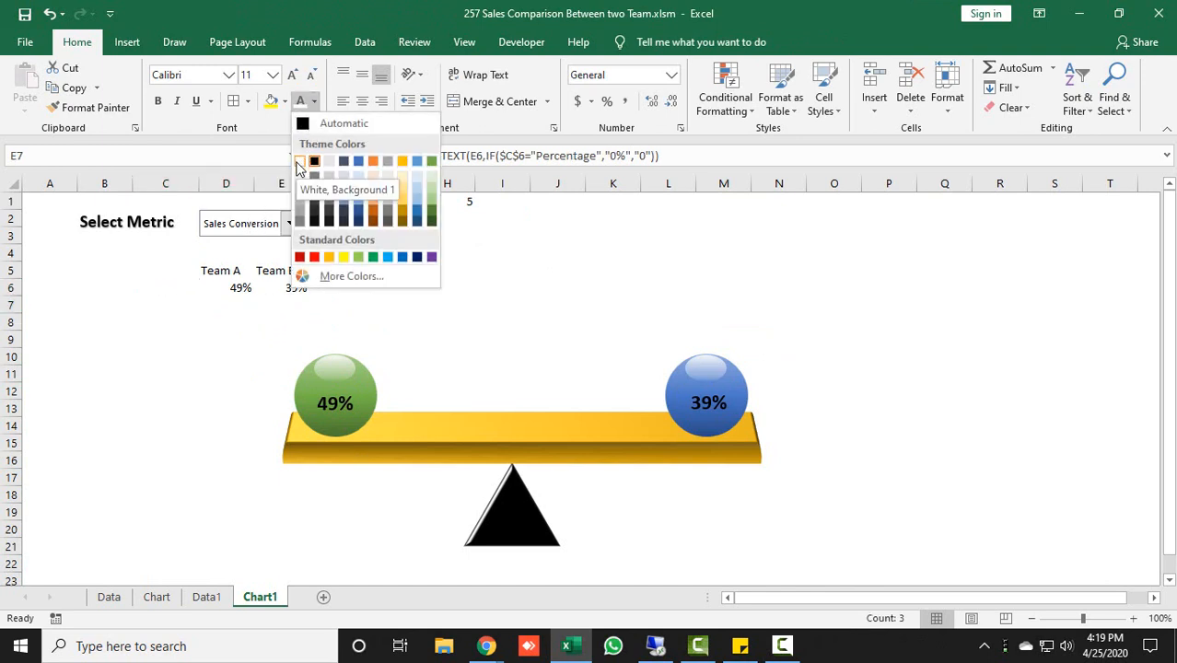
{"action": "left_click", "coordinate": [299, 163]}
{"action": "left_click", "coordinate": [455, 199]}
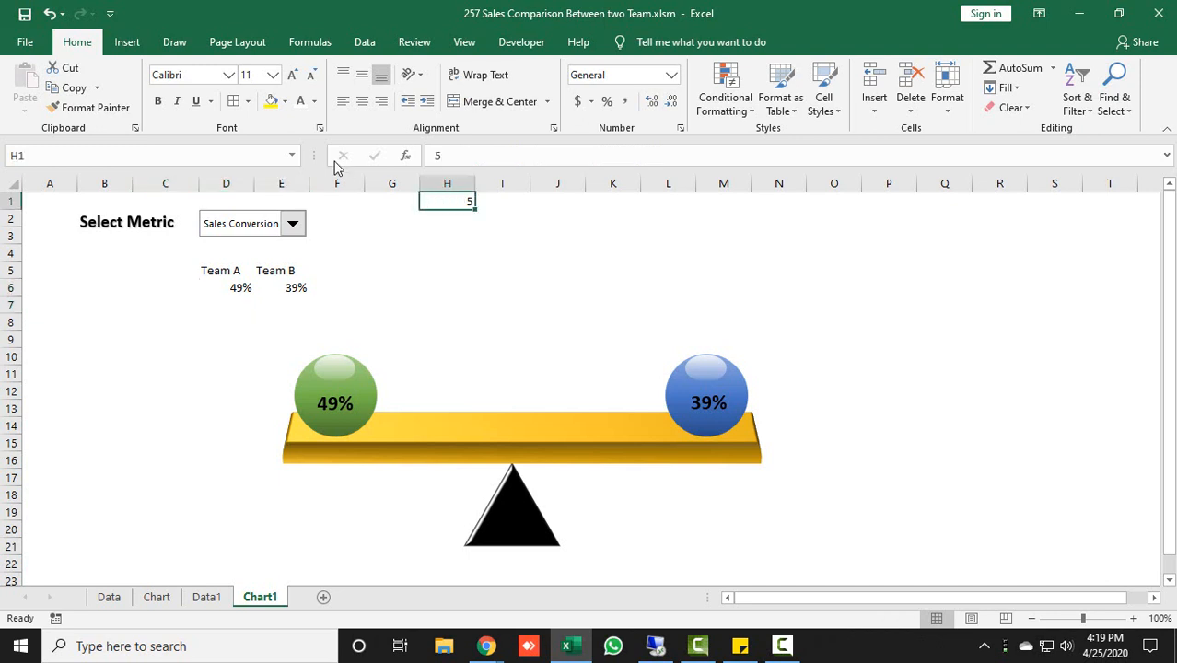
{"action": "left_click", "coordinate": [299, 105]}
- Duplicate the green ball's text box, place the copy on the bar's front face below the ball and link it to cell D5
{"action": "left_click", "coordinate": [158, 599]}
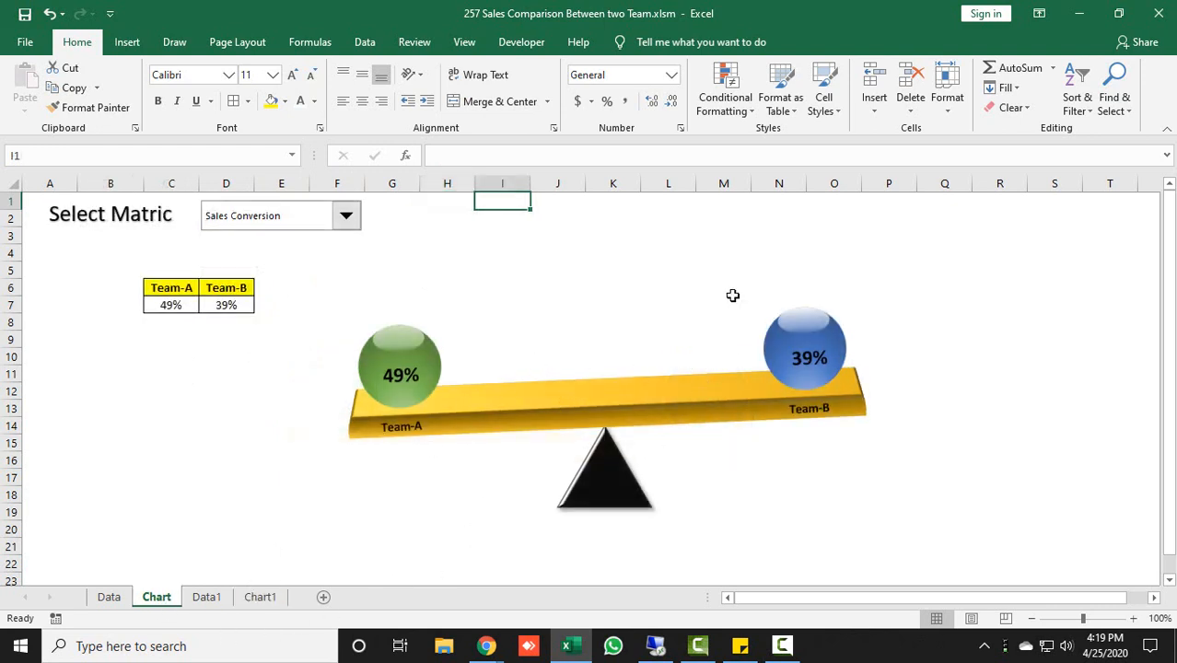
{"action": "left_click", "coordinate": [260, 599]}
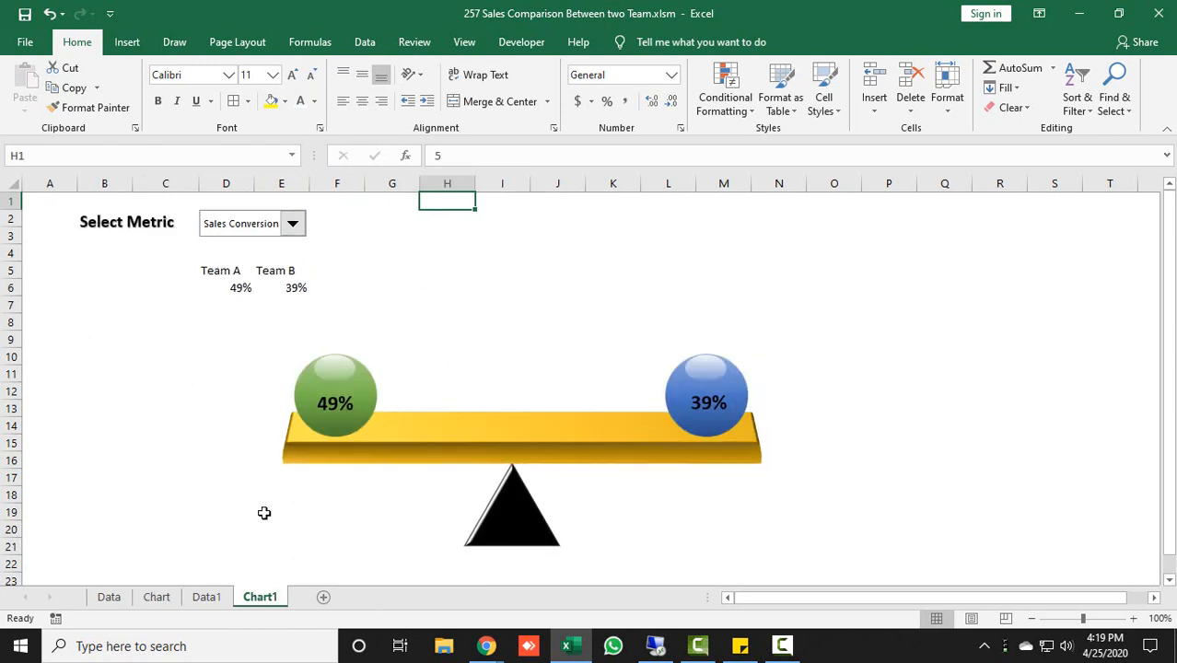
{"action": "left_click", "coordinate": [333, 411]}
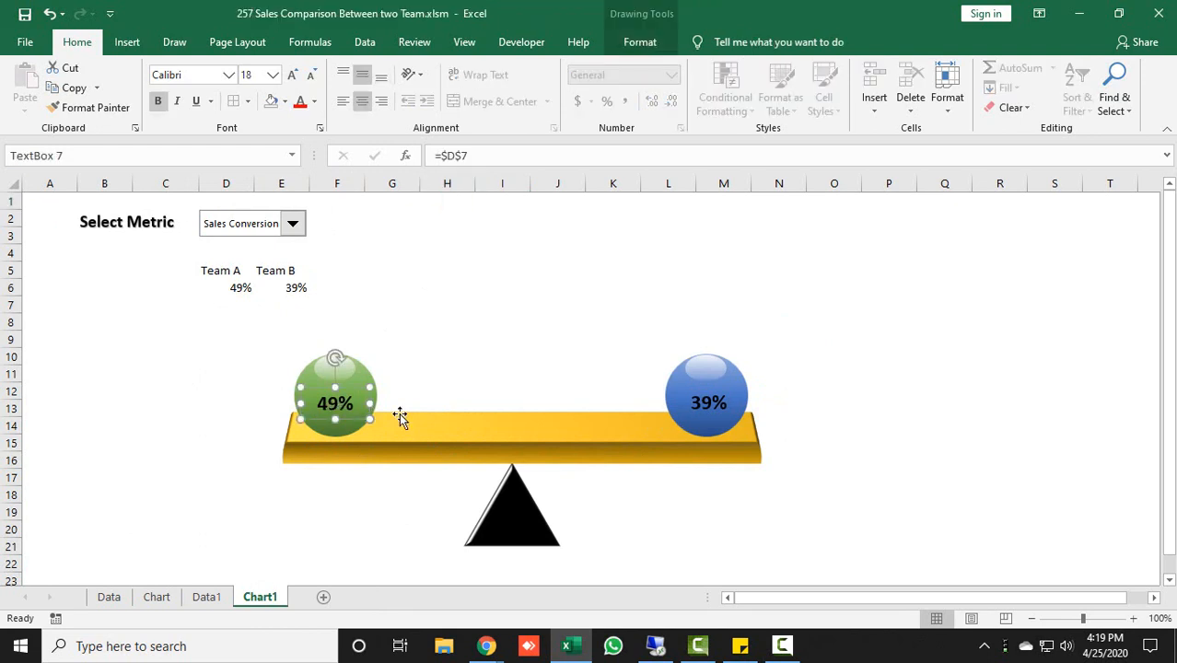
{"action": "key", "text": "ctrl+d"}
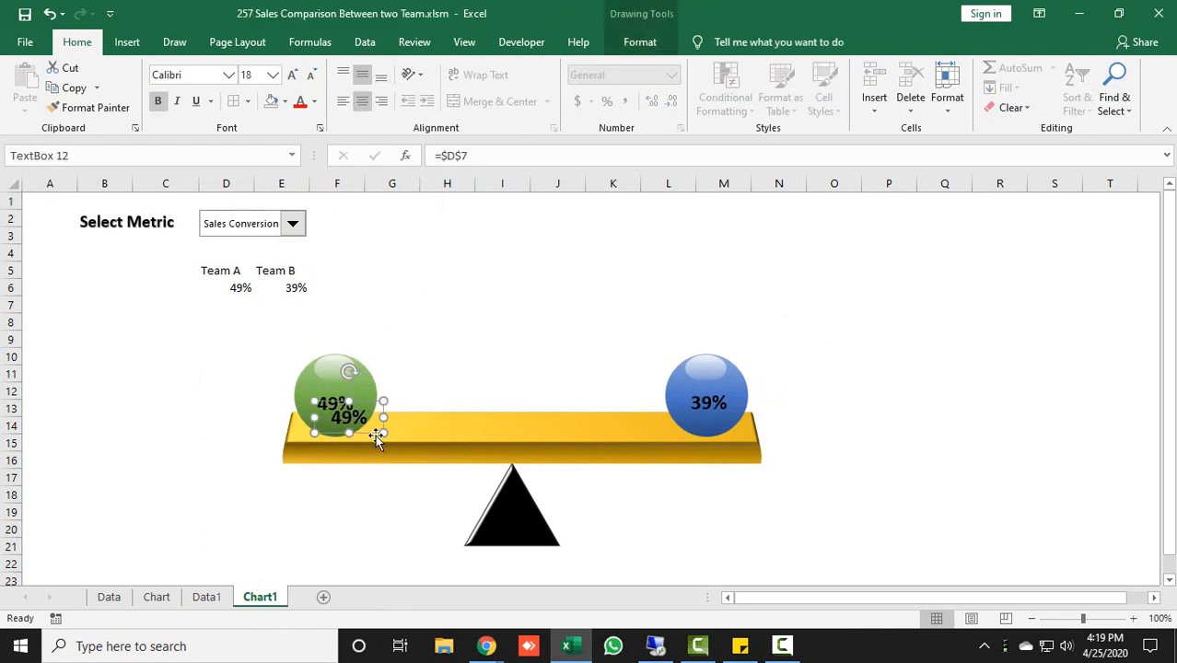
{"action": "left_click_drag", "start_coordinate": [348, 421], "coordinate": [334, 454]}
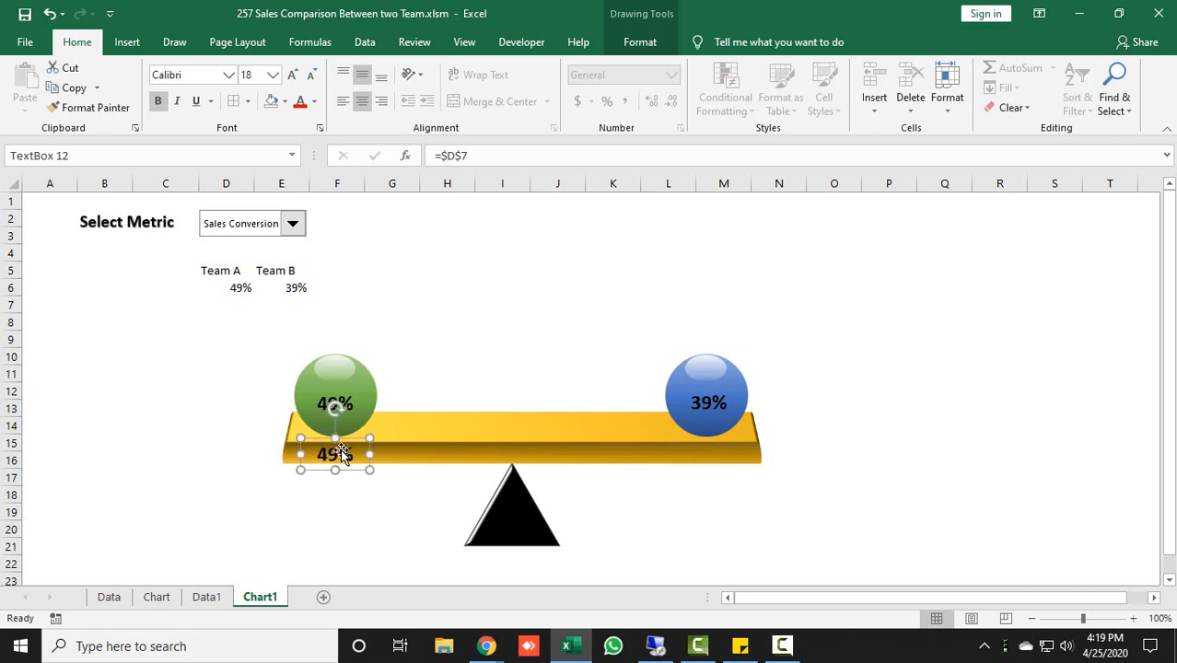
{"action": "triple_click", "coordinate": [443, 156]}
{"action": "type", "text": "="}
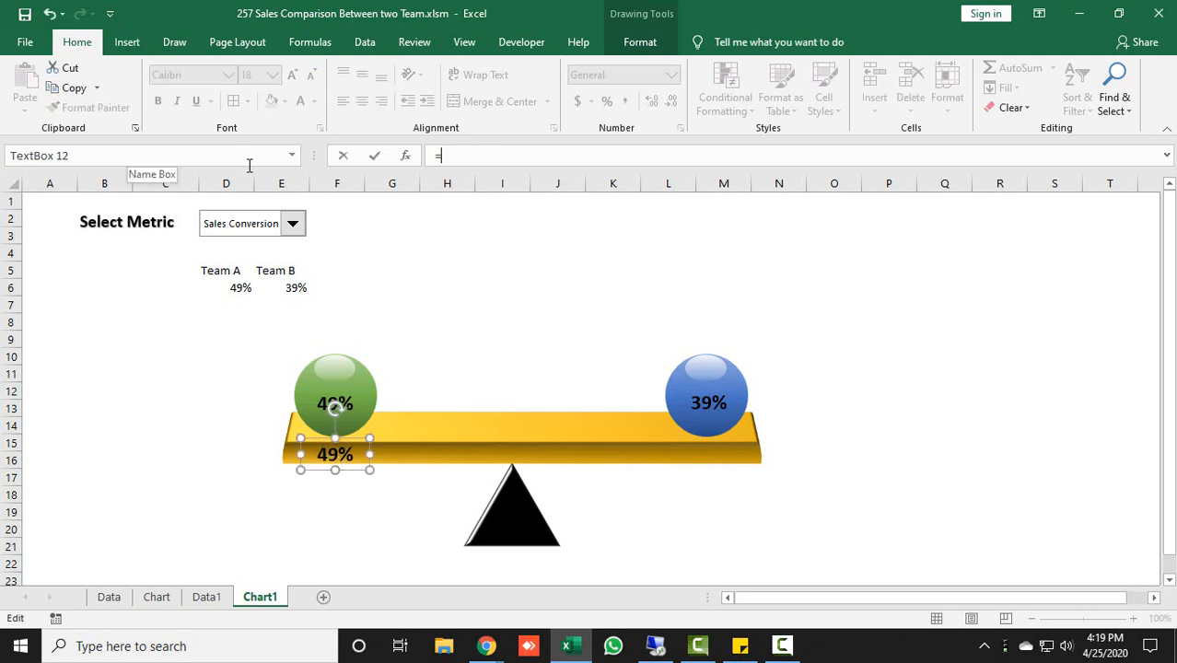
{"action": "left_click", "coordinate": [232, 266]}
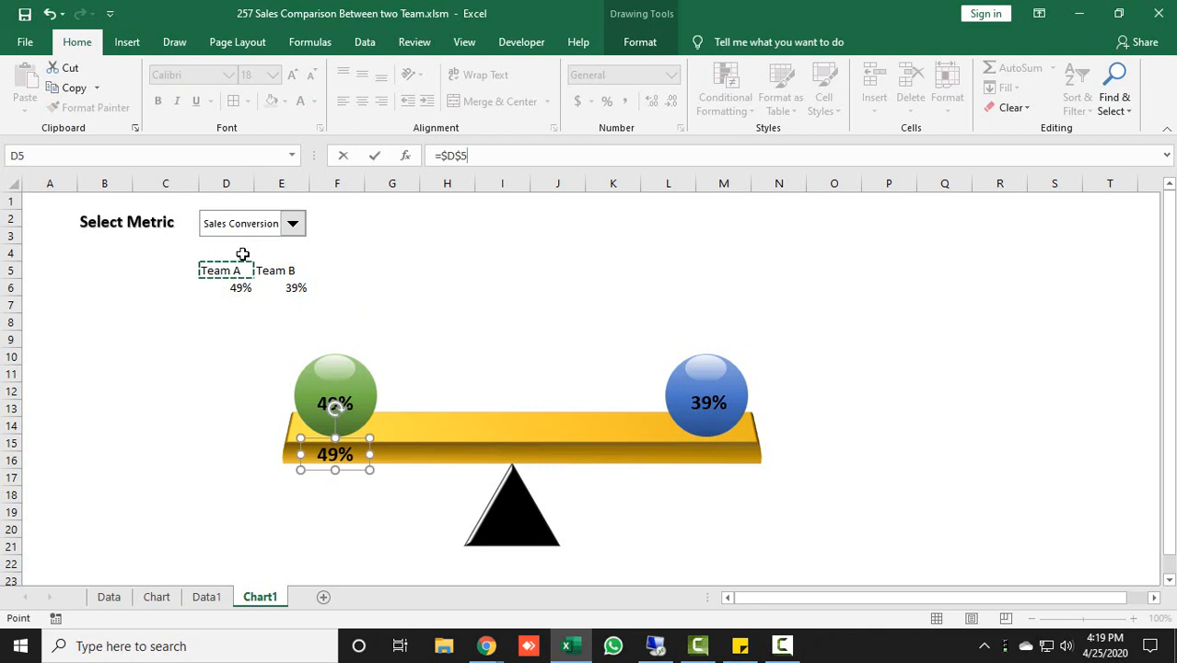
{"action": "key", "text": "Return"}
- Duplicate the Team A label onto the bar's front face below the blue ball and link the copy to cell E5
{"action": "key", "text": "ctrl+d"}
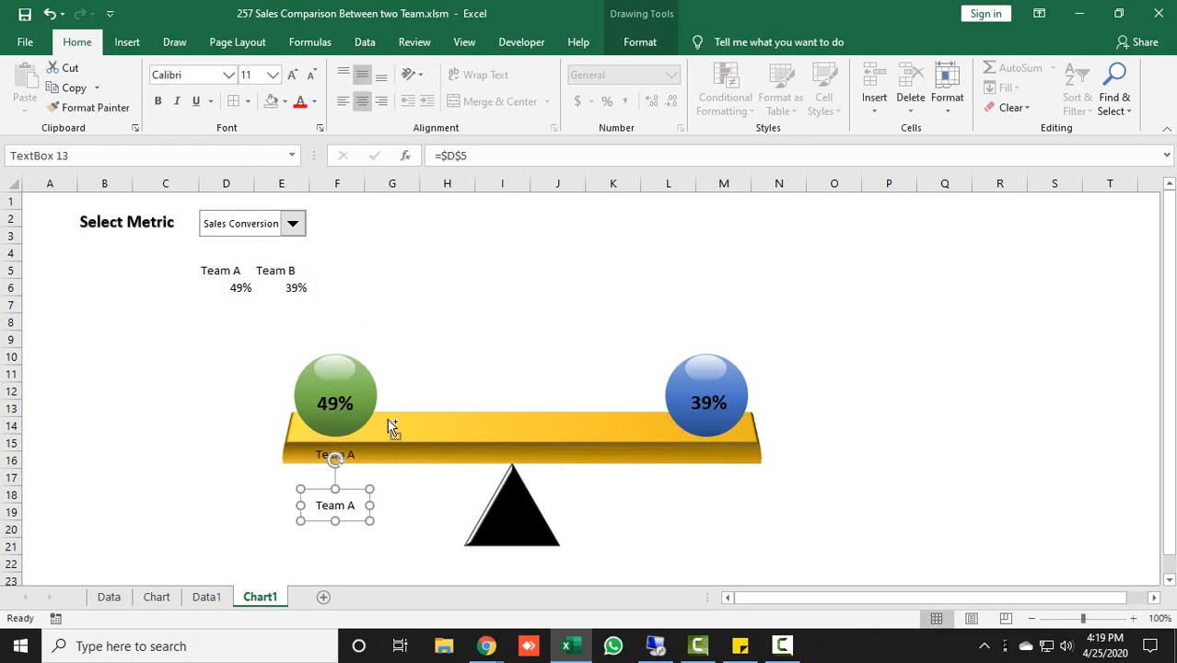
{"action": "left_click_drag", "start_coordinate": [363, 510], "coordinate": [725, 460]}
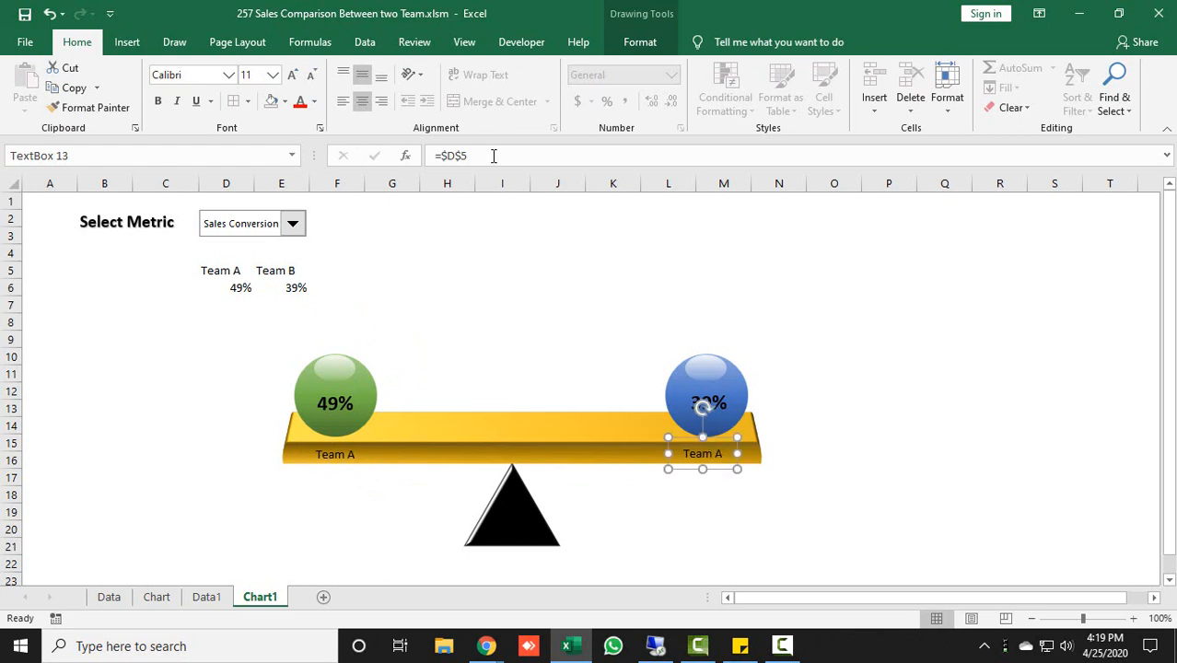
{"action": "left_click_drag", "start_coordinate": [493, 156], "coordinate": [432, 156]}
{"action": "type", "text": "="}
{"action": "left_click", "coordinate": [268, 271]}
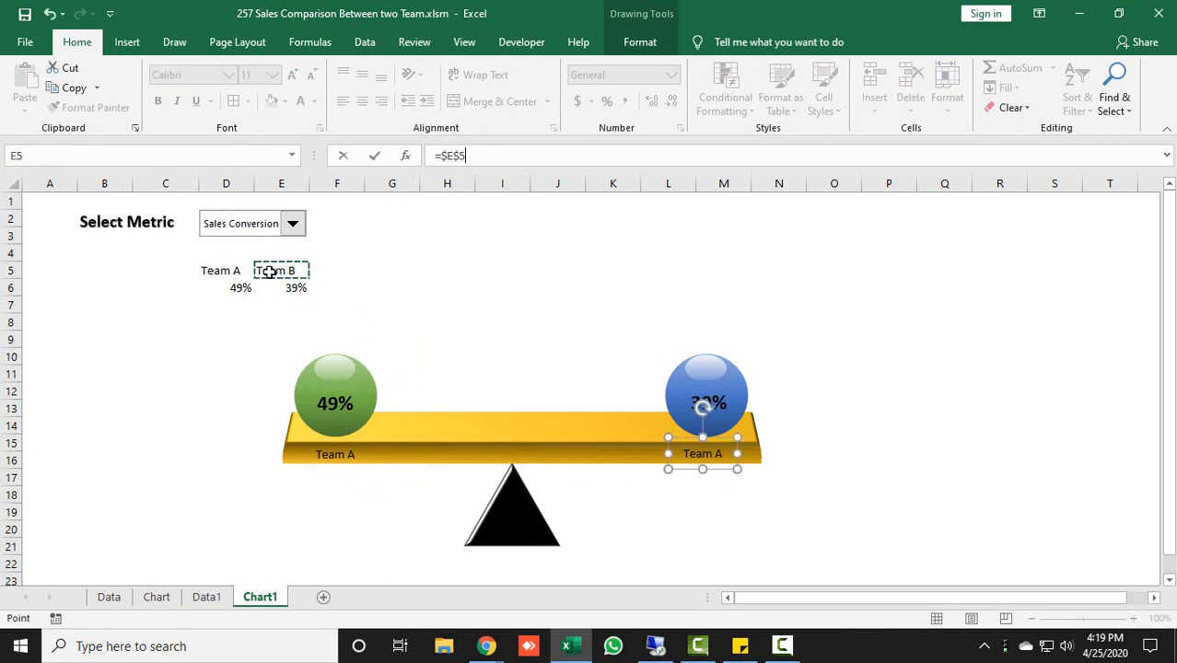
{"action": "key", "text": "Return"}
{"action": "left_click", "coordinate": [839, 460]}
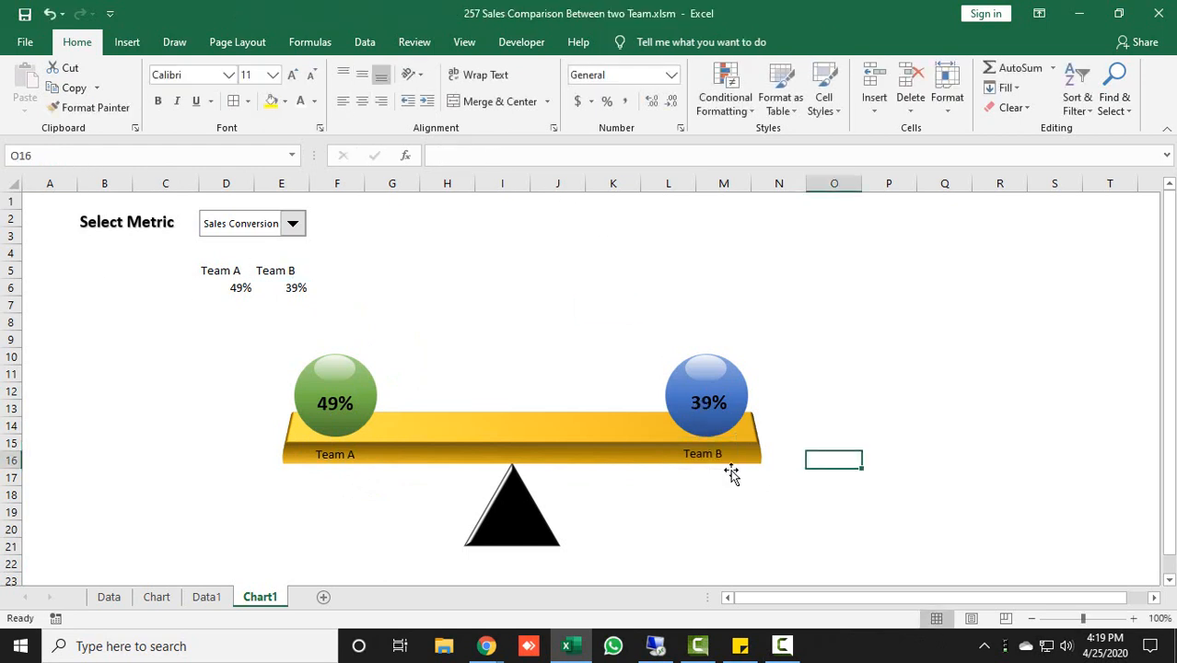
- Format the Team A and Team B labels on the bar as bold 14-point text
{"action": "left_click", "coordinate": [712, 453]}
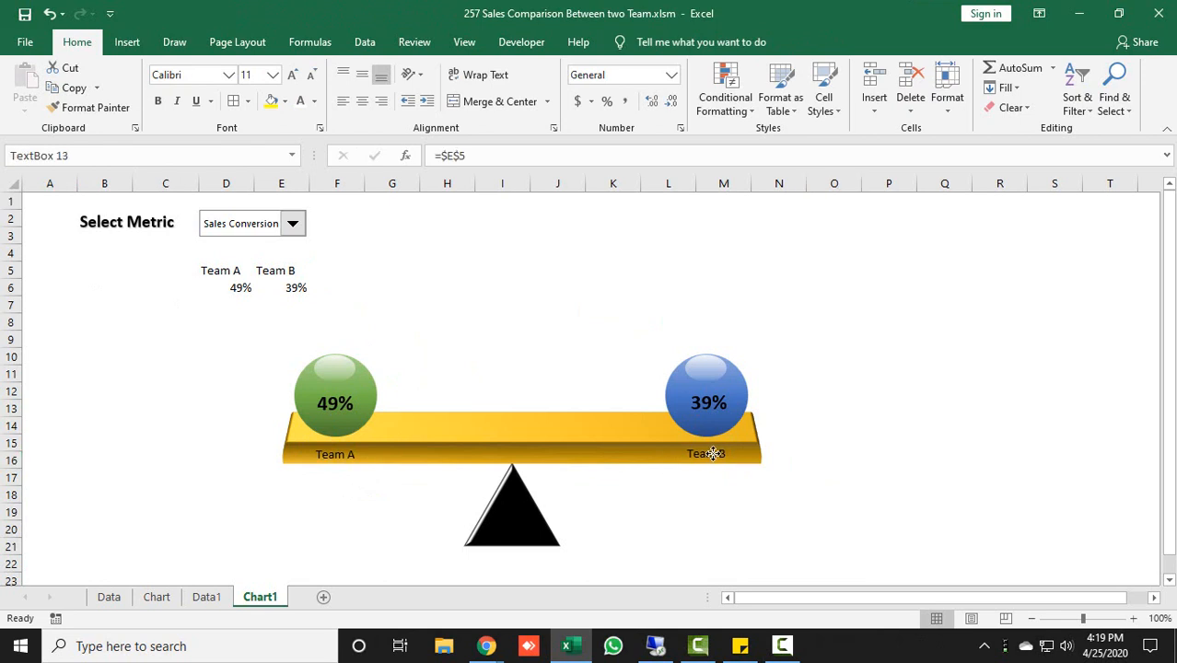
{"action": "left_click", "coordinate": [341, 453], "text": "shift"}
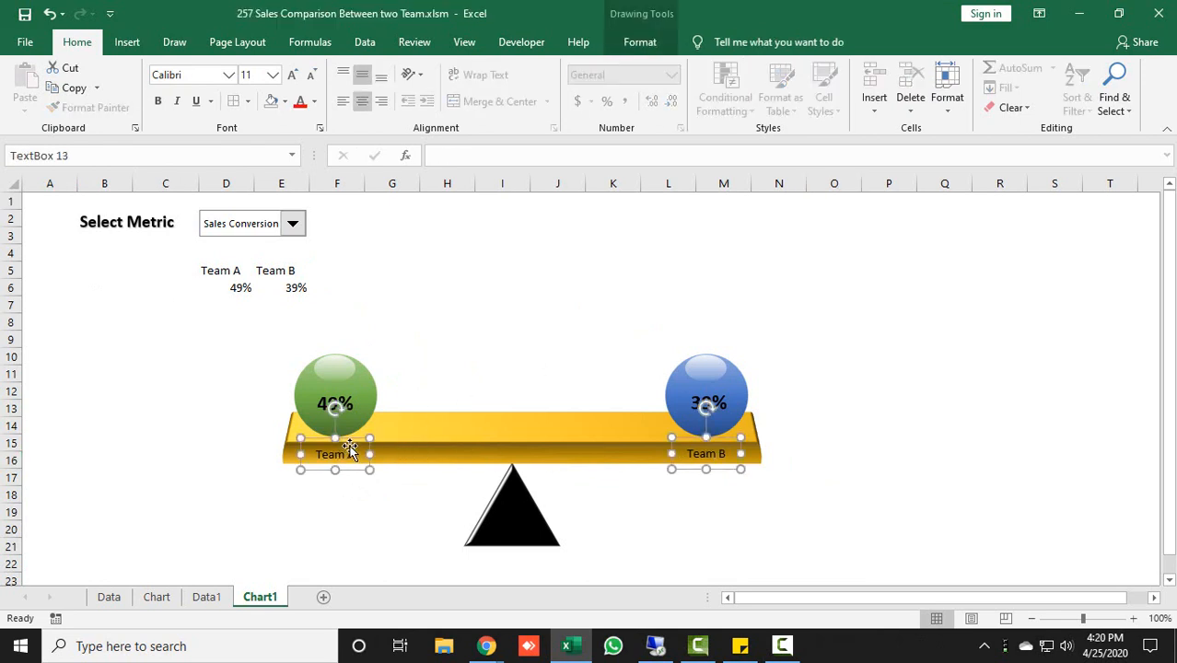
{"action": "left_click", "coordinate": [293, 76]}
{"action": "left_click", "coordinate": [293, 75]}
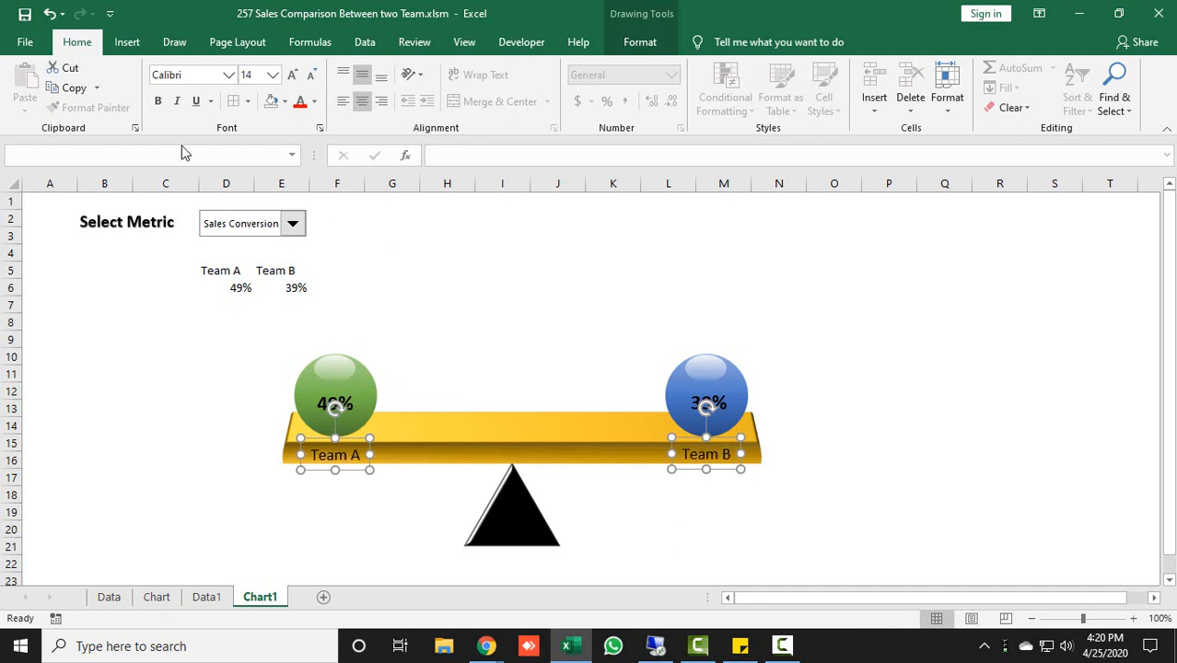
{"action": "left_click", "coordinate": [157, 100]}
{"action": "left_click", "coordinate": [919, 447]}
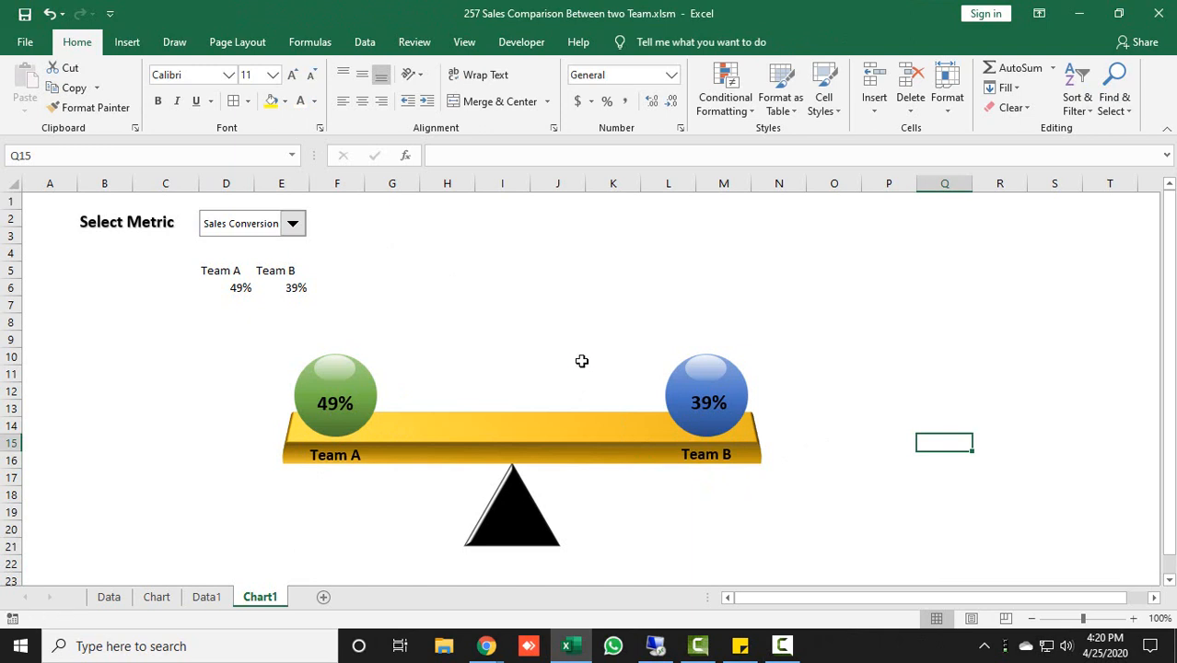
- Group the bar, both balls with their highlights, and all the percentage and team labels, leaving out the black triangle
{"action": "left_click", "coordinate": [159, 598]}
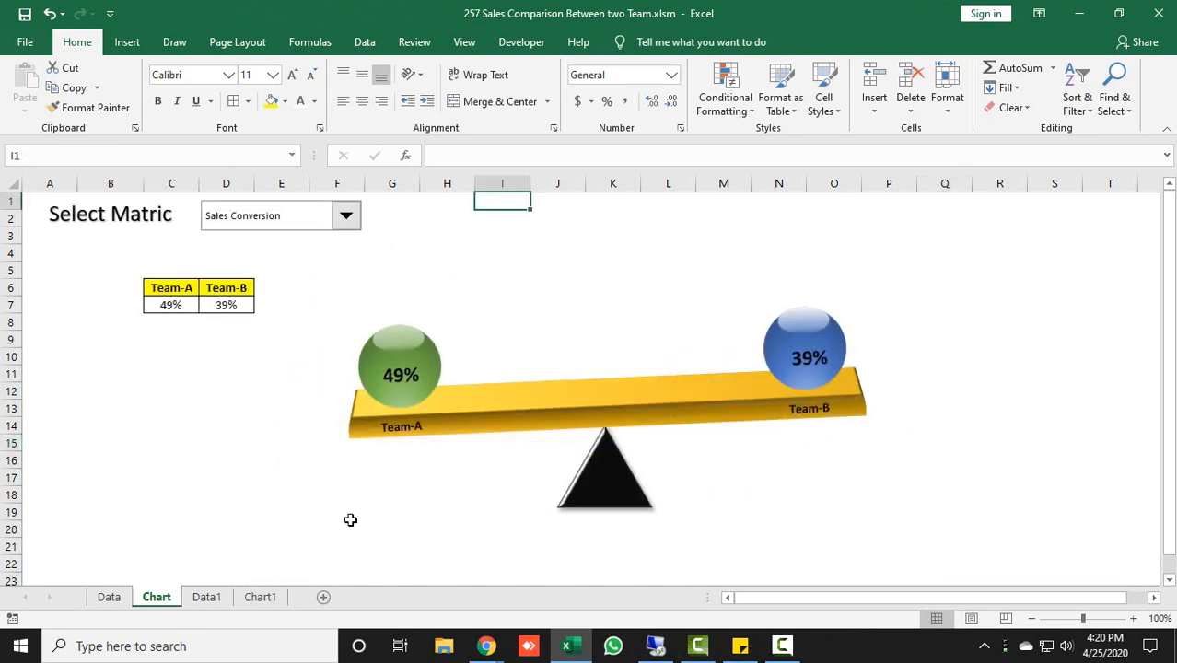
{"action": "left_click", "coordinate": [258, 598]}
{"action": "left_click", "coordinate": [345, 404]}
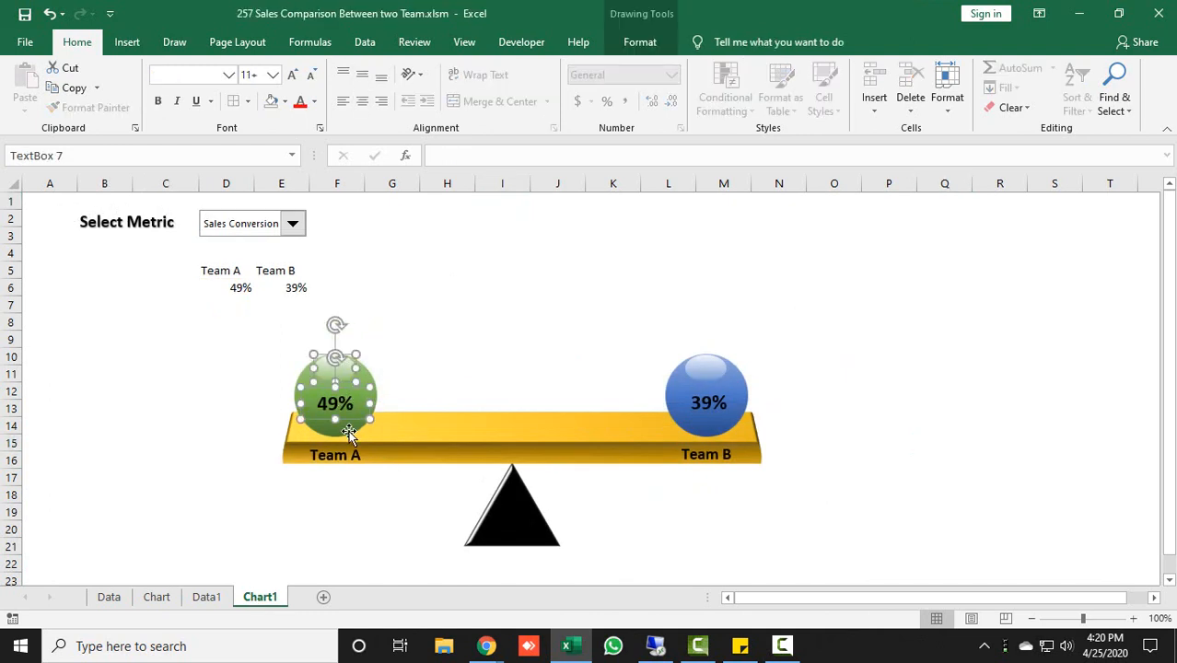
{"action": "left_click", "coordinate": [348, 431], "text": "ctrl"}
{"action": "left_click", "coordinate": [338, 453], "text": "ctrl"}
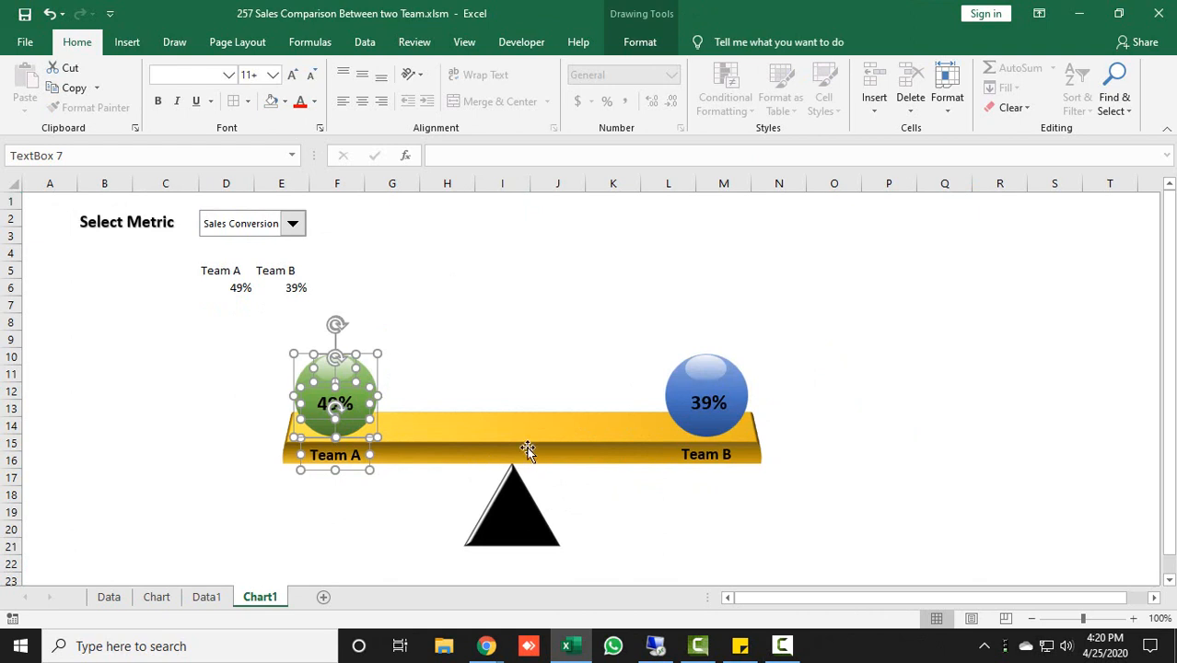
{"action": "left_click", "coordinate": [527, 446], "text": "ctrl"}
{"action": "left_click", "coordinate": [720, 444], "text": "ctrl"}
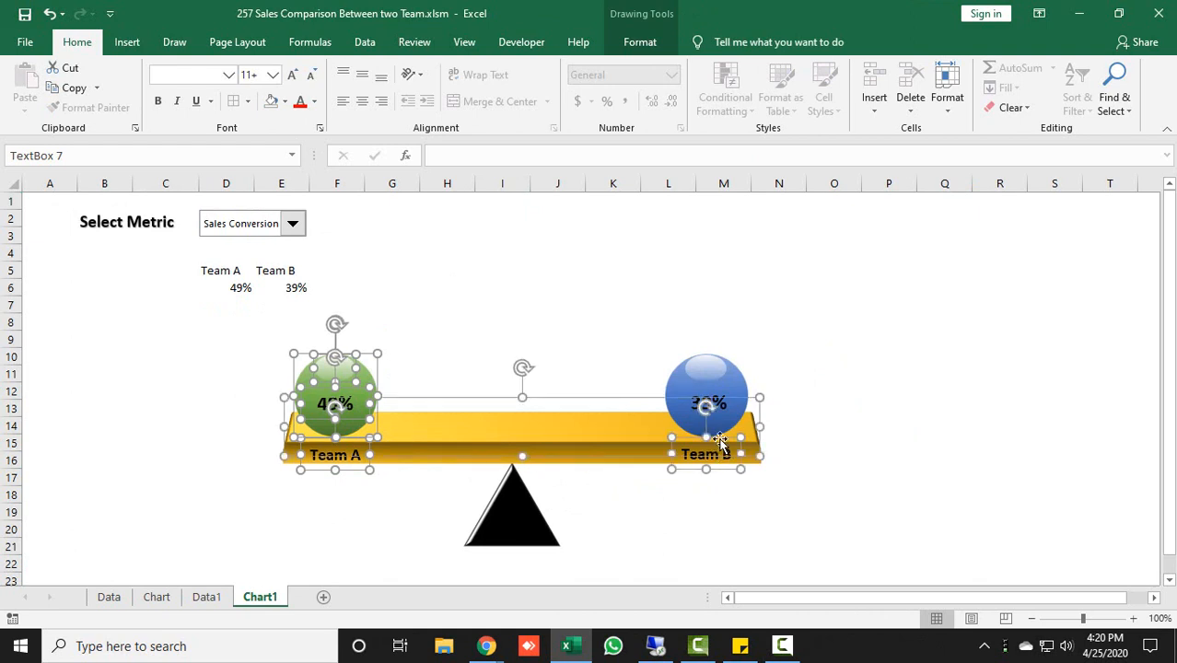
{"action": "left_click", "coordinate": [727, 402], "text": "ctrl"}
{"action": "left_click", "coordinate": [732, 378], "text": "ctrl"}
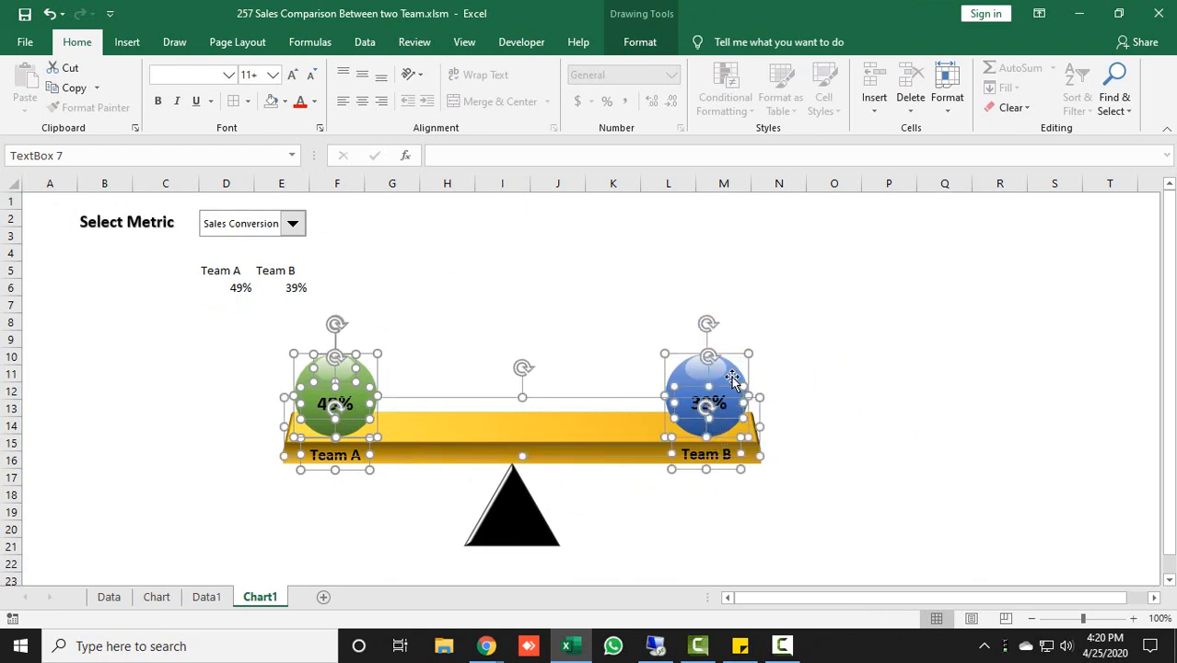
{"action": "left_click", "coordinate": [693, 376], "text": "ctrl"}
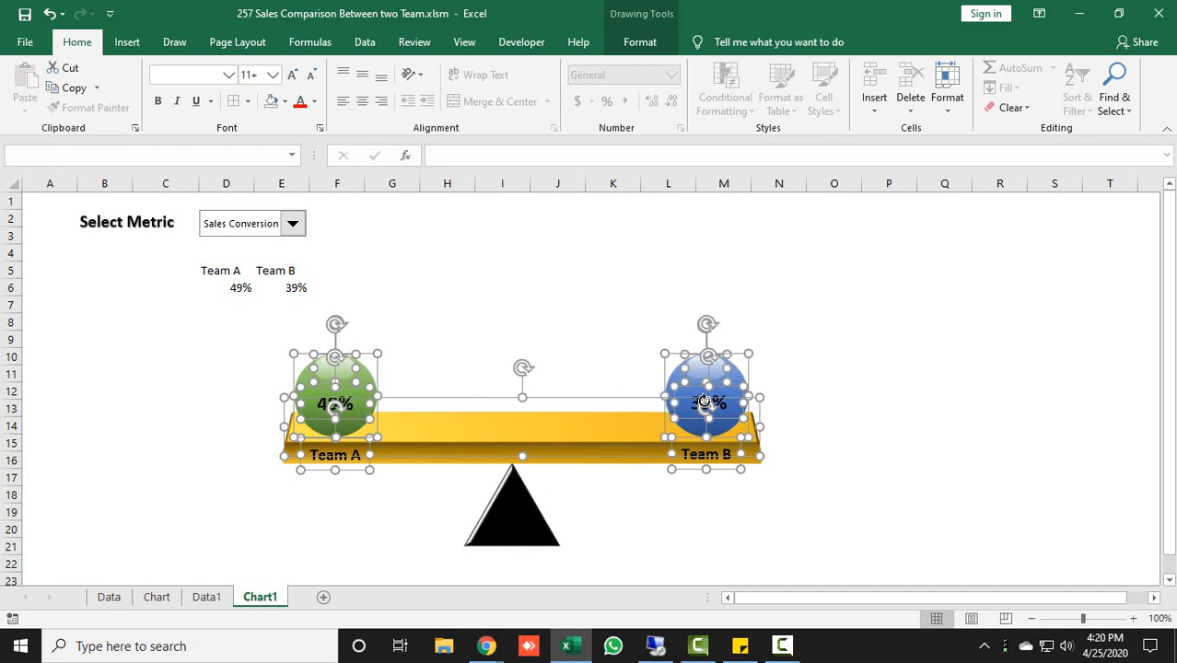
{"action": "right_click", "coordinate": [705, 398]}
{"action": "mouse_move", "coordinate": [760, 236]}
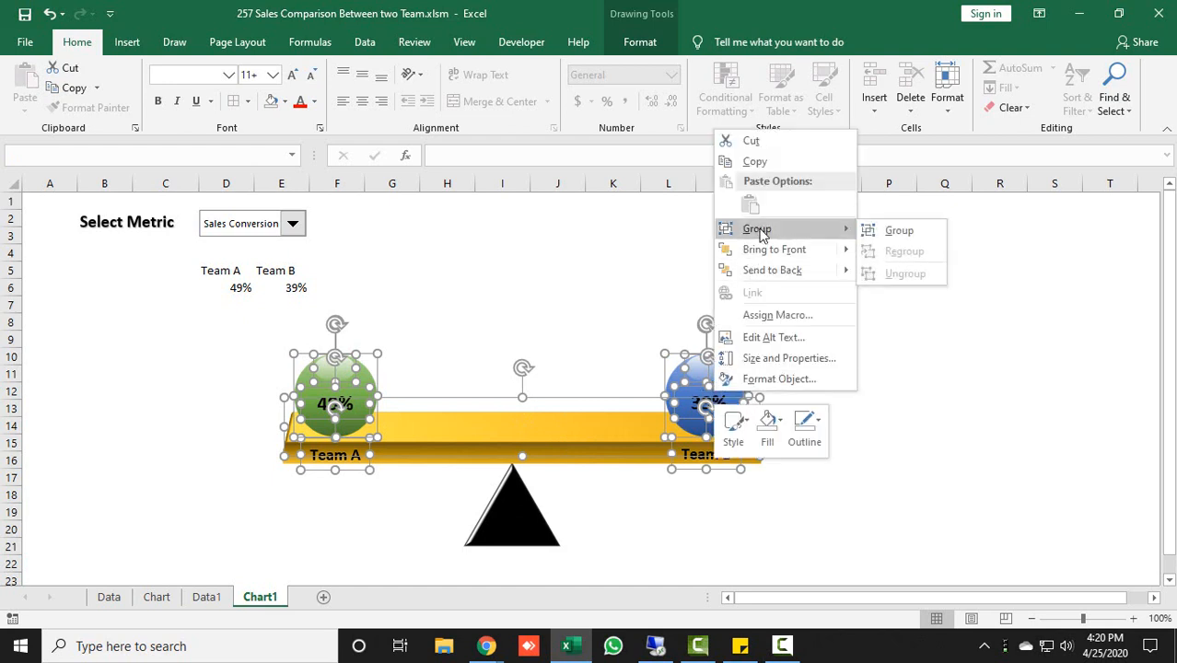
{"action": "left_click", "coordinate": [864, 230]}
{"action": "left_click", "coordinate": [680, 256]}
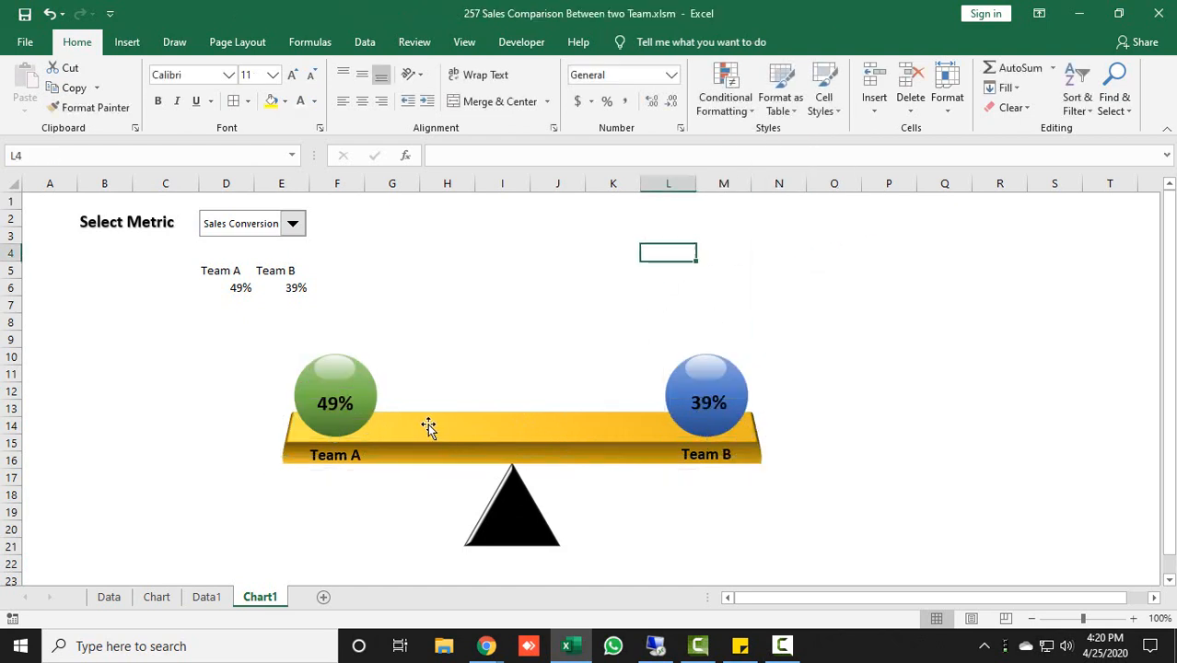
- Show the size settings of the grouped bar on Chart1 and set its rotation to 40°
{"action": "left_click", "coordinate": [378, 438]}
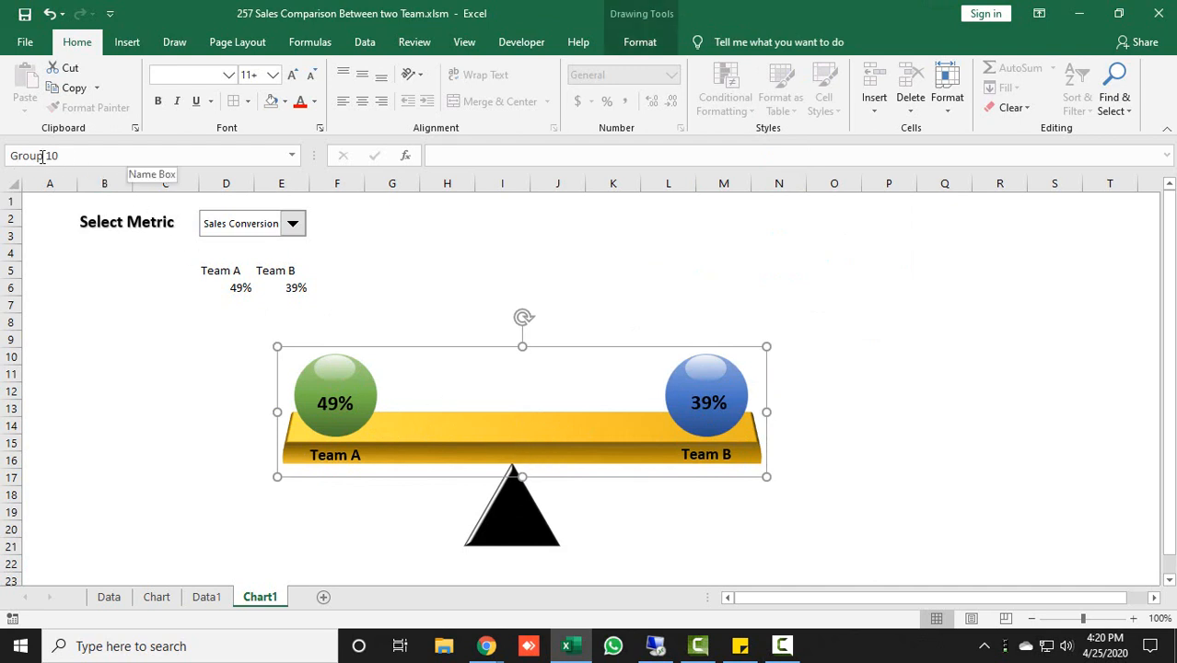
{"action": "left_click", "coordinate": [222, 469]}
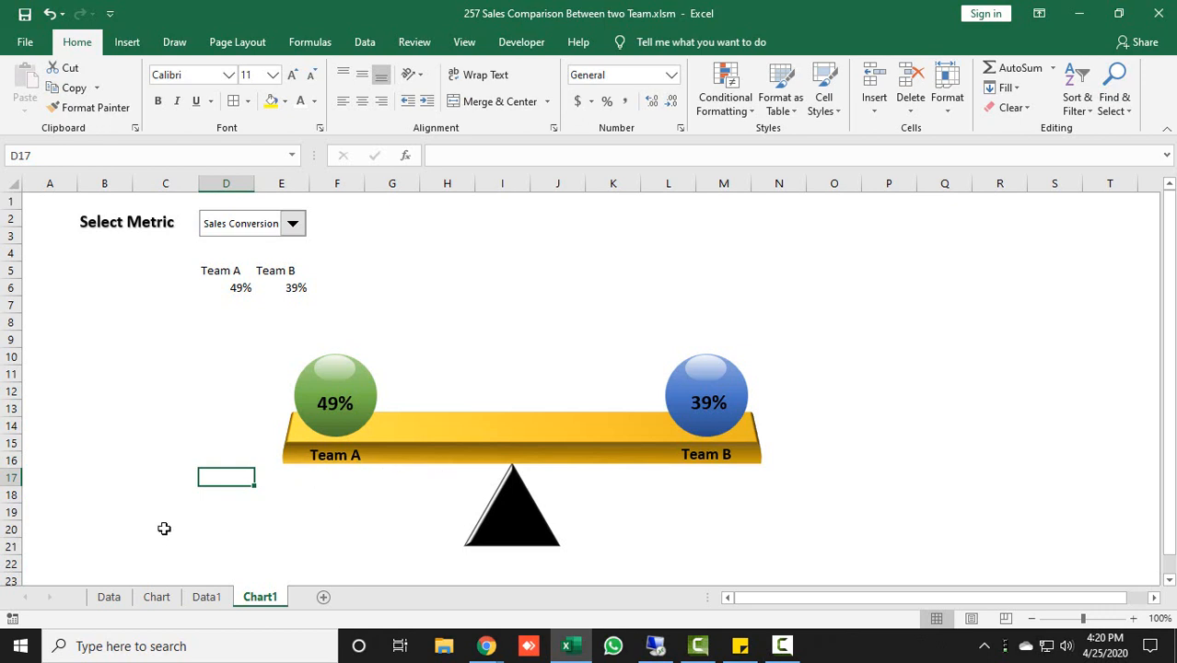
{"action": "right_click", "coordinate": [462, 453]}
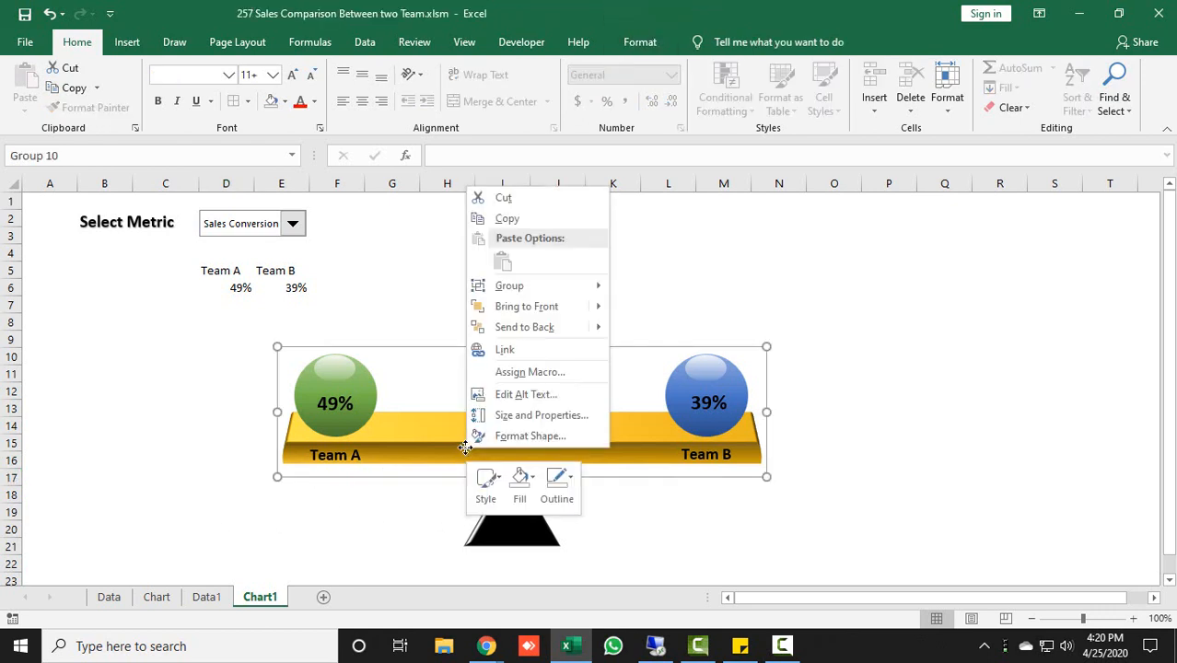
{"action": "left_click", "coordinate": [533, 437]}
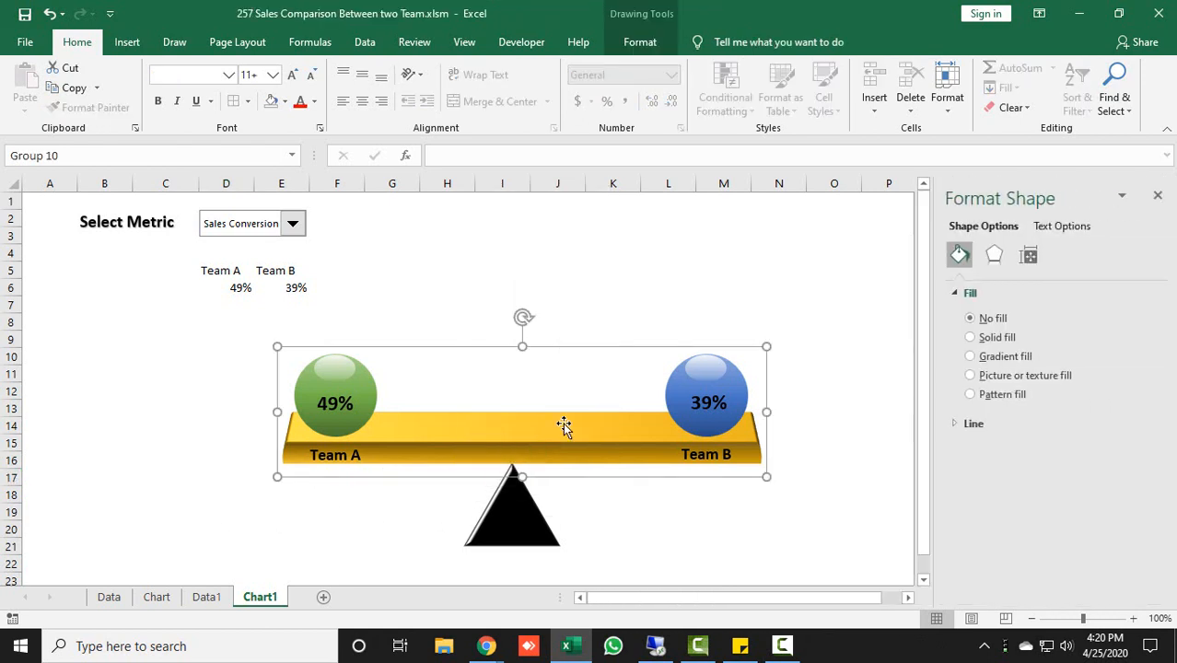
{"action": "left_click", "coordinate": [1030, 257]}
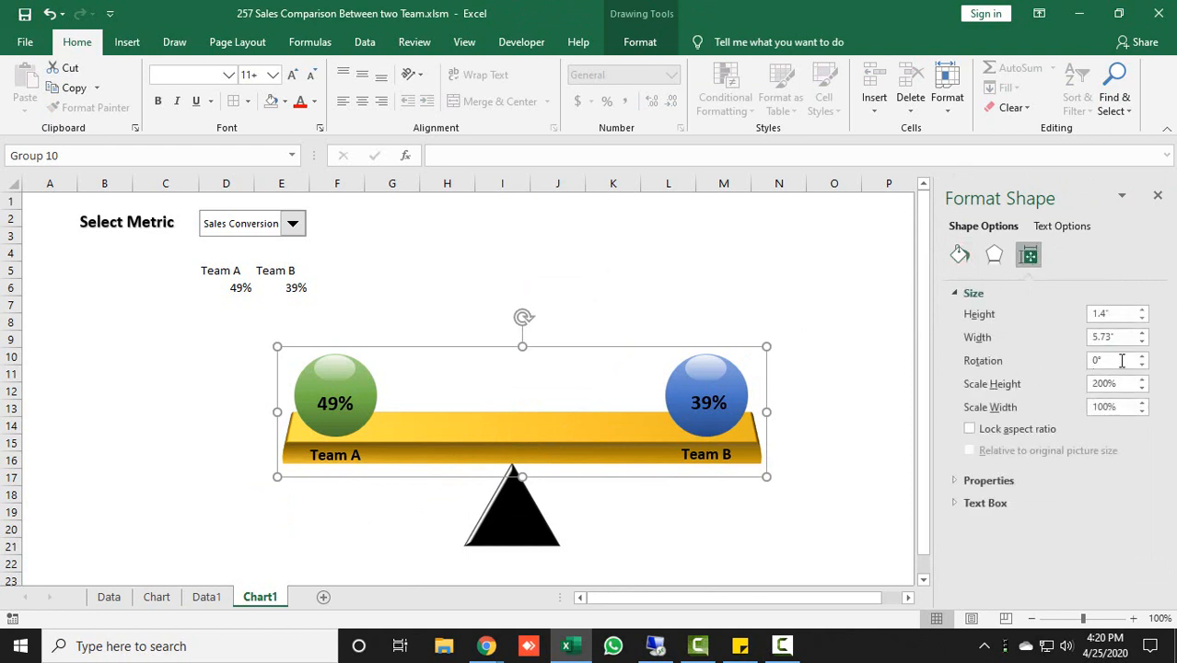
{"action": "left_click", "coordinate": [1122, 360]}
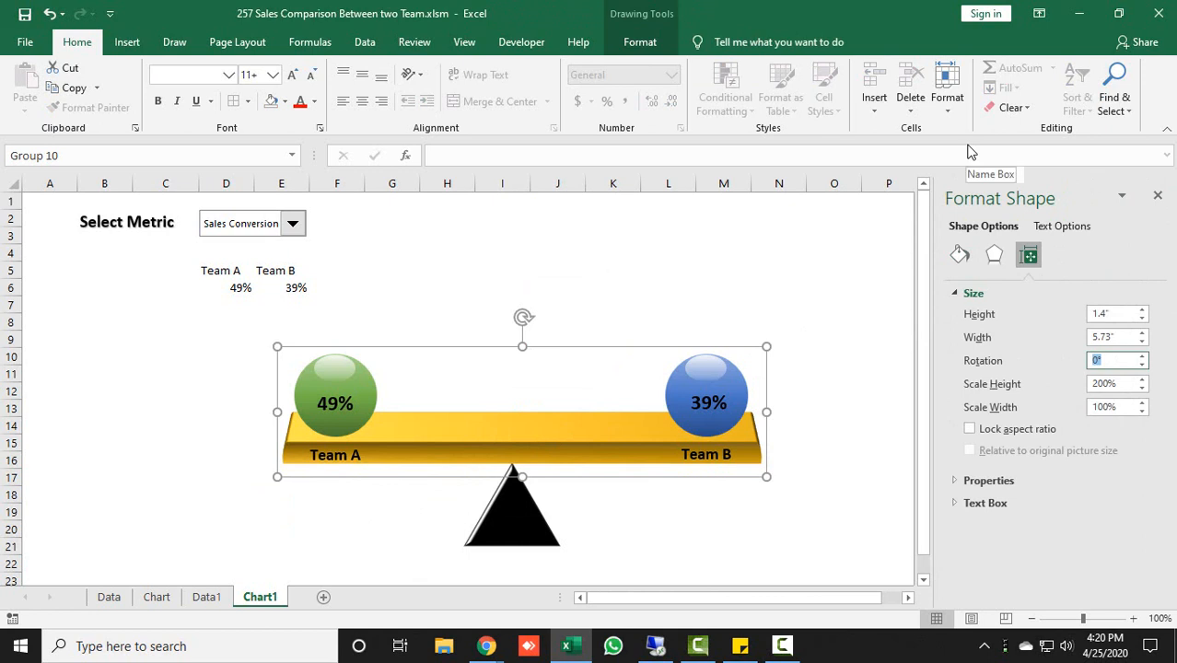
{"action": "type", "text": "40"}
{"action": "key", "text": "Return"}
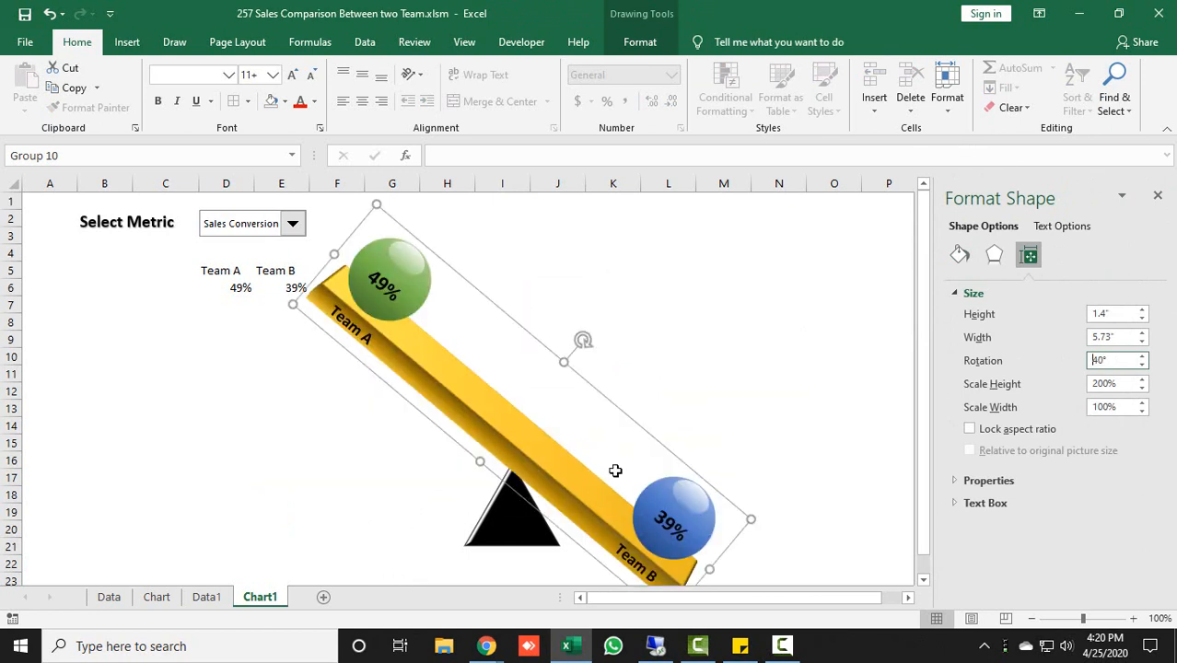
- Try the grouped bar at rotations of 20° and 10°, and set the rotation back to 0°
{"action": "double_click", "coordinate": [1120, 360]}
{"action": "type", "text": "20"}
{"action": "key", "text": "Return"}
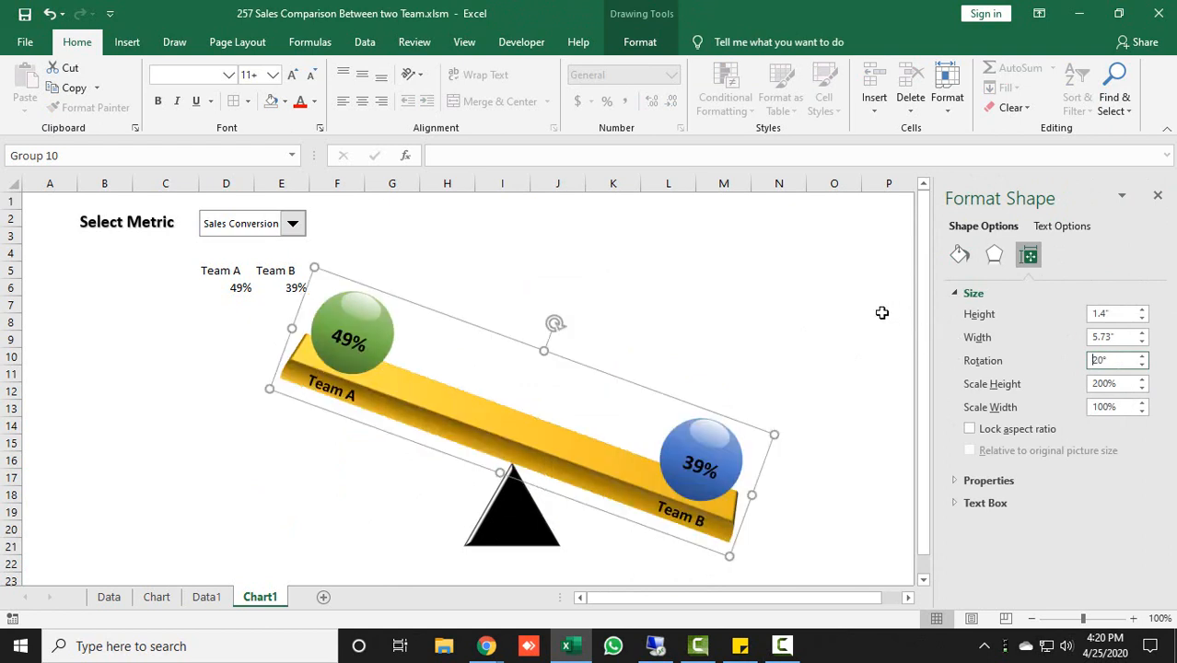
{"action": "left_click_drag", "start_coordinate": [1121, 360], "coordinate": [984, 360]}
{"action": "type", "text": "10"}
{"action": "key", "text": "Return"}
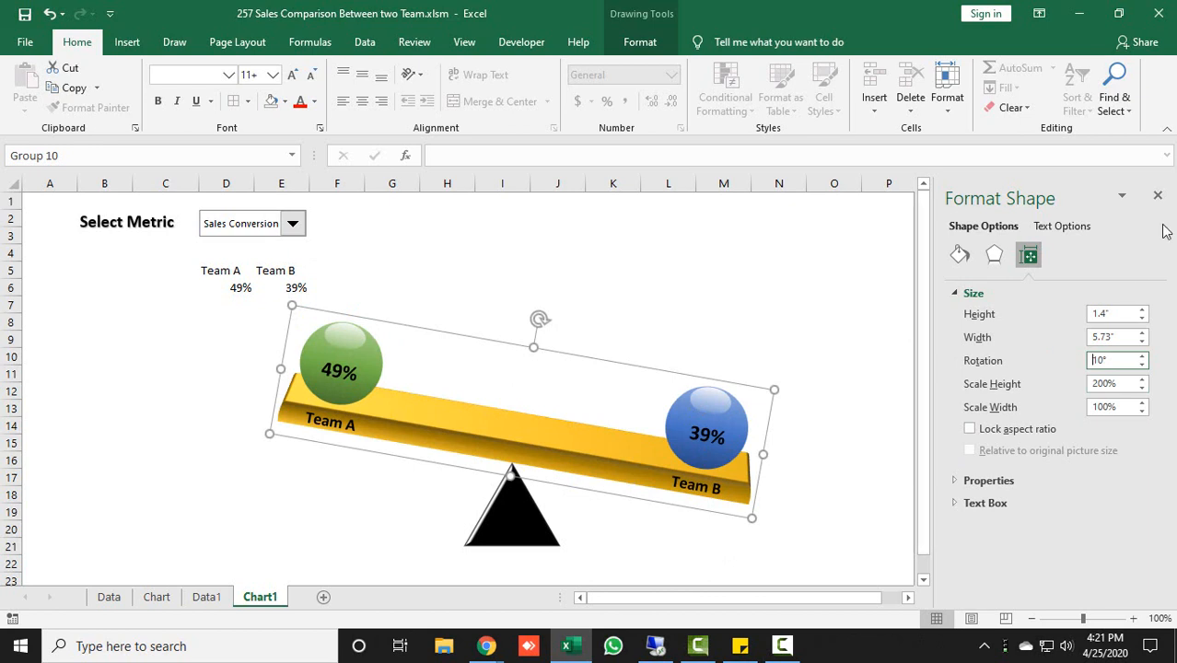
{"action": "left_click_drag", "start_coordinate": [1121, 360], "coordinate": [963, 335]}
{"action": "type", "text": "0"}
{"action": "key", "text": "Return"}
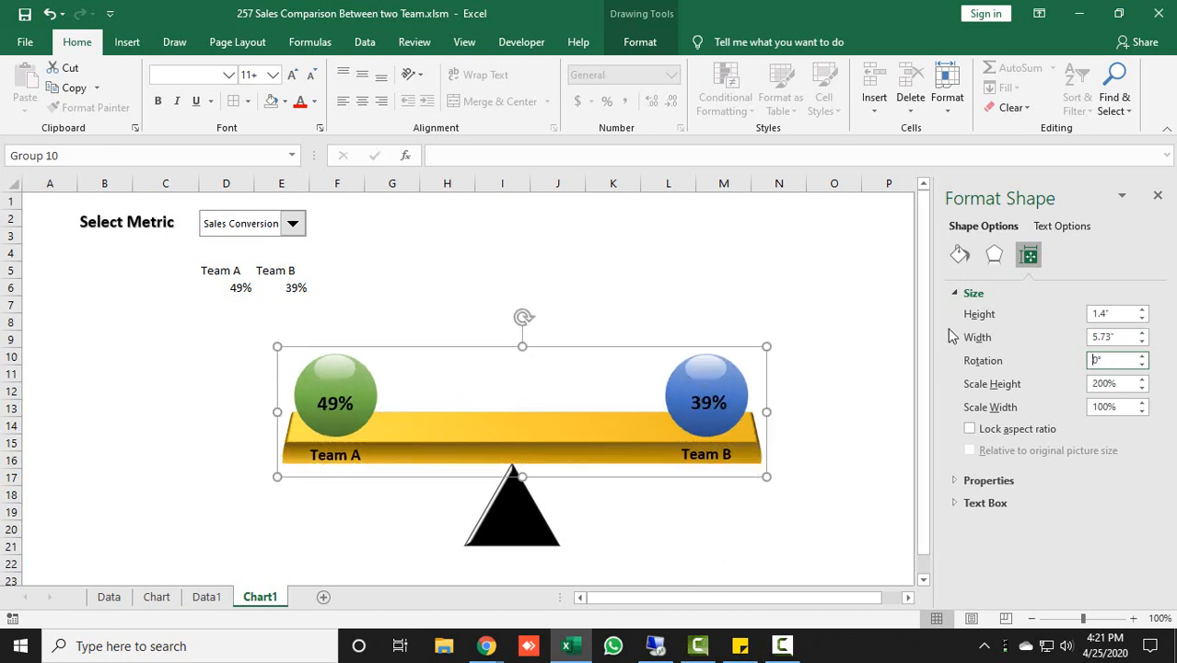
{"action": "left_click", "coordinate": [670, 265]}
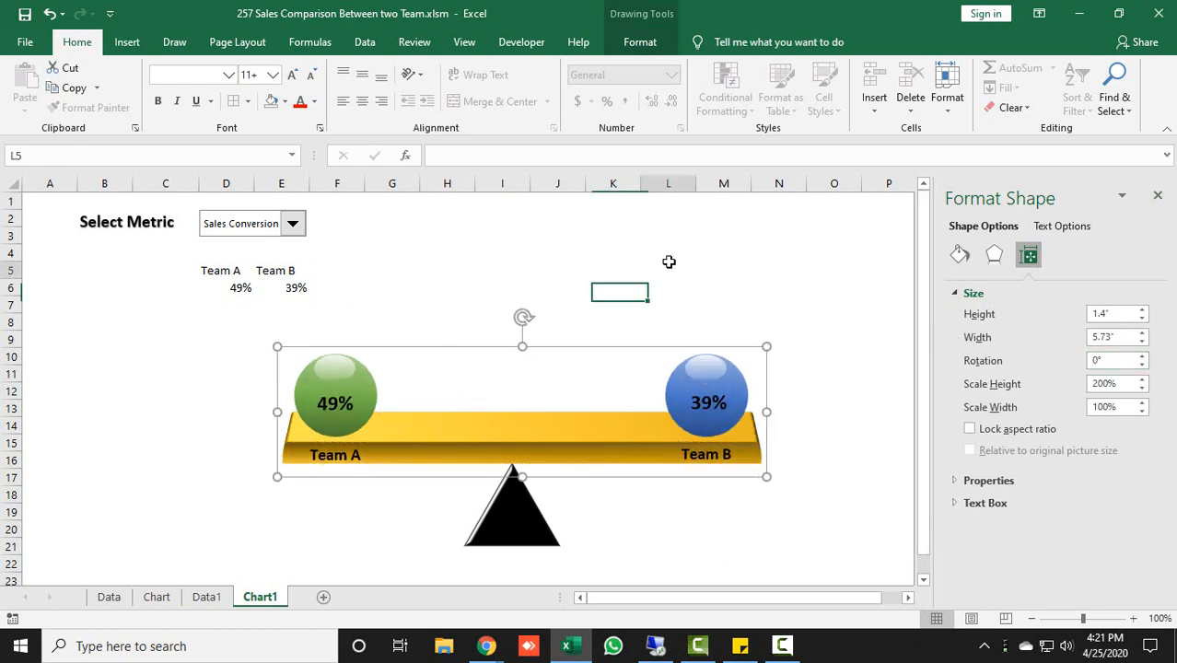
- Switch the metric drop-down to AHT and enter the team difference formula =E6-D6 in cell F6
{"action": "left_click", "coordinate": [333, 288]}
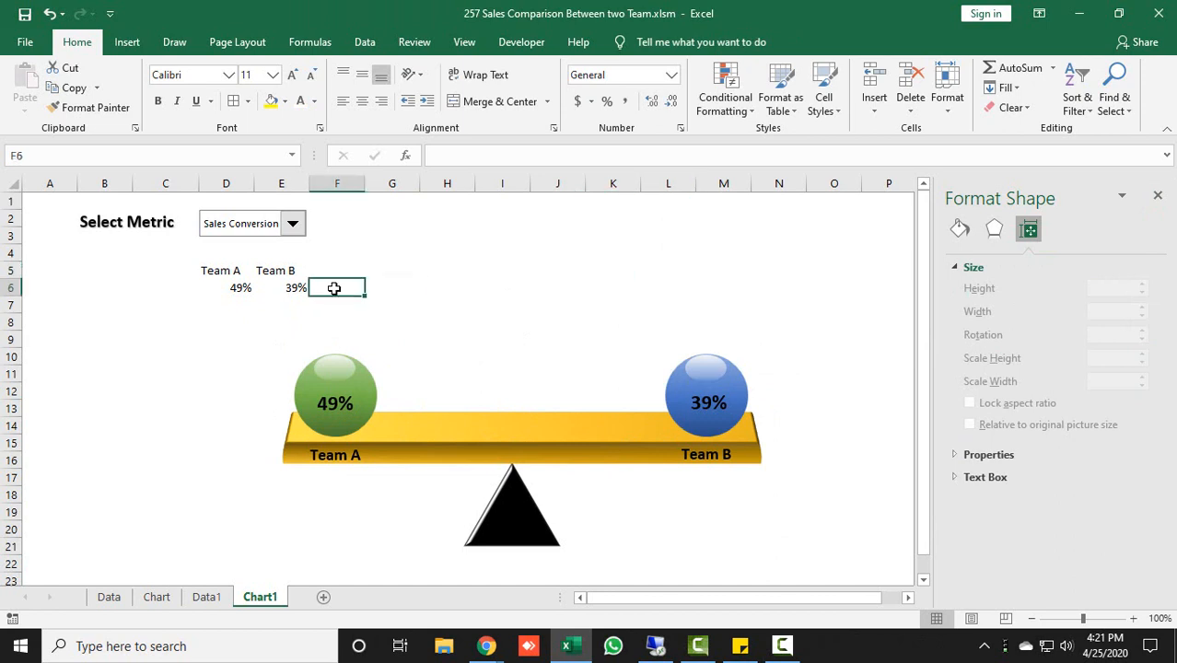
{"action": "left_click", "coordinate": [293, 225]}
{"action": "left_click", "coordinate": [226, 243]}
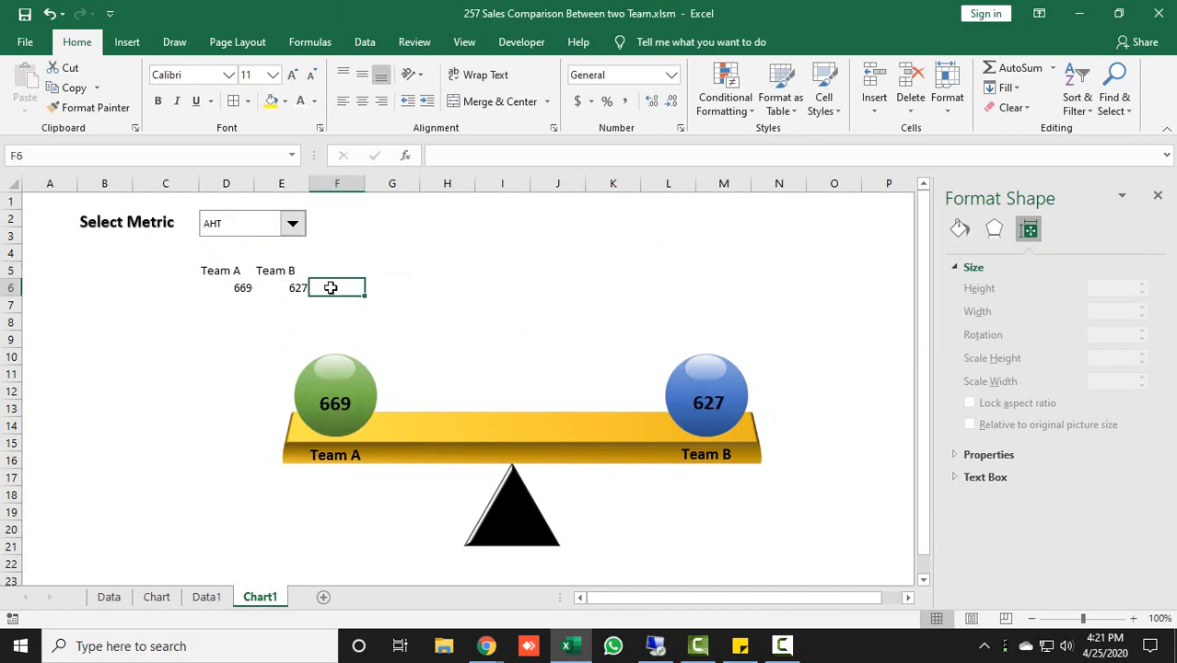
{"action": "type", "text": "="}
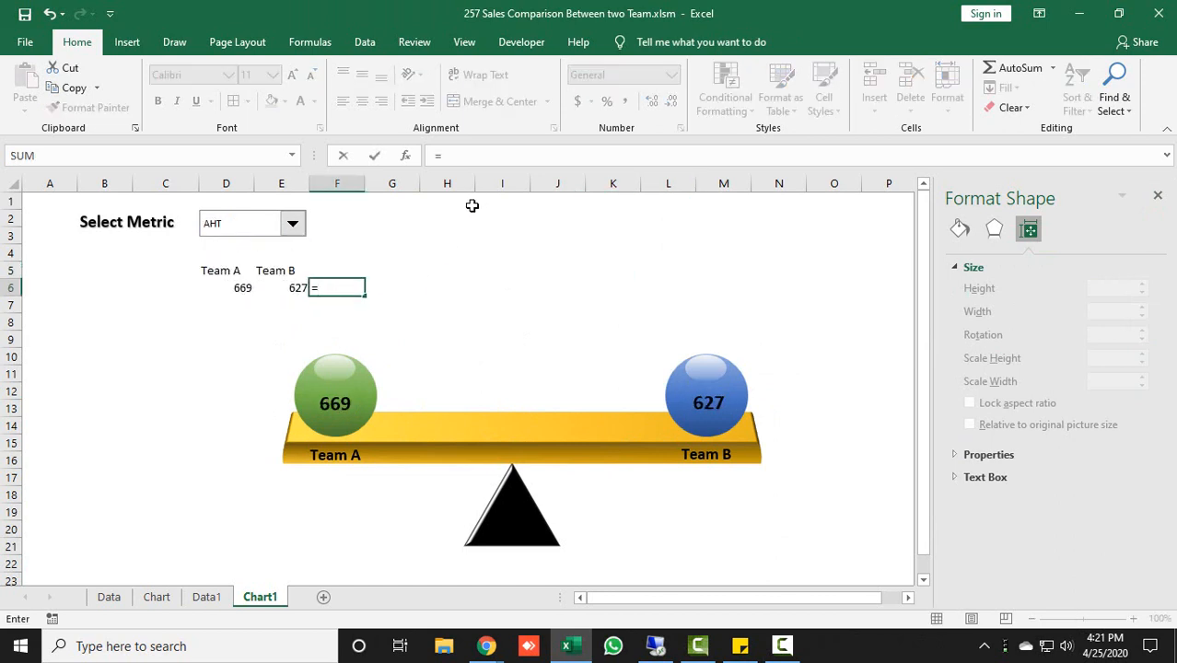
{"action": "key", "text": "Left"}
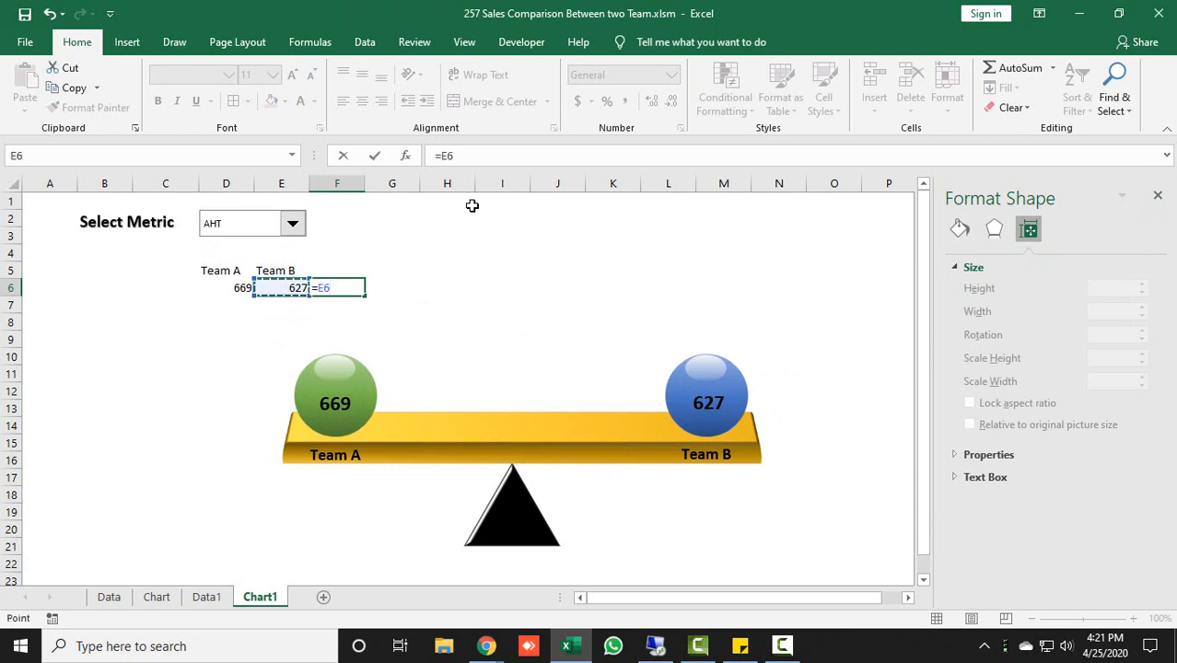
{"action": "type", "text": "-"}
{"action": "key", "text": "Left"}
{"action": "key", "text": "Left"}
{"action": "key", "text": "Return"}
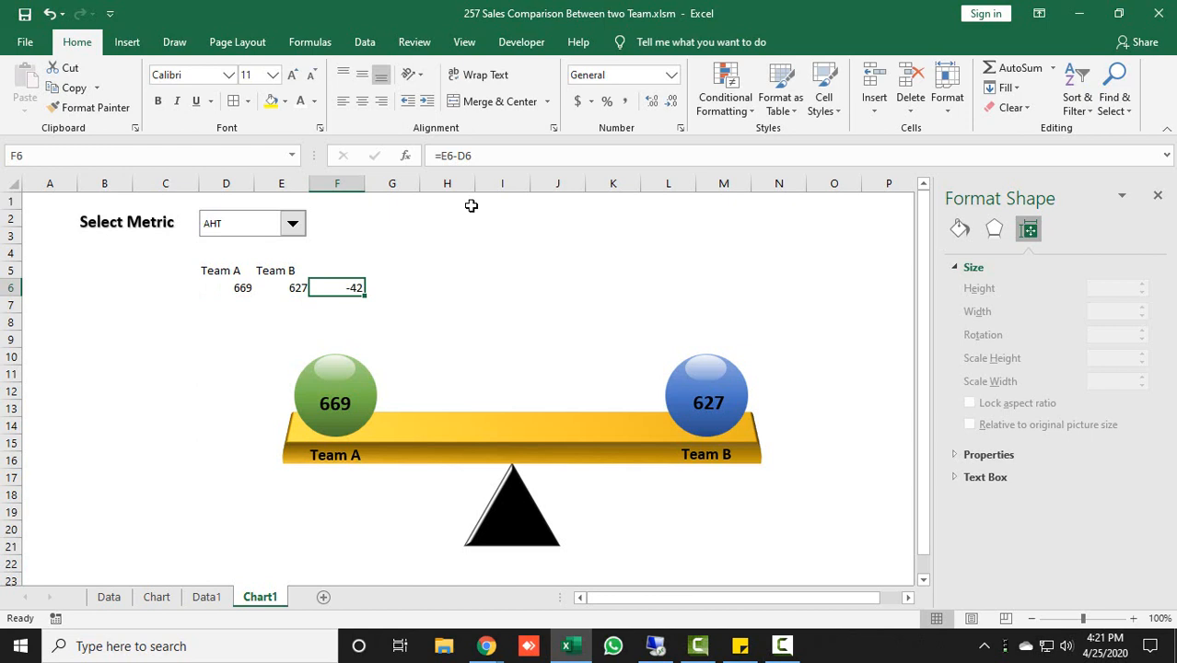
- Change the formula in F6 to the relative difference =(E6-D6)/E6
{"action": "key", "text": "F2"}
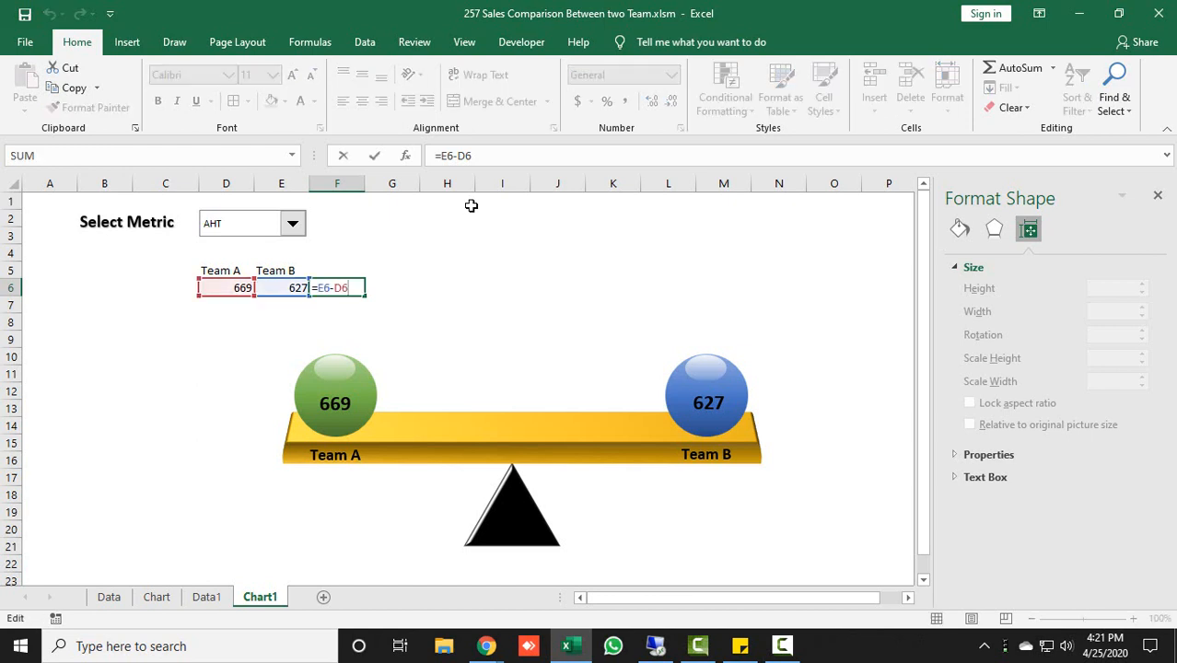
{"action": "type", "text": ")"}
{"action": "type", "text": "("}
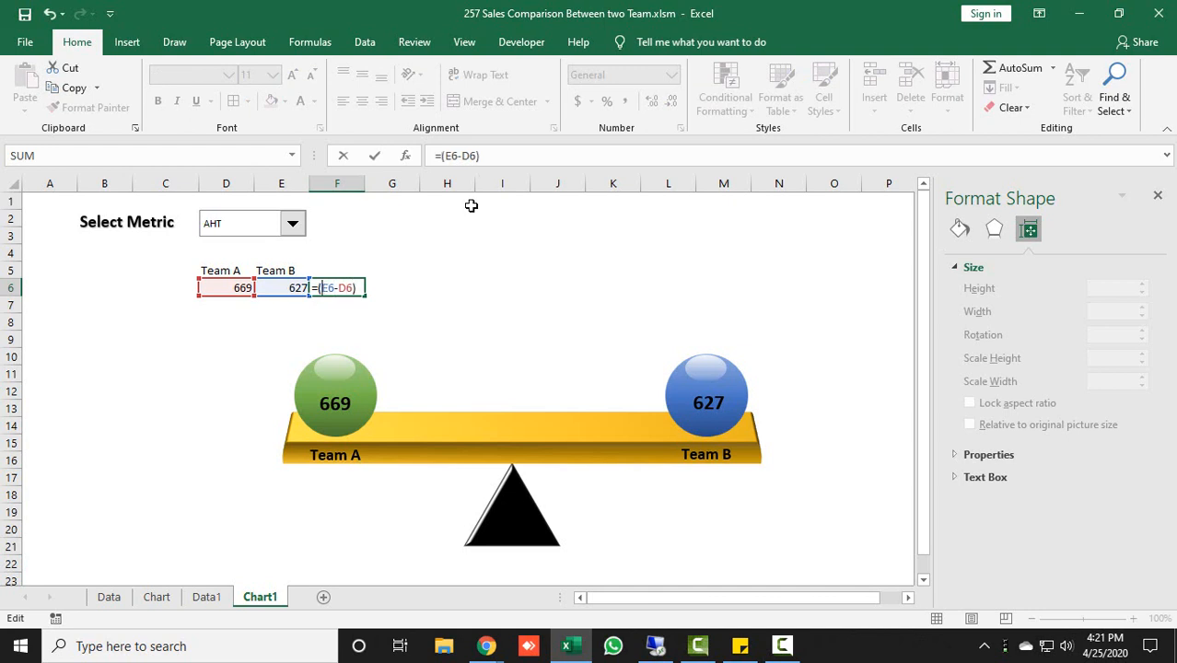
{"action": "left_click", "coordinate": [276, 287]}
{"action": "key", "text": "Return"}
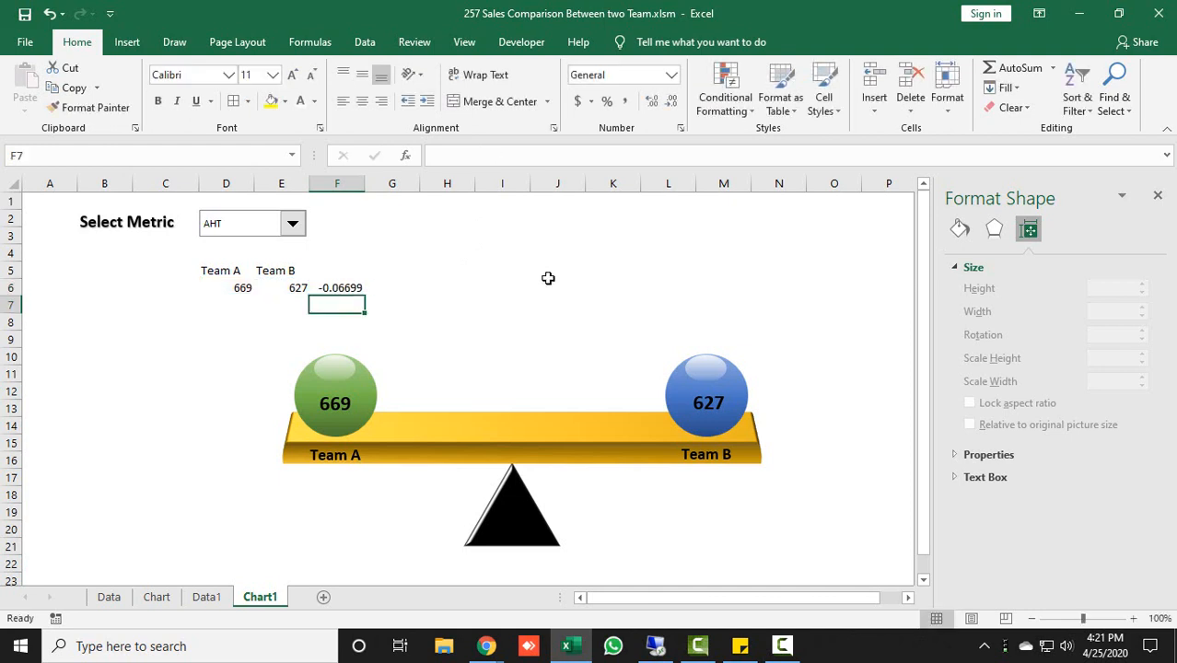
- Multiply the relative difference in F6 by 10, making the formula =(E6-D6)/E6*10
{"action": "key", "text": "Up"}
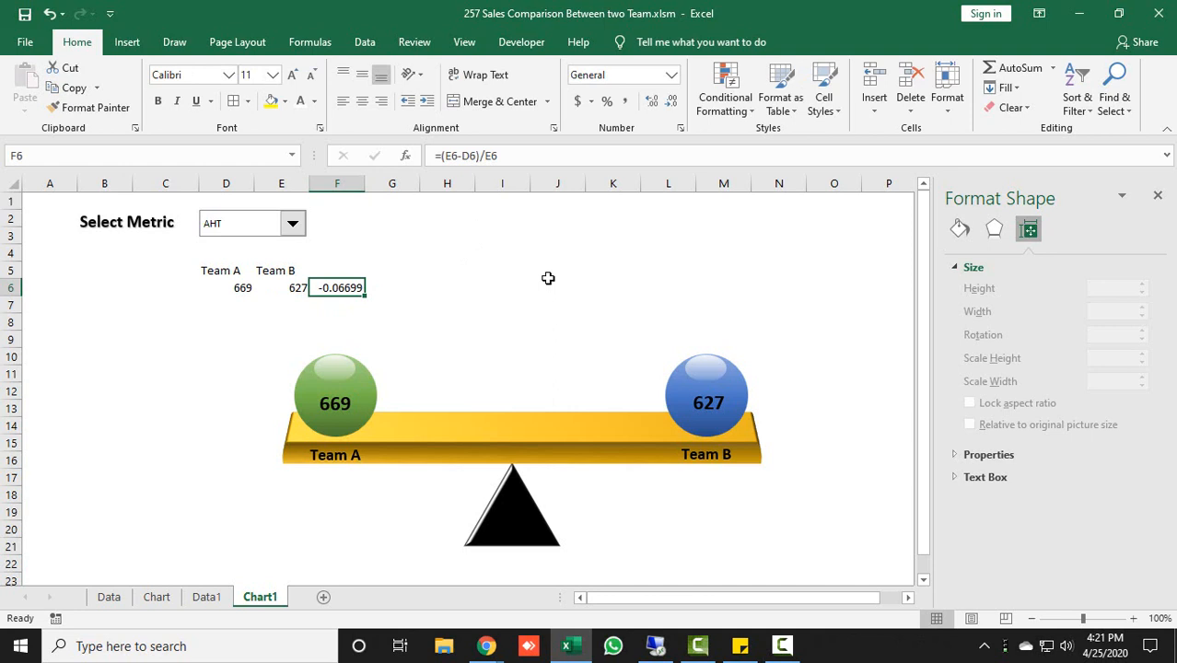
{"action": "key", "text": "F2"}
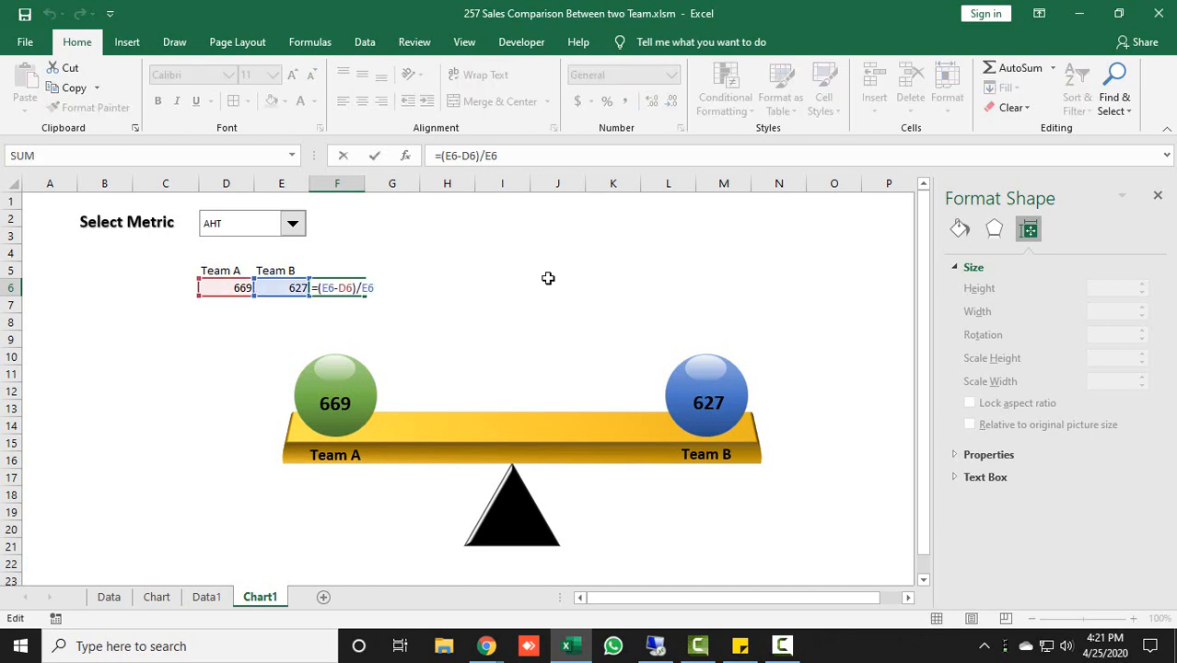
{"action": "type", "text": "*"}
{"action": "key", "text": "Return"}
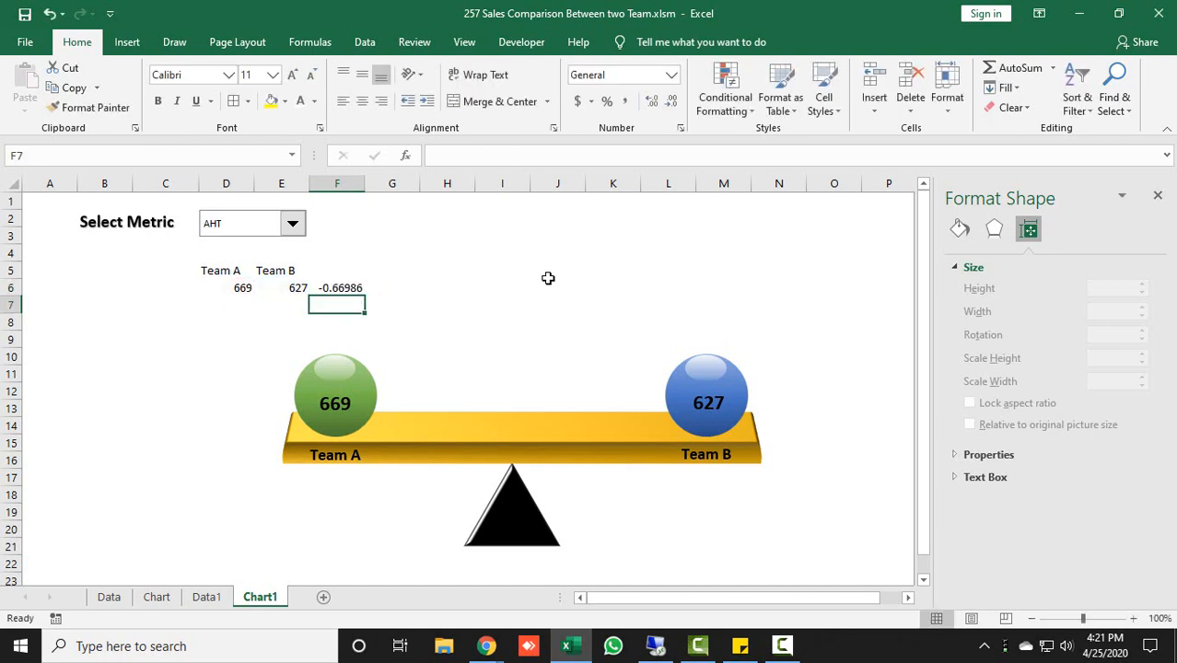
{"action": "left_click", "coordinate": [339, 288]}
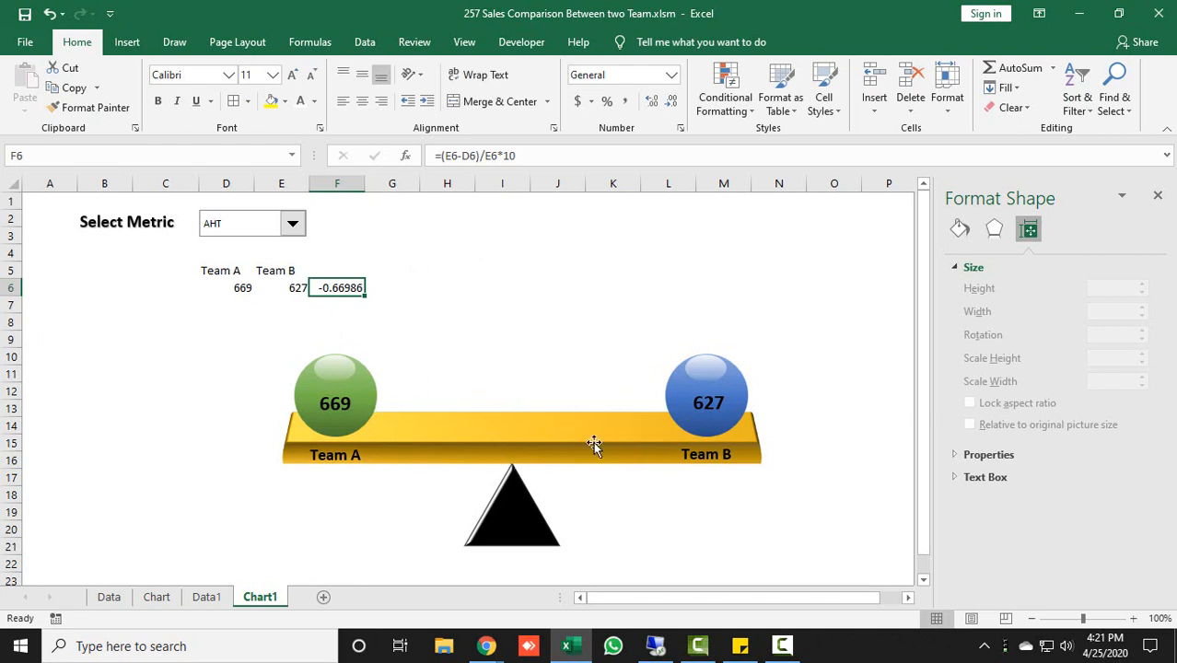
- Open the Visual Basic editor and paste a copy of the Rotate_1 macro below the original in the Sheet2 code
{"action": "left_click", "coordinate": [521, 42]}
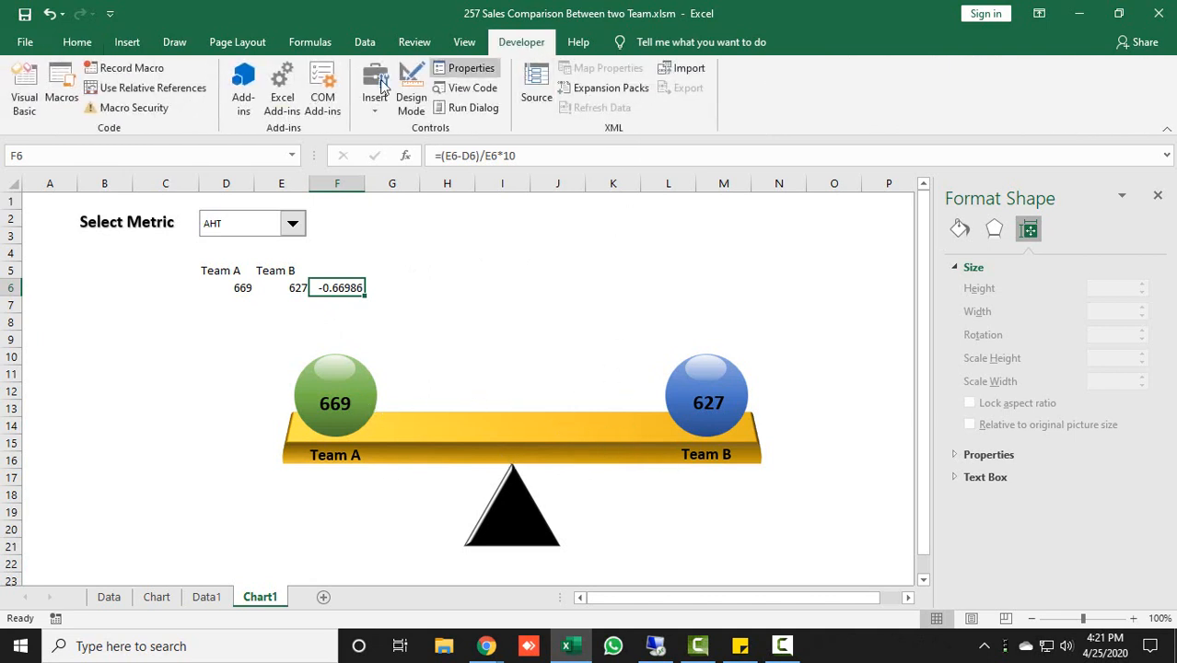
{"action": "left_click", "coordinate": [24, 92]}
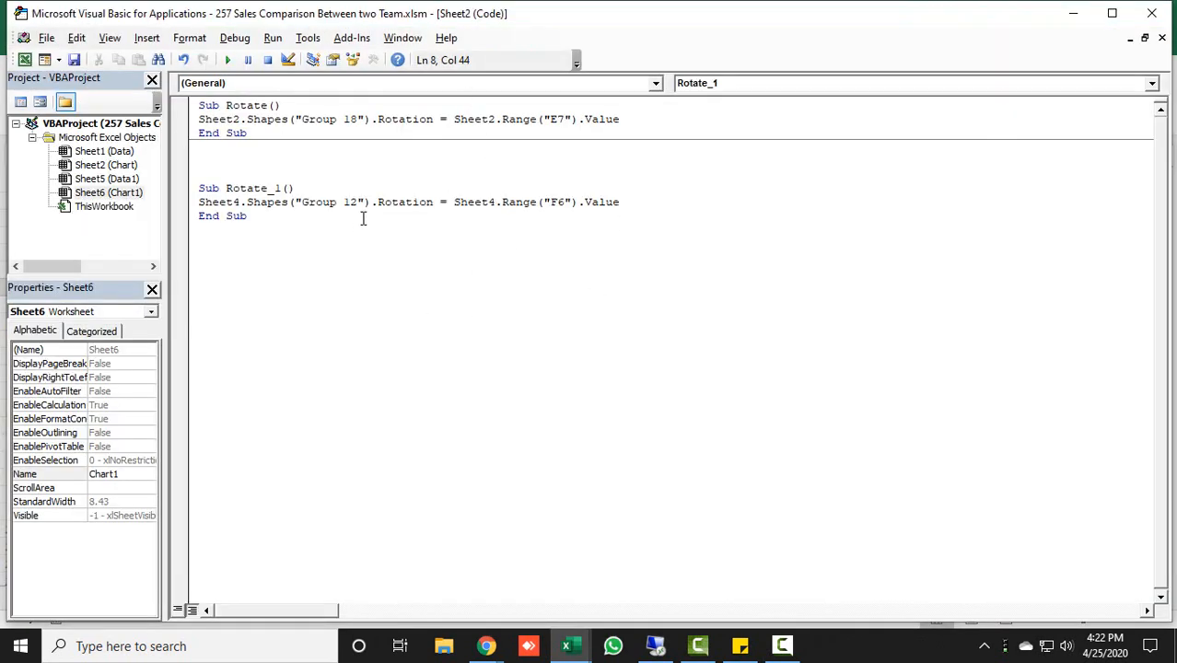
{"action": "left_click_drag", "start_coordinate": [197, 183], "coordinate": [304, 217]}
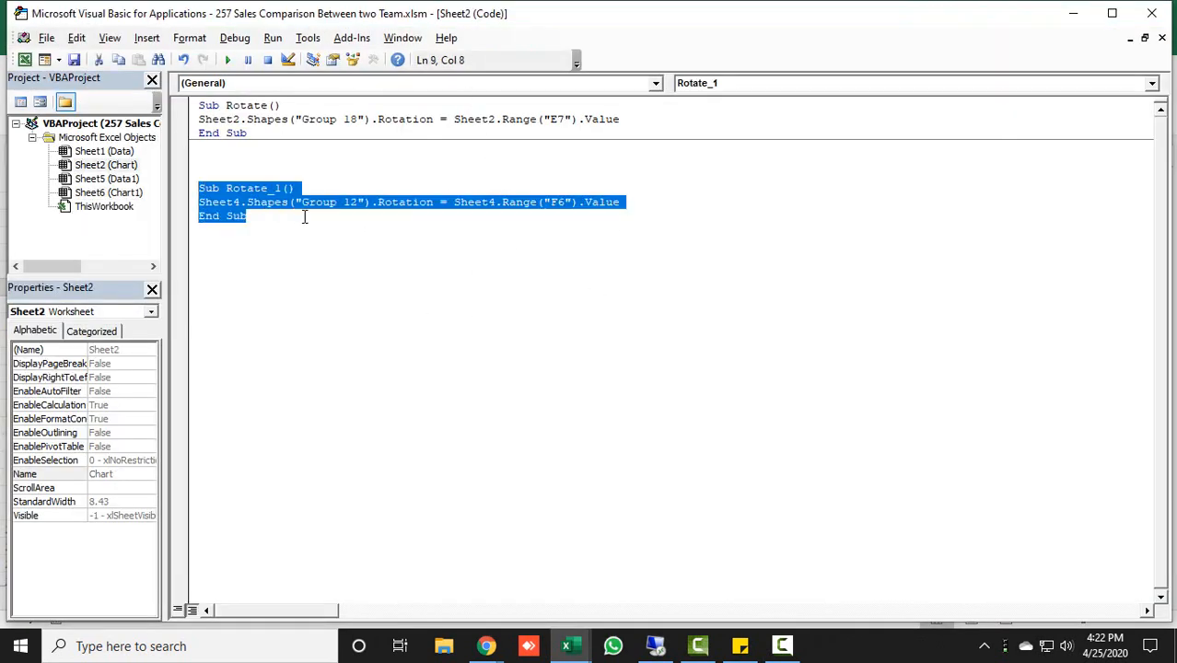
{"action": "key", "text": "ctrl+c"}
{"action": "left_click", "coordinate": [318, 248]}
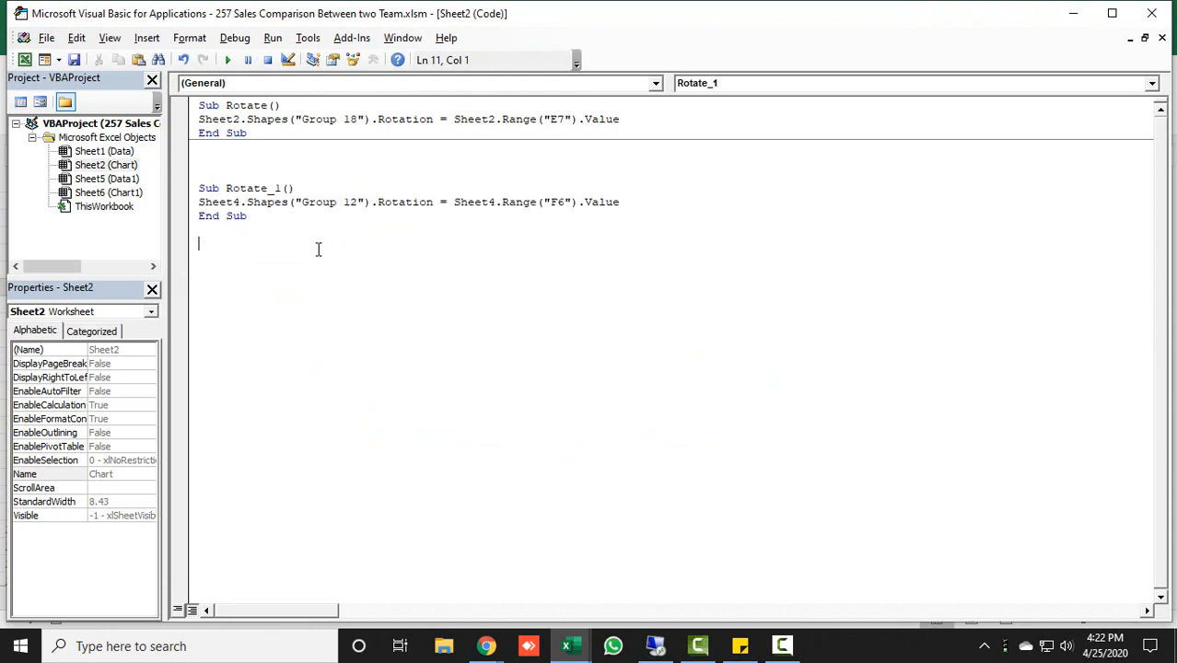
{"action": "key", "text": "ctrl+v"}
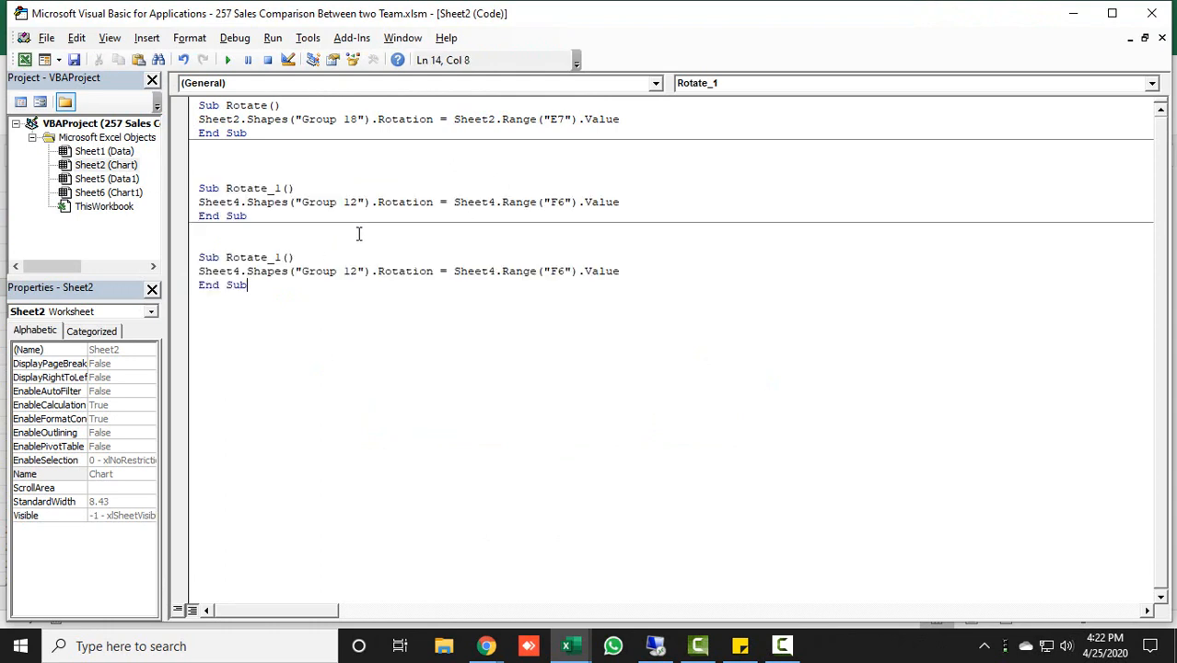
- Rename the copied macro to Rotate_2 and change both of its sheet references to Sheet6
{"action": "left_click", "coordinate": [284, 257]}
{"action": "key", "text": "BackSpace"}
{"action": "left_click", "coordinate": [241, 271]}
{"action": "key", "text": "BackSpace"}
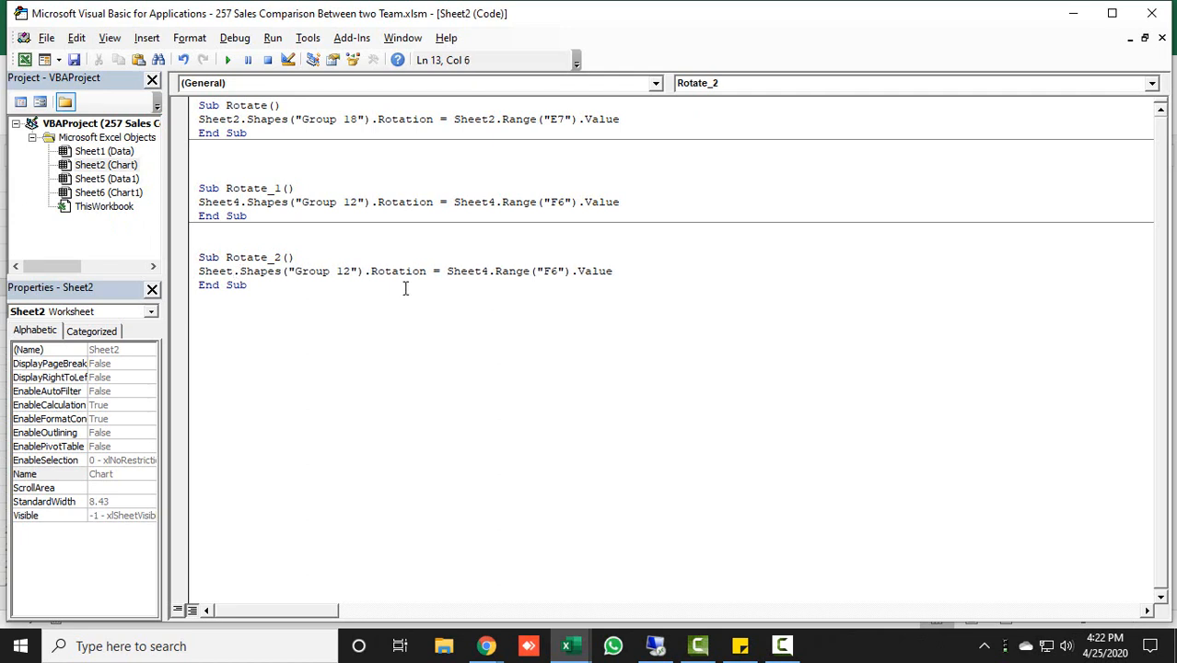
{"action": "type", "text": "6"}
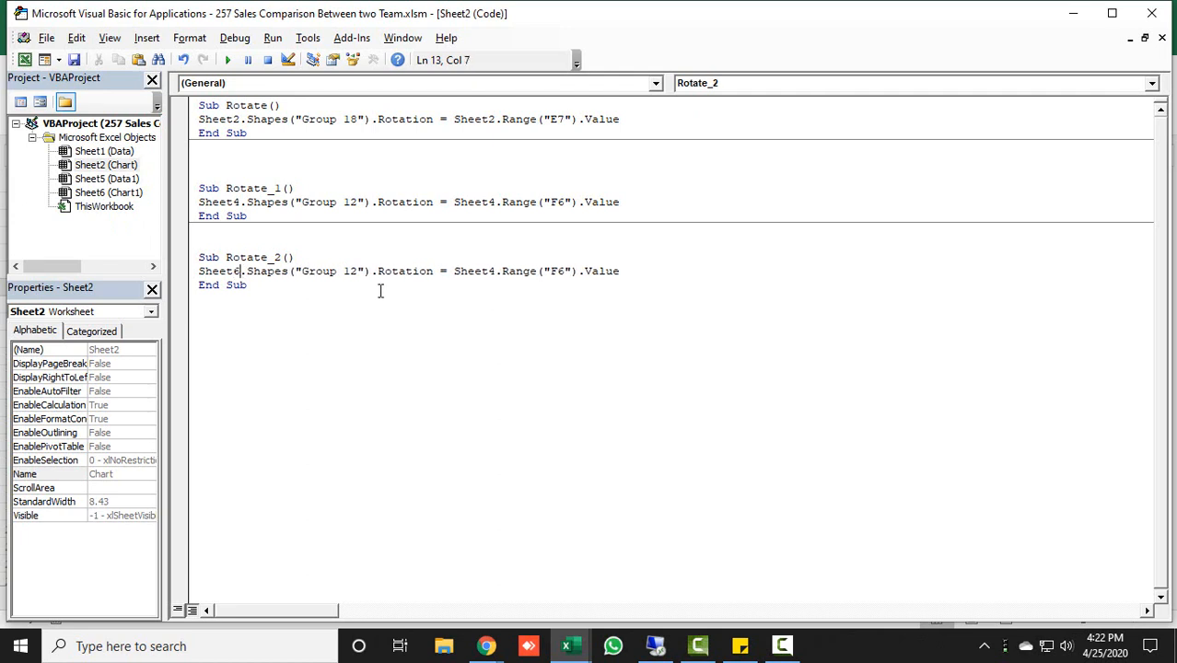
{"action": "left_click", "coordinate": [498, 271]}
{"action": "key", "text": "BackSpace"}
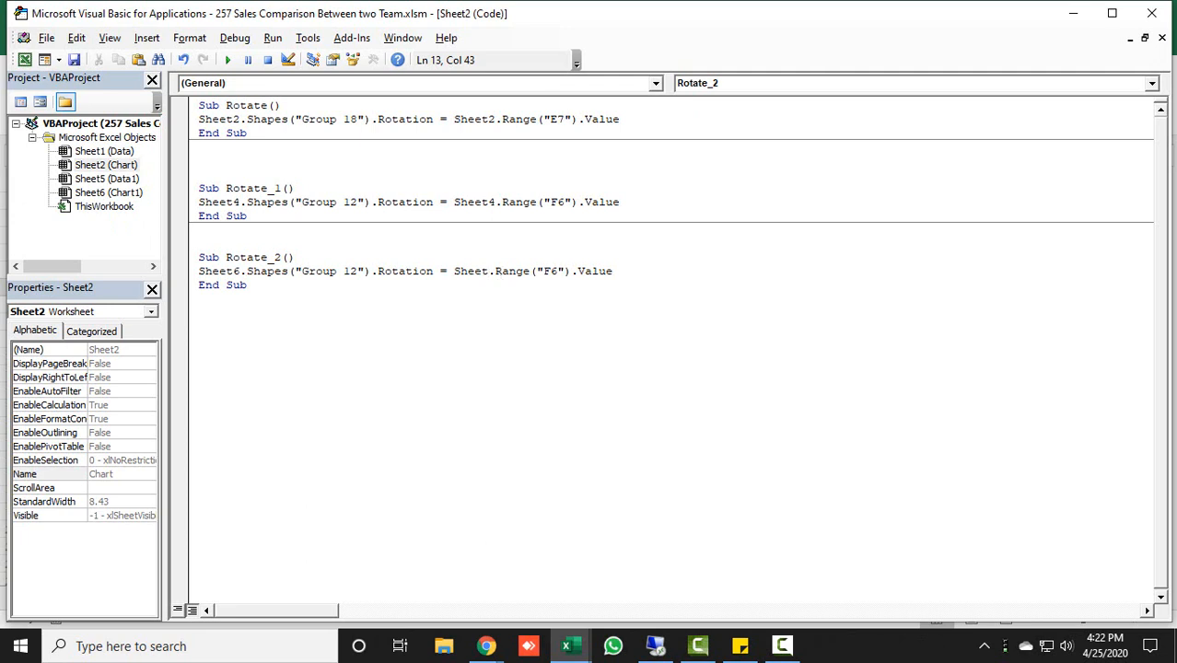
{"action": "type", "text": "6"}
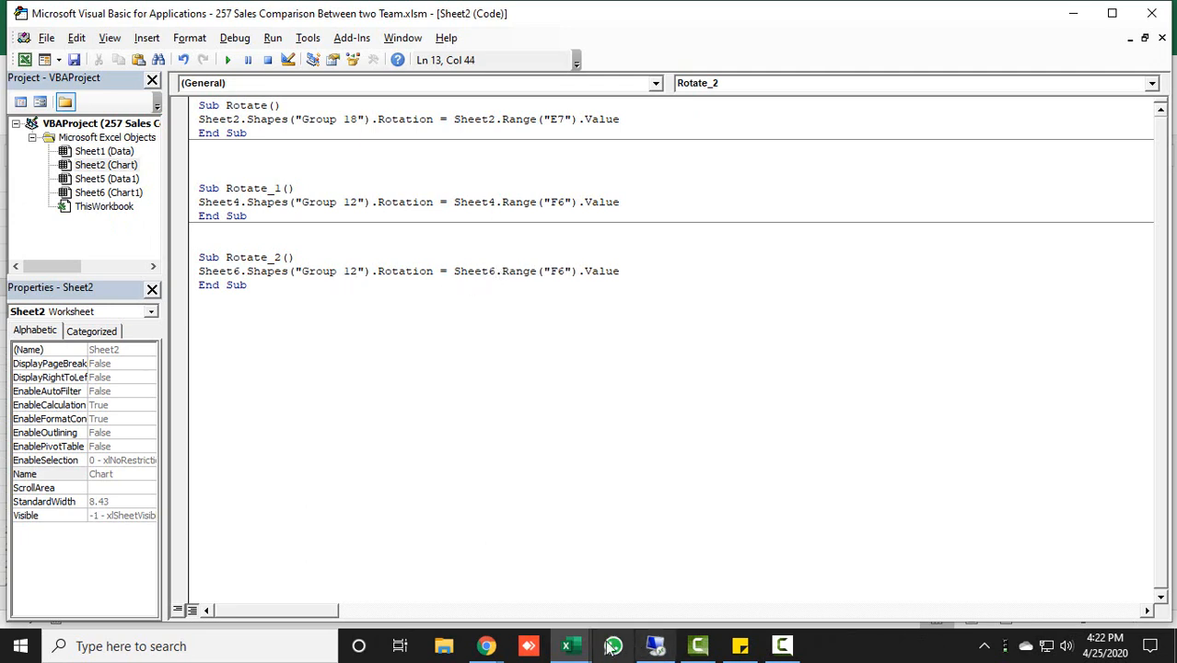
- Check the name of the grouped bar on Chart1 and change the shape reference in Rotate_2 to "Group 10"
{"action": "mouse_move", "coordinate": [569, 645]}
{"action": "left_click", "coordinate": [474, 585]}
{"action": "left_click", "coordinate": [444, 460]}
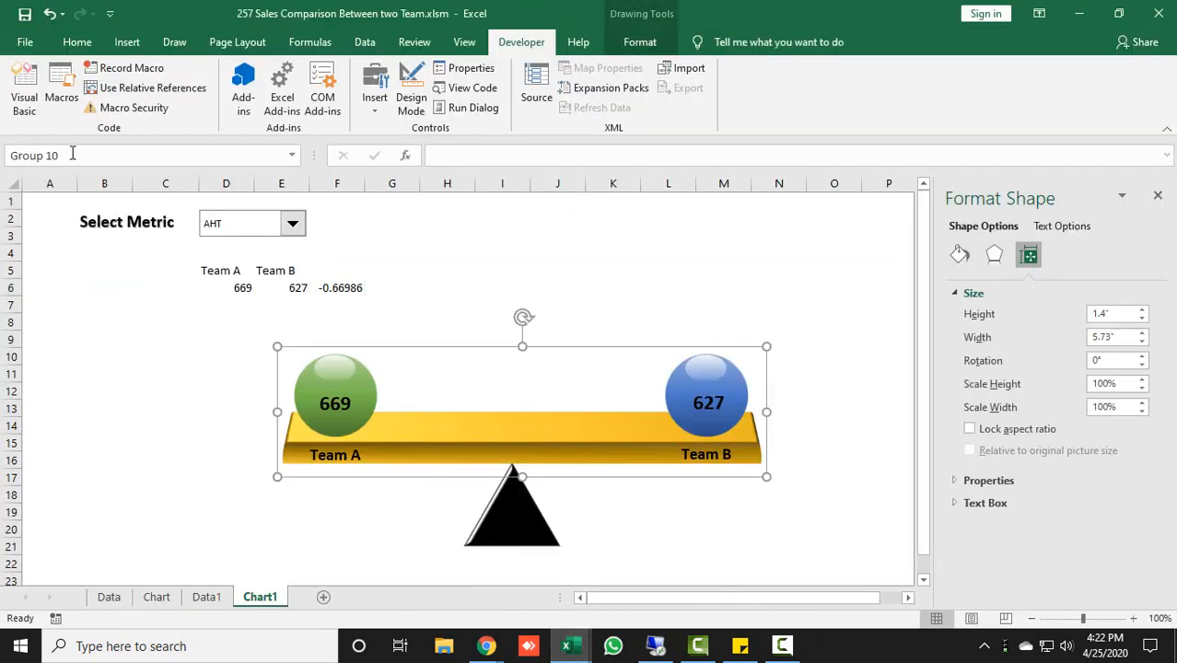
{"action": "mouse_move", "coordinate": [598, 635]}
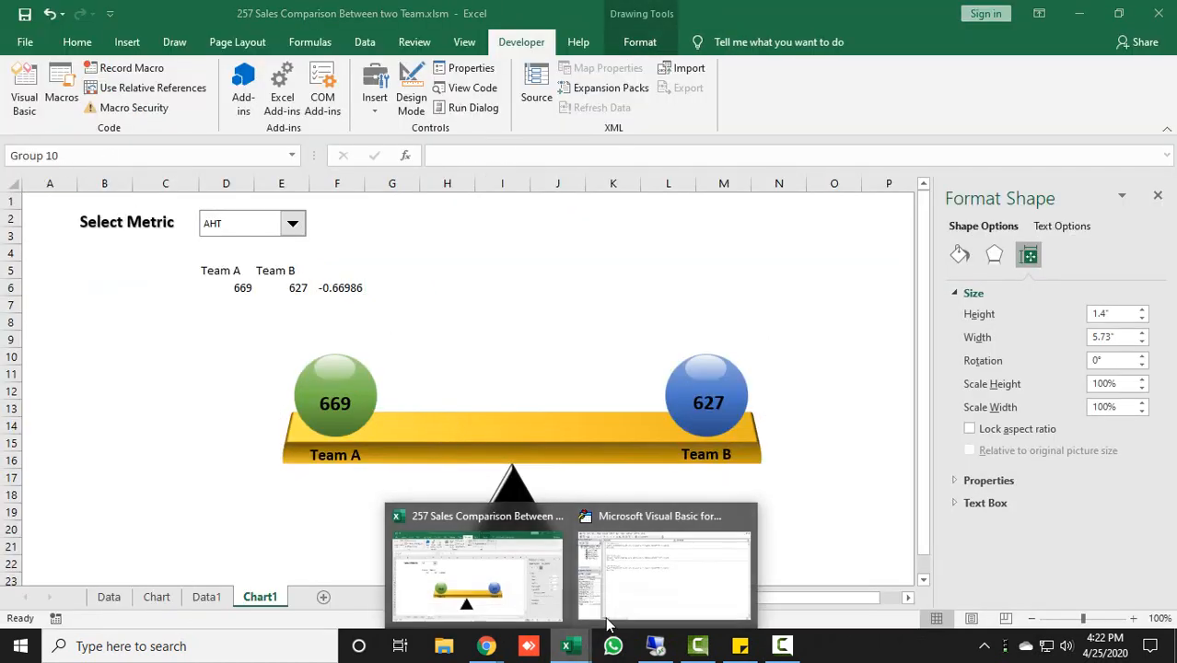
{"action": "left_click", "coordinate": [622, 552]}
{"action": "left_click", "coordinate": [359, 275]}
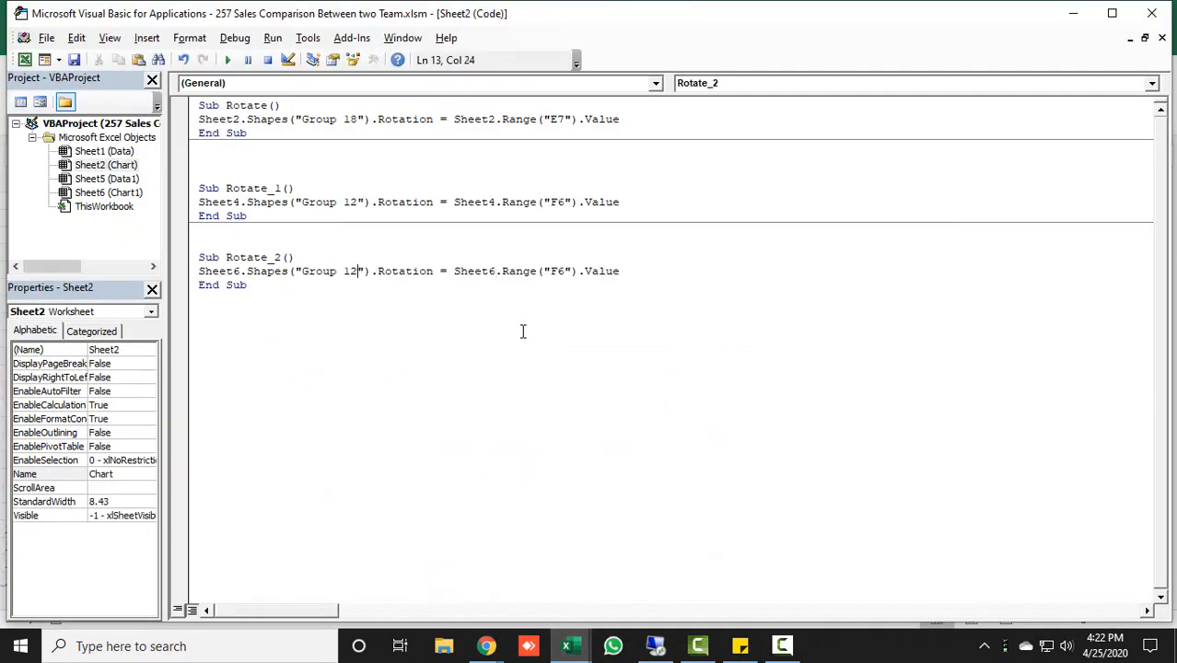
{"action": "key", "text": "BackSpace"}
{"action": "type", "text": "0"}
- Run the Rotate_2 macro to tilt the bar, and close the Visual Basic editor and the Format Shape pane
{"action": "mouse_move", "coordinate": [590, 650]}
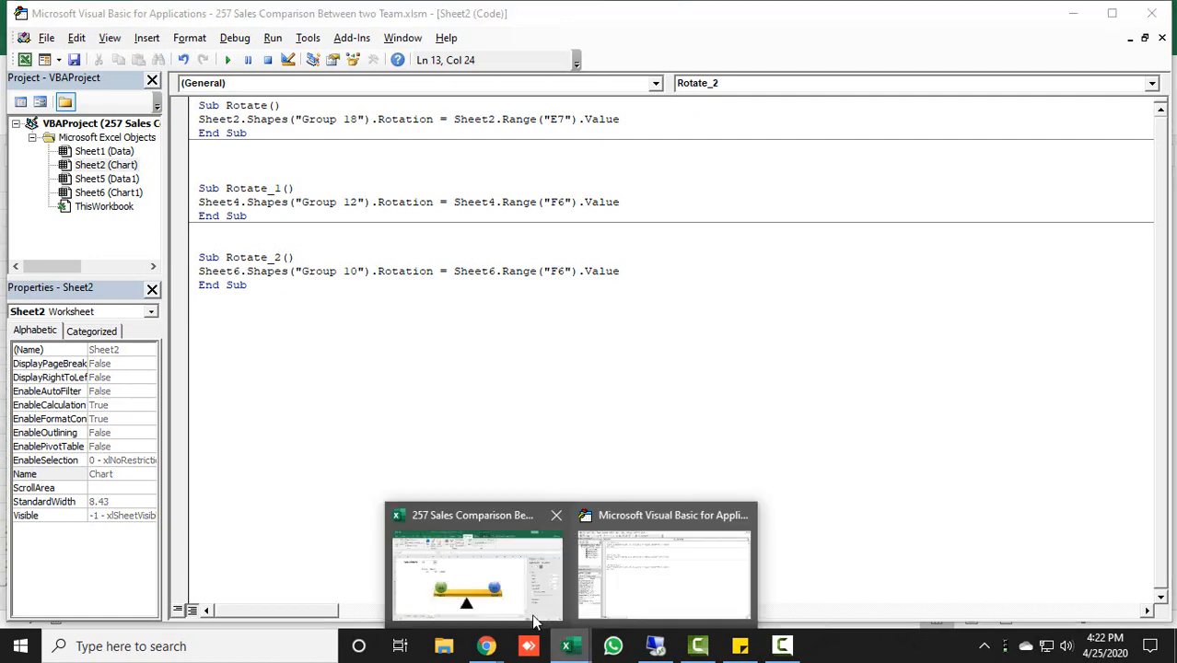
{"action": "left_click", "coordinate": [497, 572]}
{"action": "left_click", "coordinate": [338, 292]}
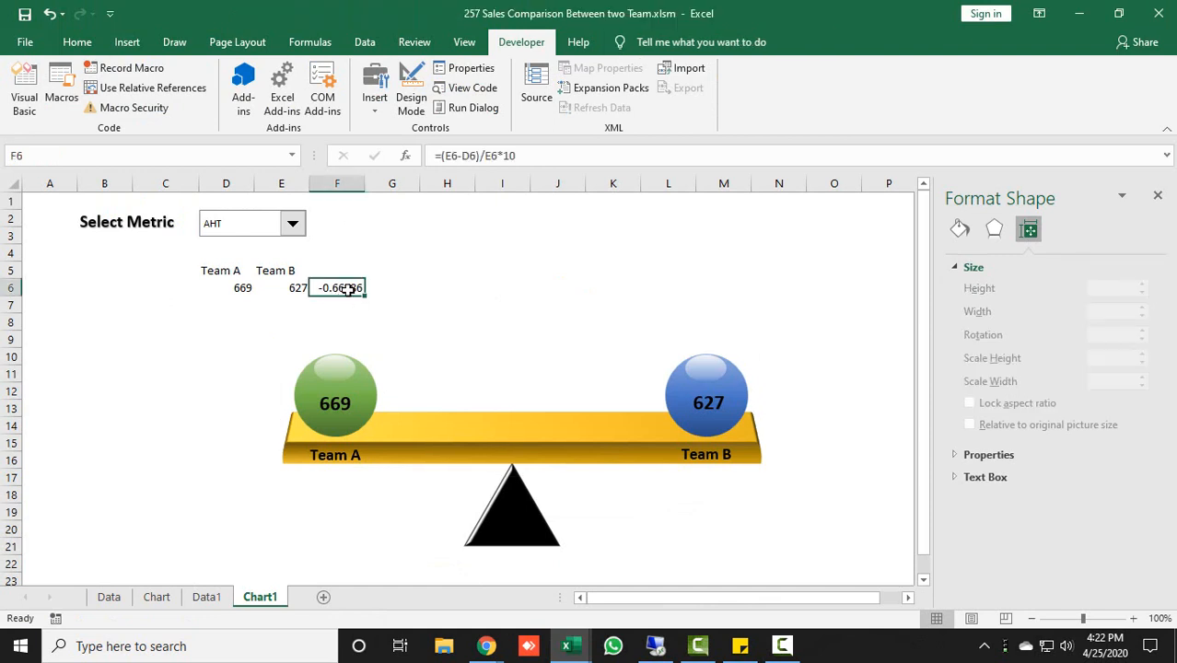
{"action": "mouse_move", "coordinate": [568, 648]}
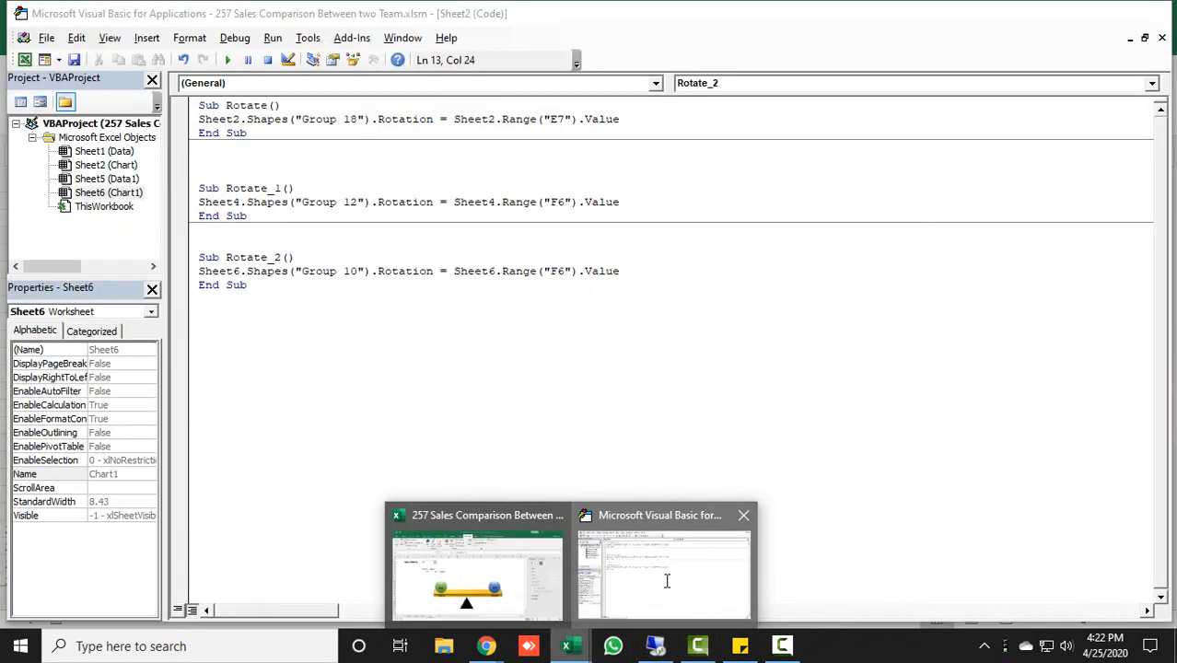
{"action": "left_click", "coordinate": [645, 571]}
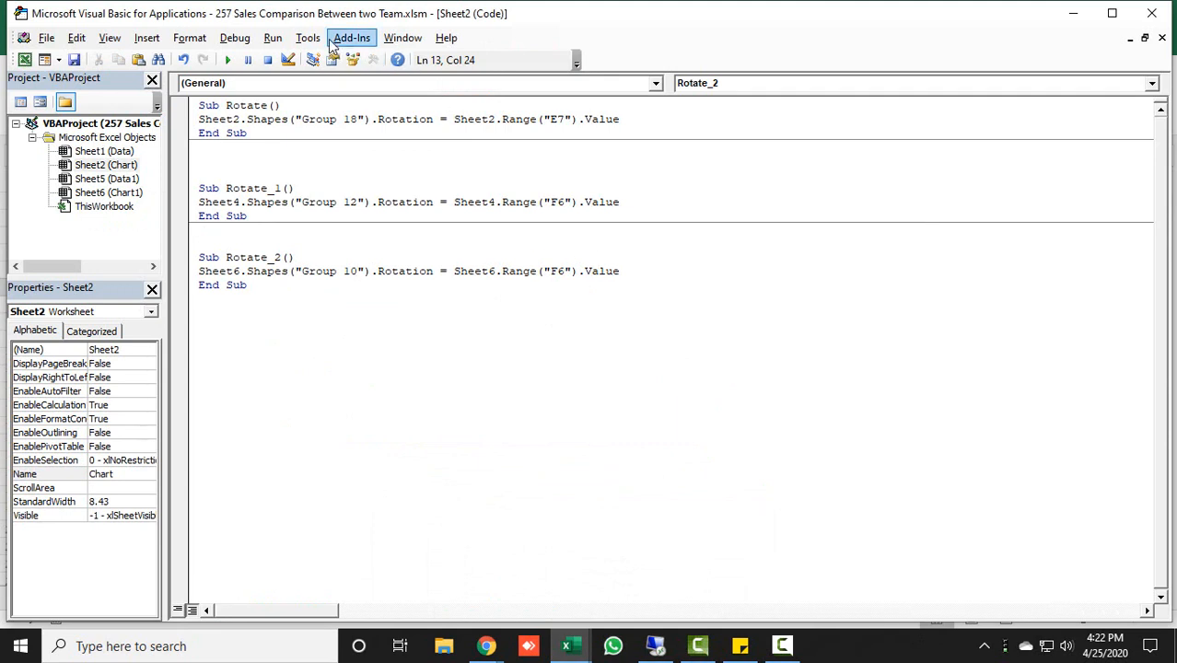
{"action": "left_click", "coordinate": [273, 38]}
{"action": "left_click", "coordinate": [288, 57]}
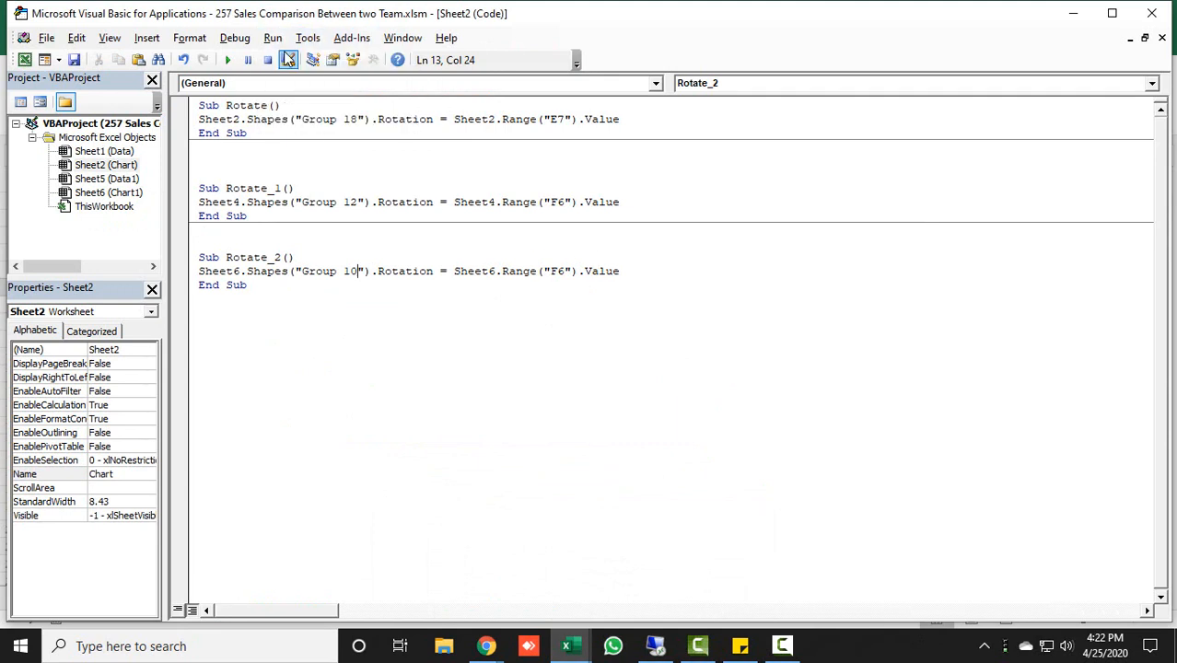
{"action": "left_click", "coordinate": [1169, 13]}
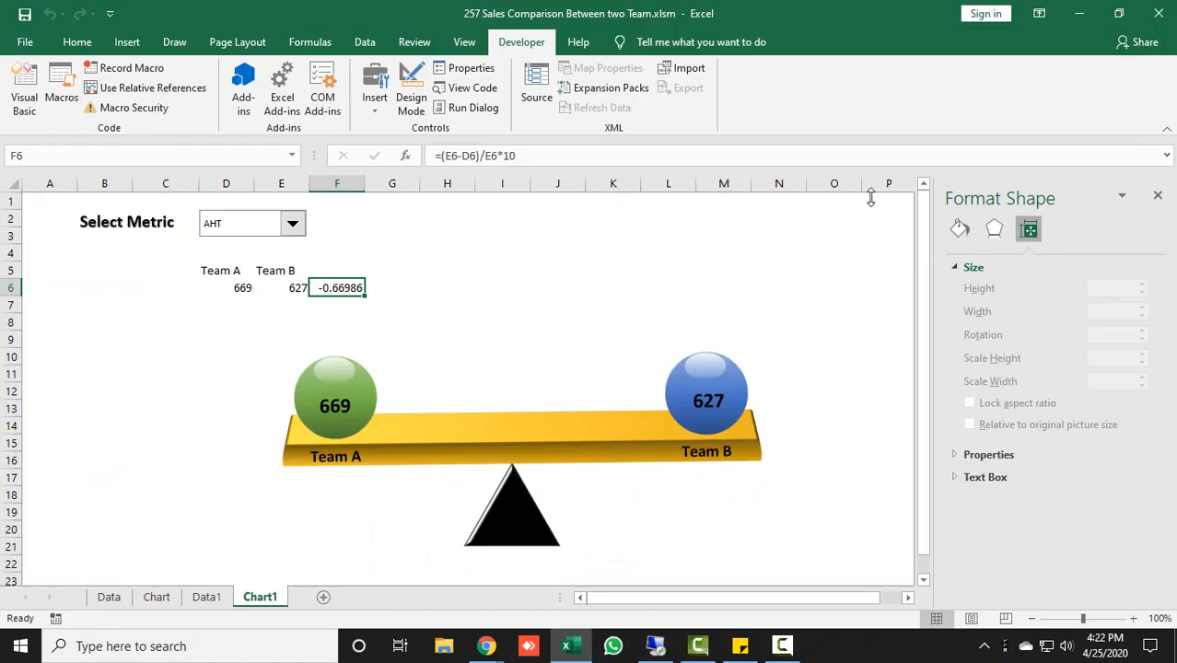
{"action": "left_click", "coordinate": [1158, 195]}
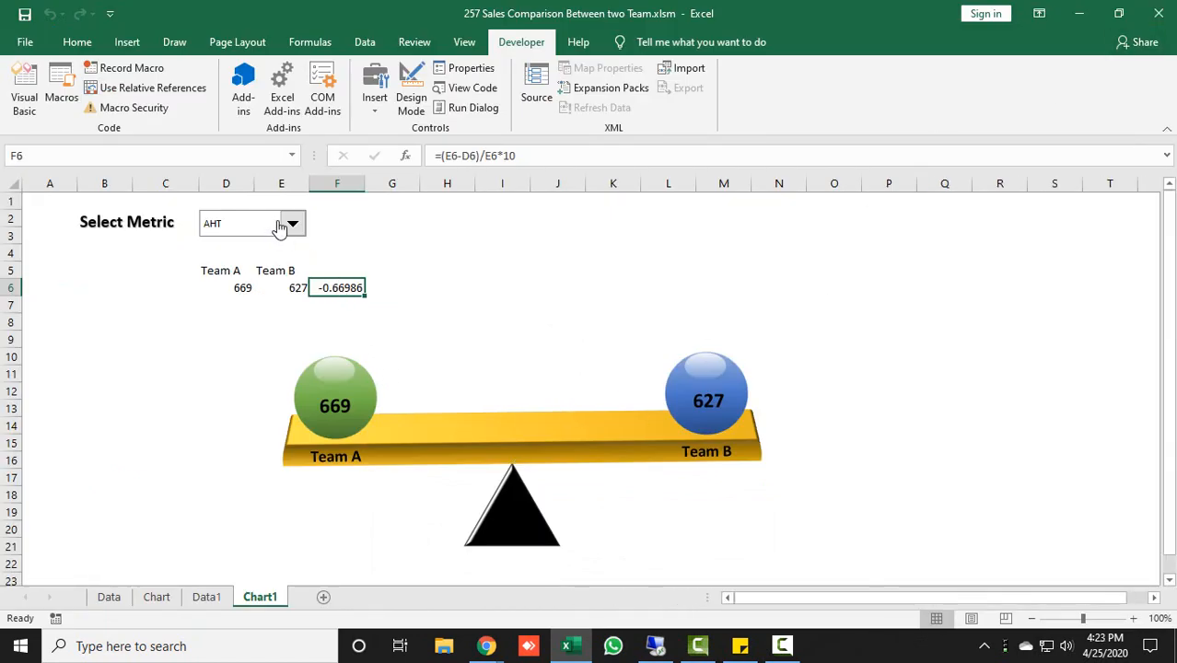
- Assign the Sheet2.Rotate_2 macro to the metric drop-down on Chart1
{"action": "right_click", "coordinate": [276, 221]}
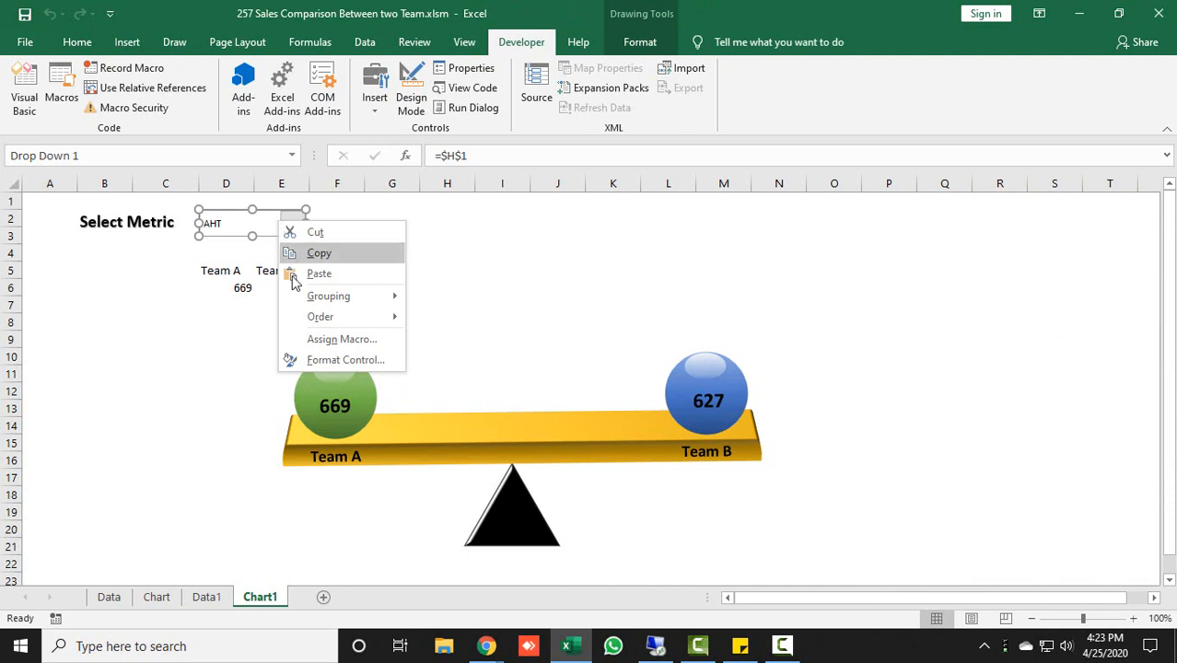
{"action": "left_click", "coordinate": [327, 339]}
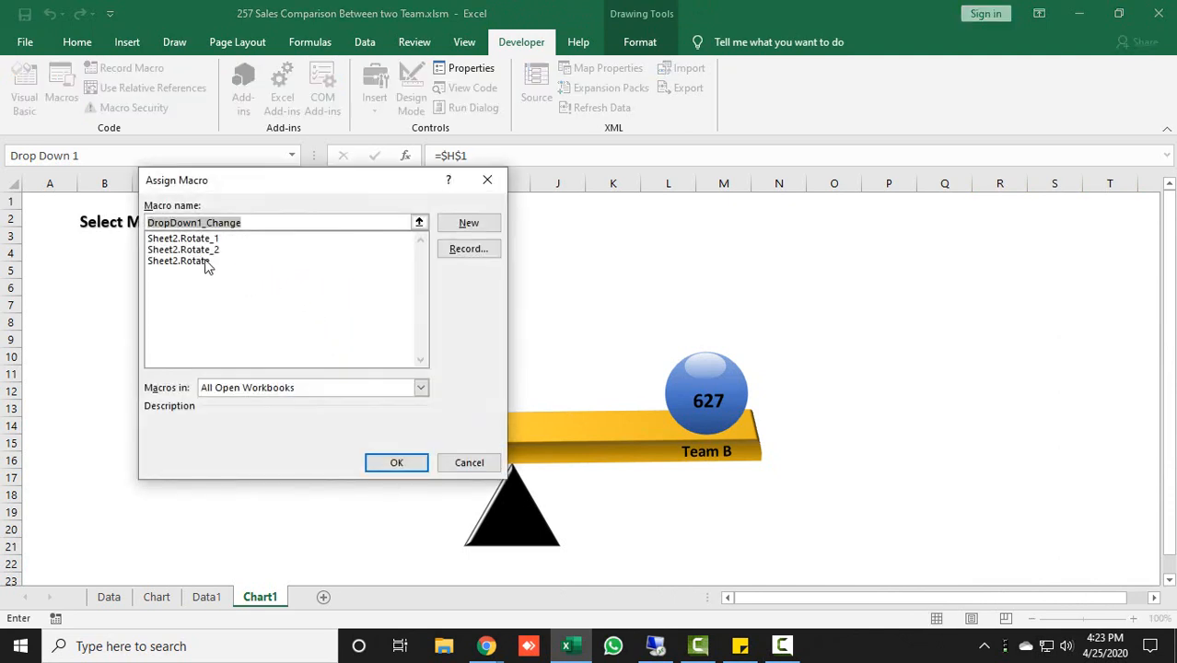
{"action": "left_click", "coordinate": [210, 251]}
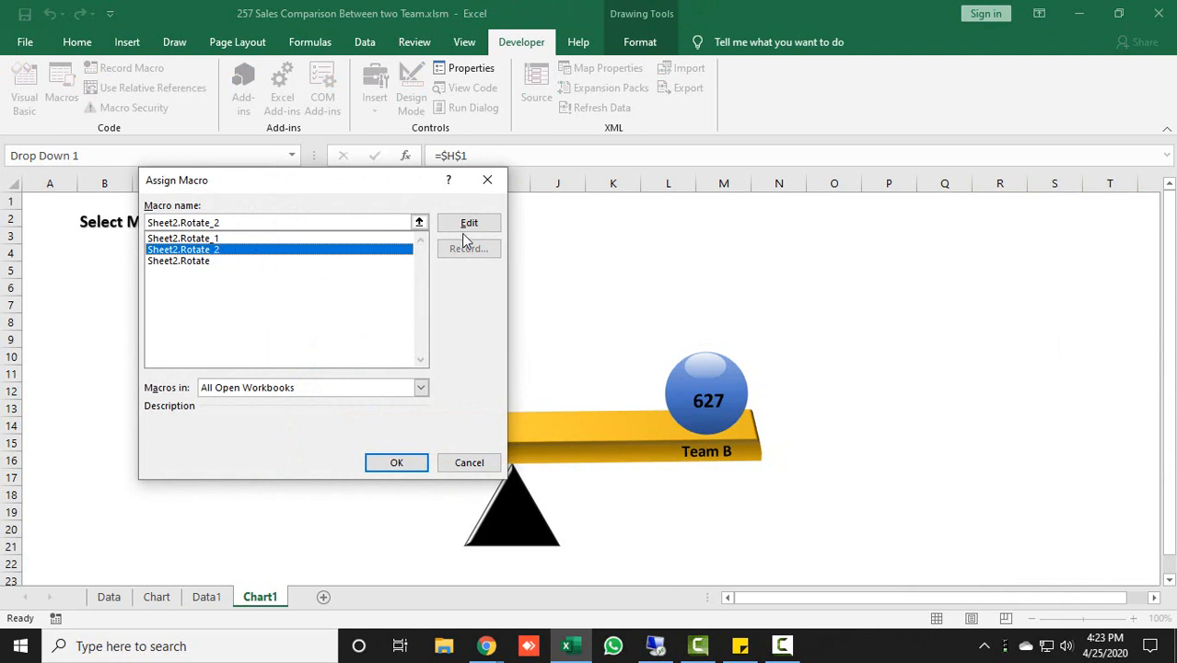
{"action": "left_click", "coordinate": [412, 464]}
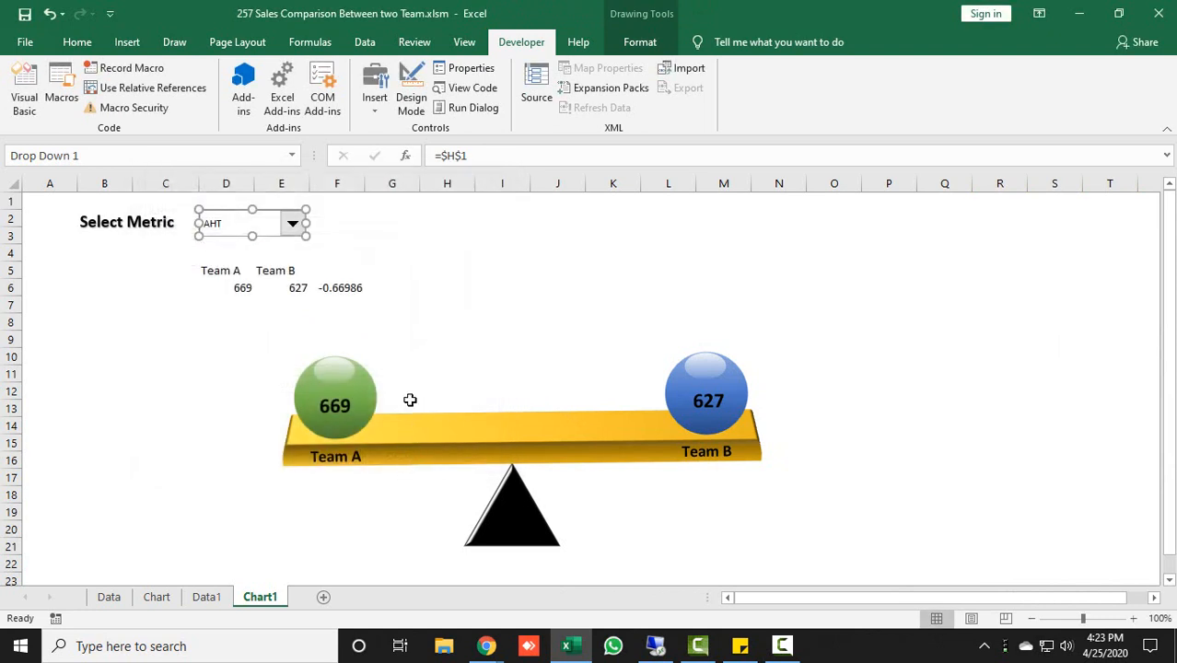
{"action": "left_click", "coordinate": [421, 354]}
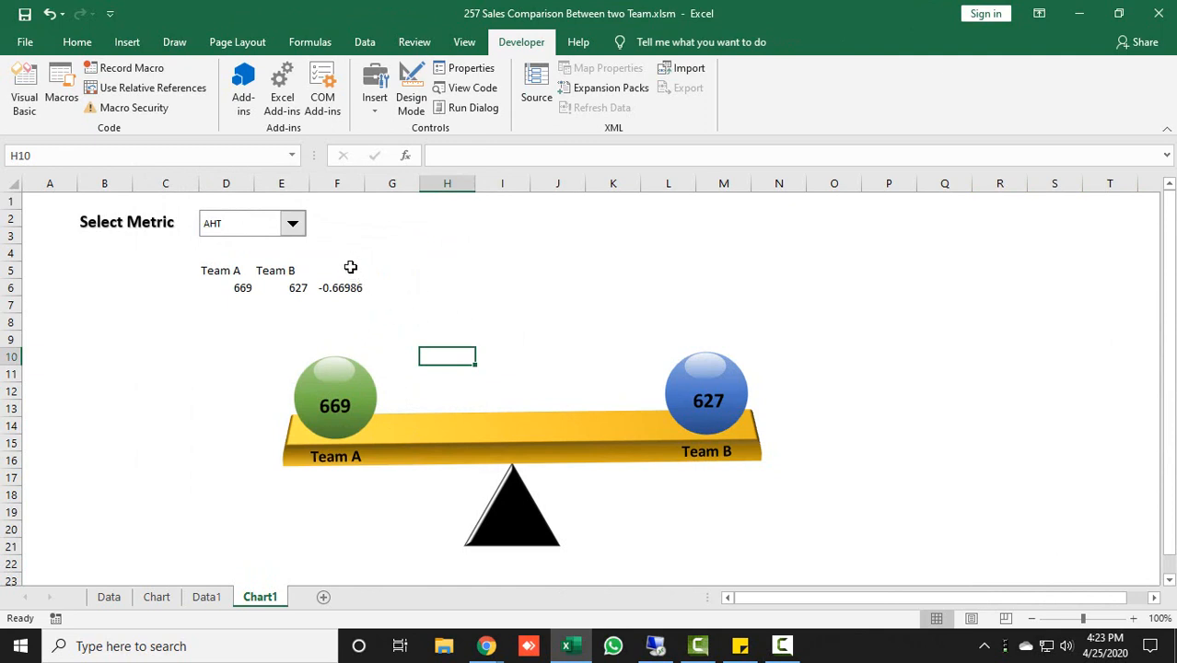
- Test the balance chart by selecting the metrics Calls Handles, Sales Conversion and Escalation in the drop-down
{"action": "left_click", "coordinate": [293, 228]}
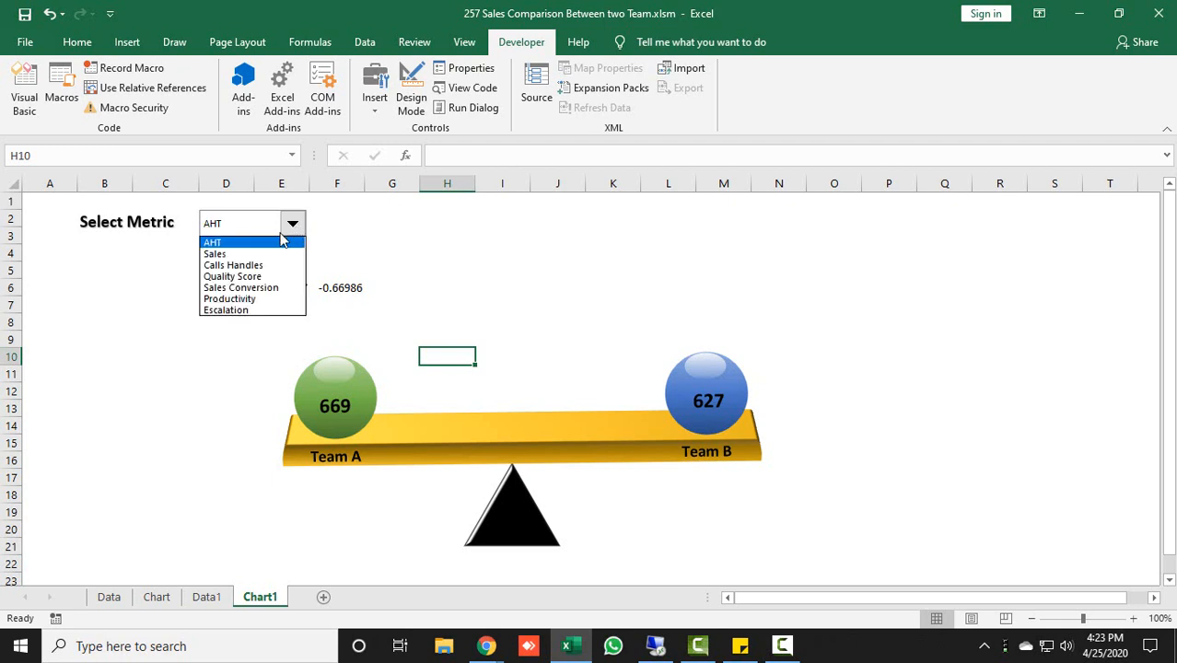
{"action": "left_click", "coordinate": [234, 266]}
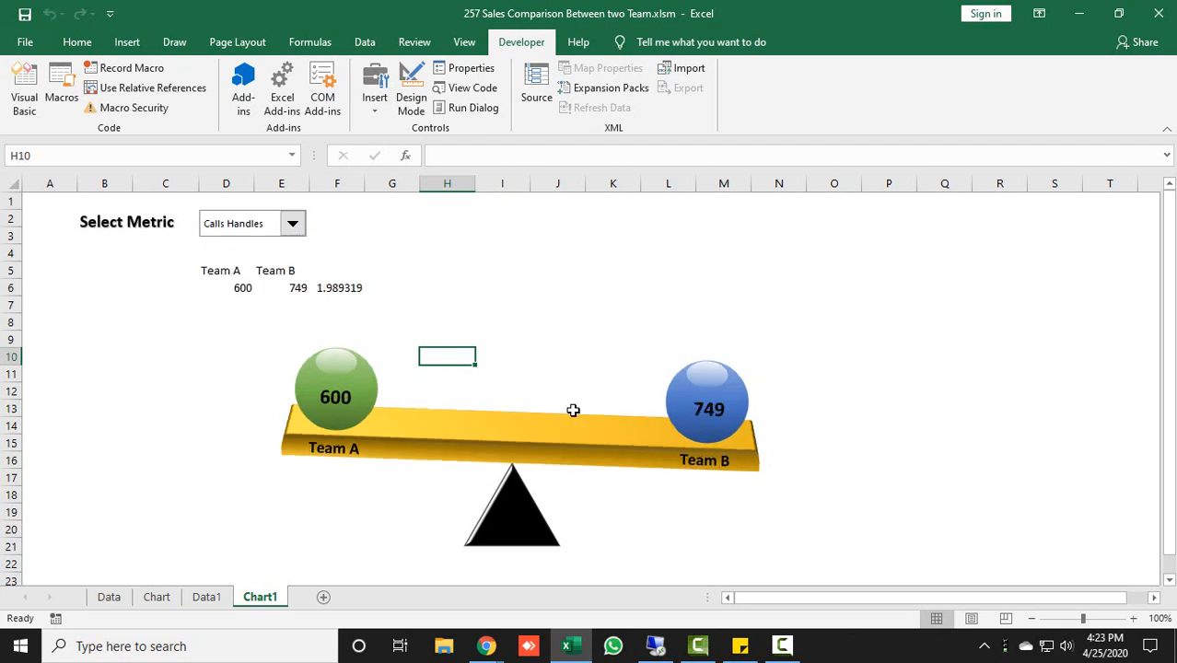
{"action": "left_click", "coordinate": [293, 229]}
{"action": "left_click", "coordinate": [239, 288]}
{"action": "left_click", "coordinate": [294, 229]}
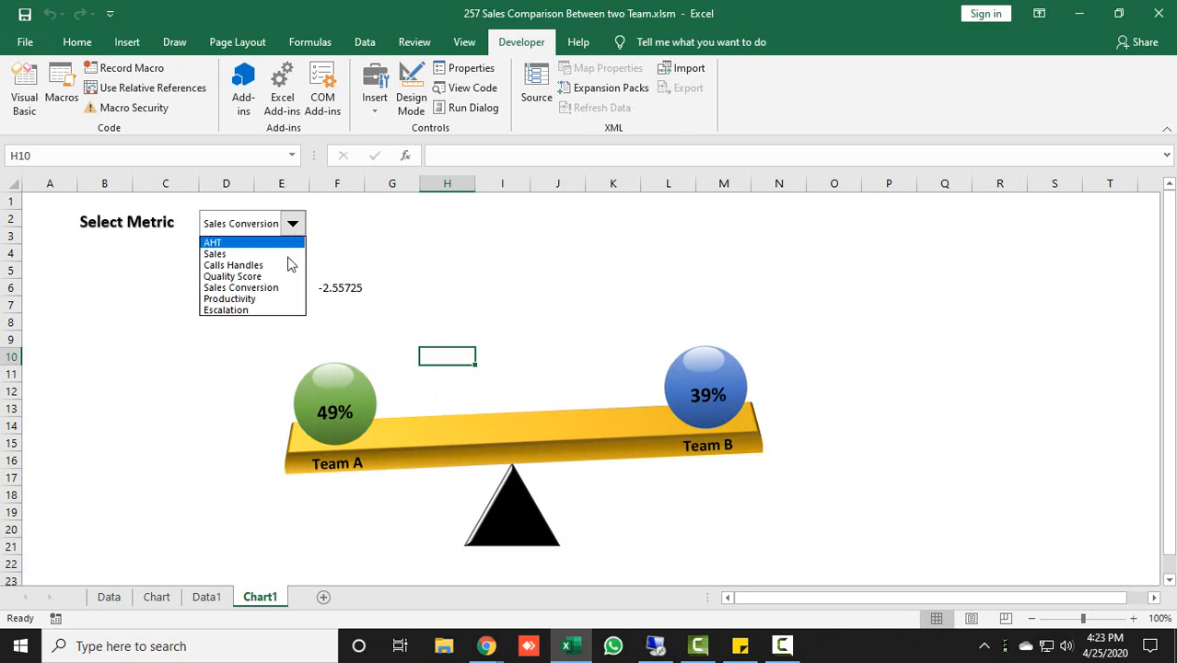
{"action": "left_click", "coordinate": [273, 311]}
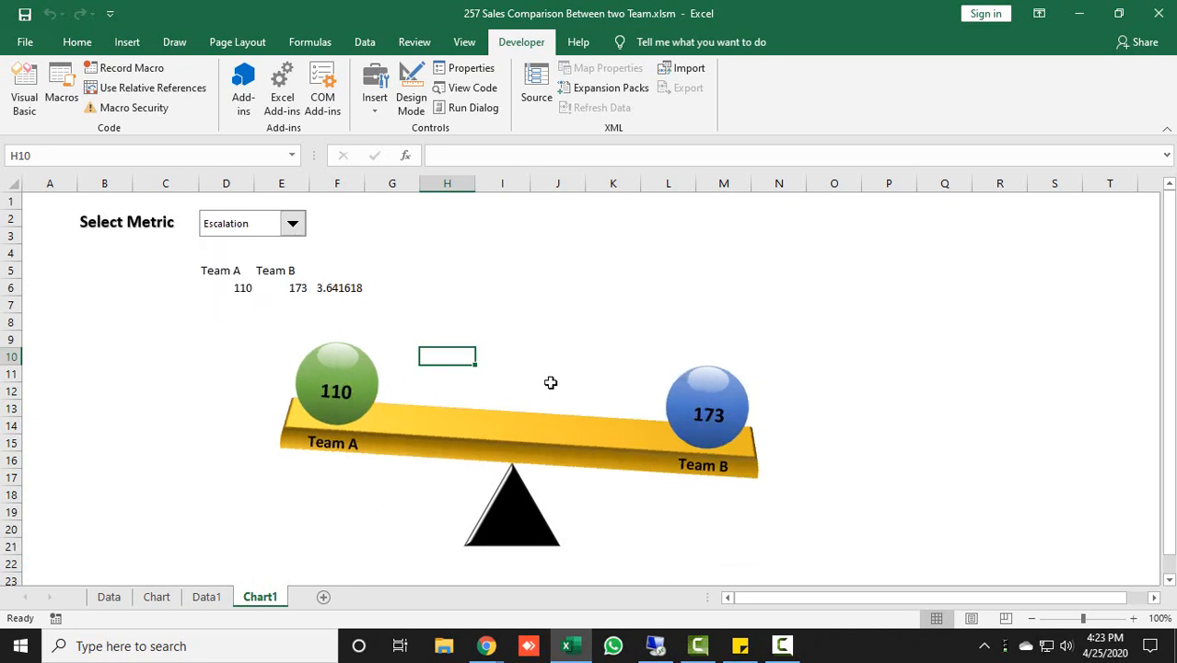
- Hide the rotation value in F6 by giving the cell a white font color
{"action": "left_click", "coordinate": [338, 289]}
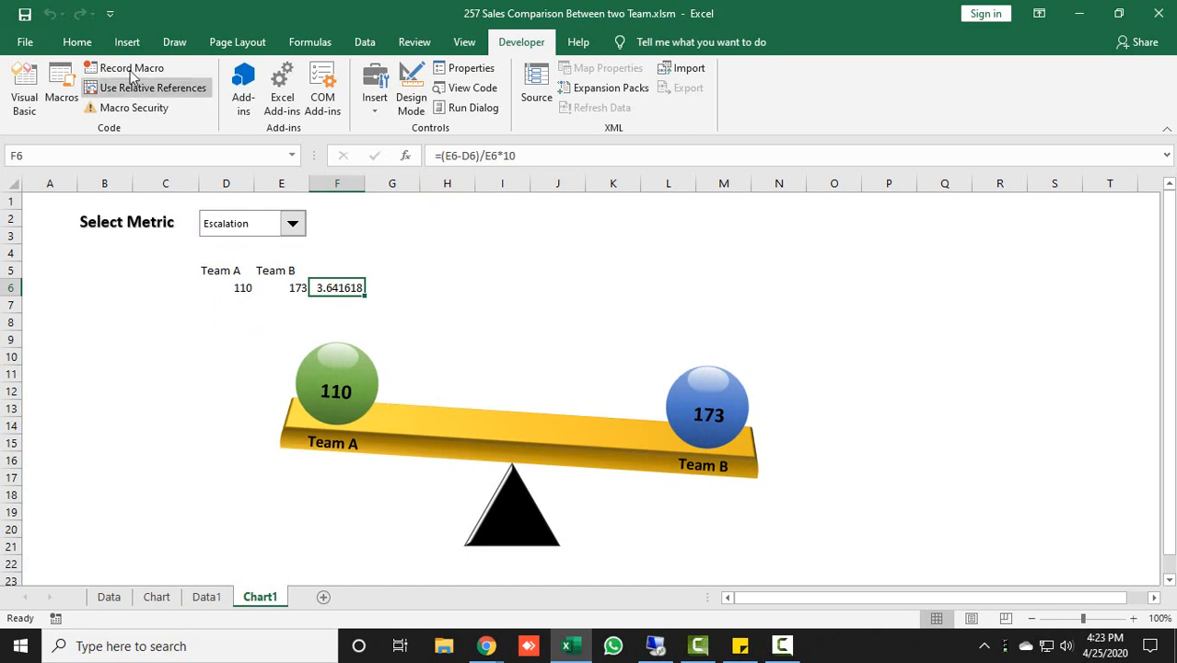
{"action": "left_click", "coordinate": [92, 50]}
{"action": "left_click", "coordinate": [301, 101]}
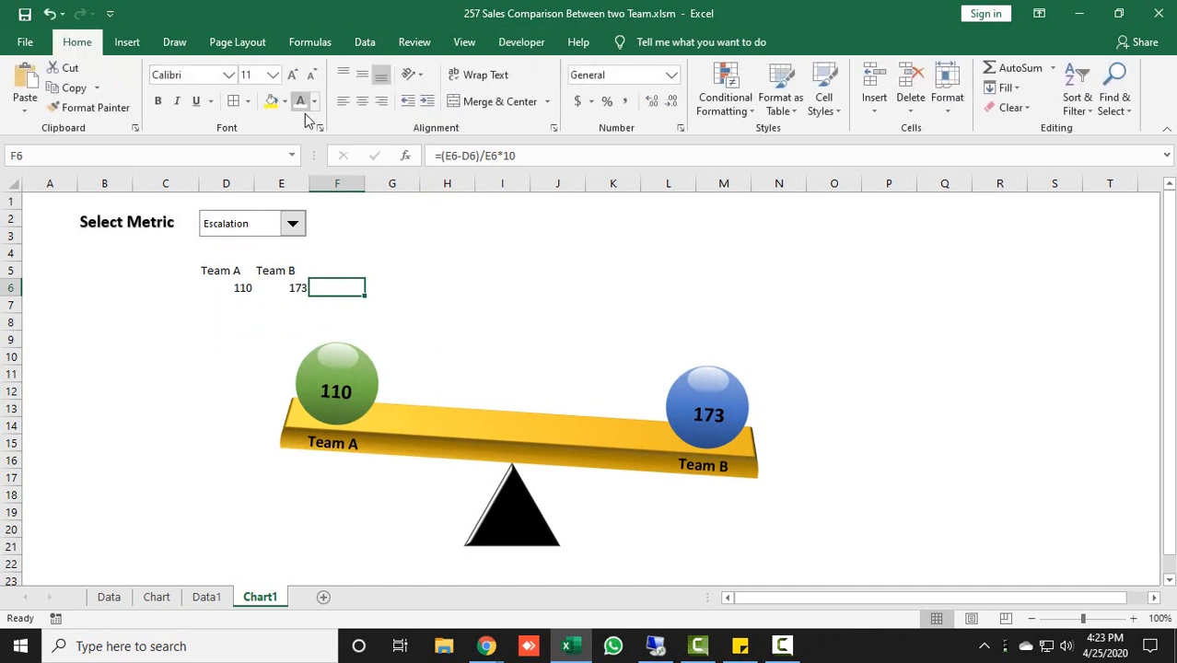
- Center the Team A and Team B table in D5:E6 and add borders around its cells
{"action": "left_click_drag", "start_coordinate": [223, 268], "coordinate": [282, 290]}
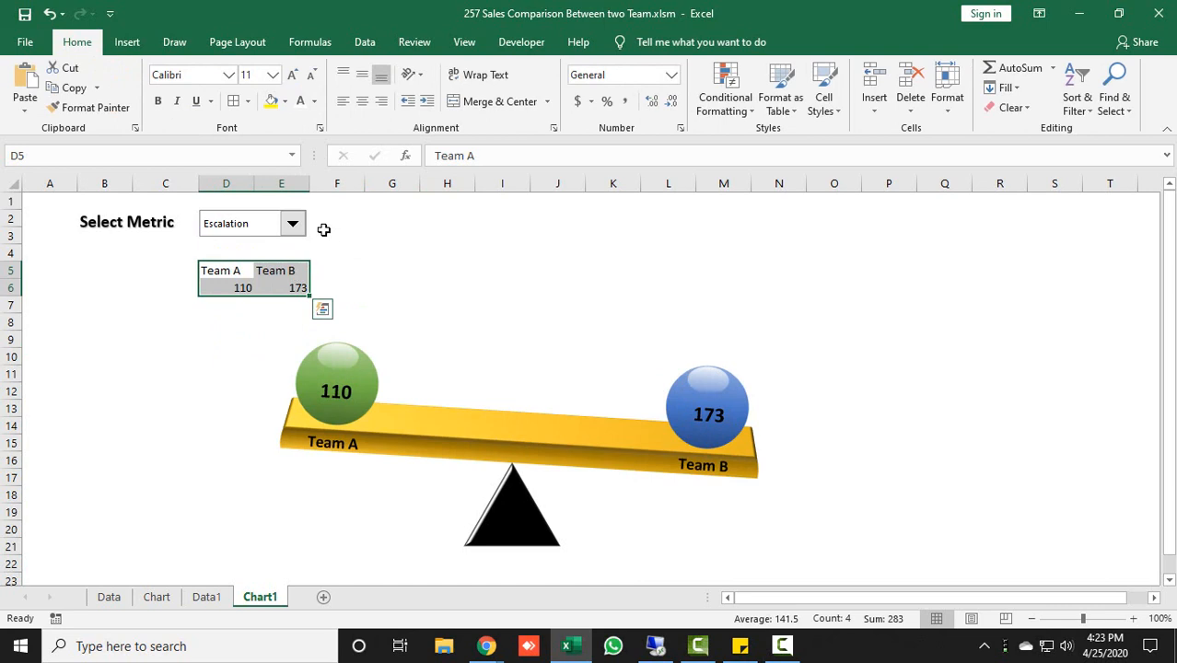
{"action": "left_click", "coordinate": [362, 101]}
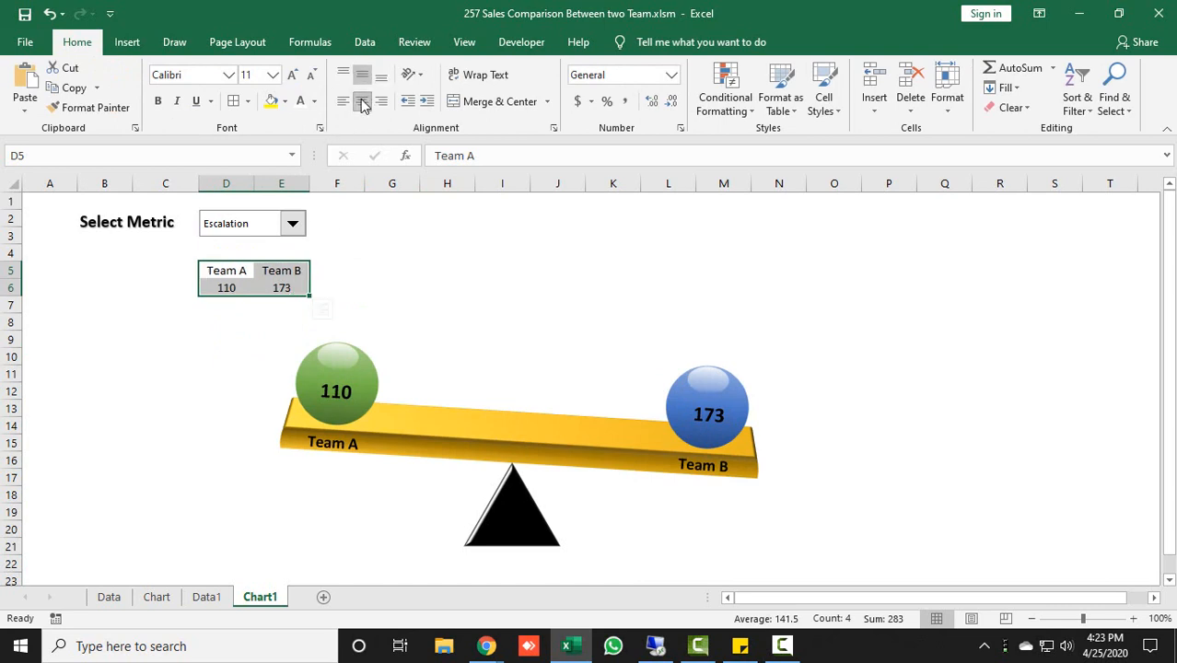
{"action": "left_click", "coordinate": [233, 101]}
- Fill the Team A and Team B header cells D5:E5 with yellow
{"action": "left_click_drag", "start_coordinate": [230, 270], "coordinate": [282, 271]}
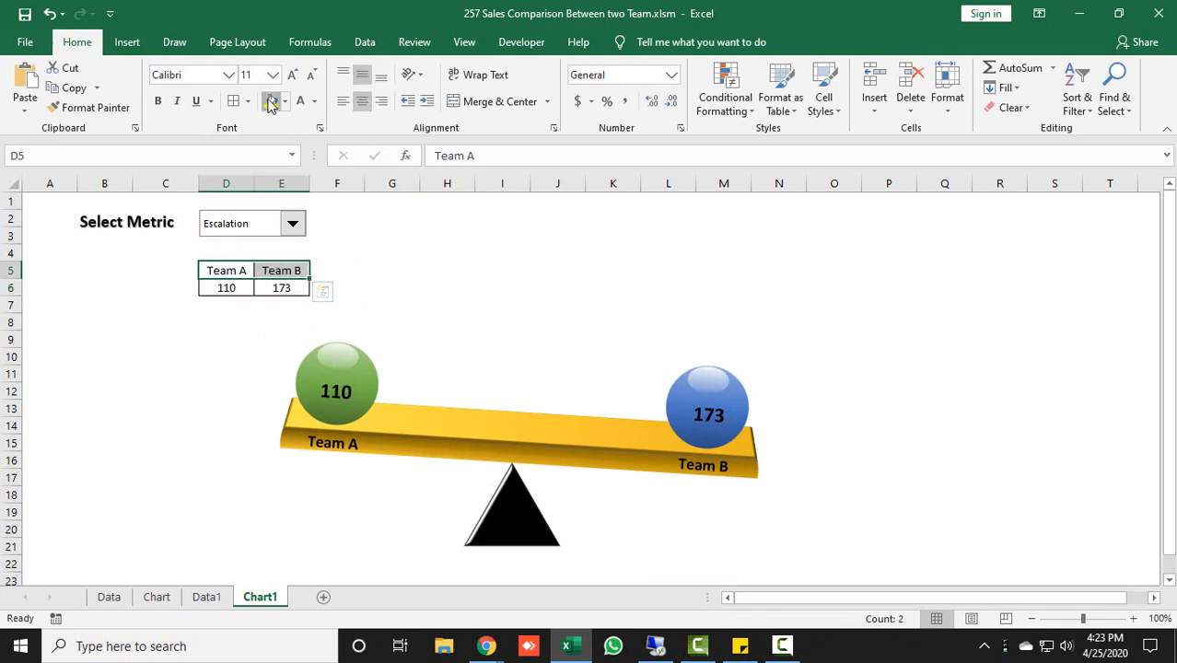
{"action": "left_click", "coordinate": [271, 102]}
{"action": "left_click", "coordinate": [460, 269]}
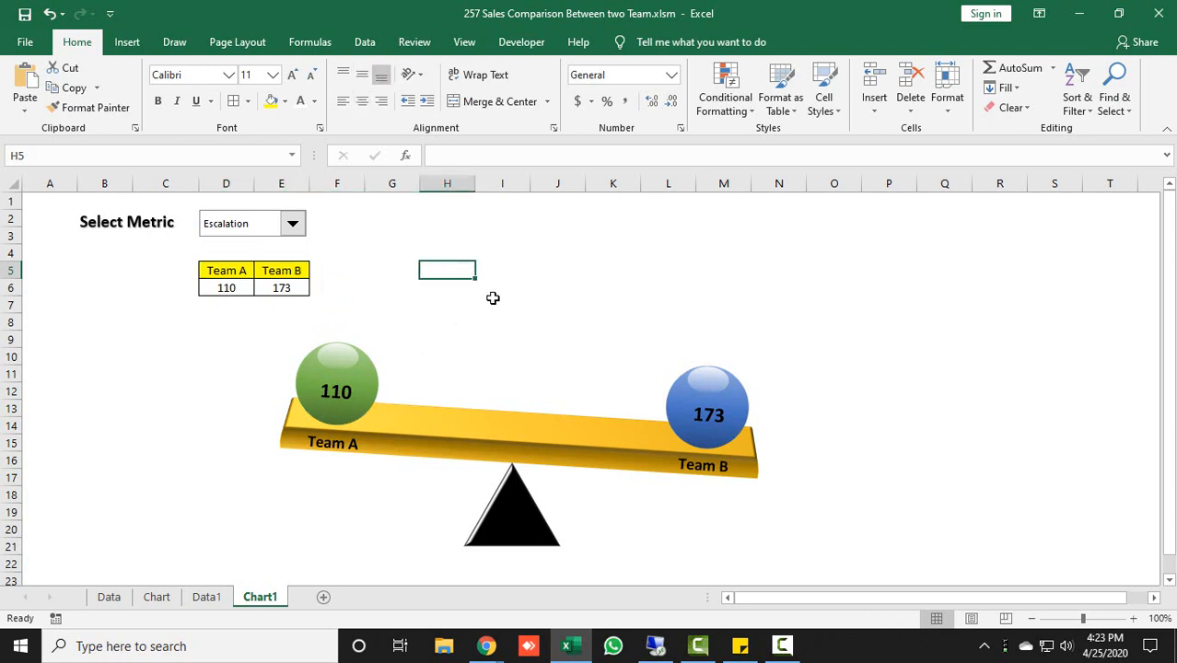
{"action": "left_click", "coordinate": [359, 238]}
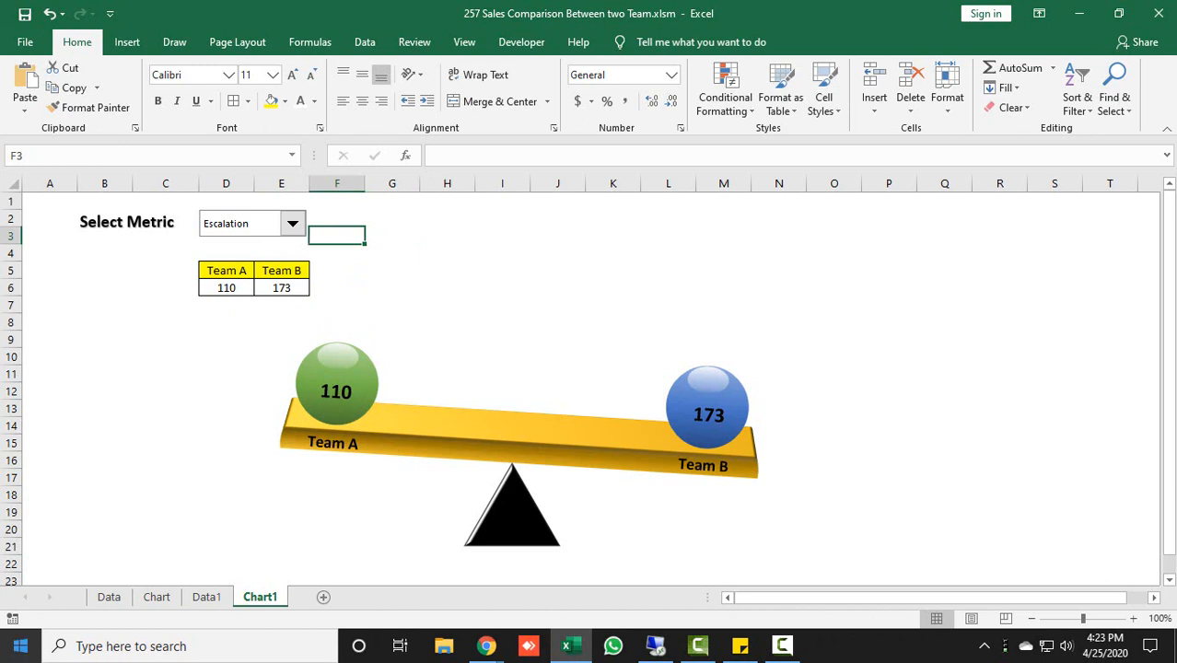
- Look up the Excel Macro-Enabled Workbook (*.xlsm) file type among the Save As formats for the Desktop, and cancel without saving
{"action": "left_click", "coordinate": [27, 42]}
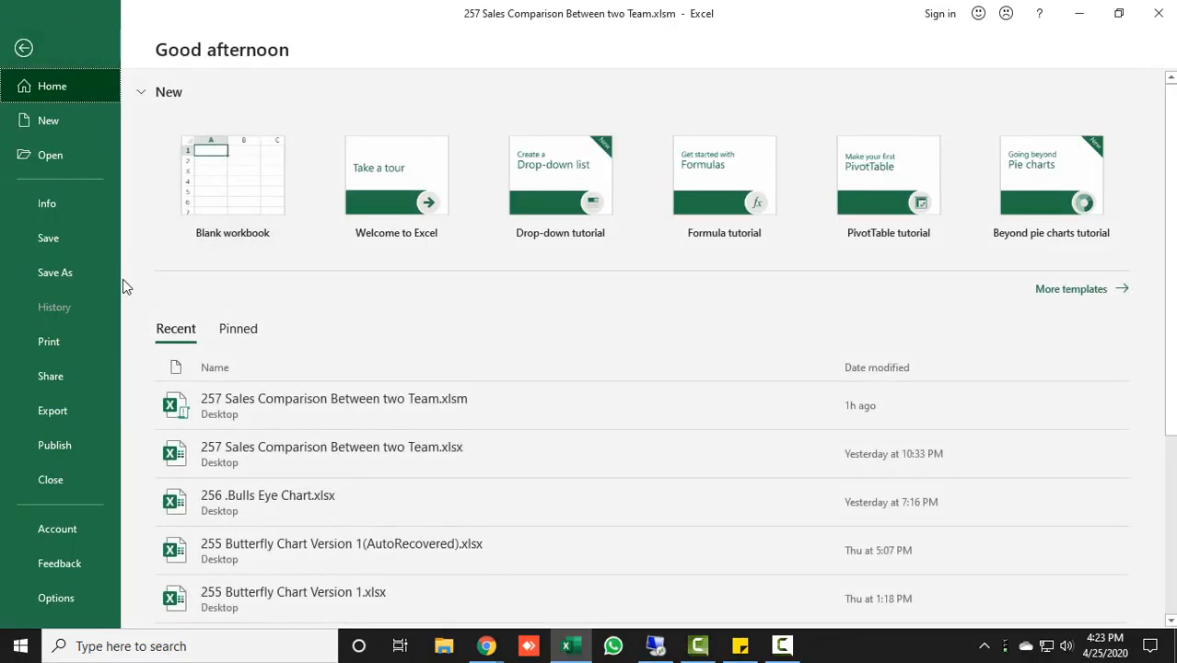
{"action": "left_click", "coordinate": [88, 281]}
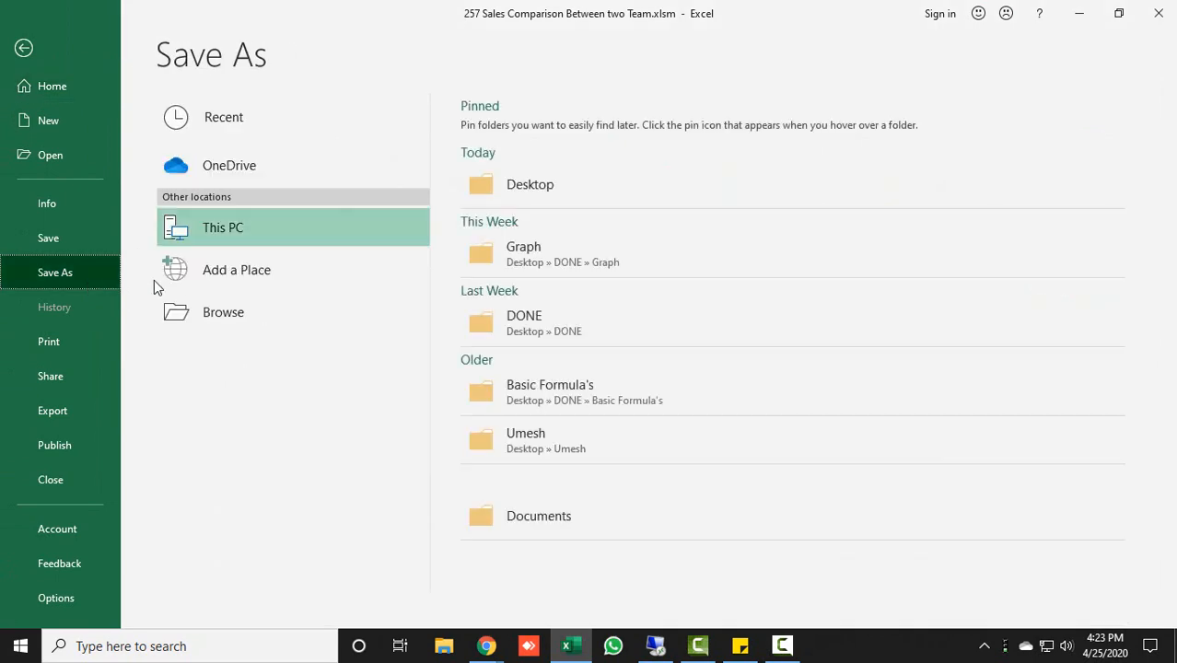
{"action": "left_click", "coordinate": [557, 200]}
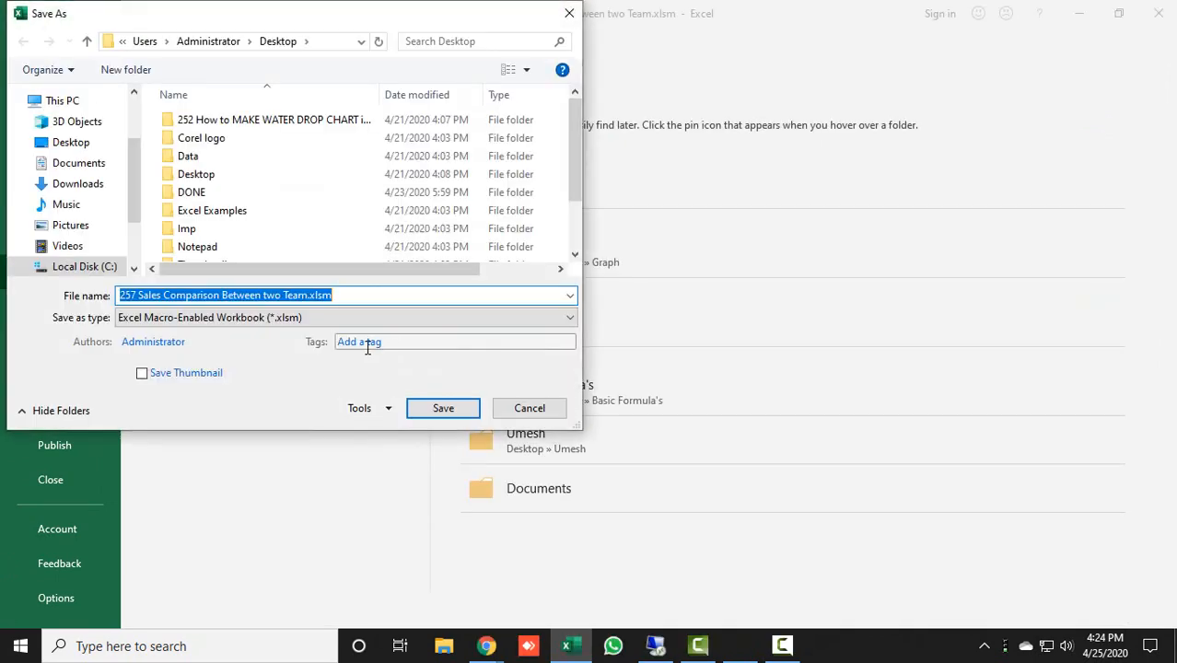
{"action": "left_click", "coordinate": [296, 317]}
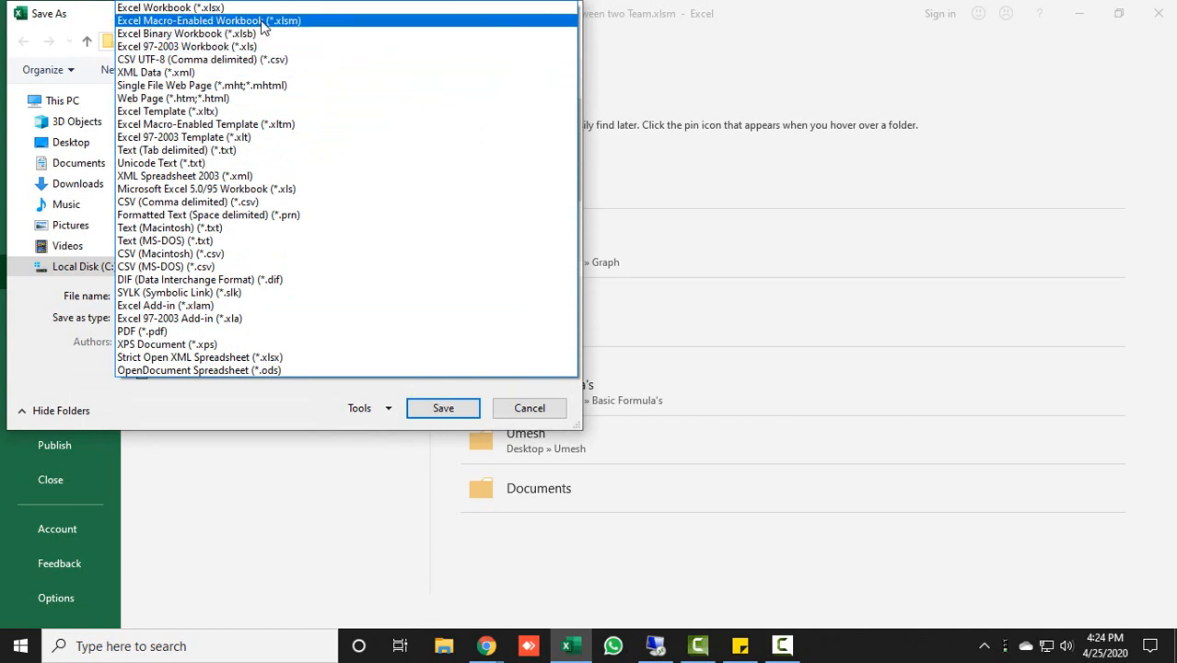
{"action": "left_click", "coordinate": [552, 409]}
{"action": "left_click", "coordinate": [556, 406]}
{"action": "key", "text": "Escape"}
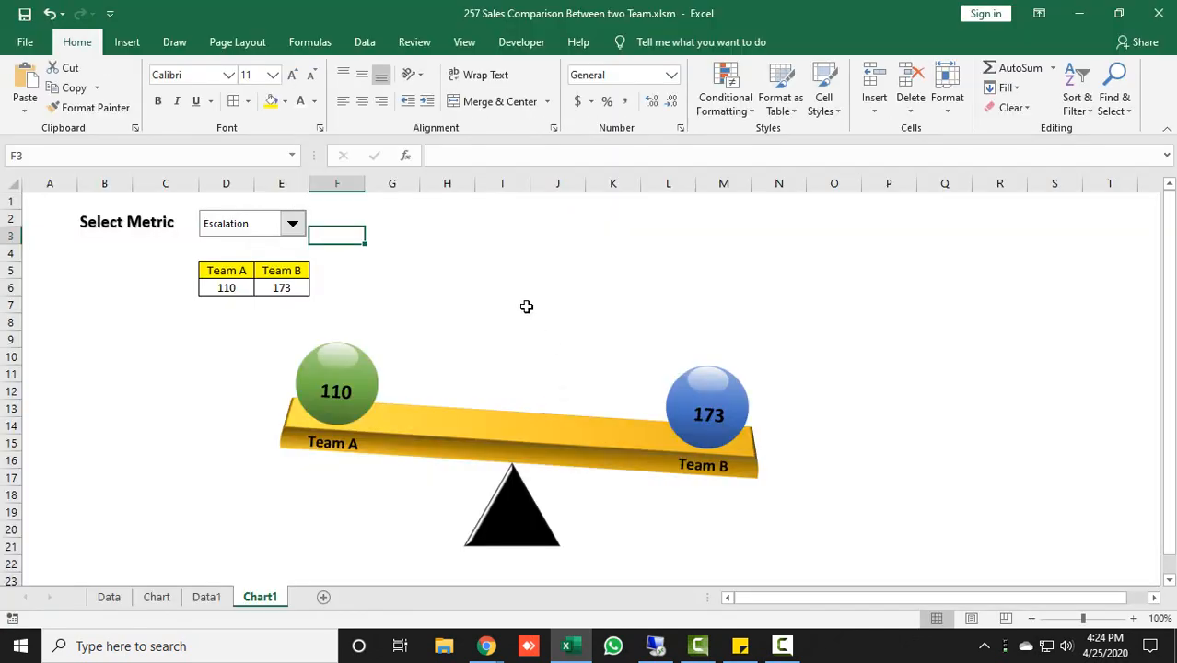
- Switch the metric drop-down through Sales, Productivity and Escalation to test the tilt, ending on Sales Conversion
{"action": "left_click", "coordinate": [508, 255]}
{"action": "left_click", "coordinate": [293, 224]}
{"action": "left_click", "coordinate": [276, 254]}
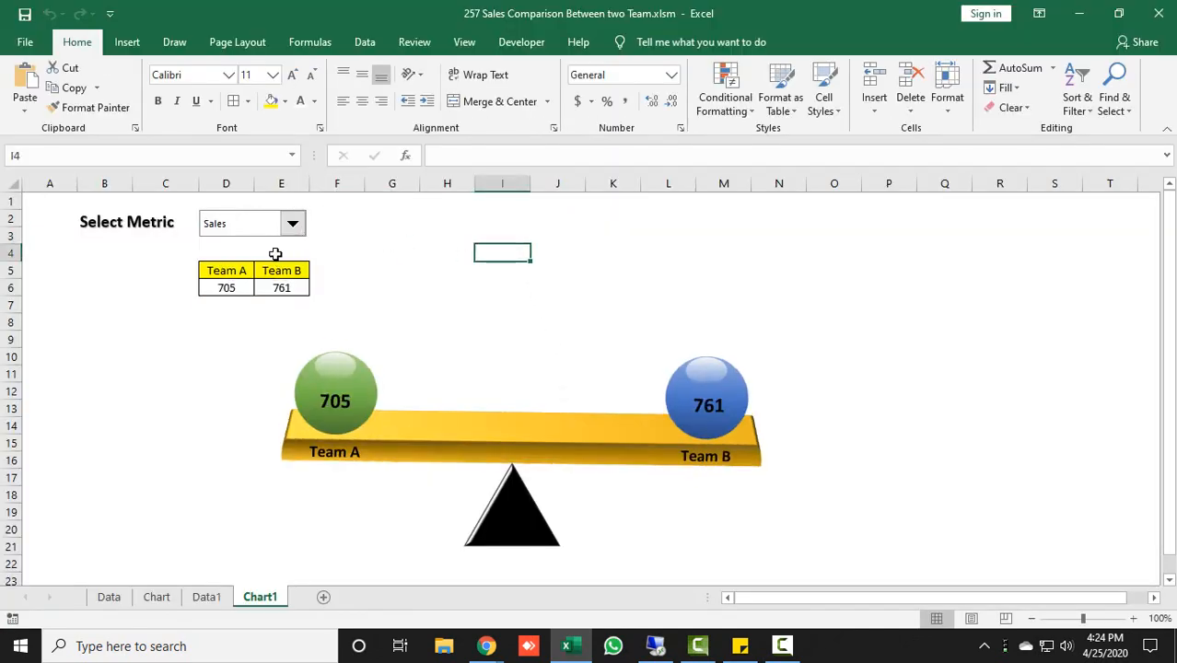
{"action": "left_click", "coordinate": [293, 223]}
{"action": "left_click", "coordinate": [268, 299]}
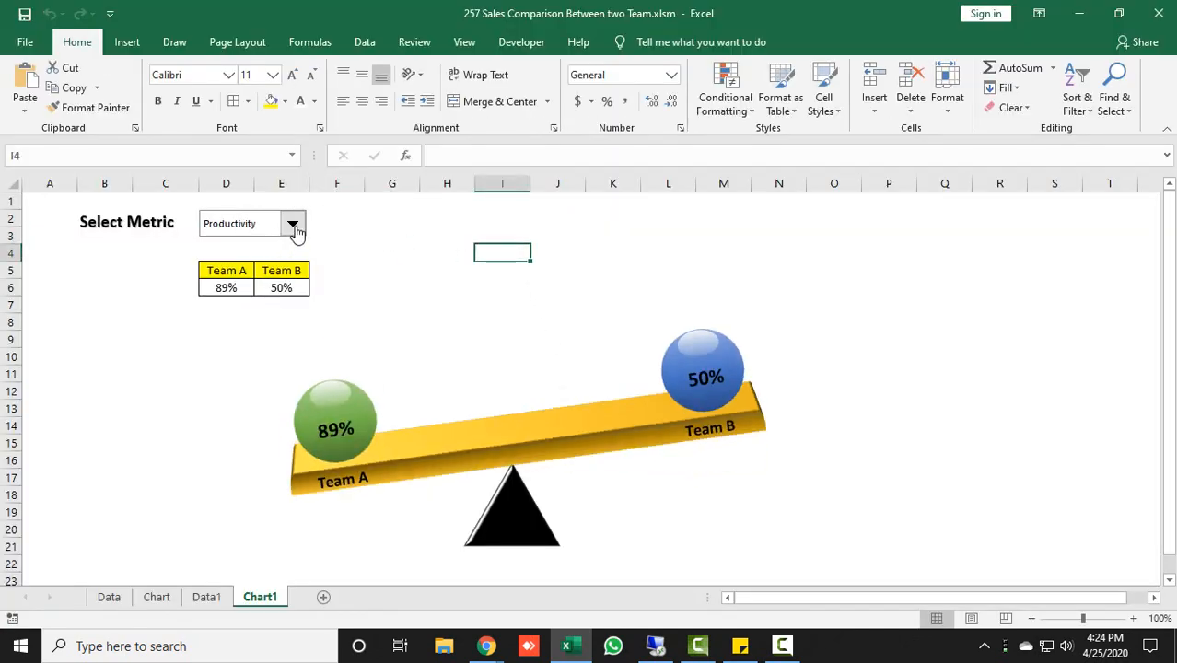
{"action": "left_click", "coordinate": [292, 224]}
{"action": "left_click", "coordinate": [275, 298]}
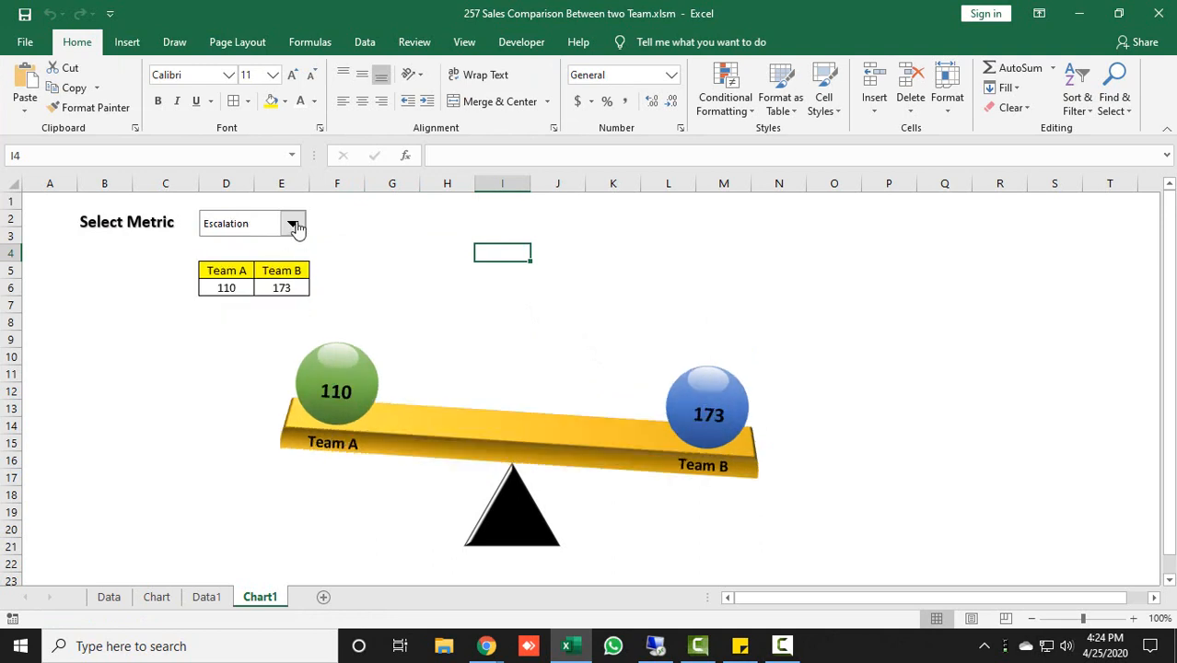
{"action": "left_click", "coordinate": [293, 225]}
{"action": "left_click", "coordinate": [270, 289]}
{"action": "left_click", "coordinate": [398, 239]}
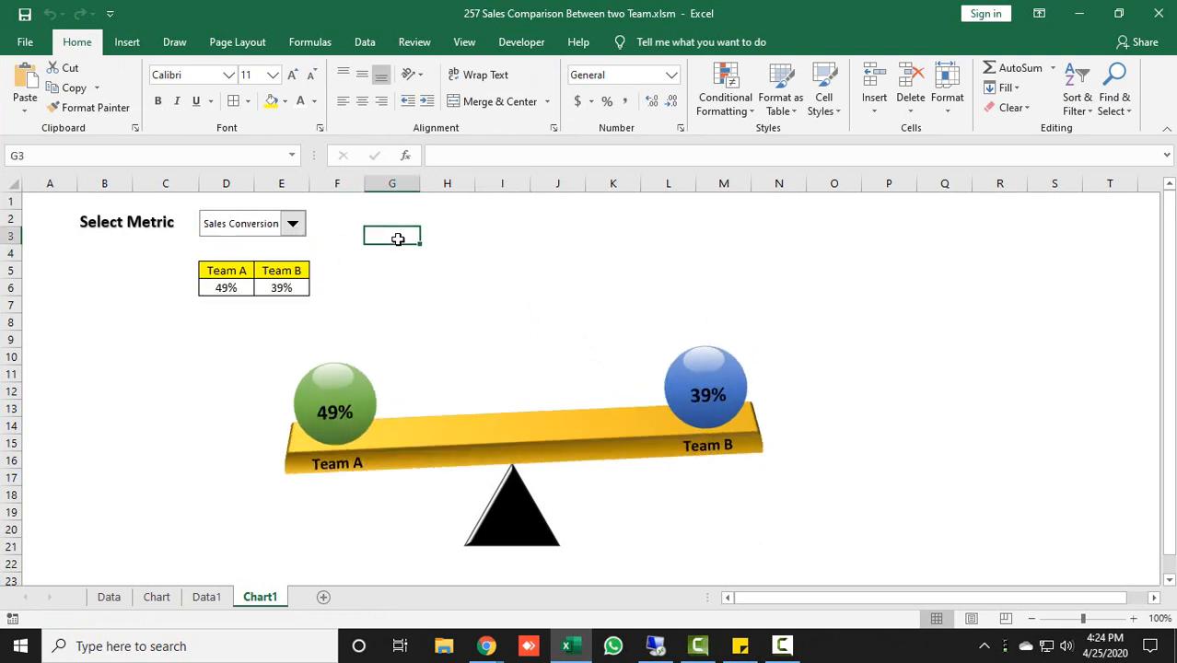